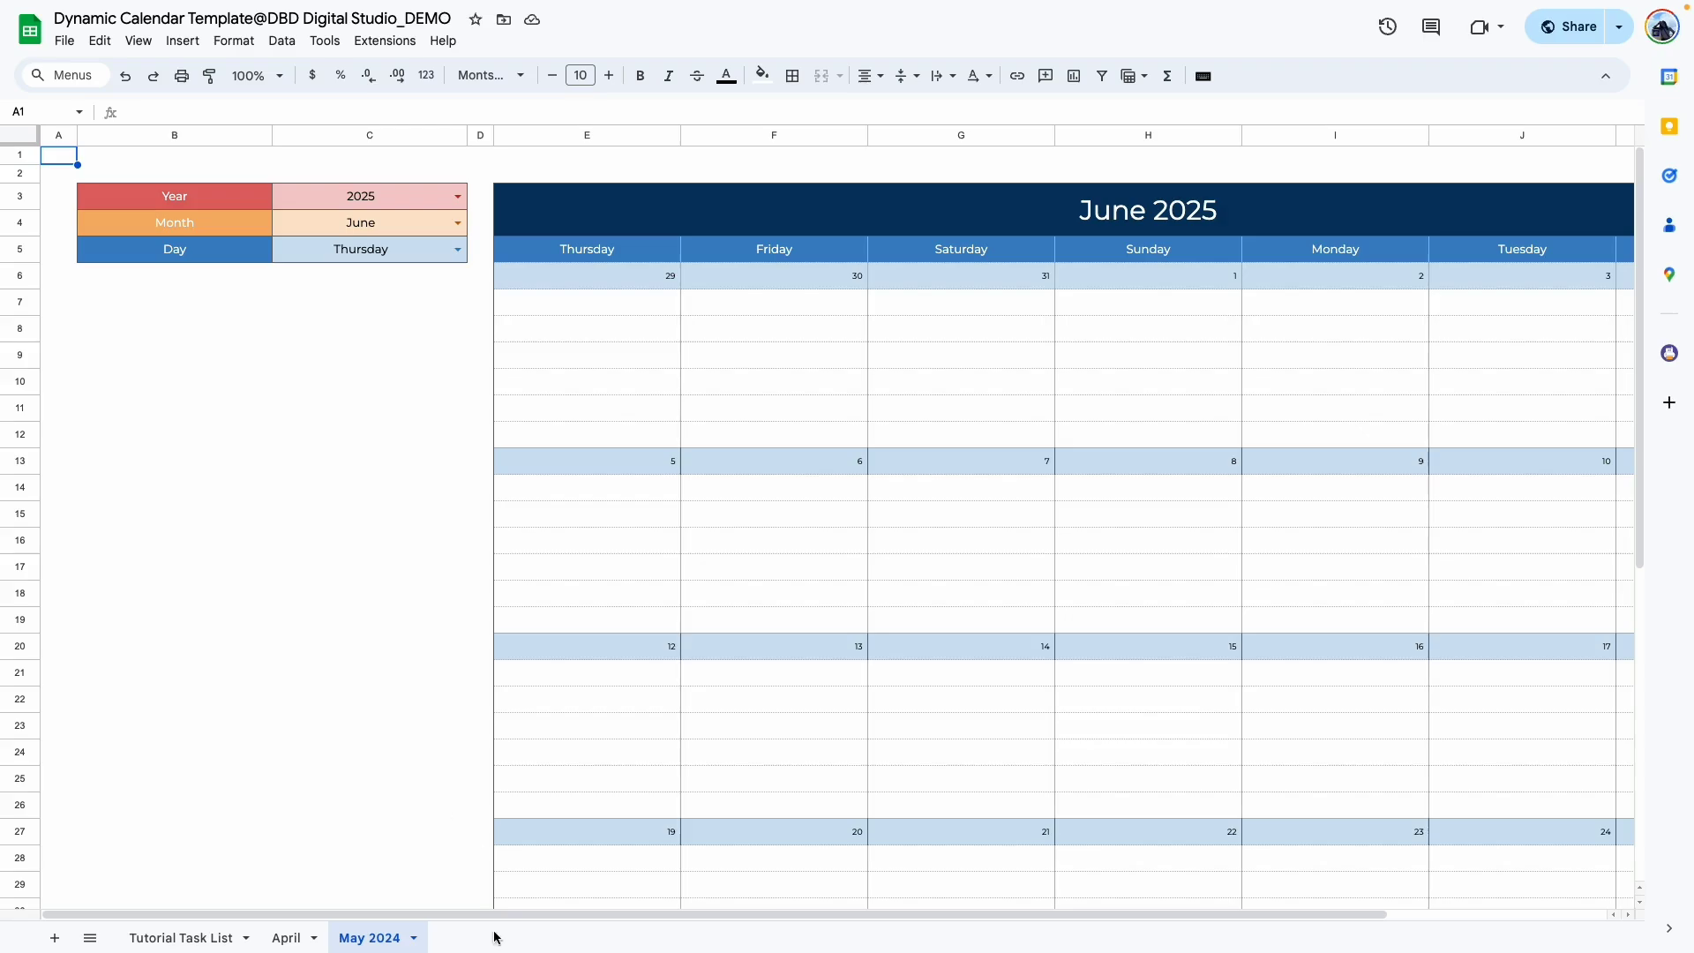
Pick 2024, July and Sunday in the Year, Month and Day dropdowns, then switch to the April sheet.
drag(512, 913, 438, 928)
click(458, 196)
click(326, 226)
click(455, 224)
click(335, 399)
click(456, 250)
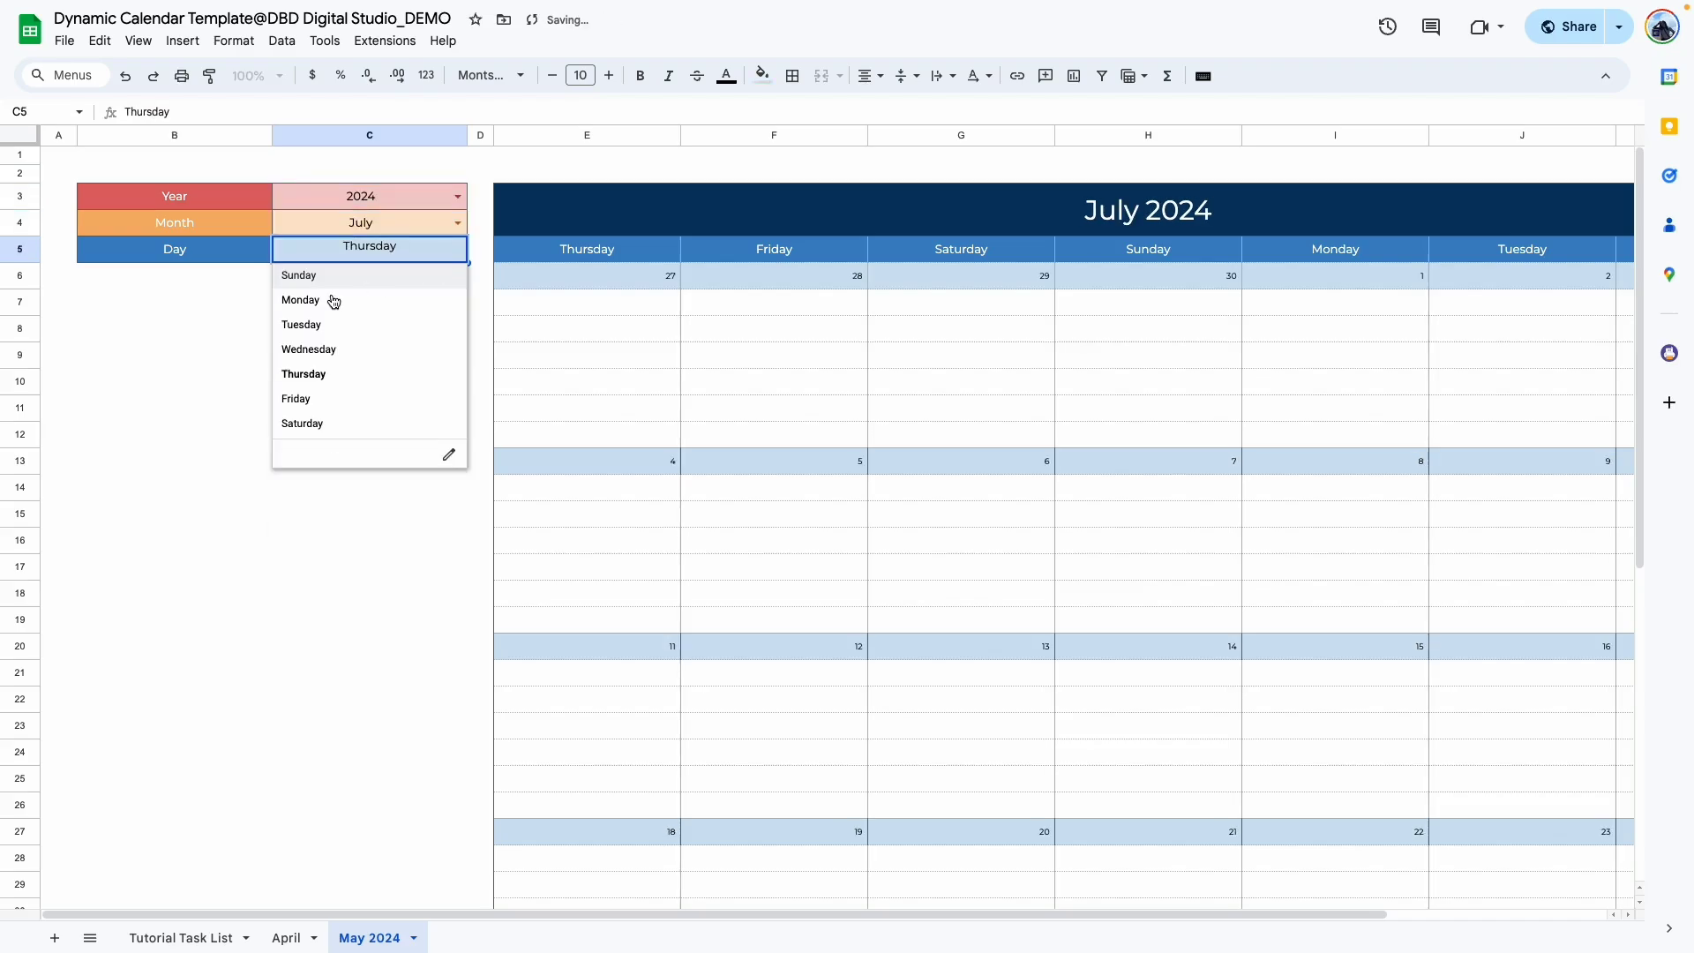
click(328, 273)
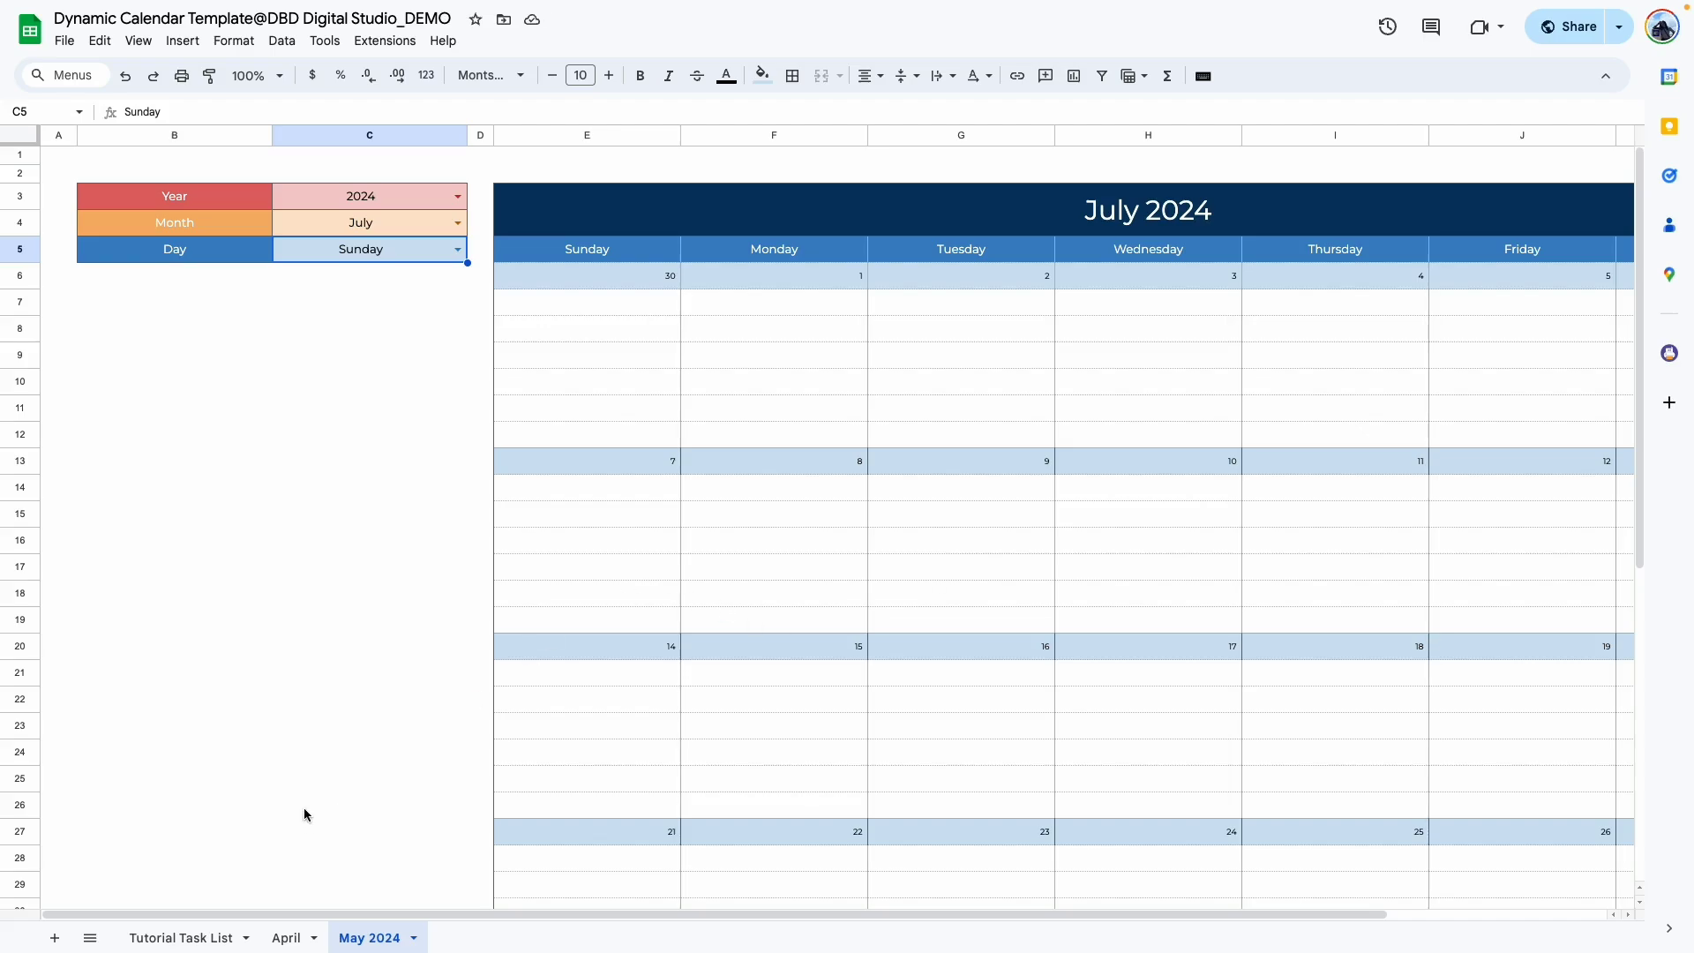
click(288, 937)
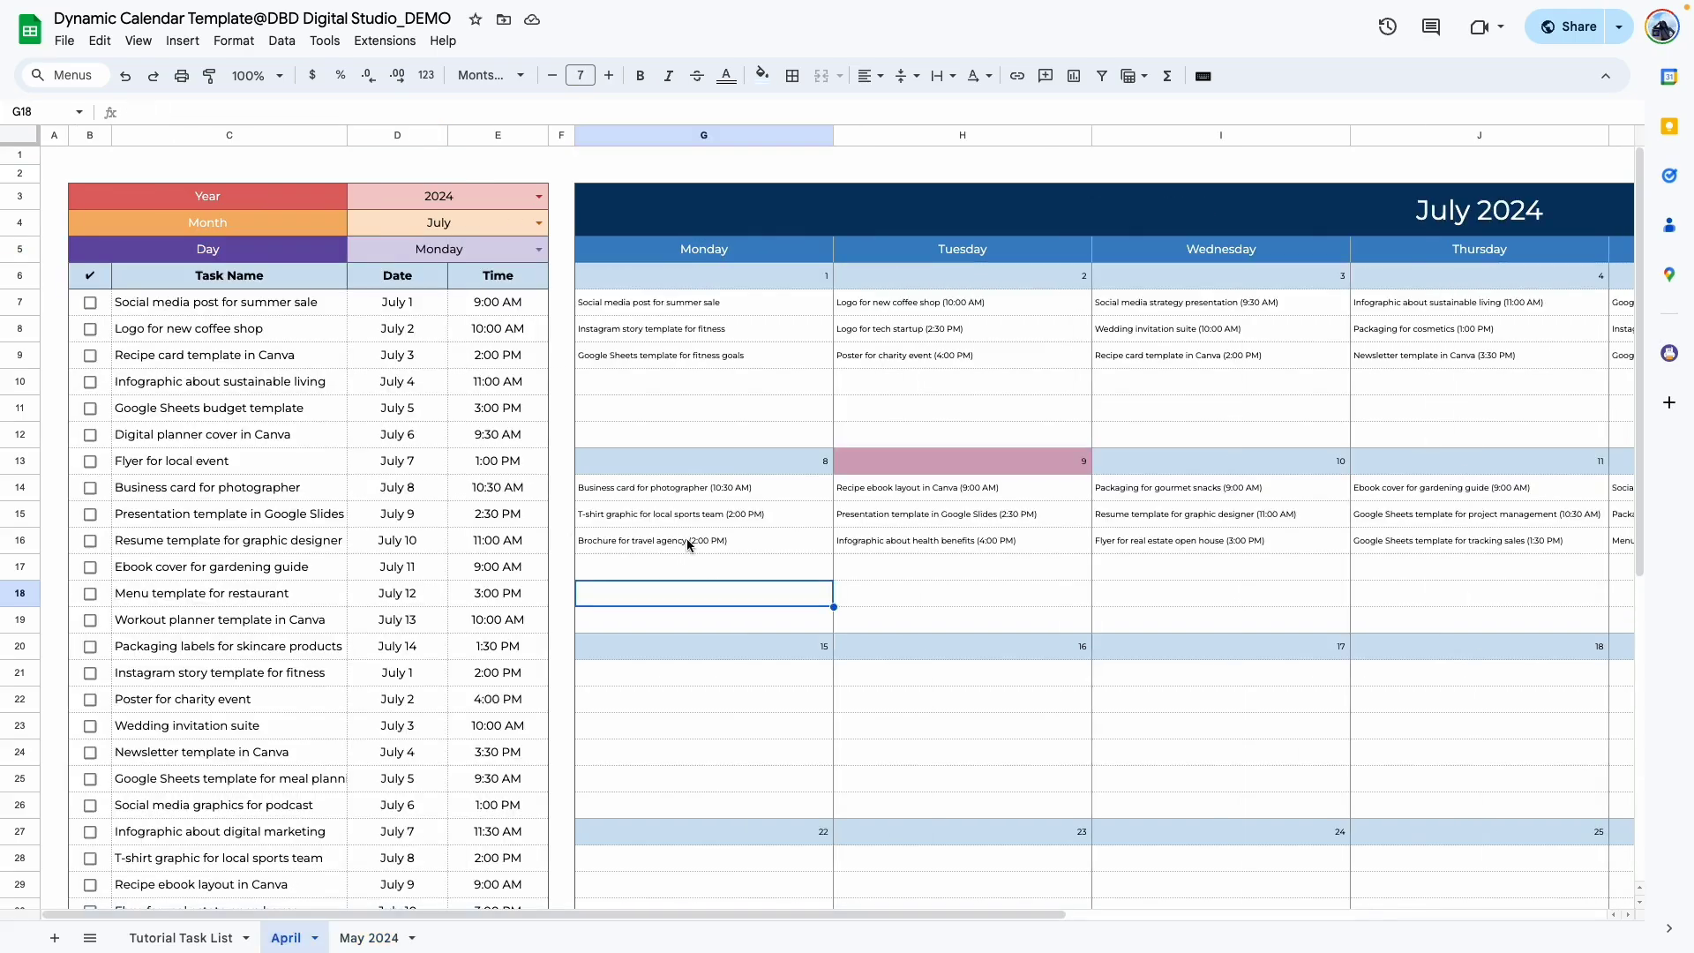
Inspect the first task's checkbox cell and the July 1 task cells on the April calendar.
mouse_move(686, 914)
mouse_down()
mouse_move(1114, 922)
mouse_move(686, 922)
mouse_up()
click(103, 309)
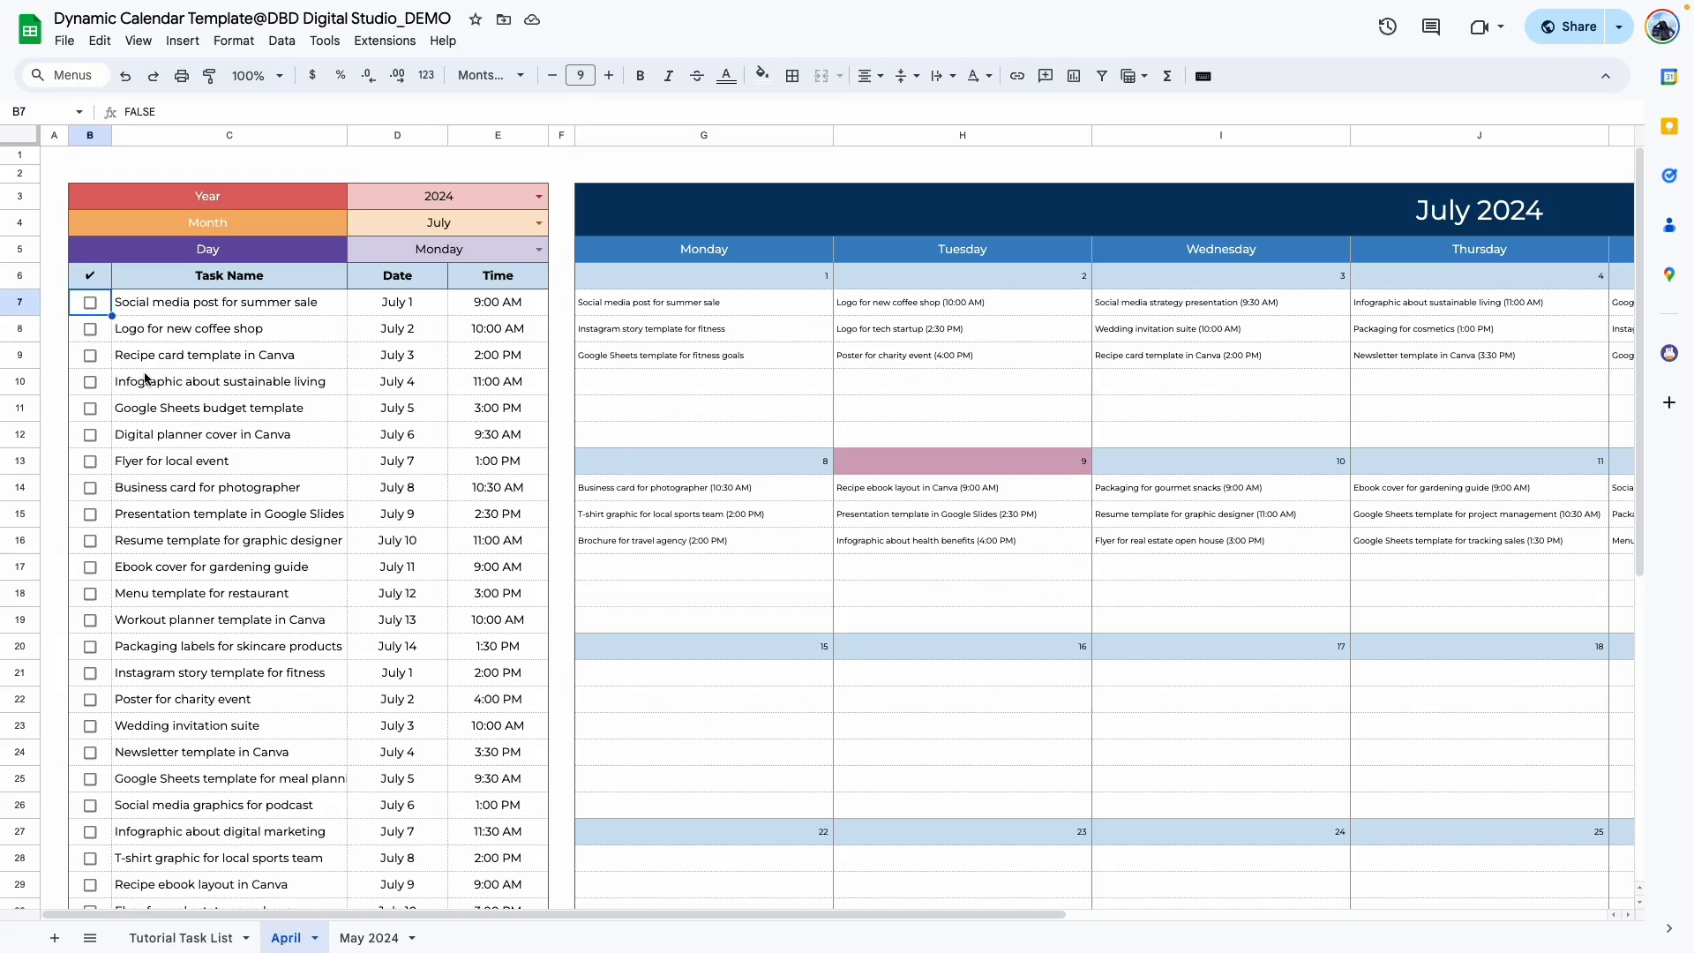
scroll(679, 300, up, 3)
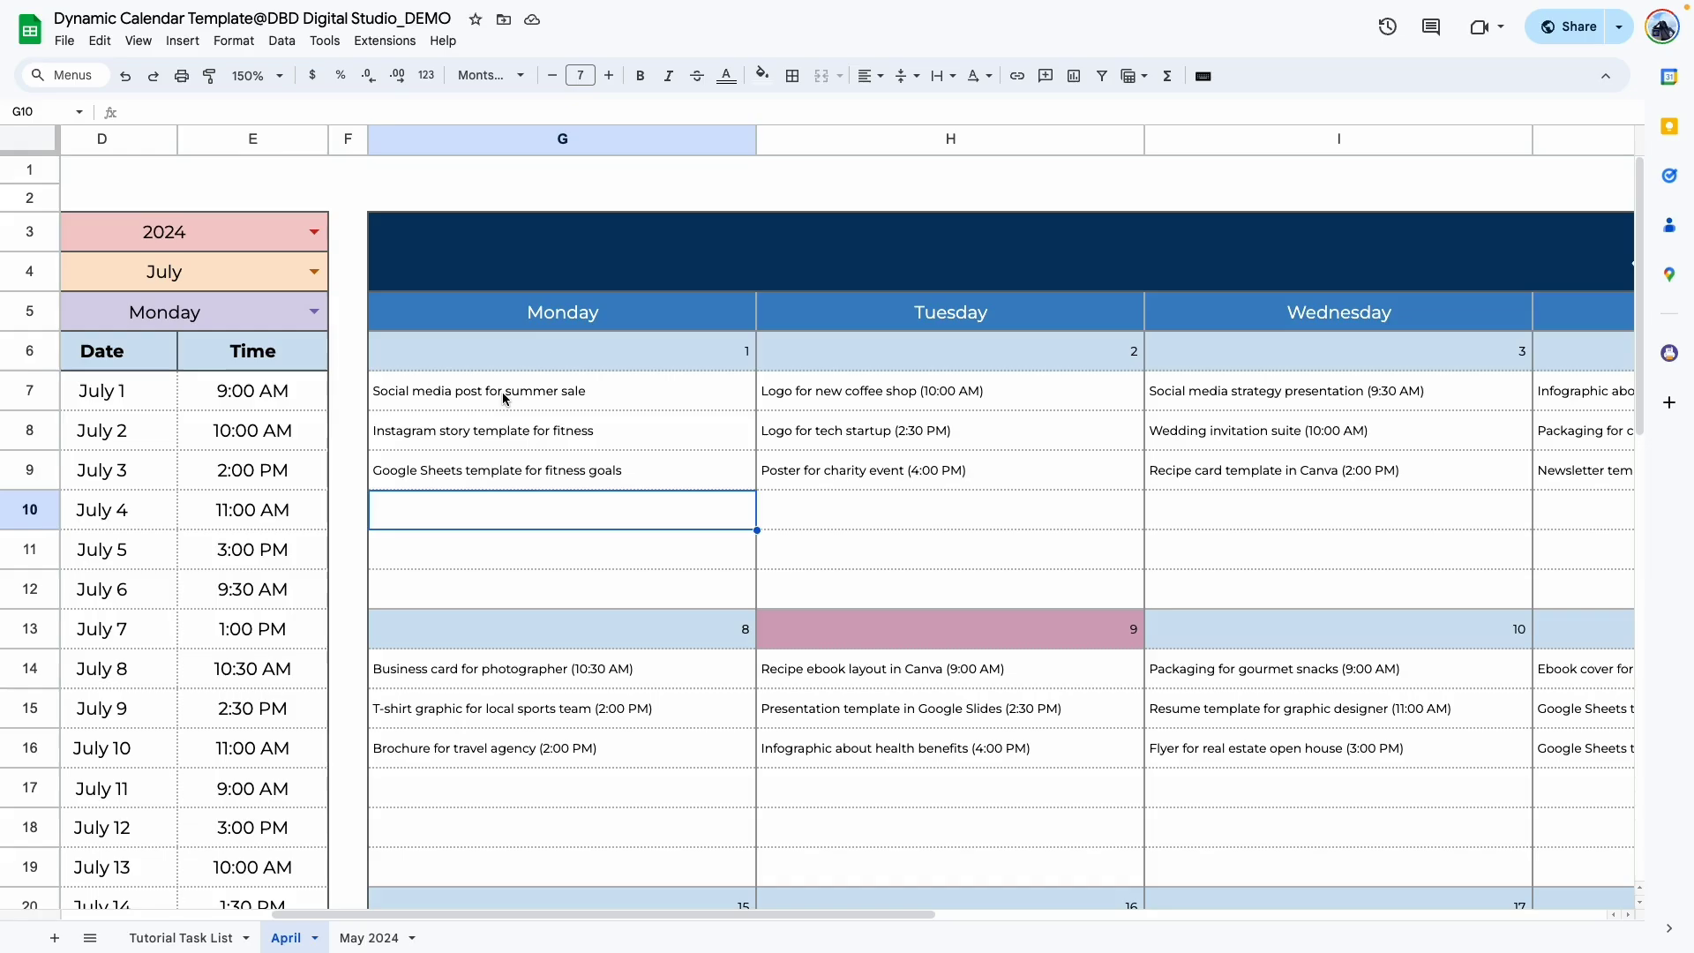
drag(494, 391, 505, 568)
click(503, 566)
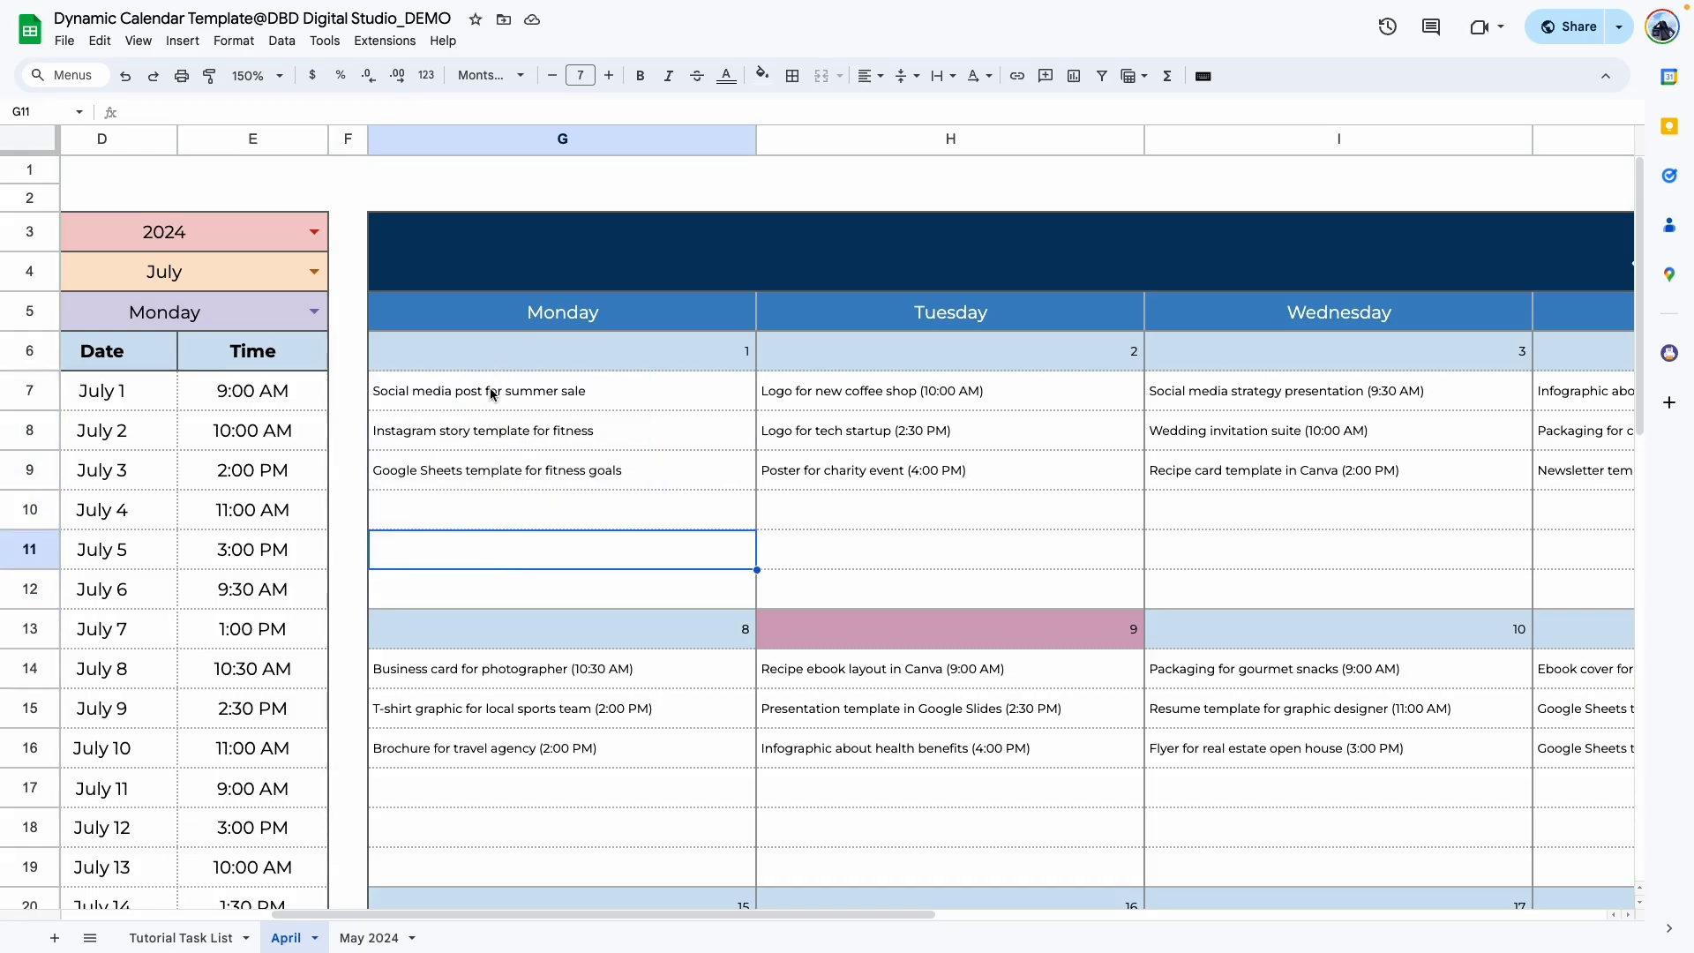
Examine the July 2 task cells' formulas, then go to the Tutorial Task List sheet.
drag(714, 923, 749, 924)
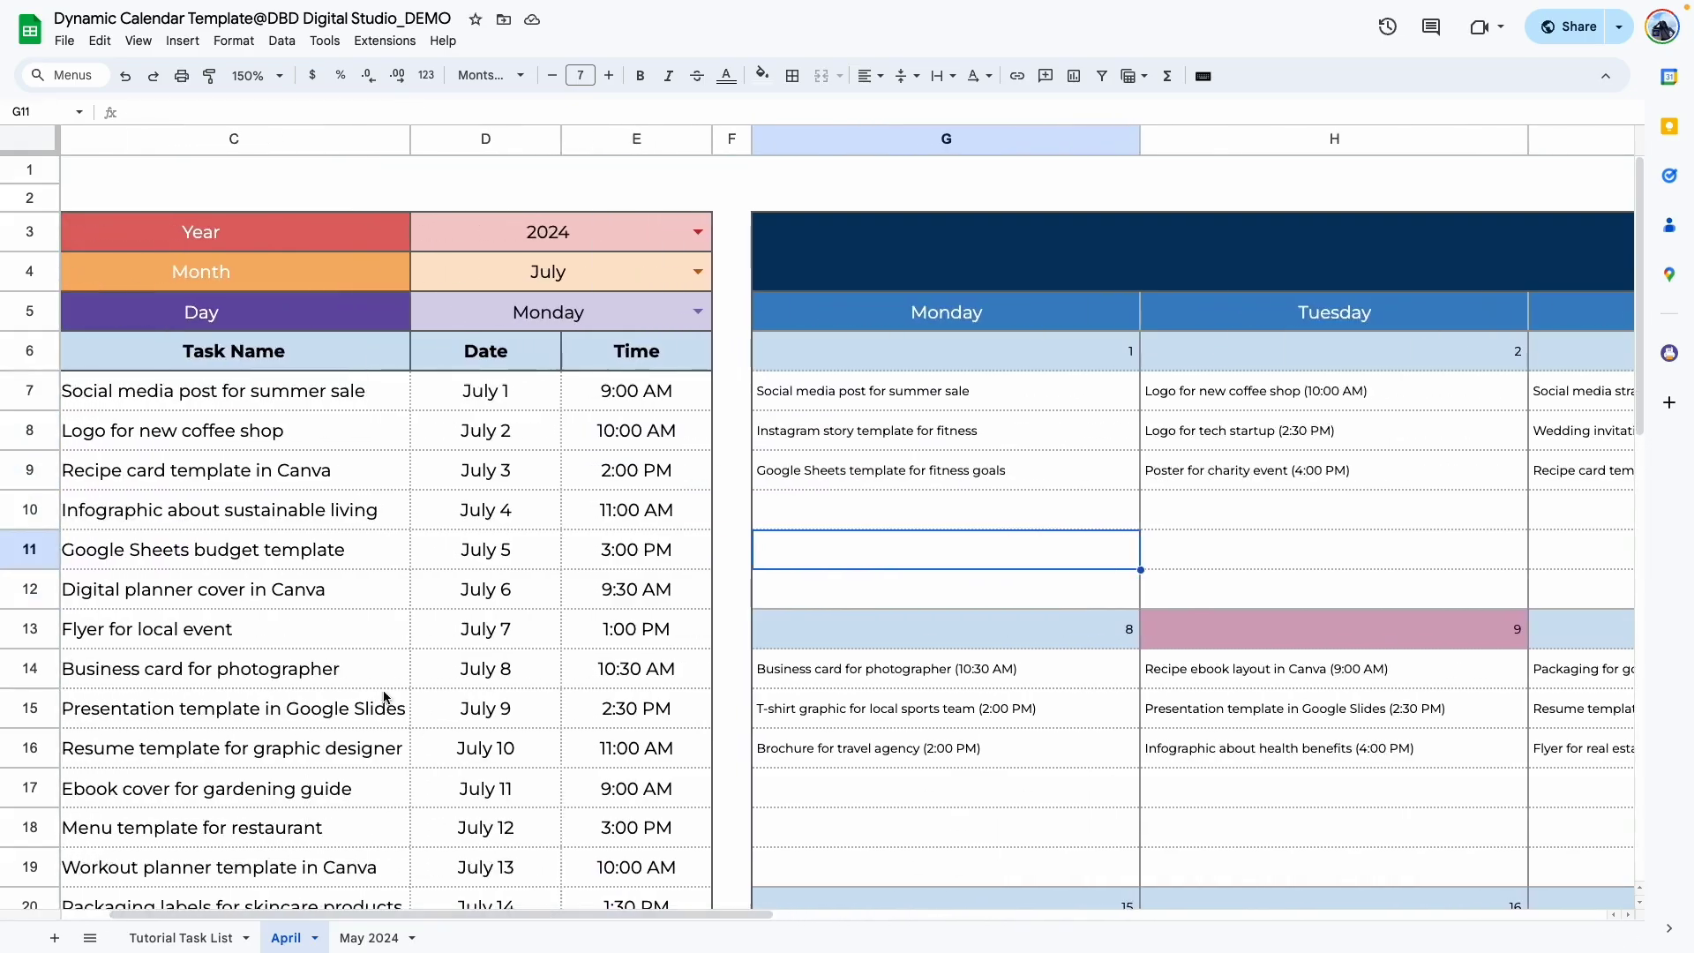
drag(869, 391, 869, 549)
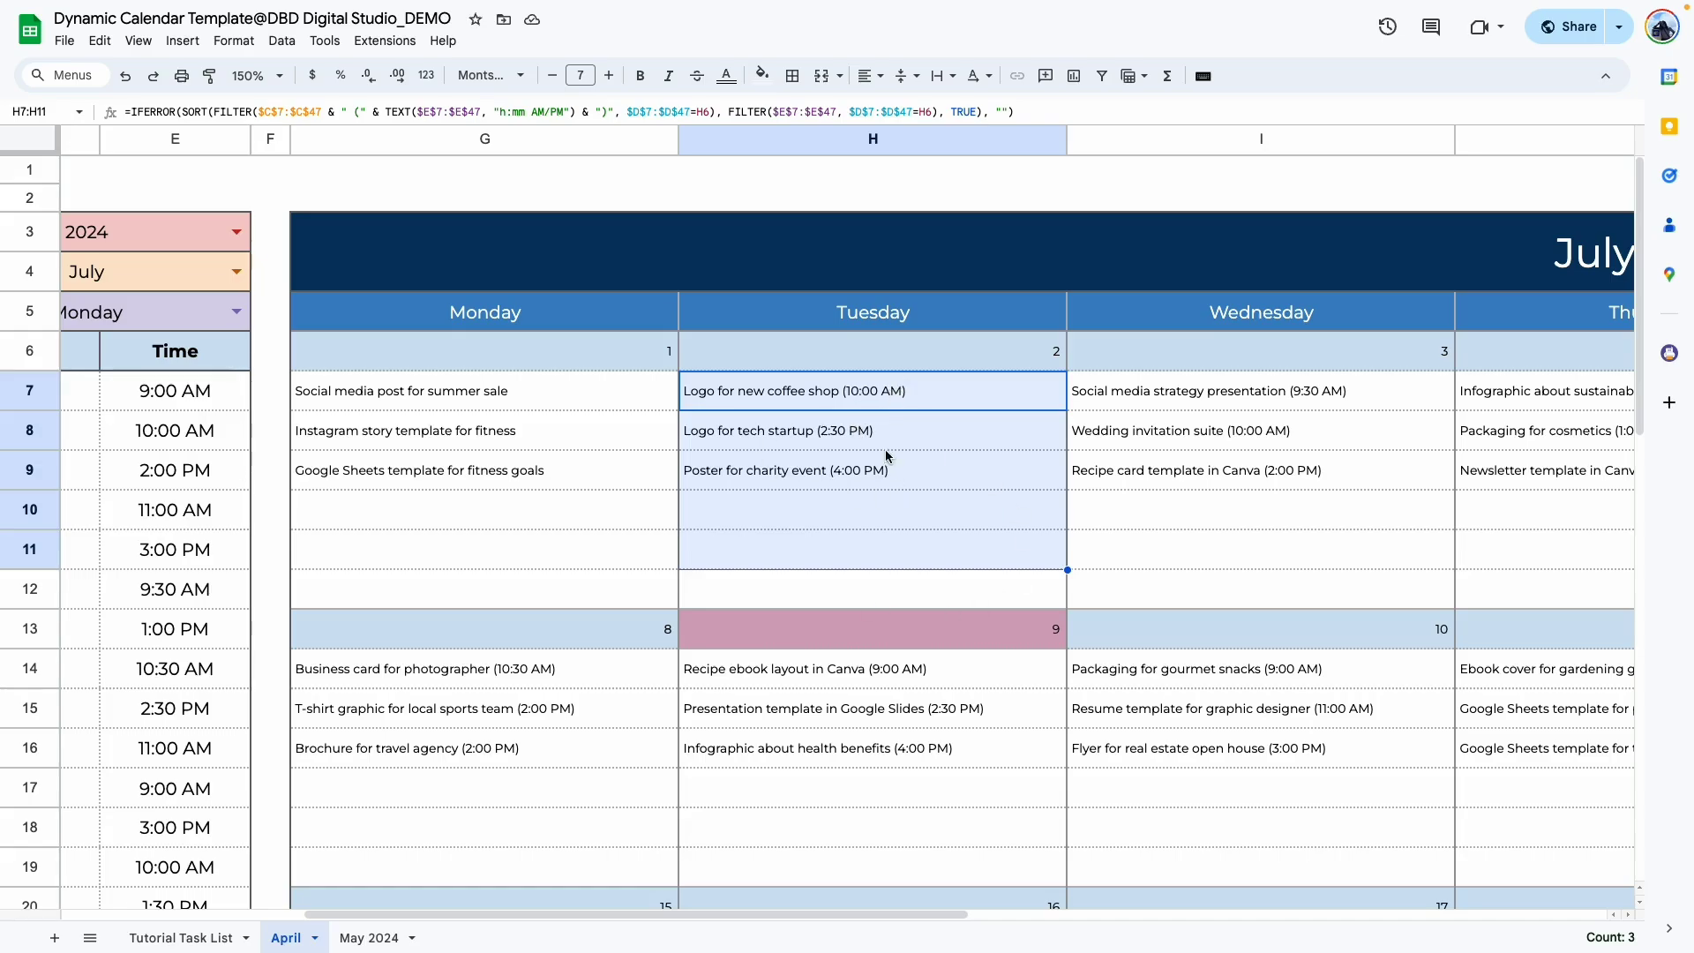
drag(768, 916, 825, 916)
click(761, 549)
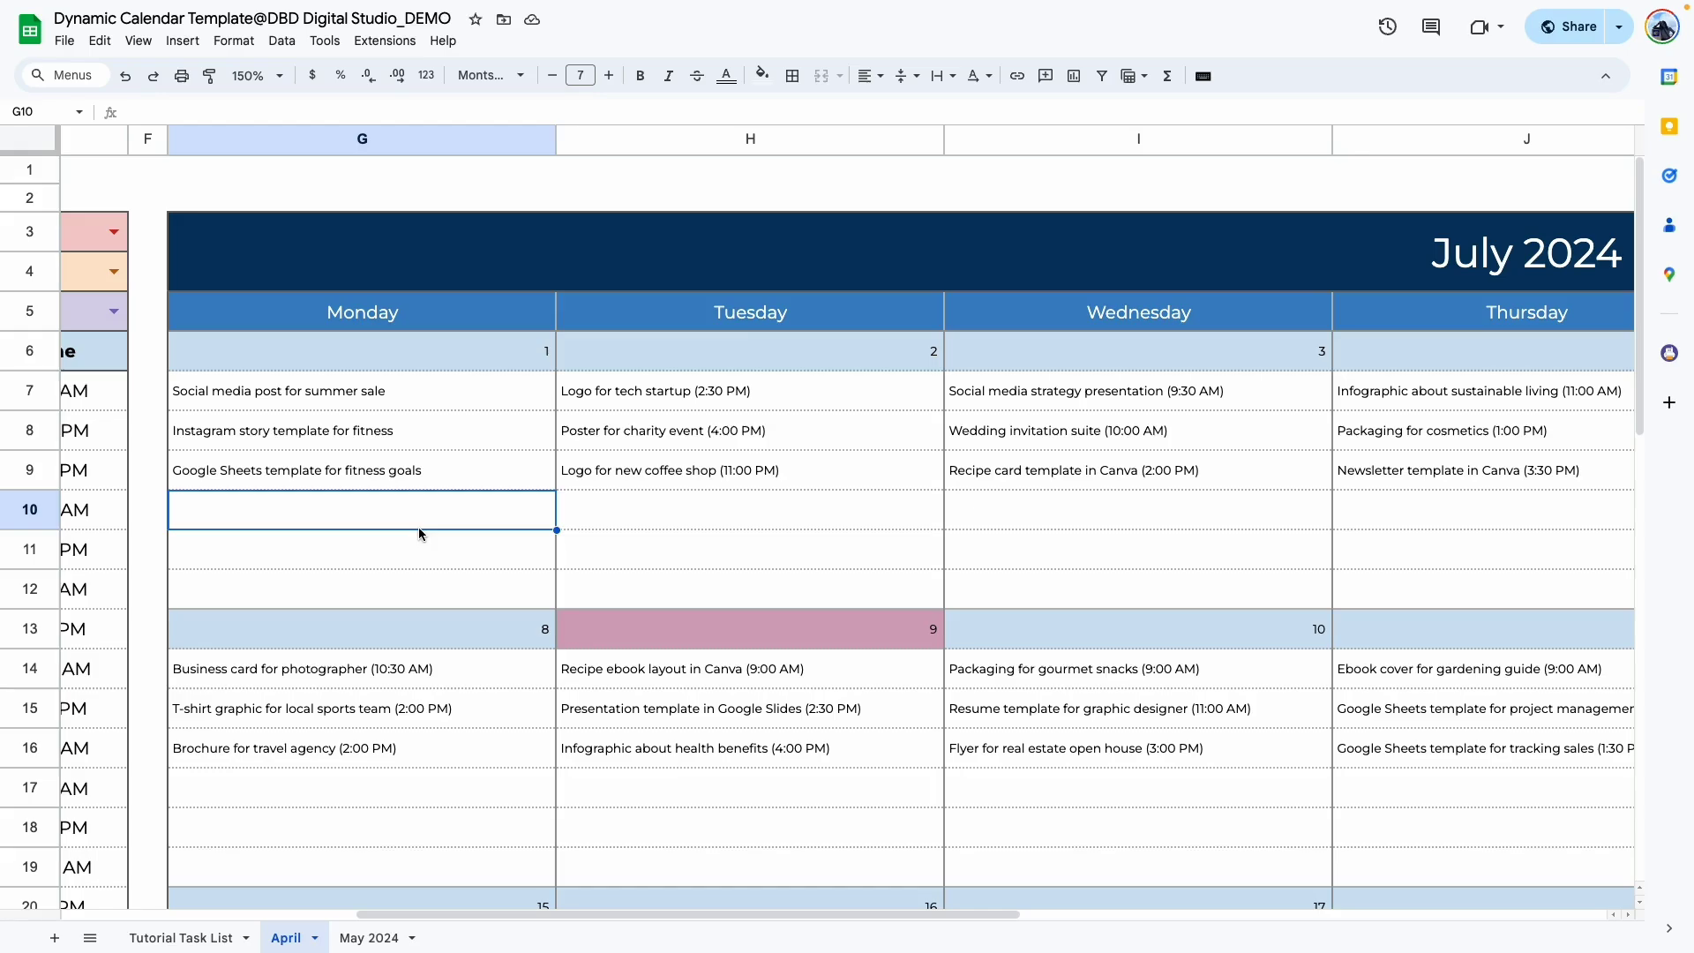
click(189, 937)
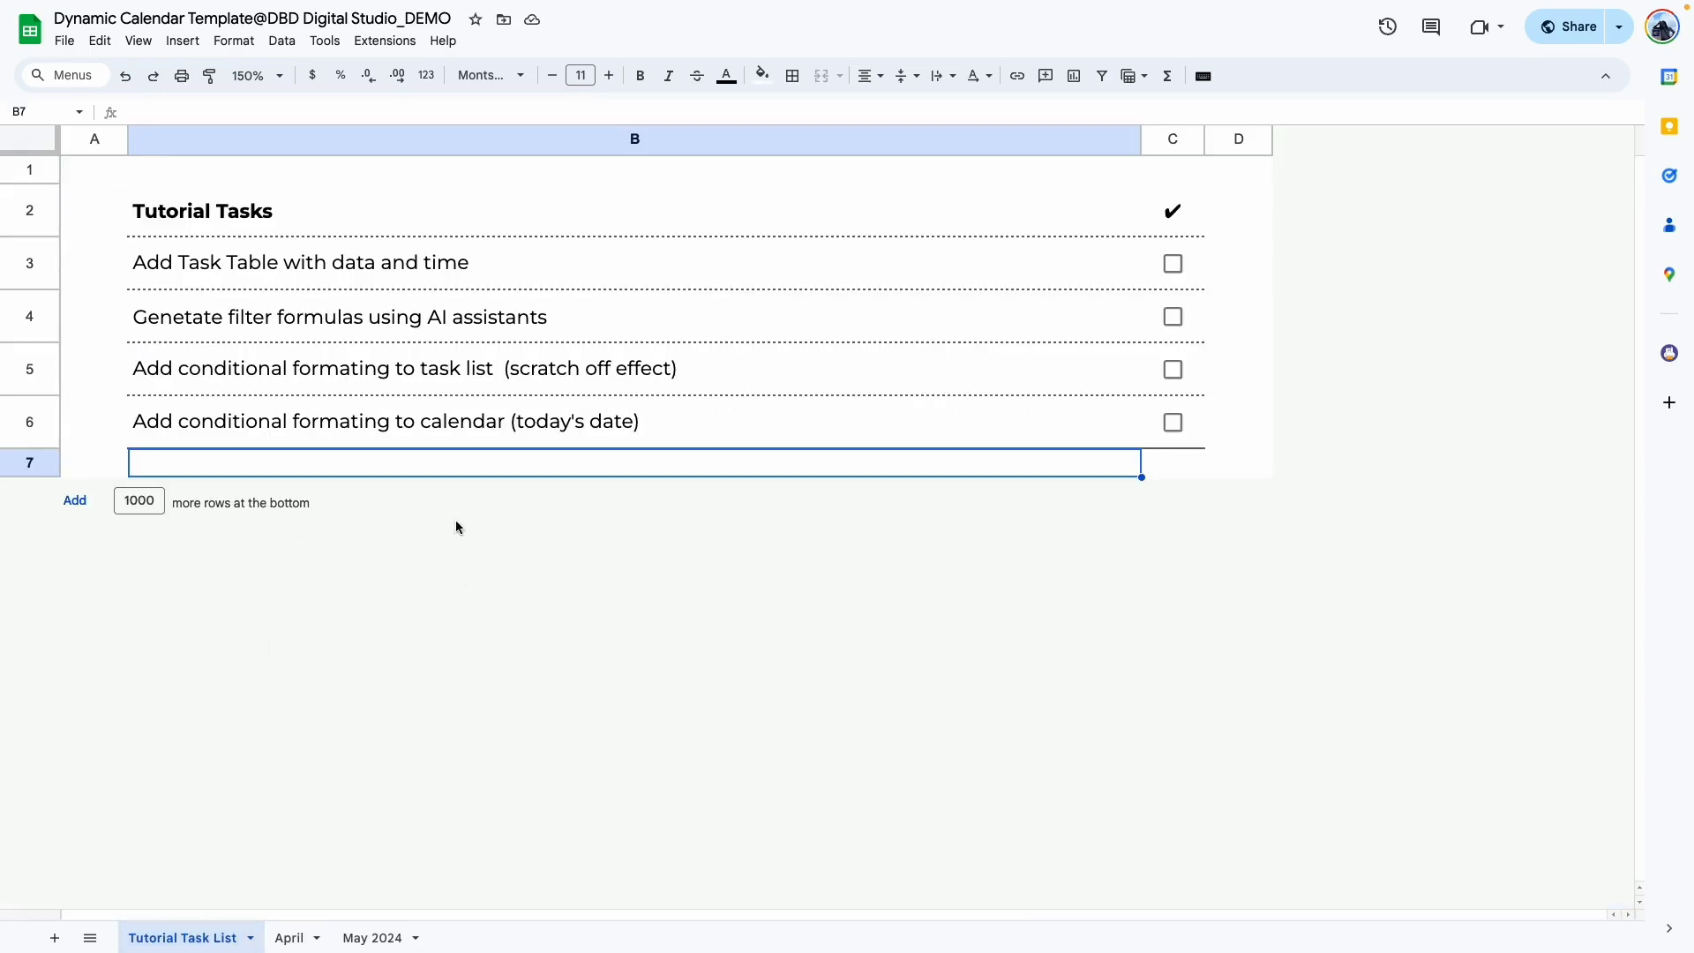
Review the tutorial steps for the task table, the filter formulas and the task-list strike-through.
click(194, 270)
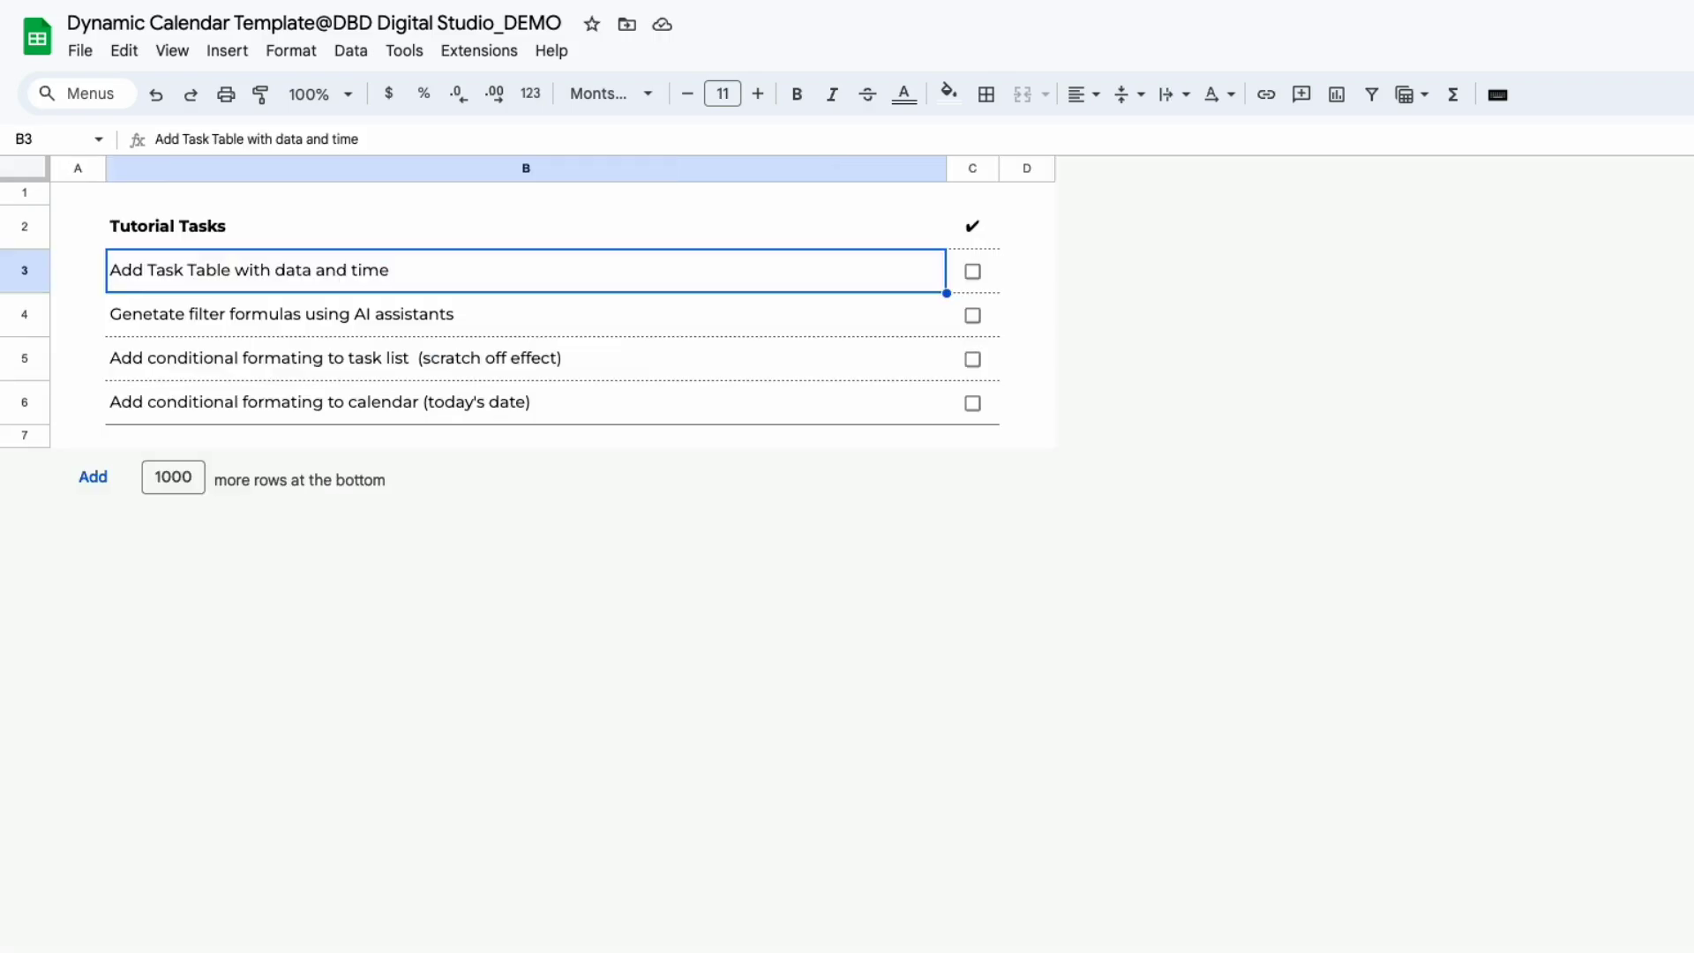
click(468, 427)
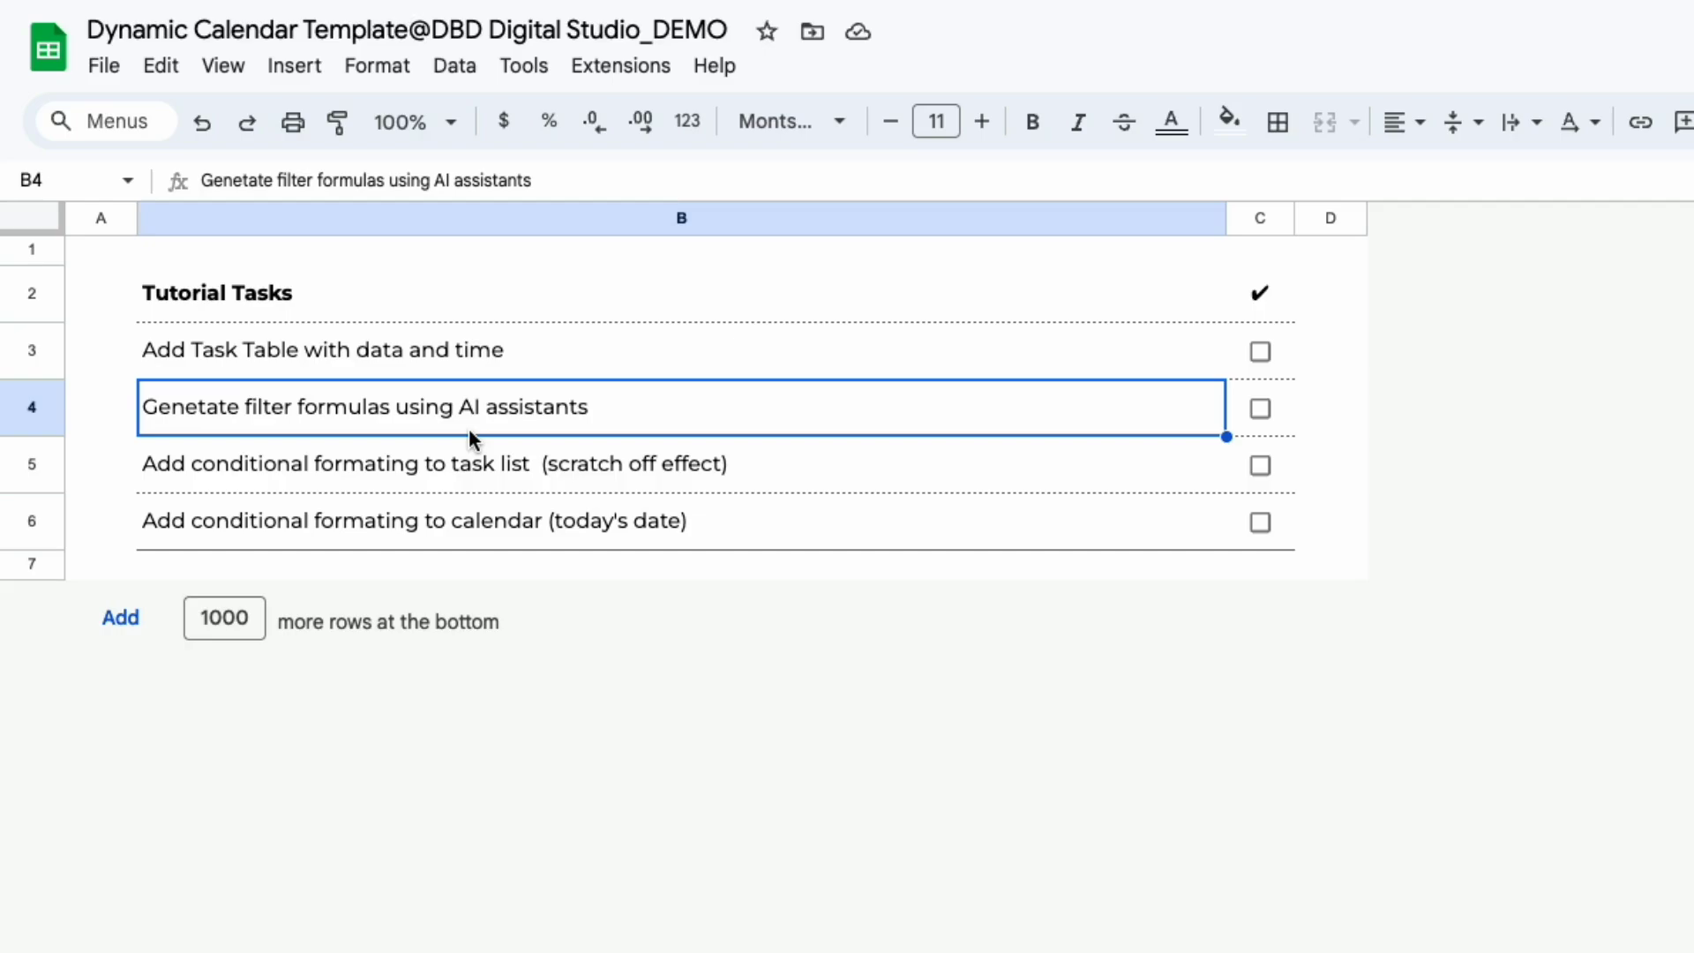
click(470, 476)
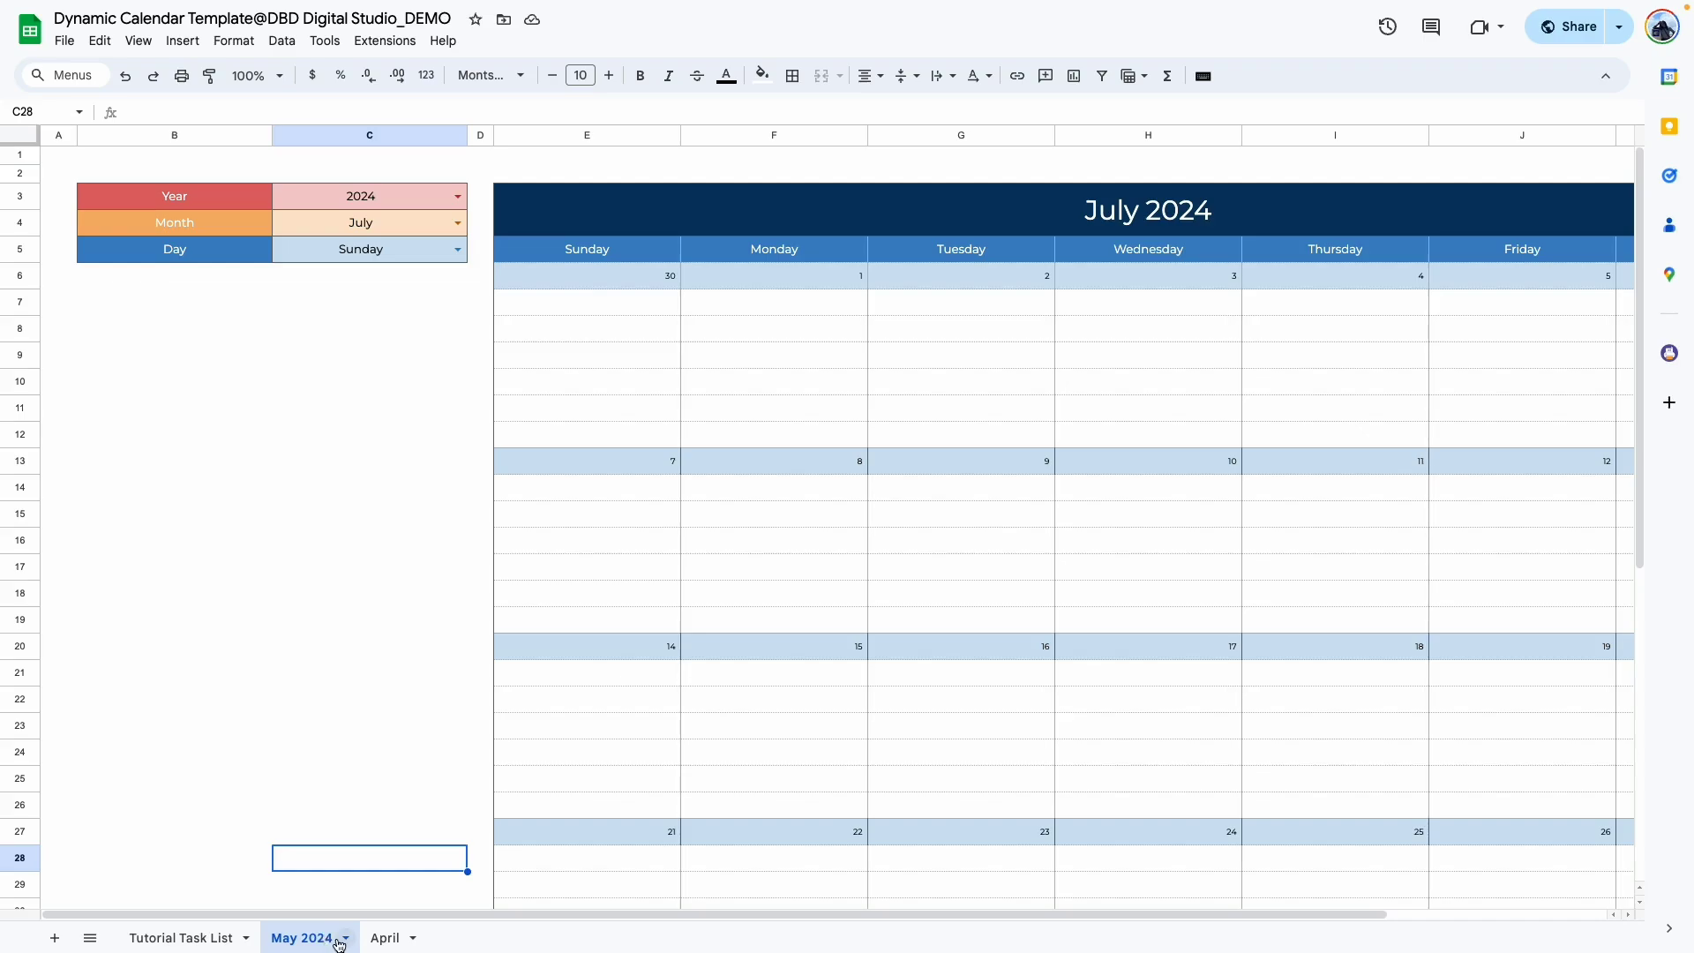
Duplicate May 2024, place the copy before it, rename it July 2024, and open it.
click(344, 936)
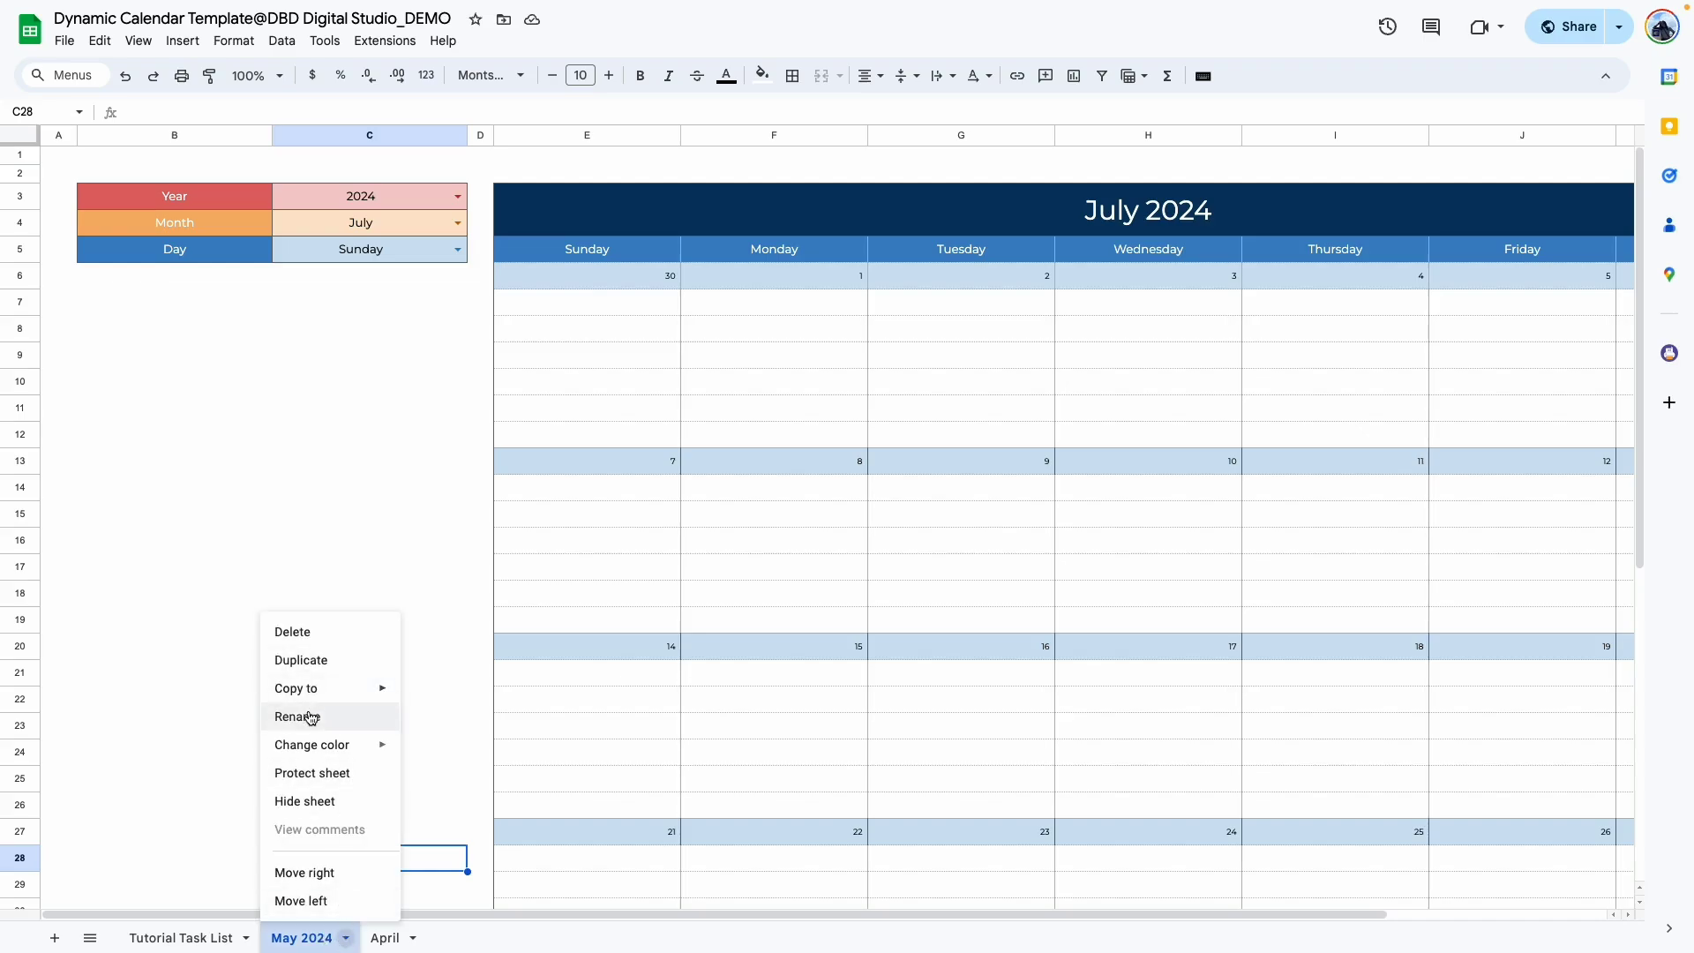
click(301, 660)
drag(427, 936, 353, 937)
click(399, 937)
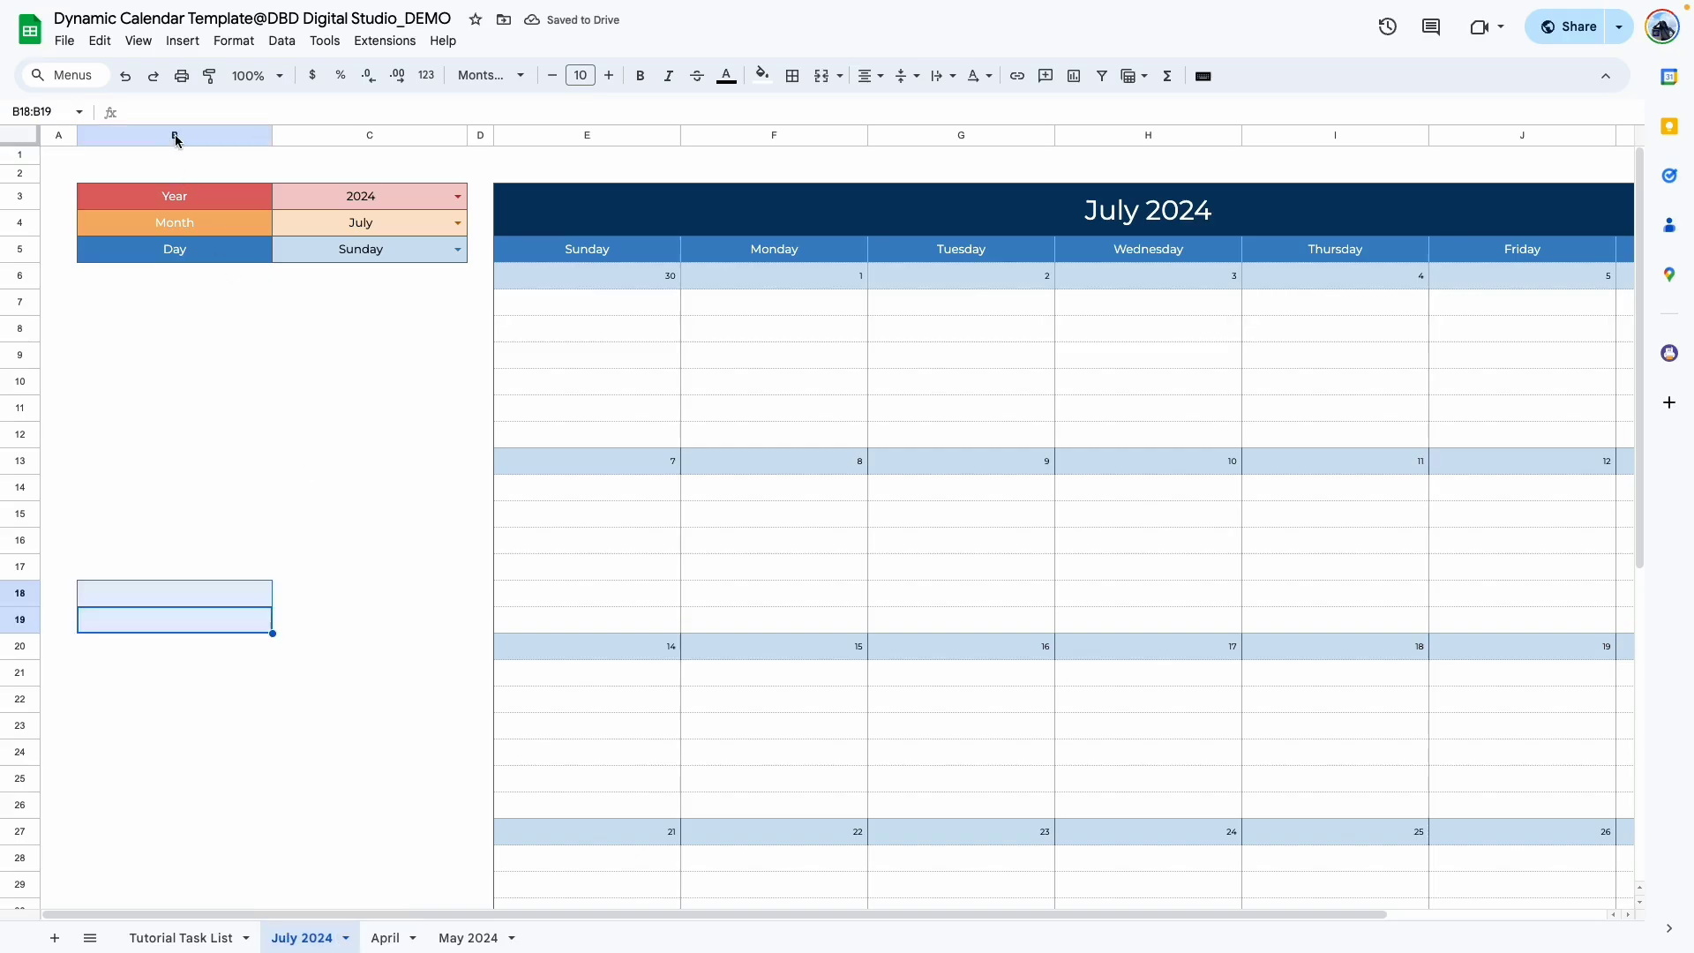
click(405, 939)
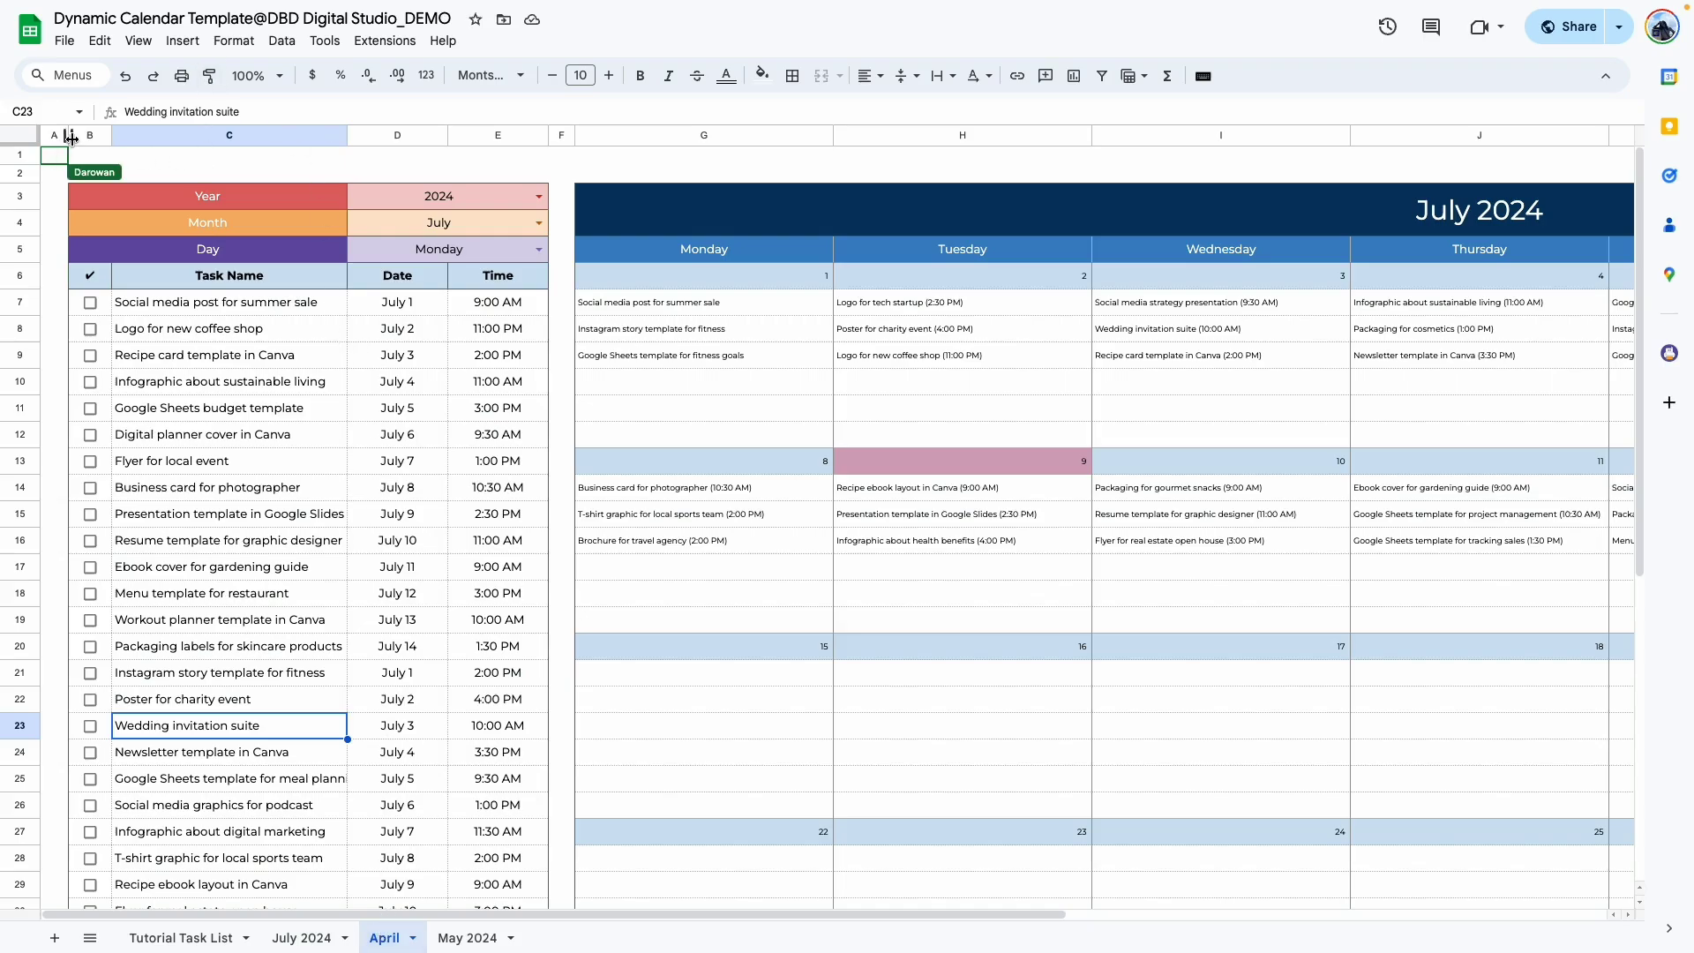
mouse_move(498, 135)
click(297, 937)
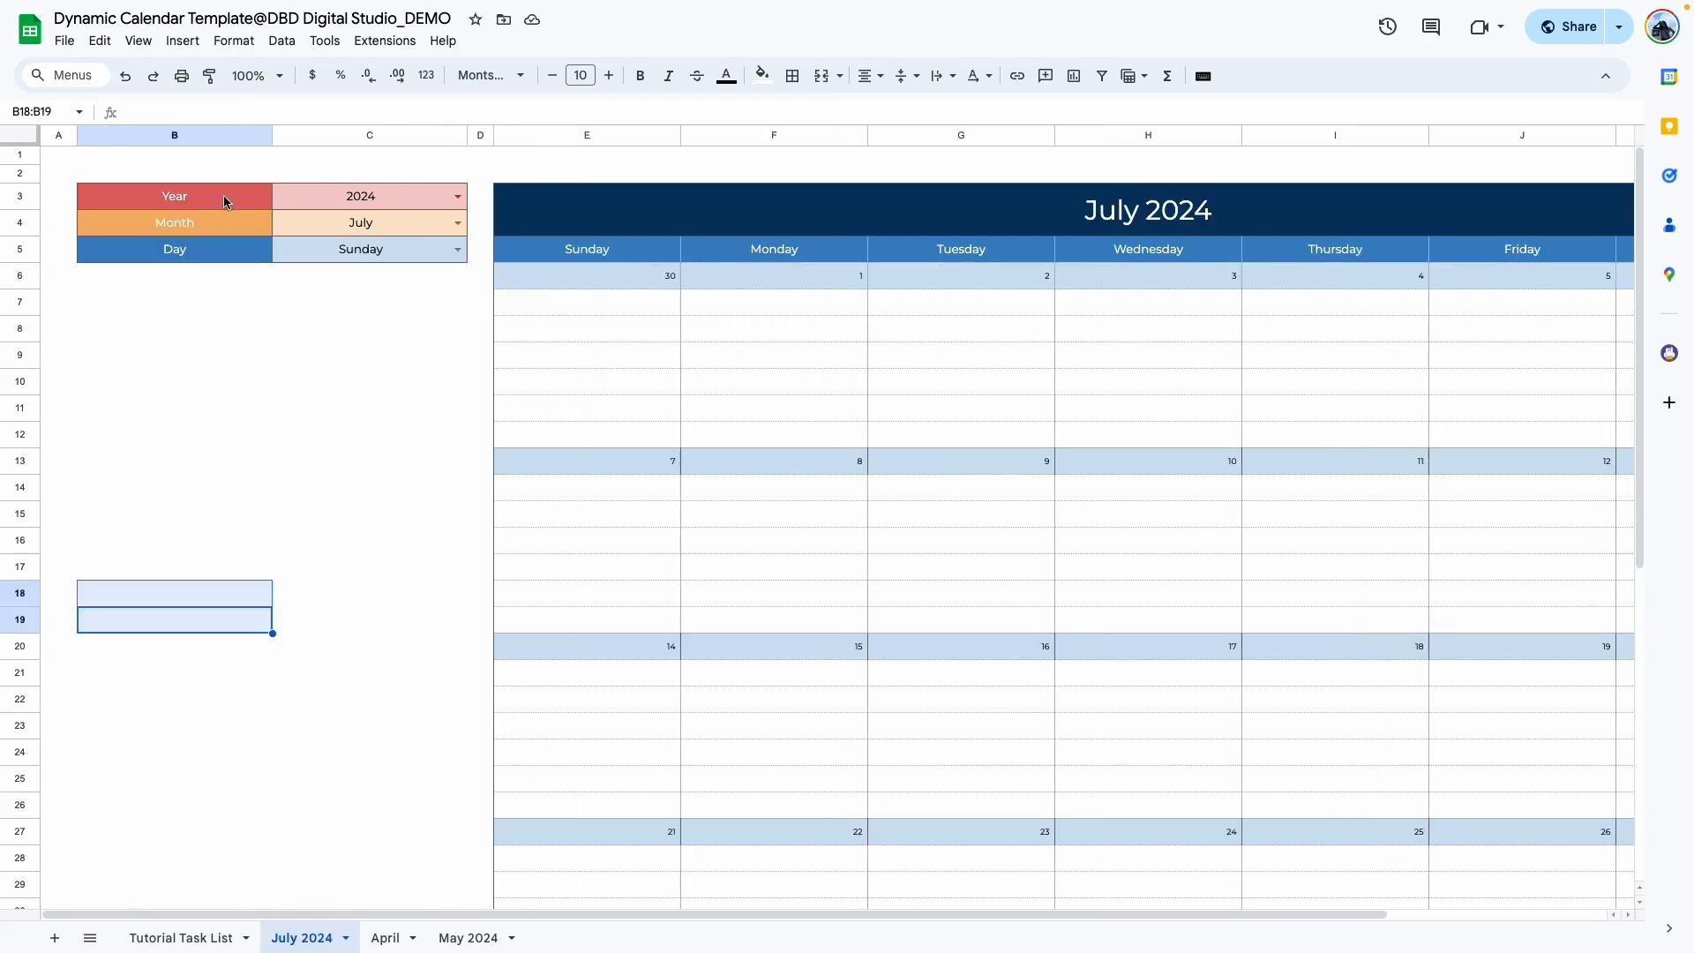
Insert two columns before B:C and move the Year/Month/Day labels and values into them.
drag(307, 142, 234, 138)
right_click(234, 139)
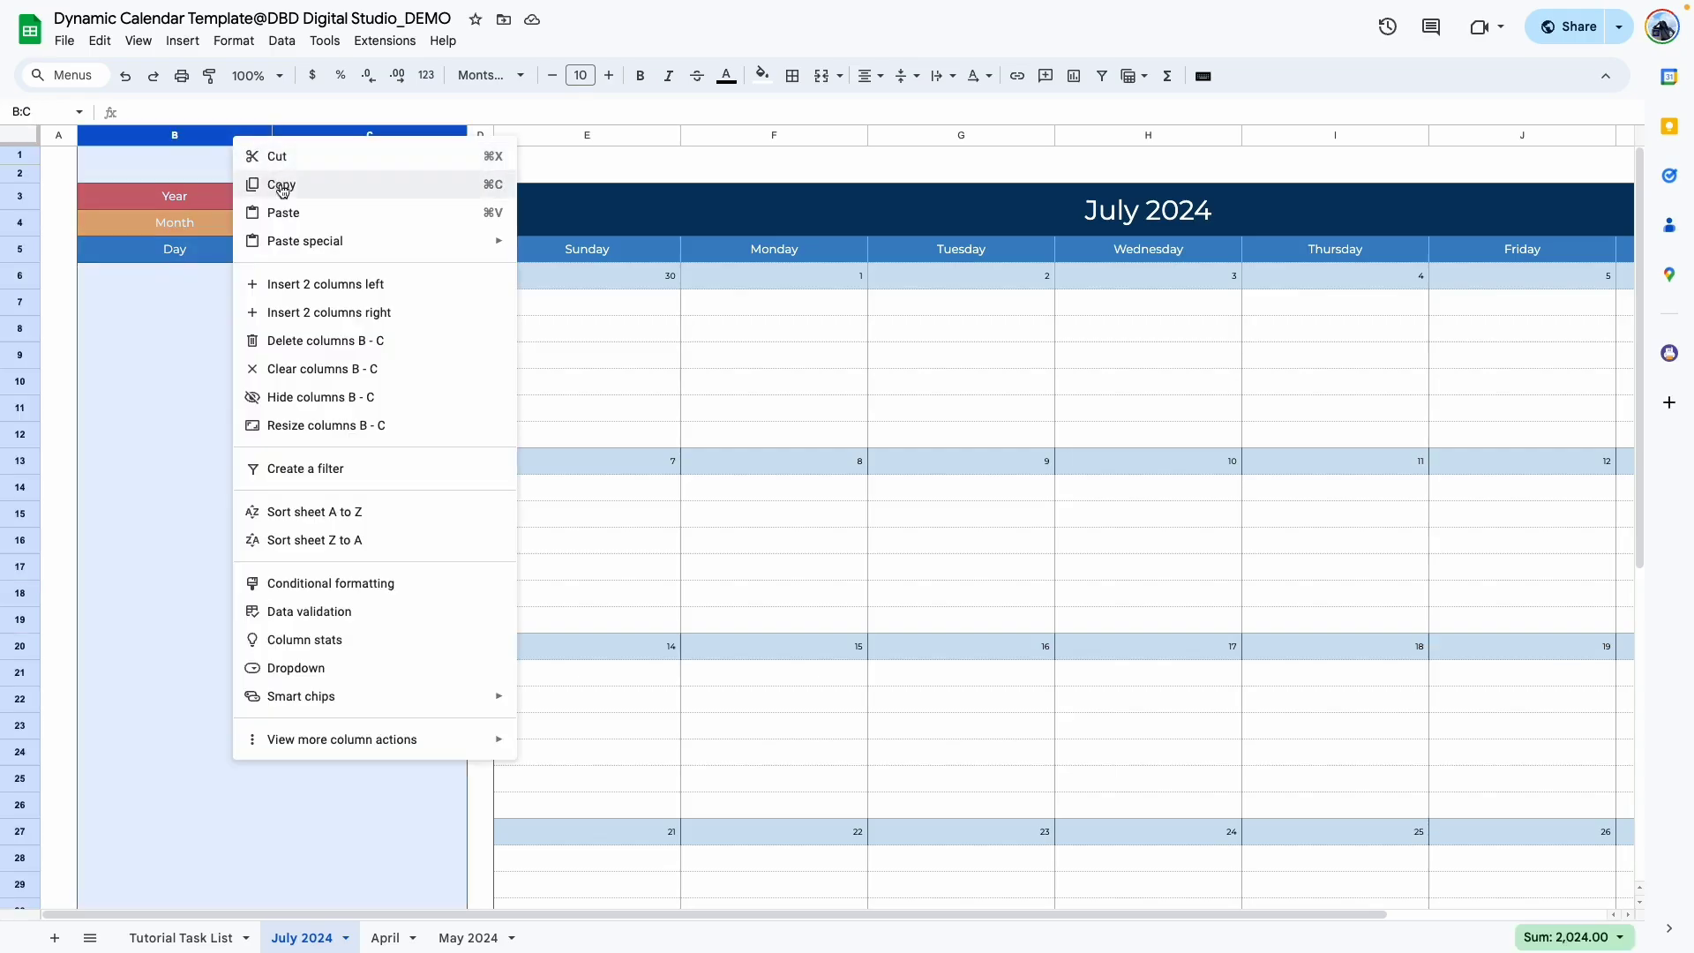
click(317, 280)
drag(758, 196, 775, 247)
drag(549, 209, 555, 251)
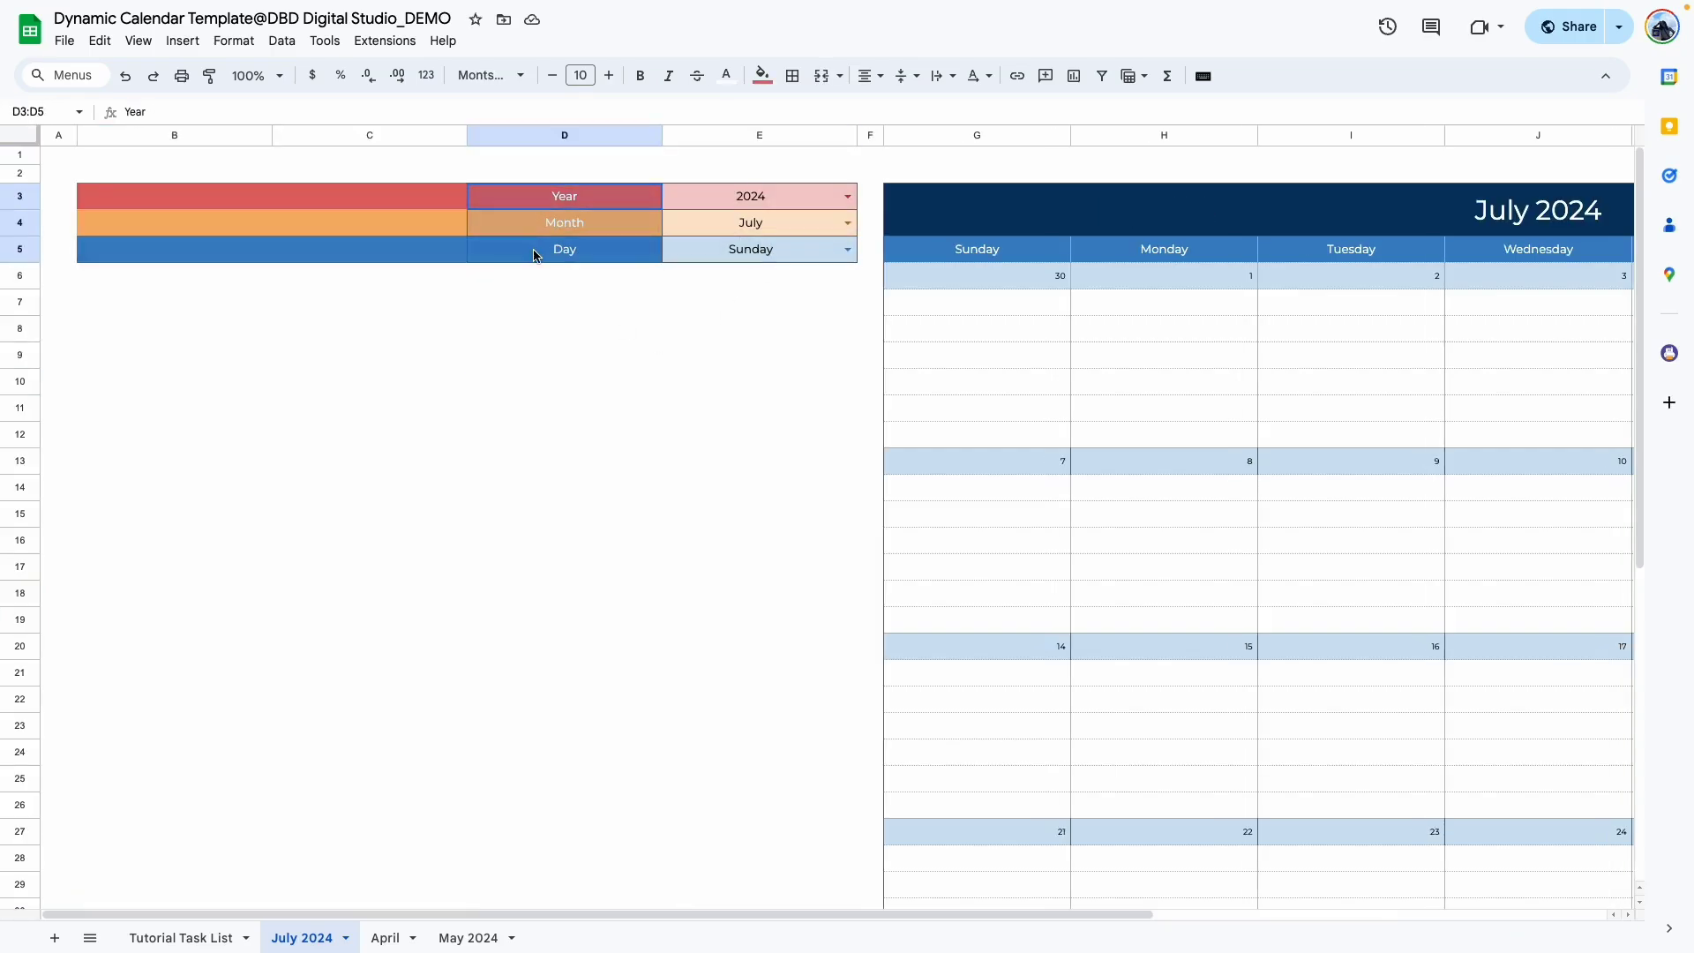
drag(527, 182, 212, 187)
click(657, 352)
drag(700, 200, 692, 258)
mouse_move(854, 257)
mouse_down()
mouse_move(553, 192)
mouse_move(393, 201)
mouse_up()
click(564, 381)
Narrow columns B through E and move the year, month and day values into column D.
mouse_move(166, 136)
mouse_down()
mouse_move(328, 152)
mouse_move(670, 140)
mouse_up()
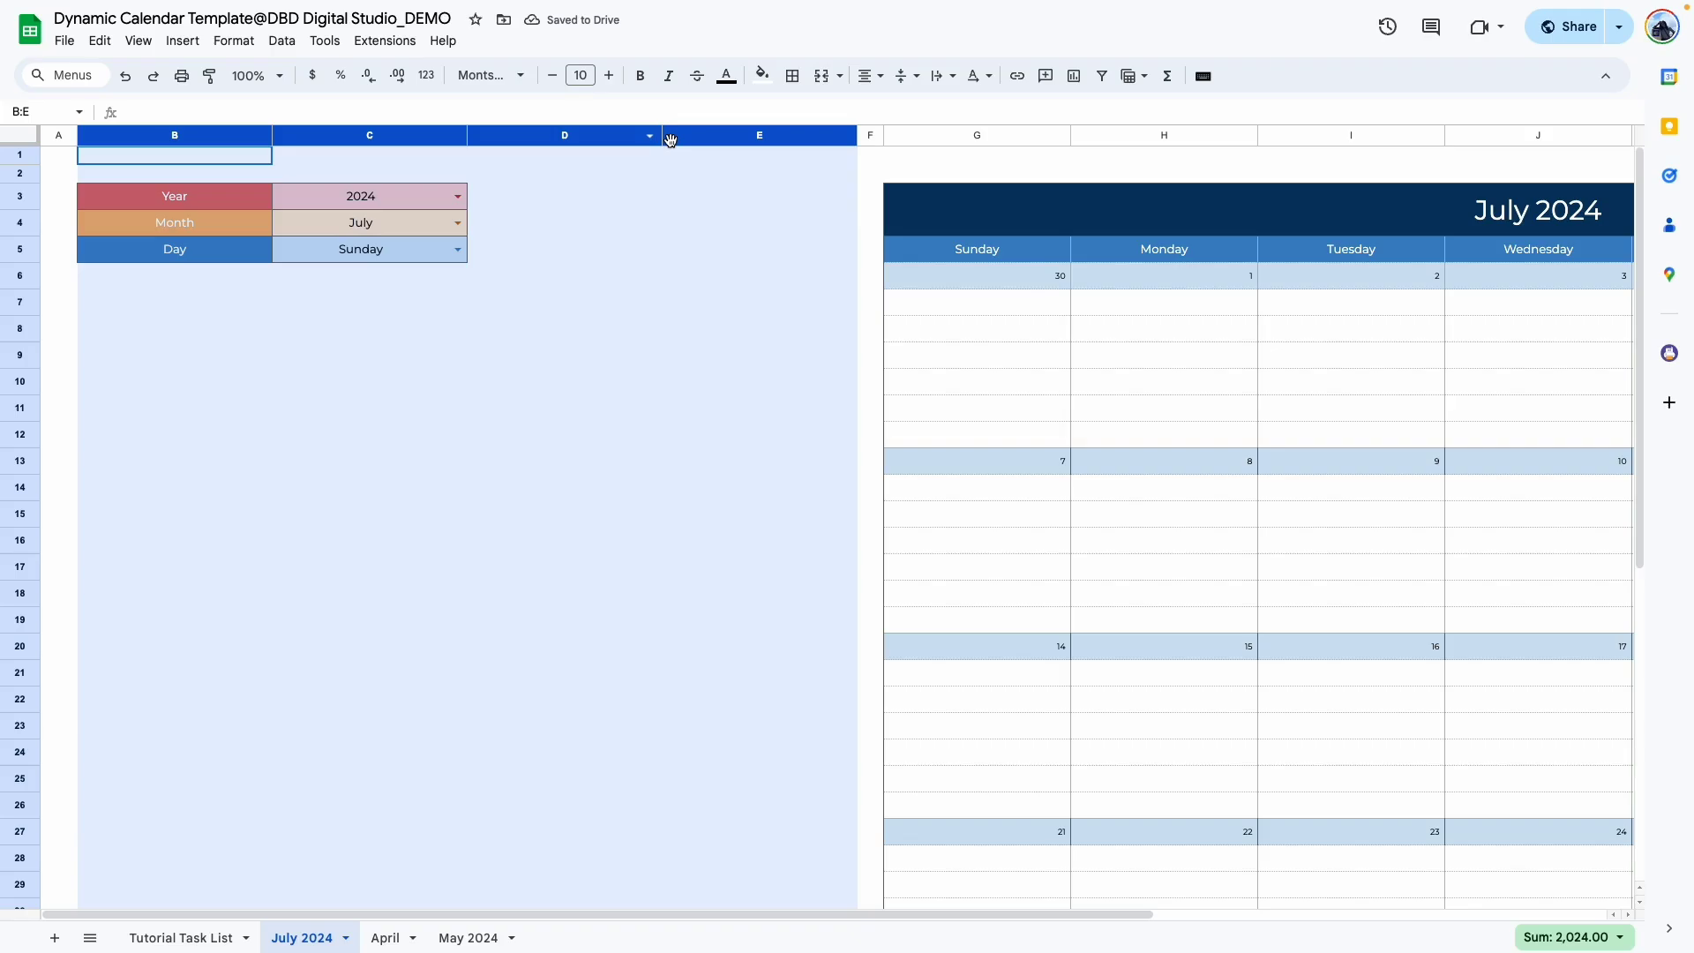
drag(857, 135, 809, 135)
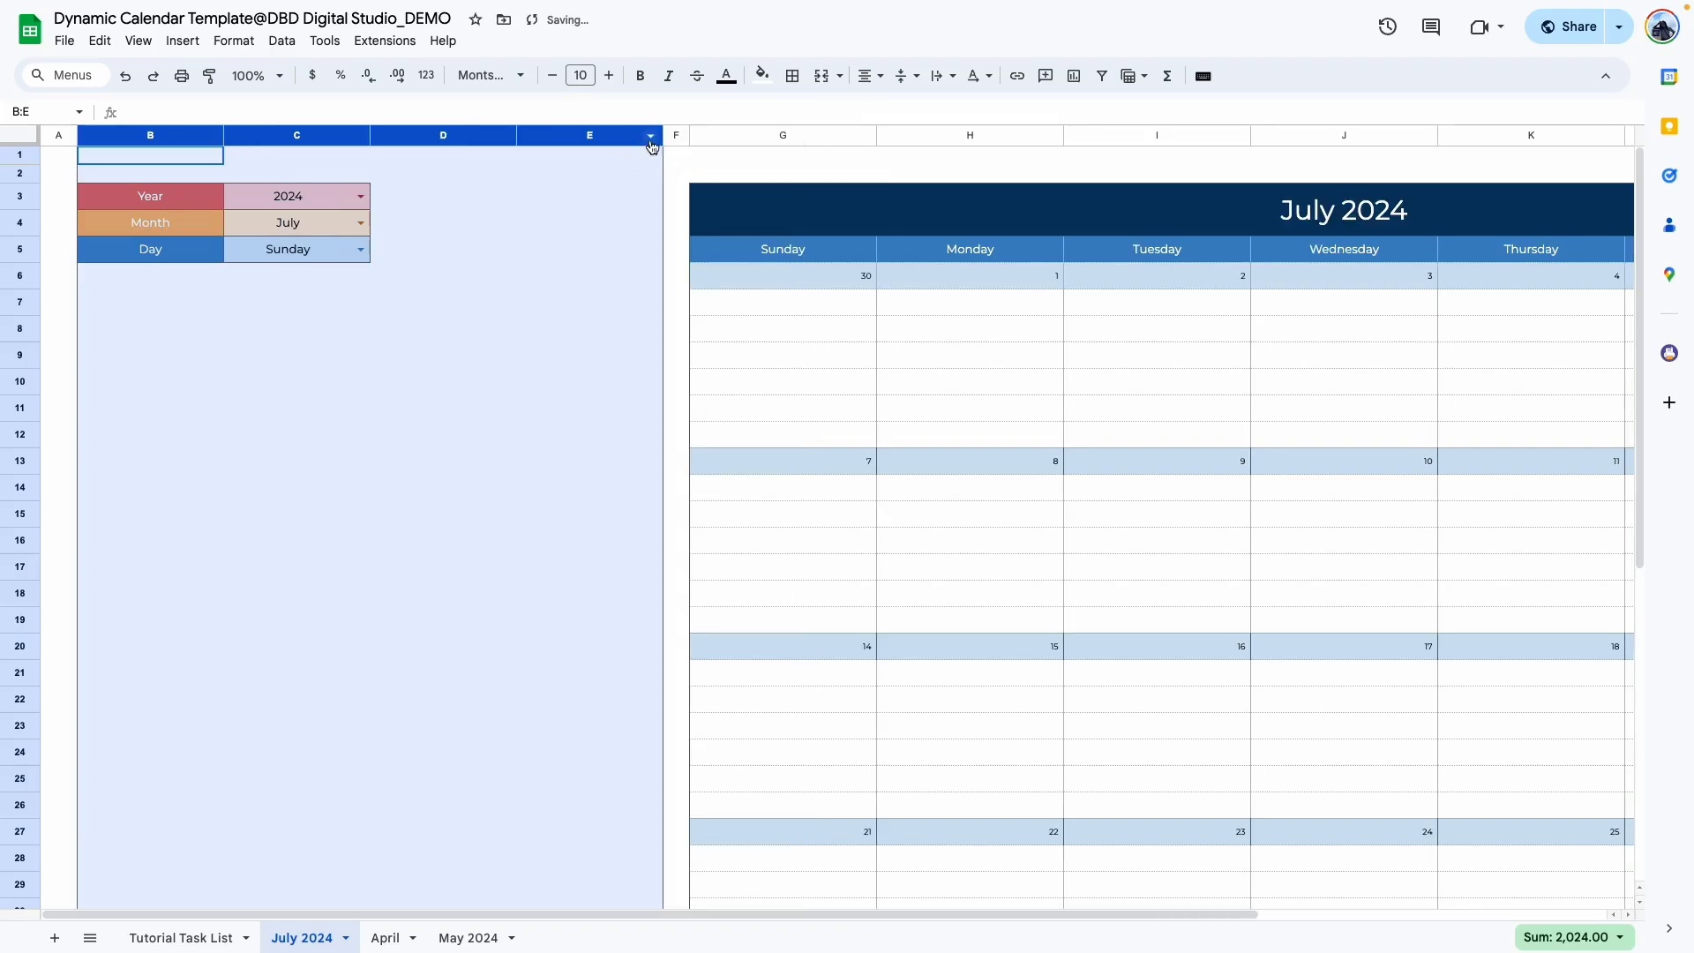
drag(651, 146, 630, 146)
click(388, 288)
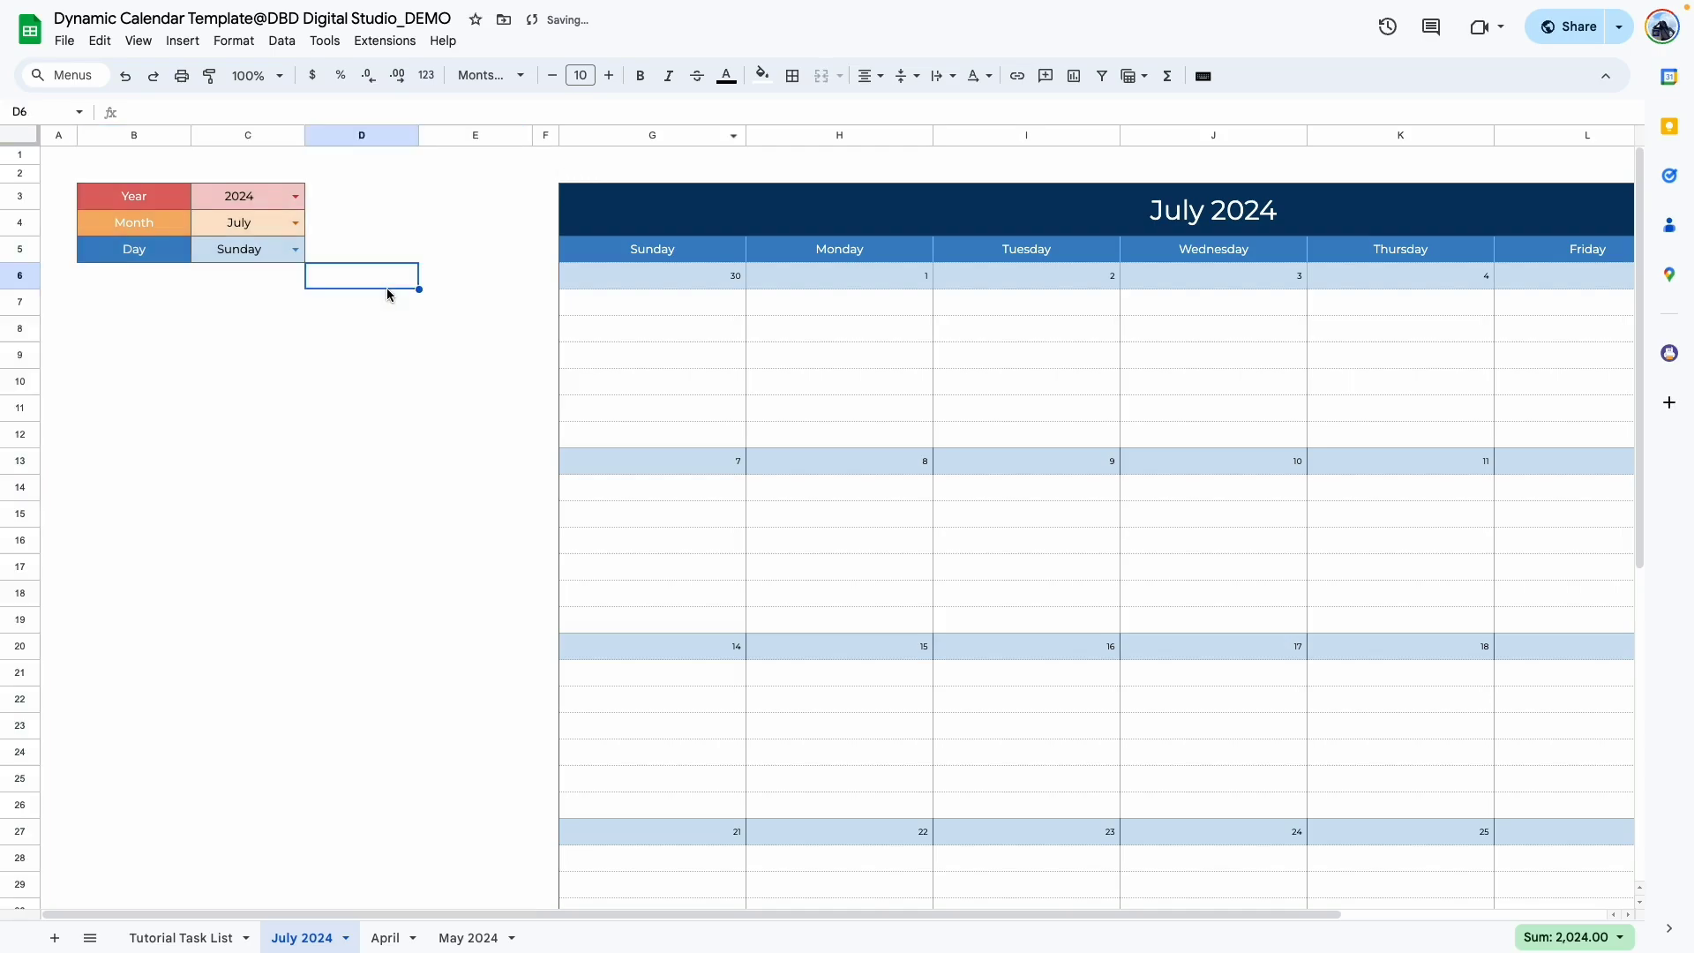
drag(261, 208, 250, 251)
key(ctrl+c)
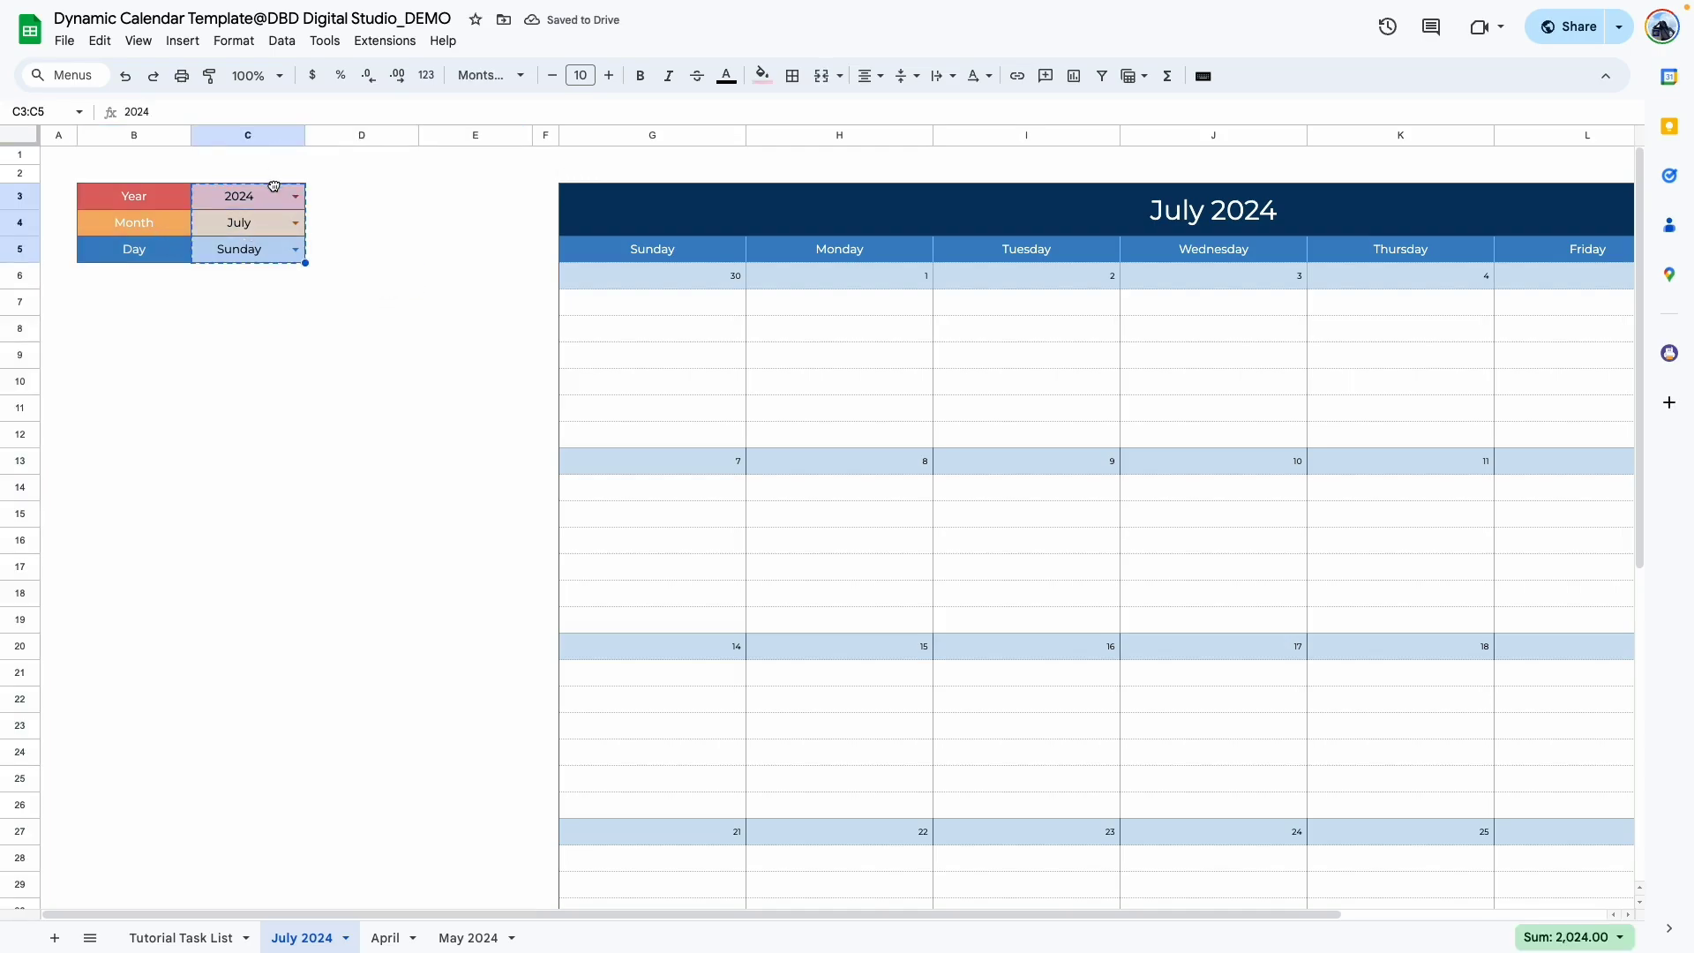
drag(274, 186, 388, 186)
Merge each label horizontally across B:C and each value across D:E.
drag(132, 195, 271, 256)
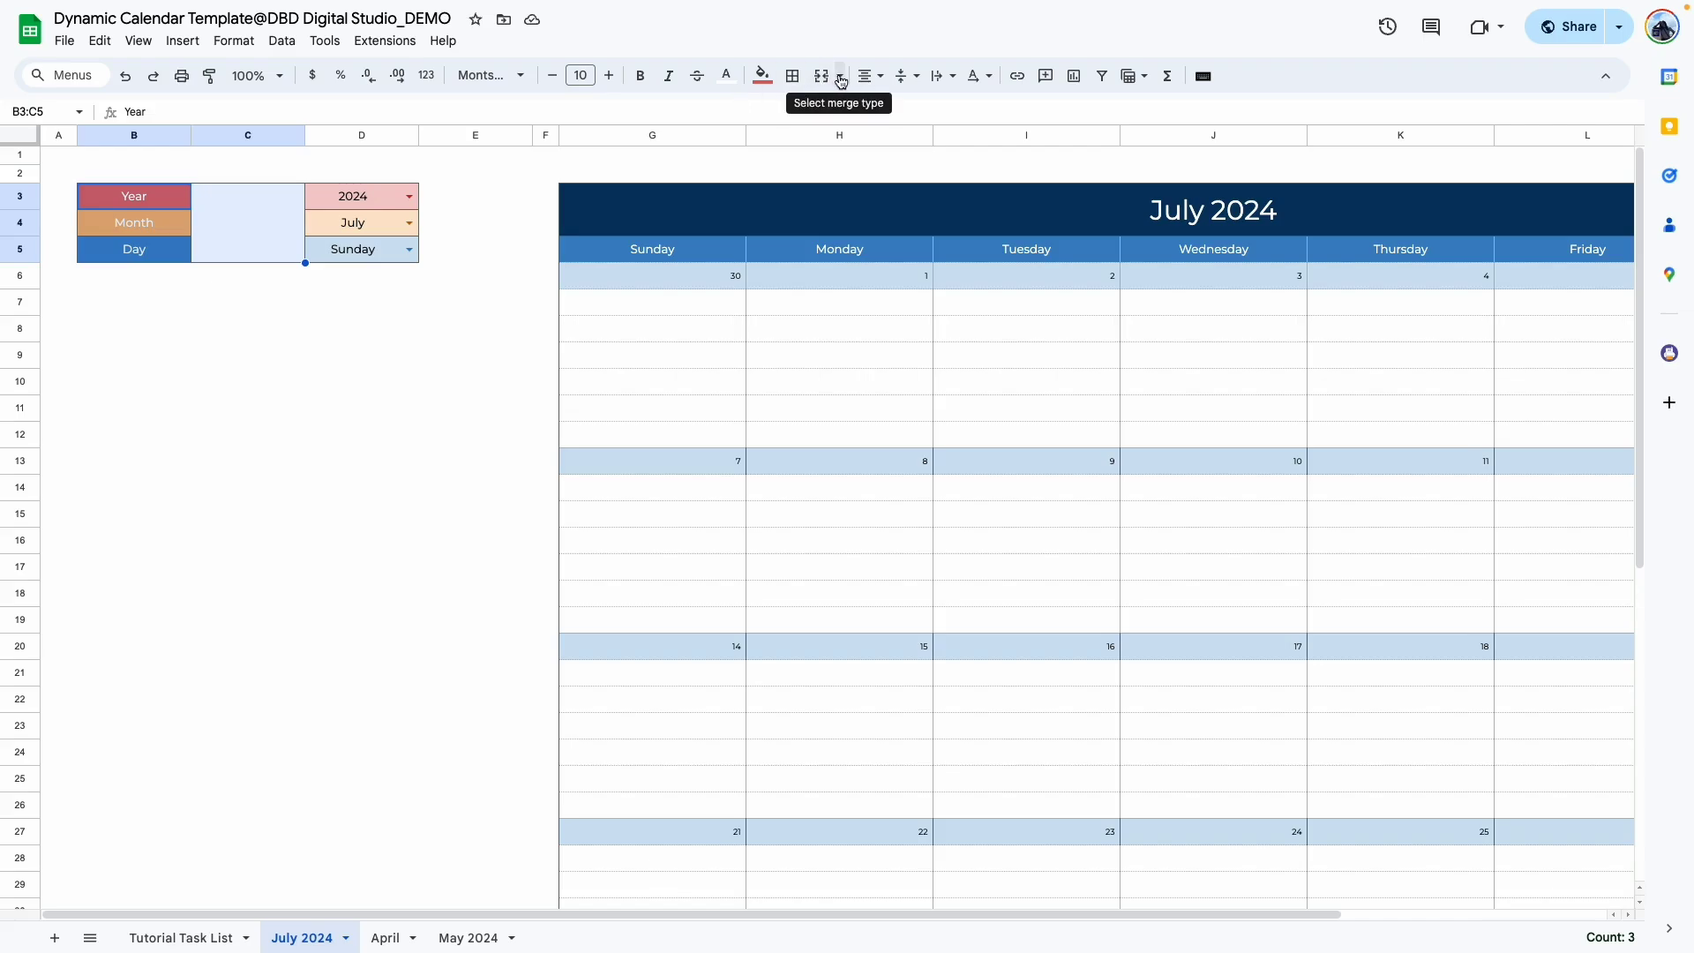
click(841, 79)
click(873, 166)
click(265, 353)
mouse_move(311, 202)
mouse_down()
mouse_move(333, 231)
mouse_move(450, 255)
mouse_up()
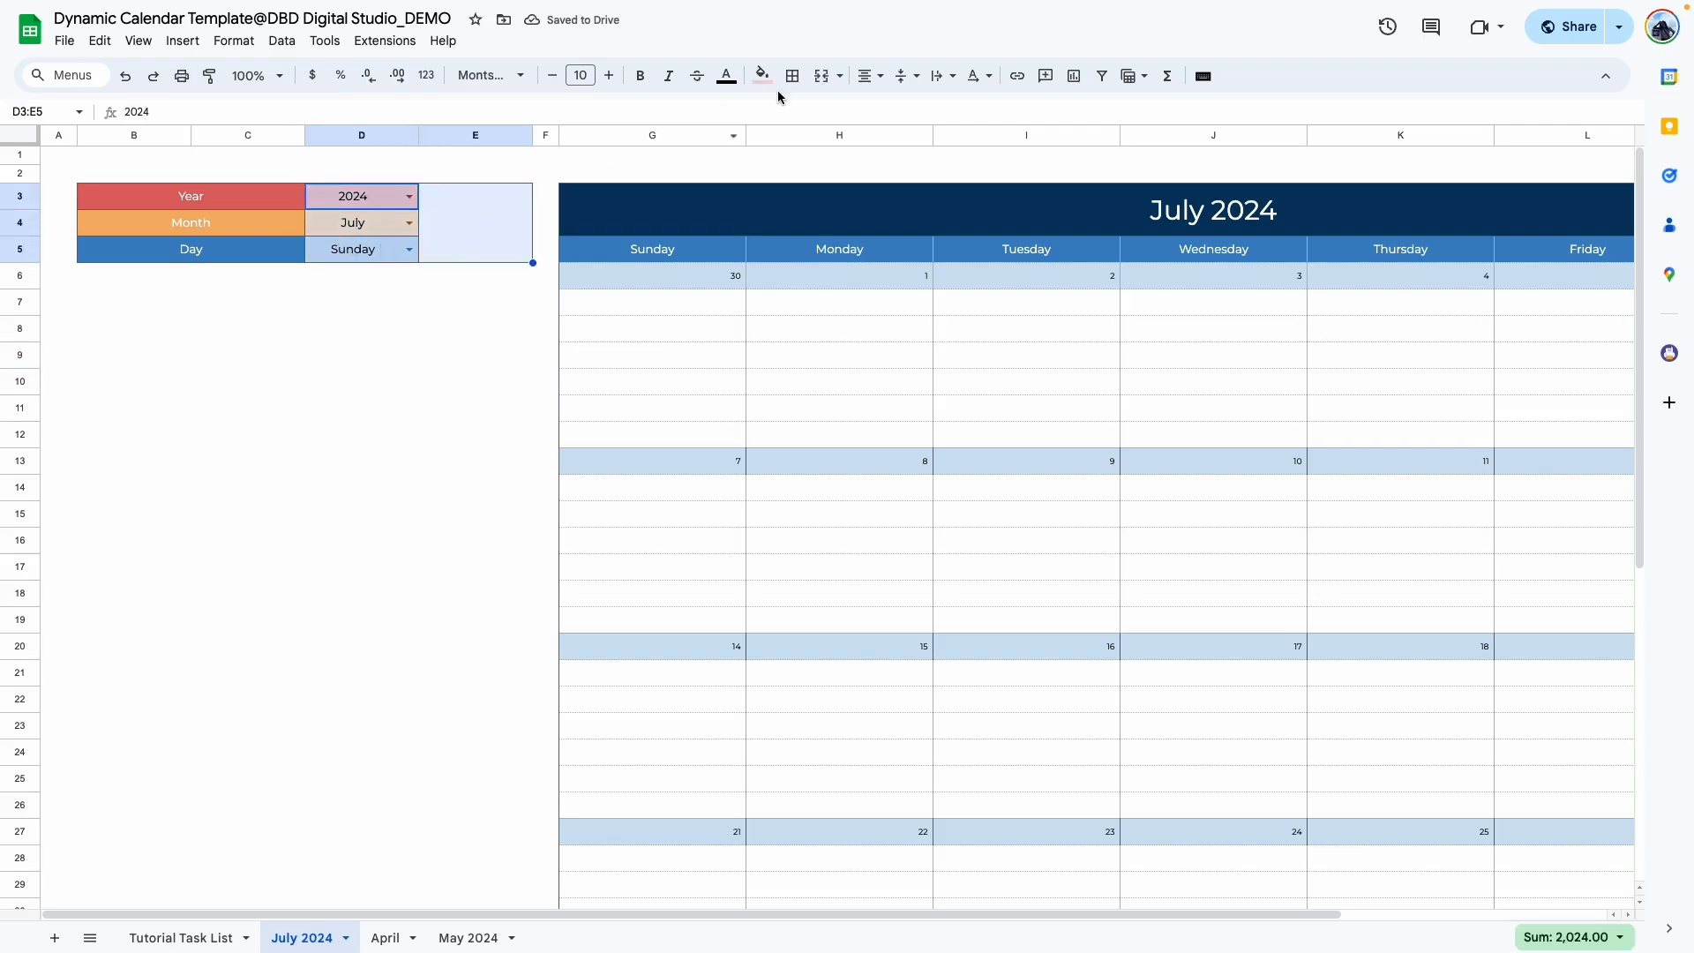
click(839, 76)
click(871, 165)
click(328, 437)
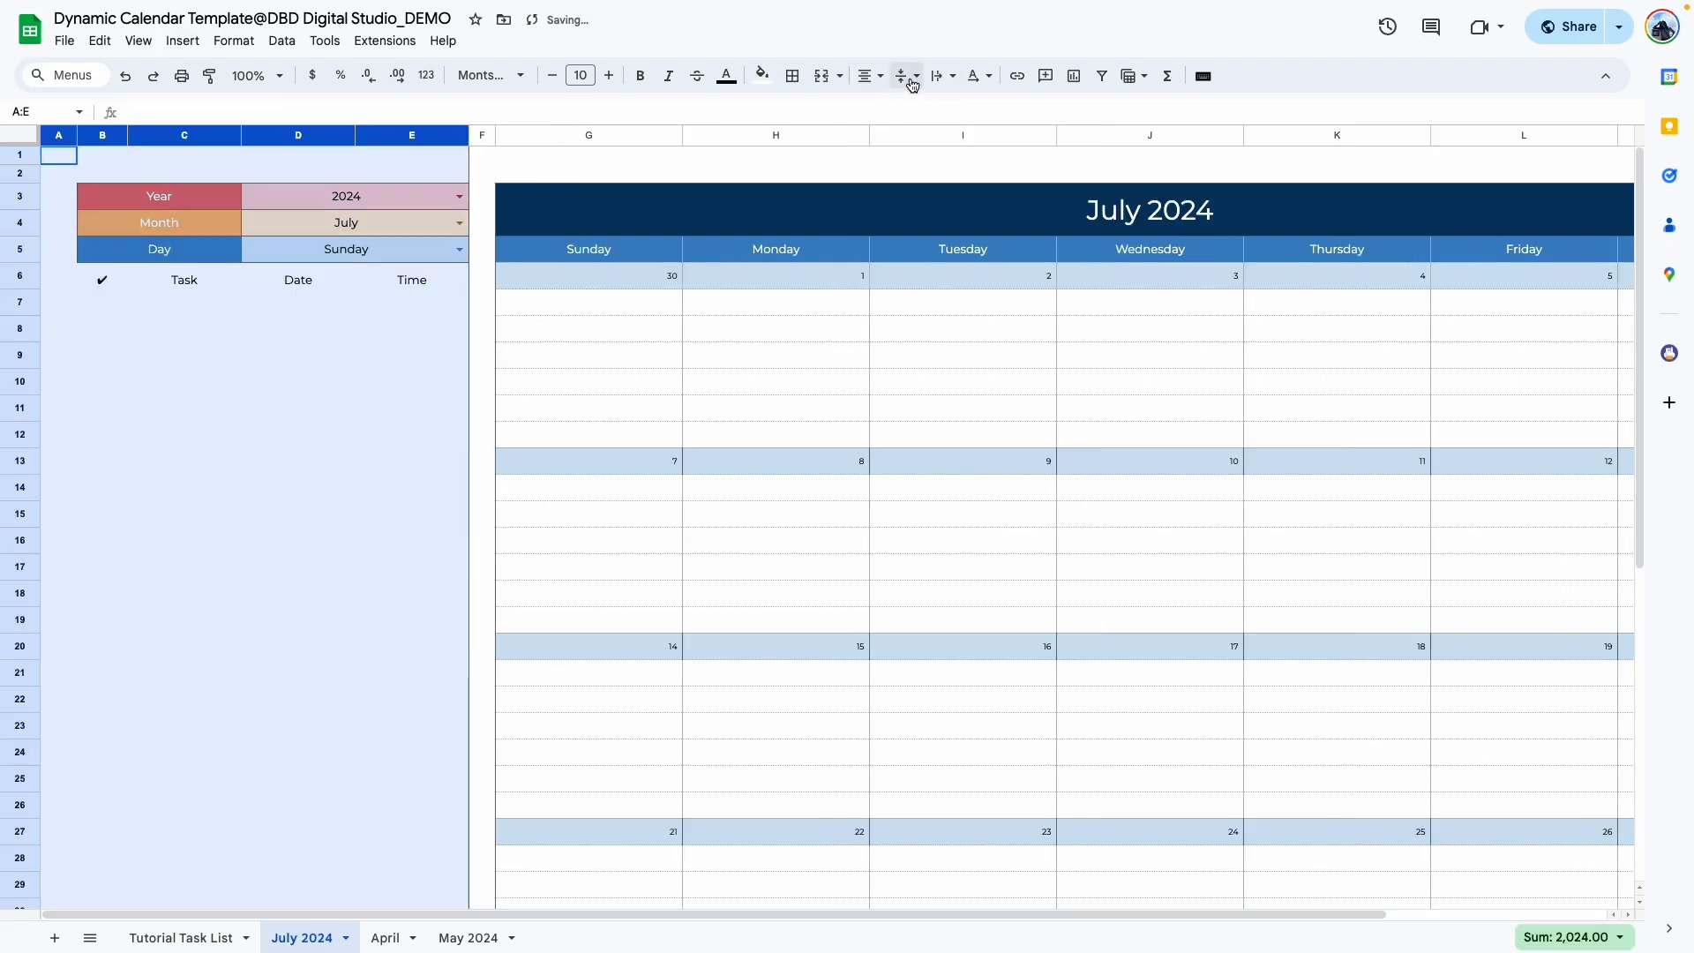
Center the header row vertically and give it grey outer and inner vertical borders.
click(901, 75)
click(932, 106)
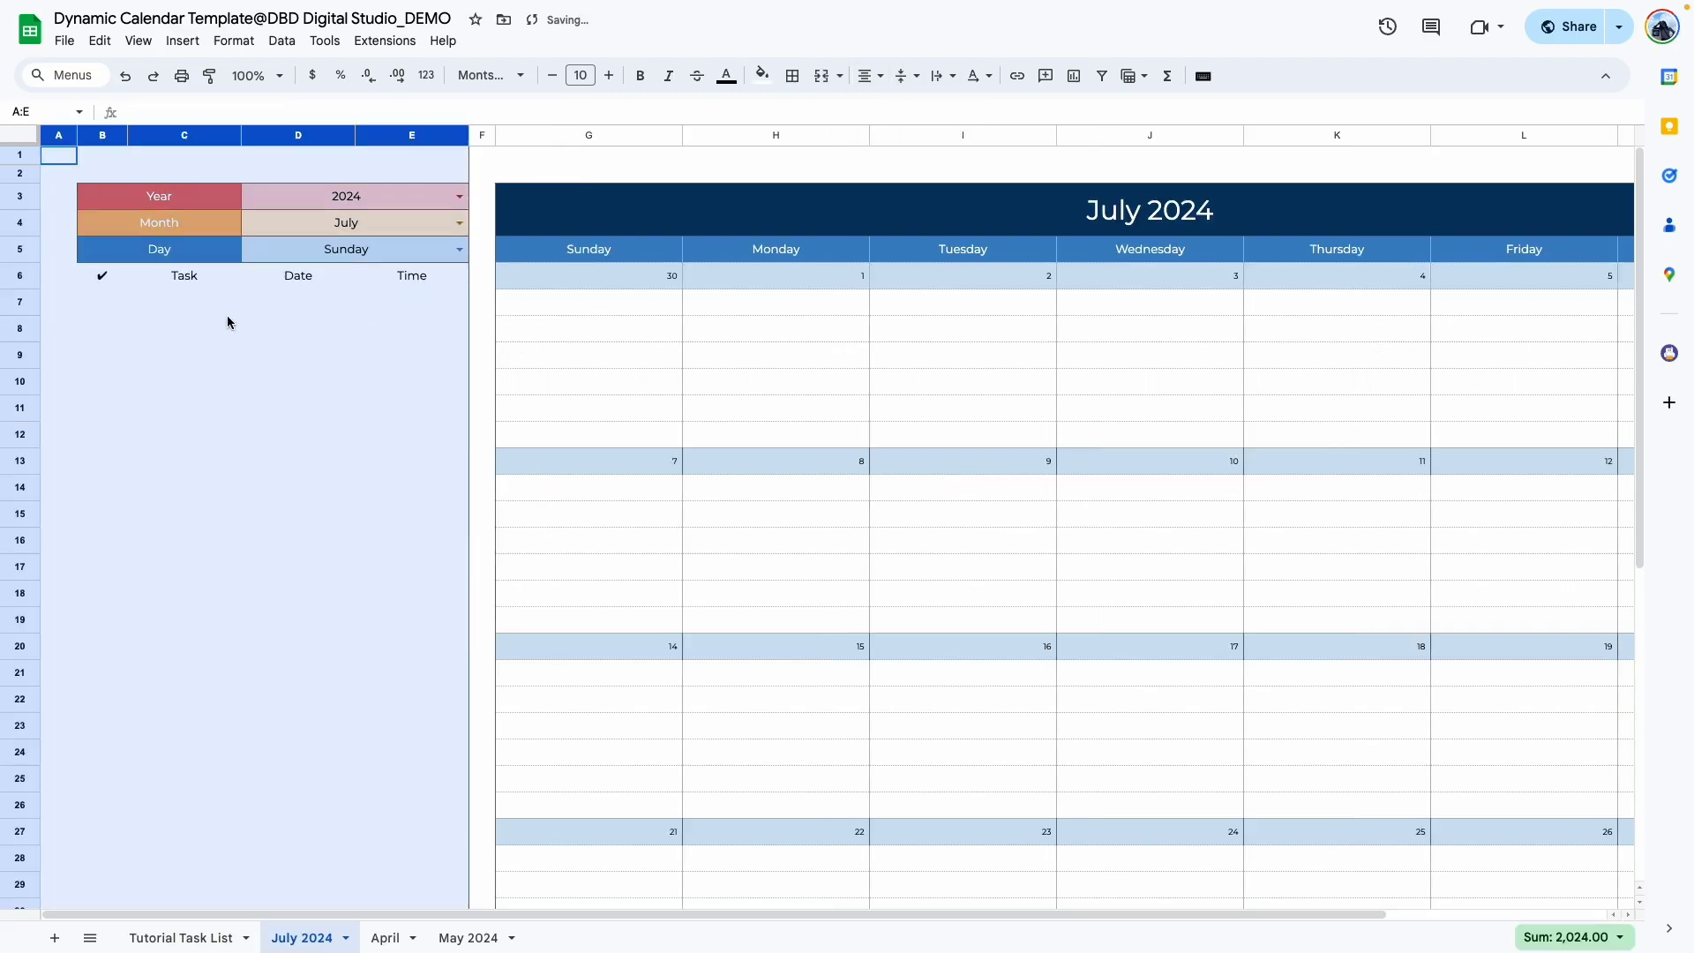
click(227, 322)
drag(101, 275, 408, 275)
click(793, 75)
click(923, 116)
click(957, 116)
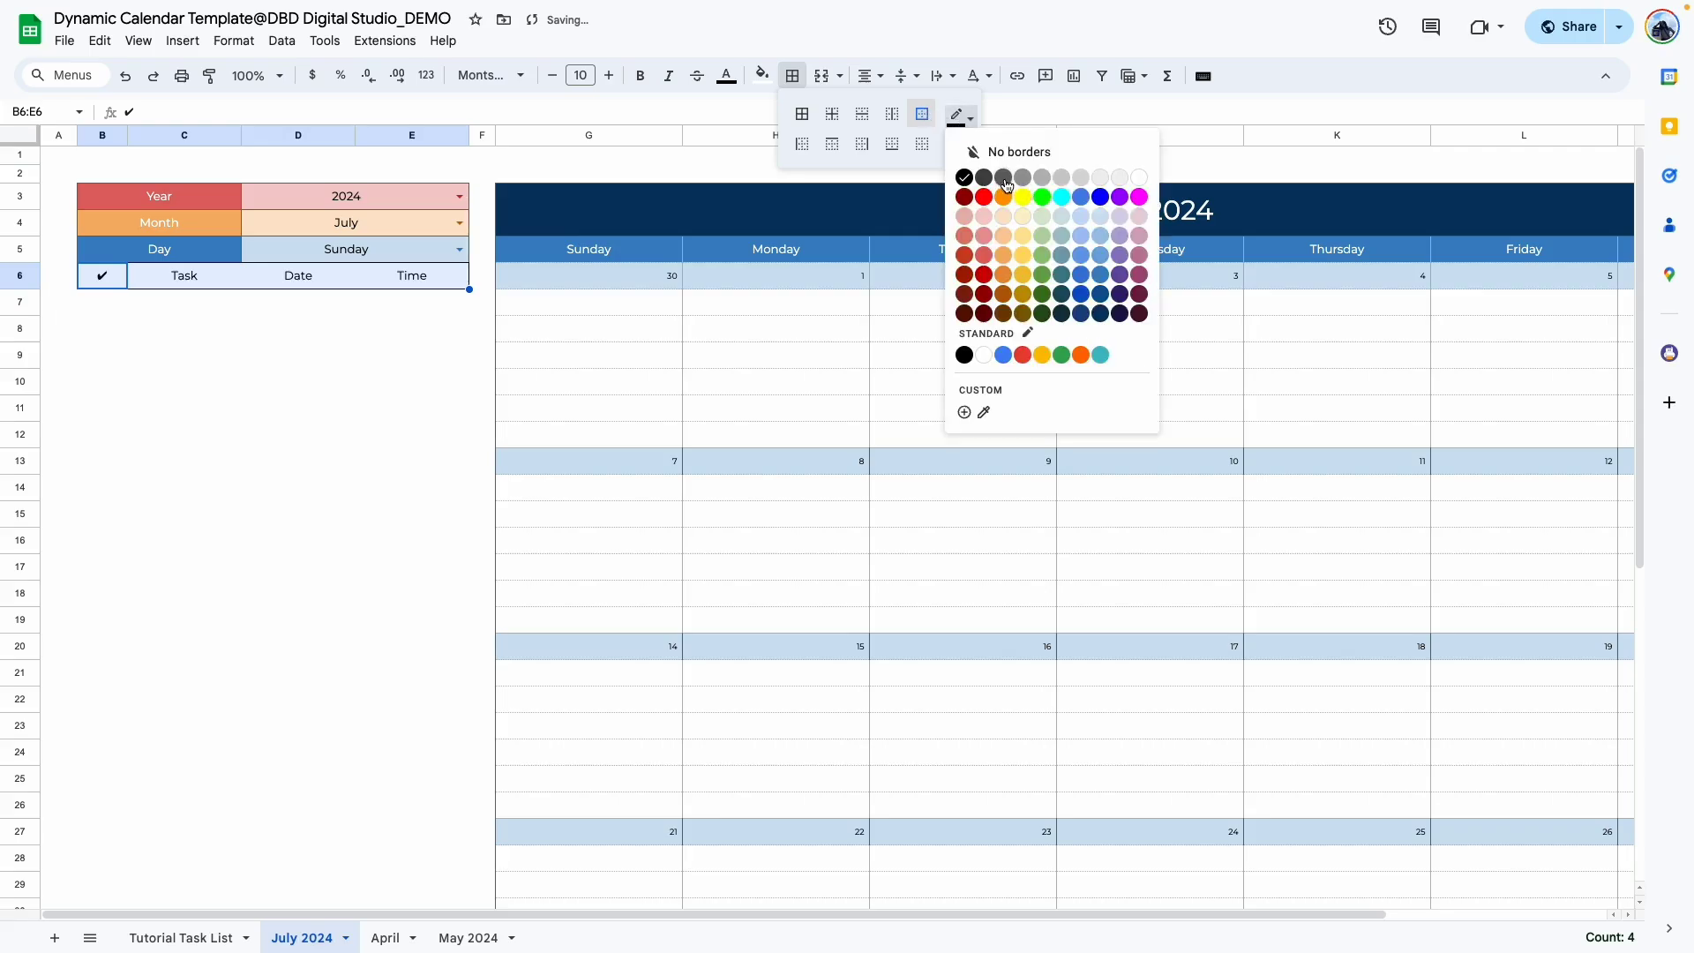
click(1004, 183)
click(832, 113)
click(187, 404)
Fill the ✔/Task/Date/Time header row light grey-blue.
drag(102, 276, 441, 277)
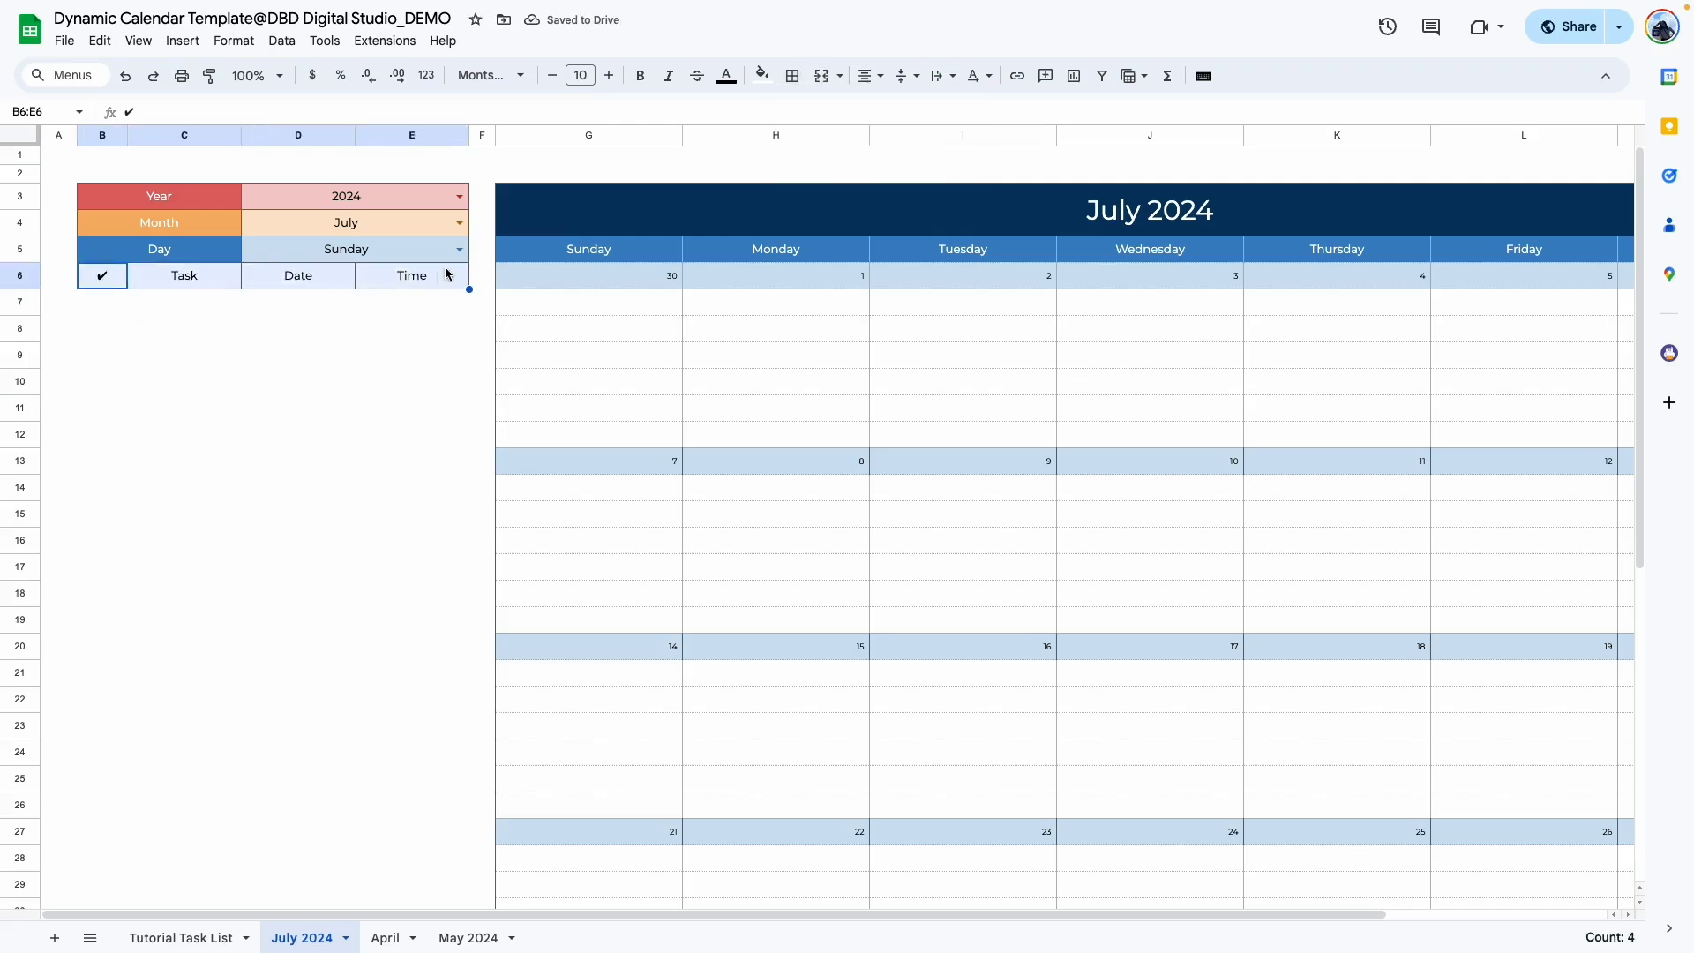
click(762, 76)
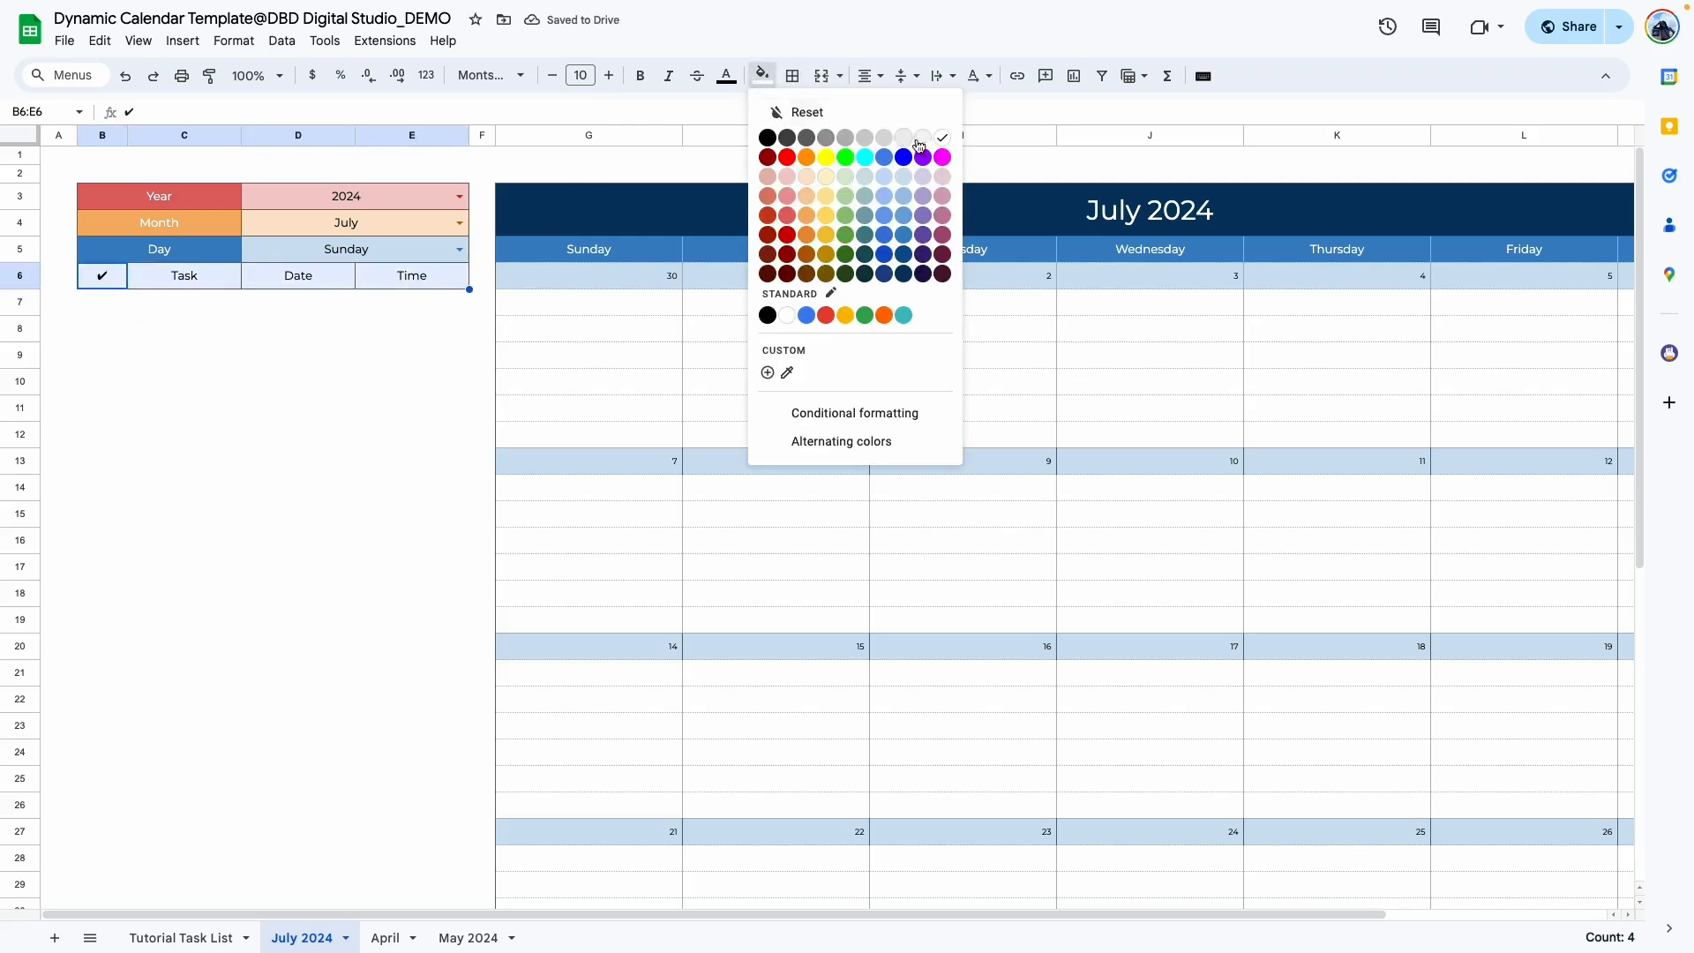
click(862, 177)
click(10, 467)
click(370, 225)
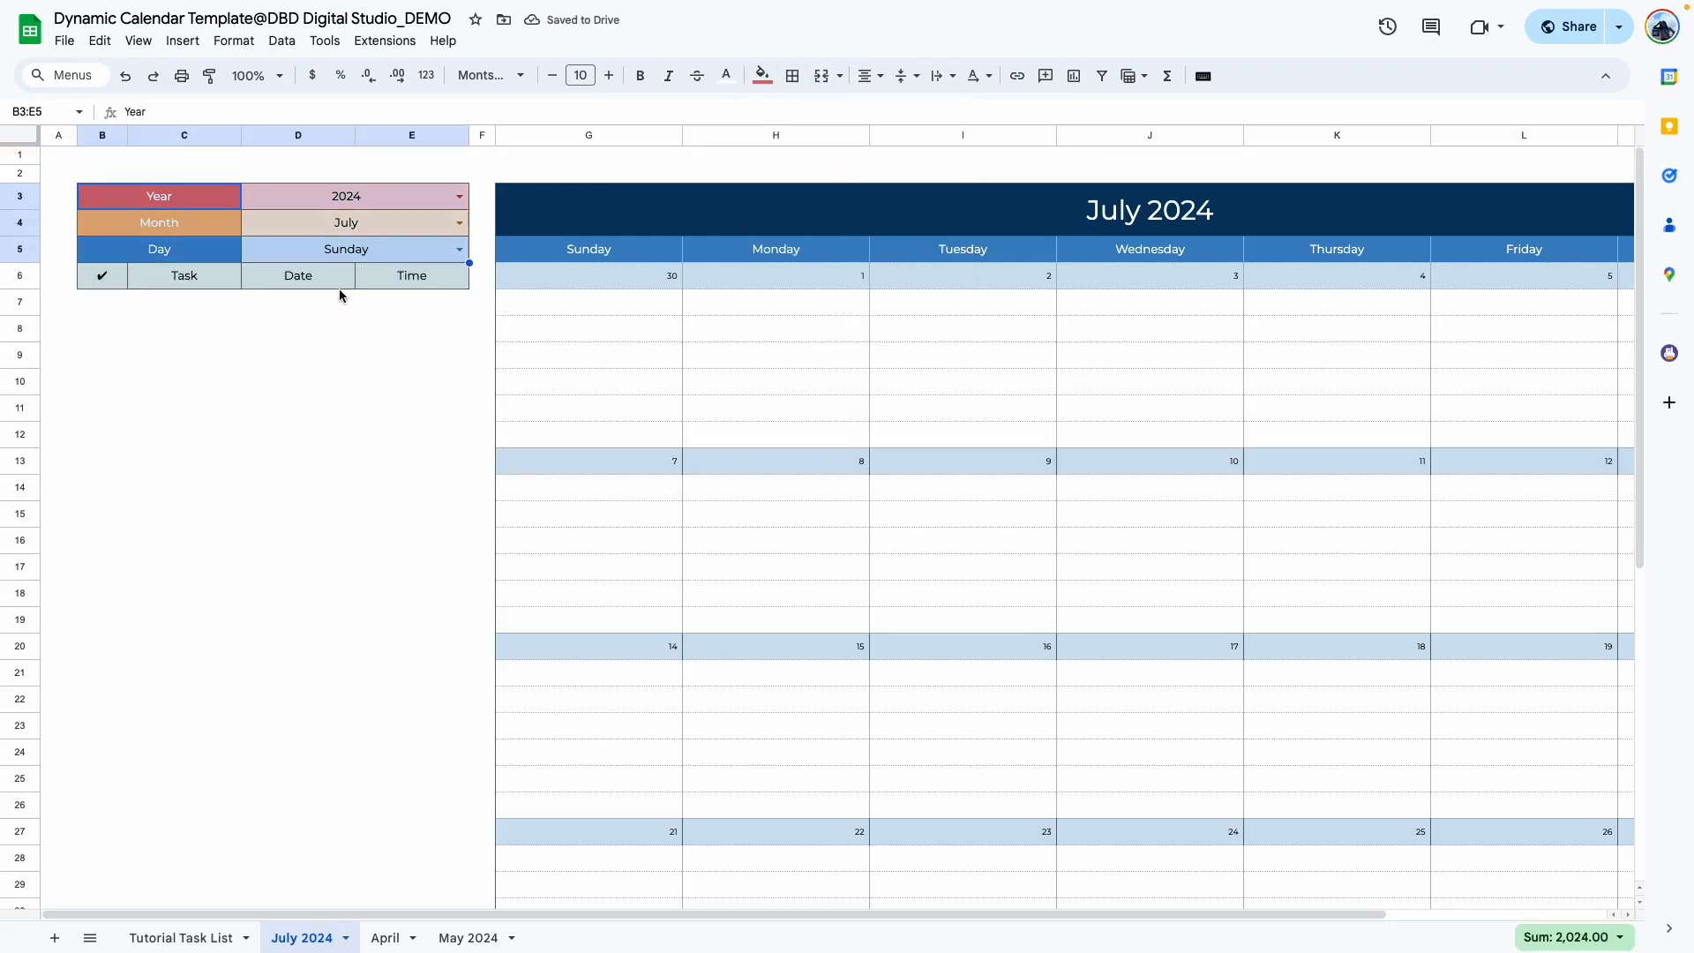
click(184, 461)
Widen the Task column C and narrow the checkmark column B.
drag(250, 135, 509, 135)
drag(313, 135, 325, 136)
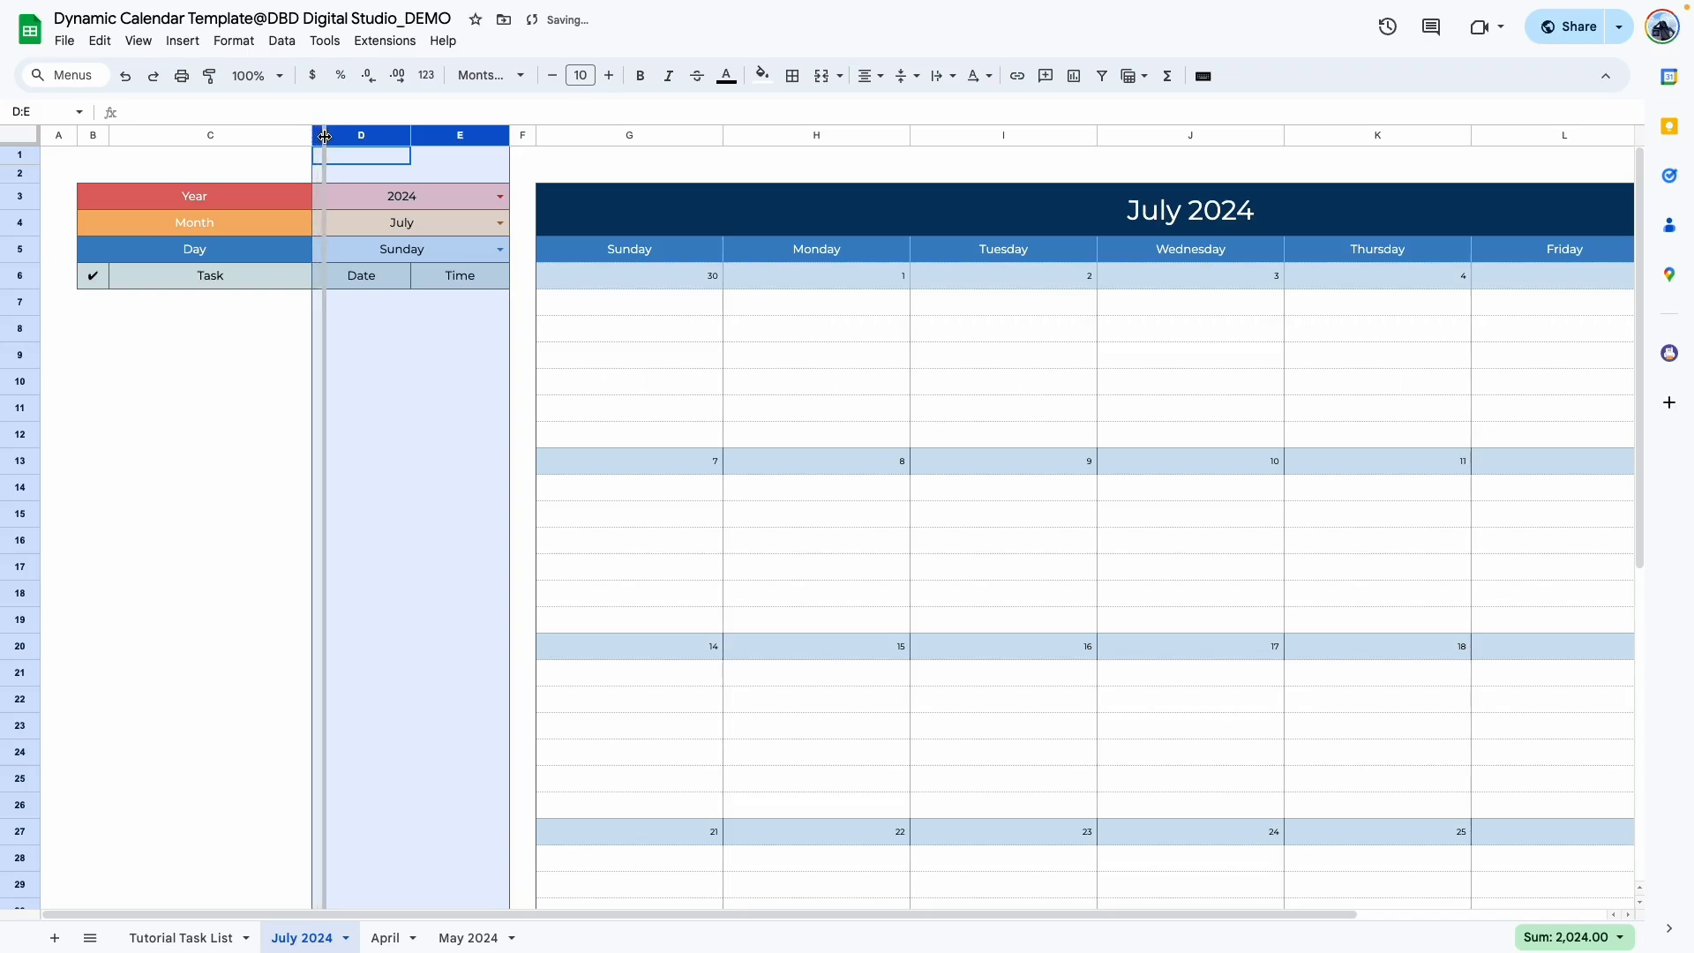
click(151, 431)
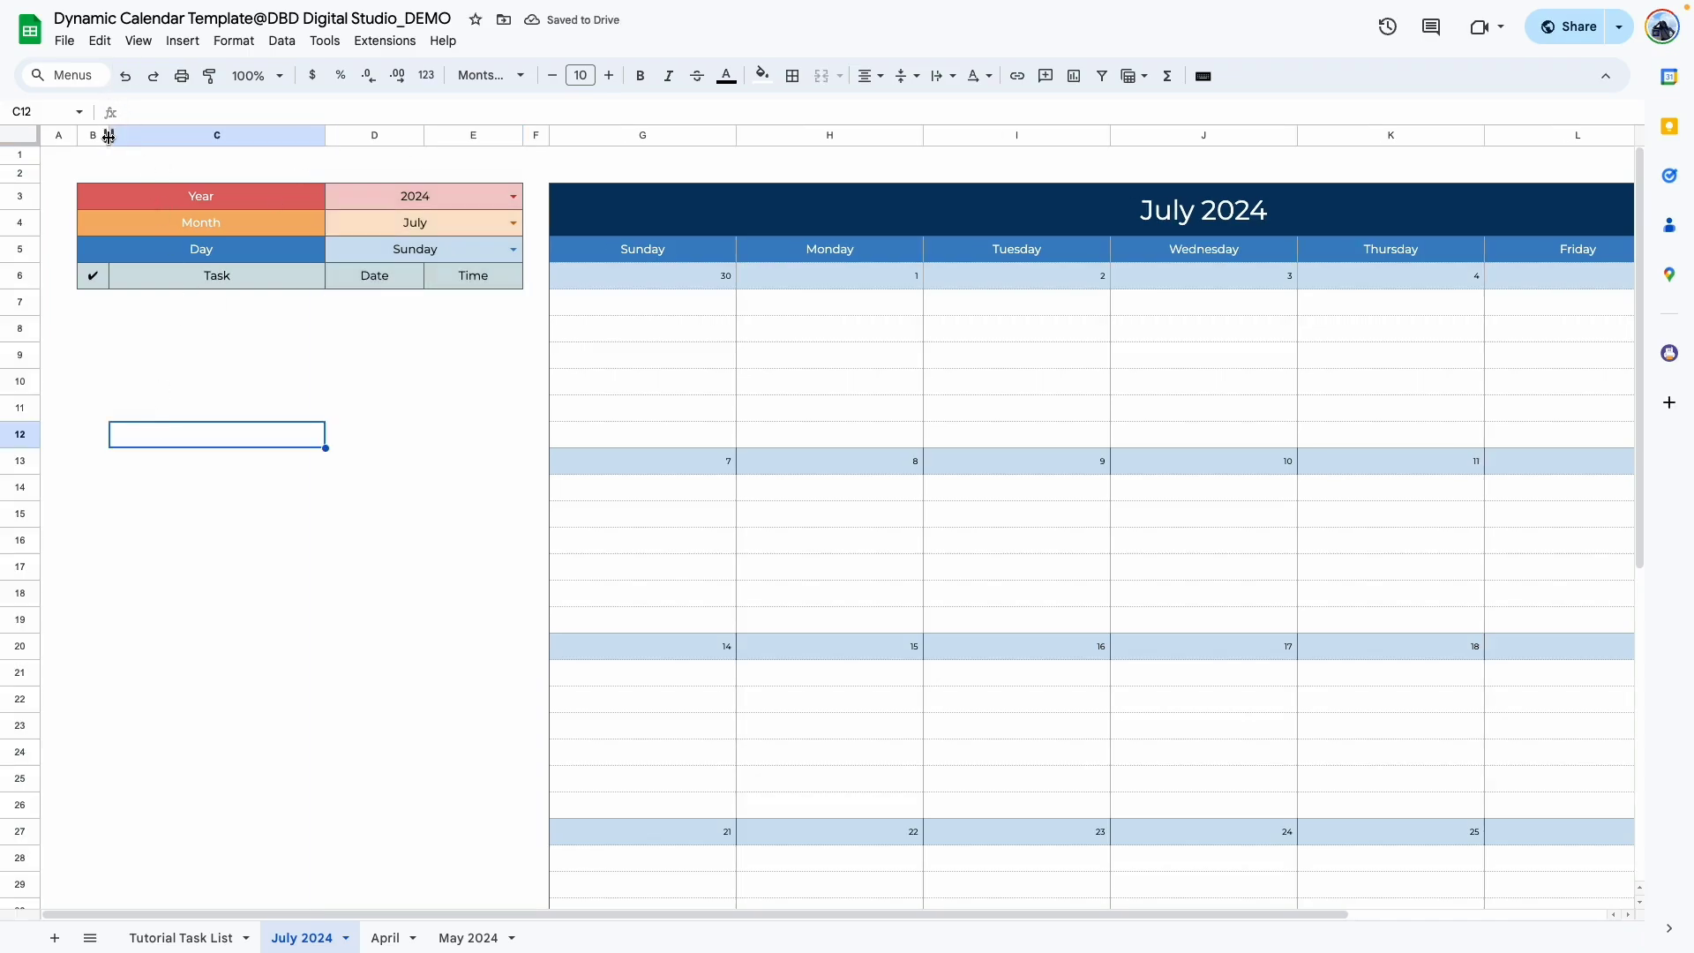
drag(109, 136, 105, 136)
drag(132, 195, 265, 249)
click(840, 76)
click(855, 193)
click(91, 381)
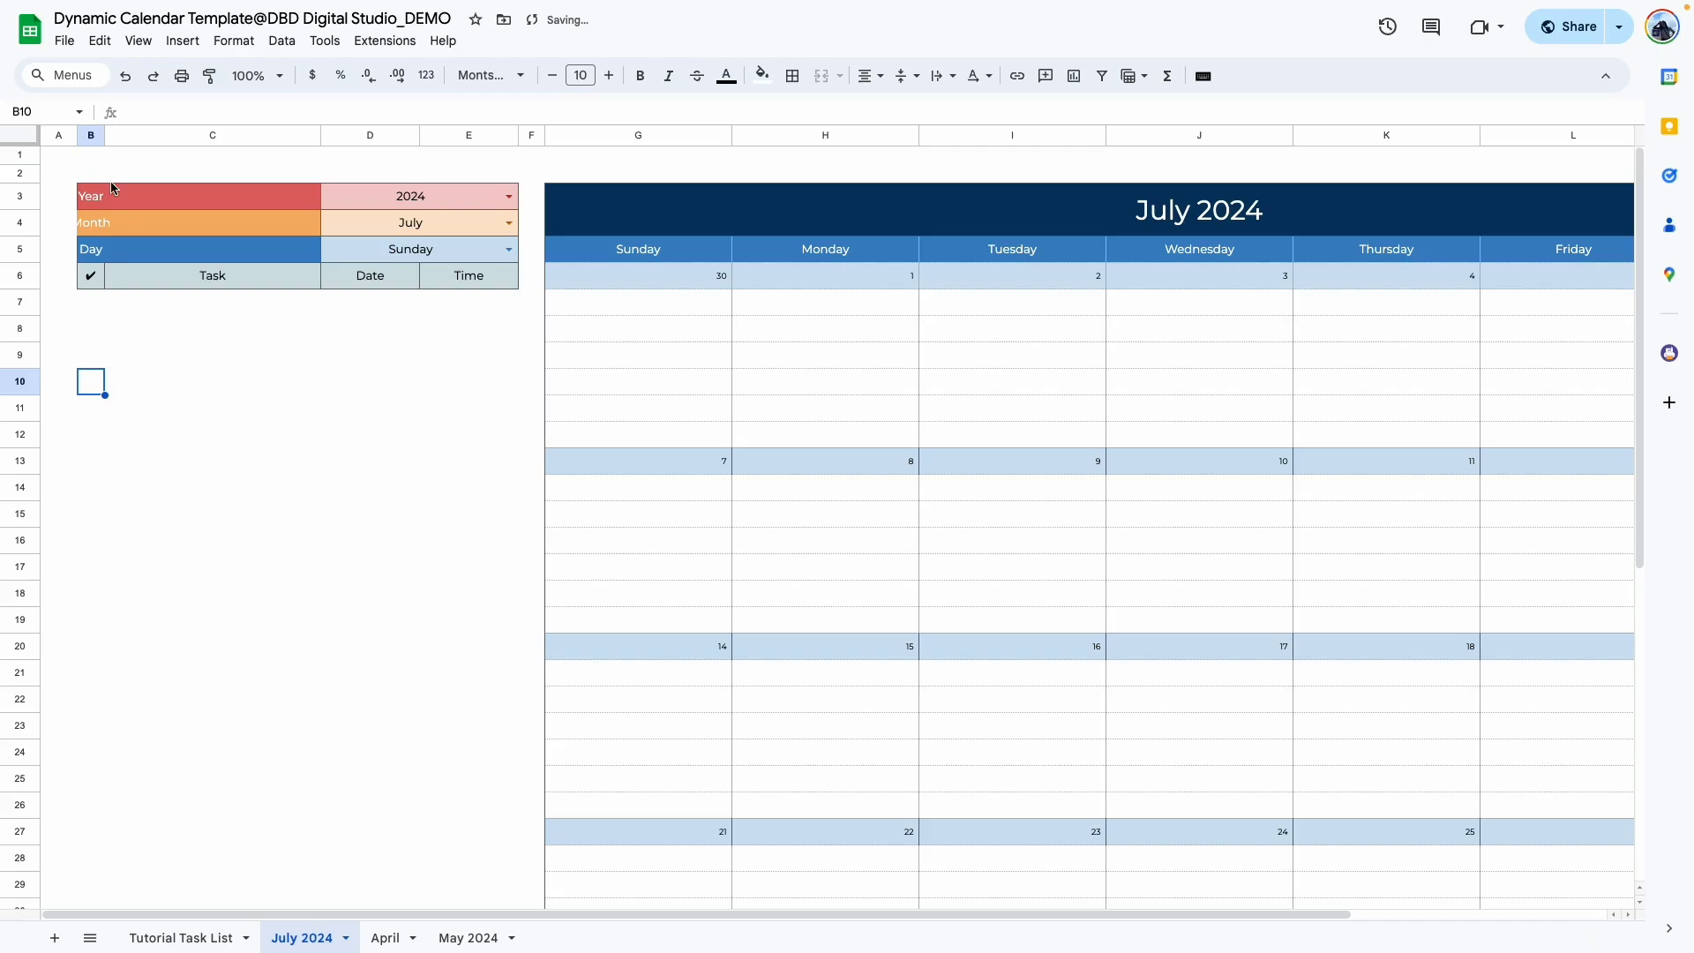
Move the Year/Month/Day labels into column C and select task rows 7–47.
drag(113, 190, 95, 251)
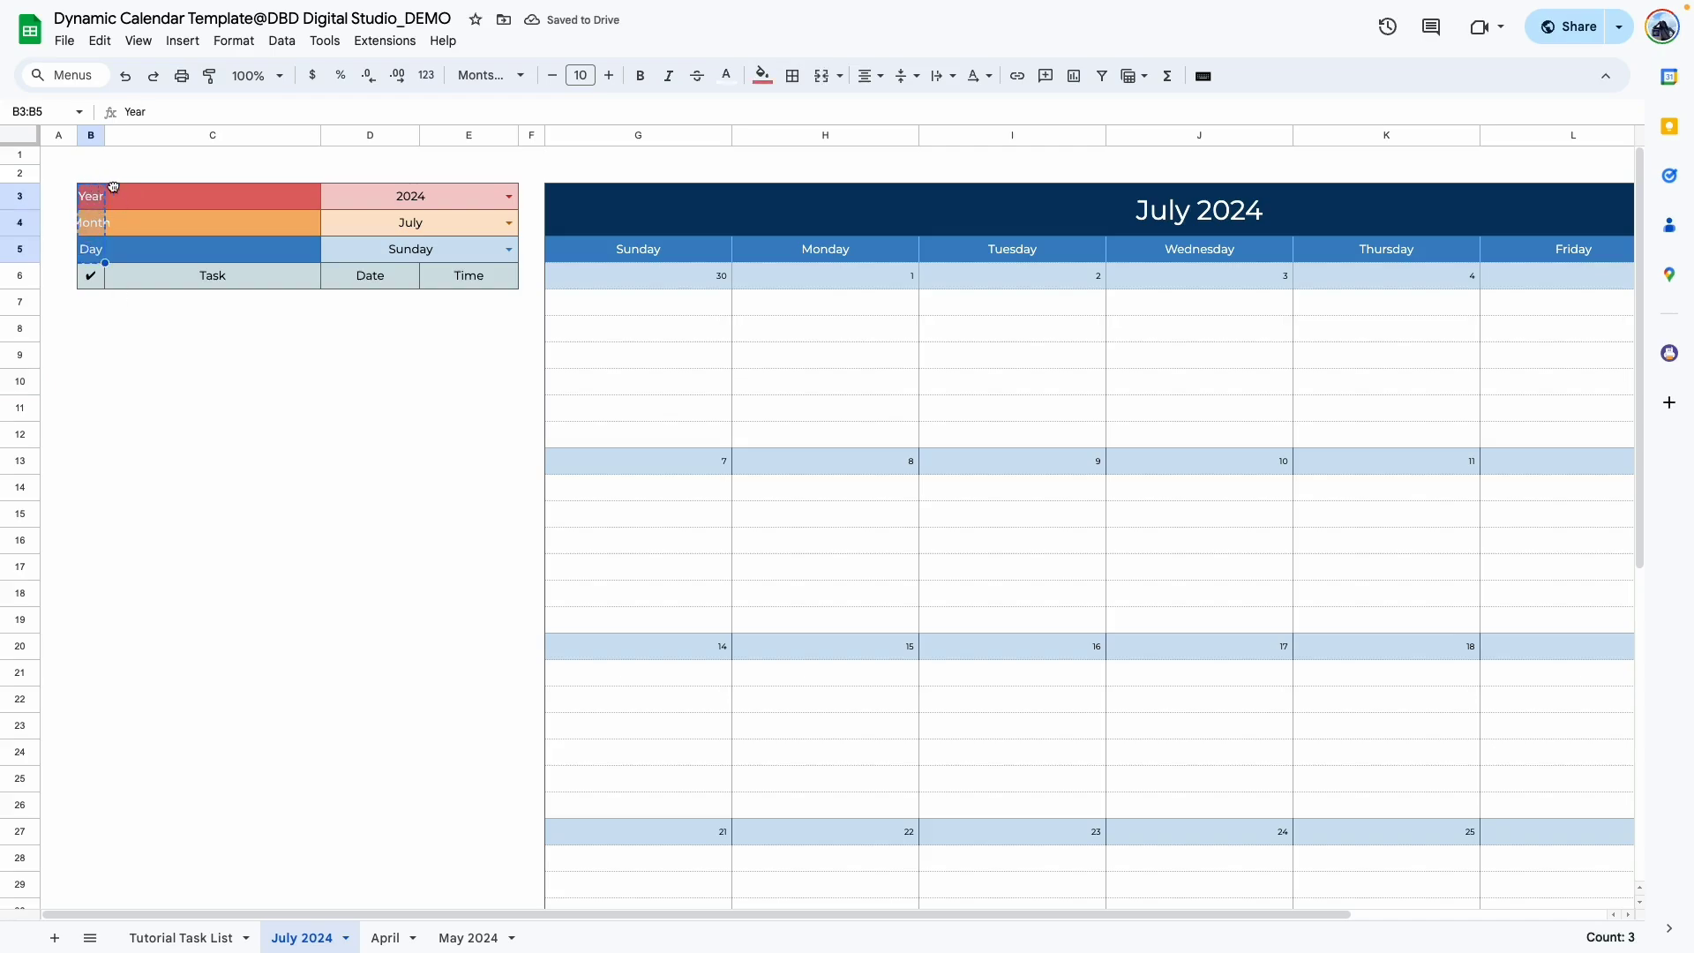
drag(113, 187, 212, 190)
drag(321, 136, 332, 136)
click(416, 487)
click(88, 302)
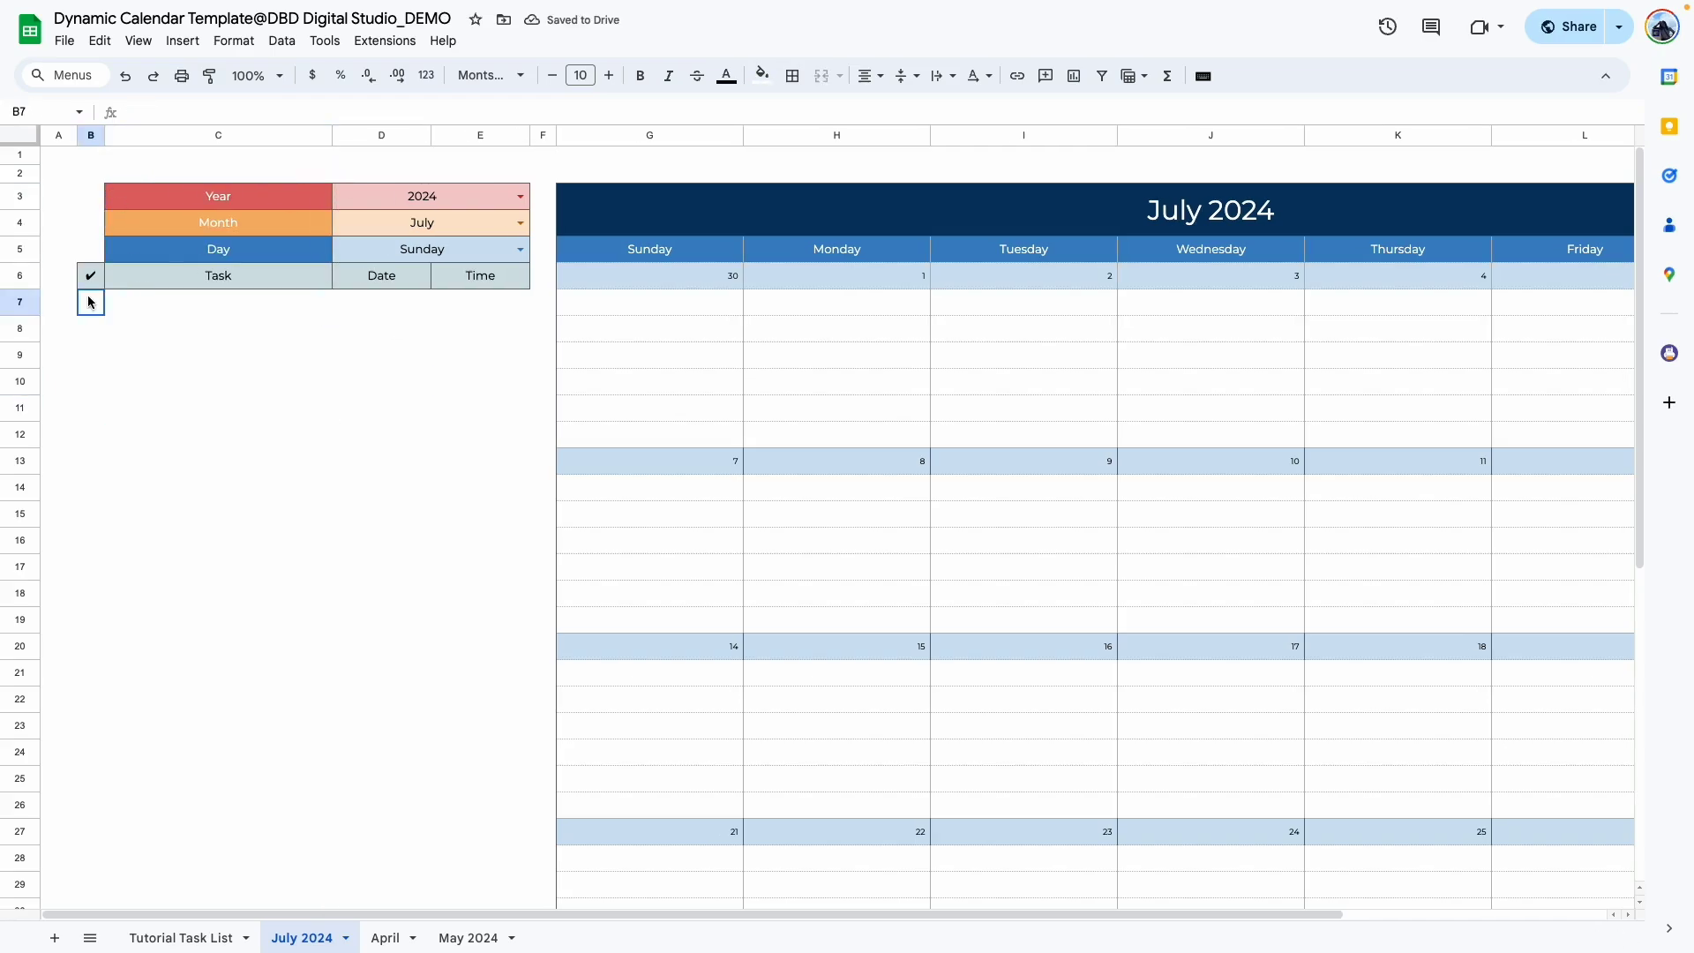
mouse_move(88, 302)
mouse_down()
mouse_move(388, 900)
mouse_move(506, 805)
mouse_up()
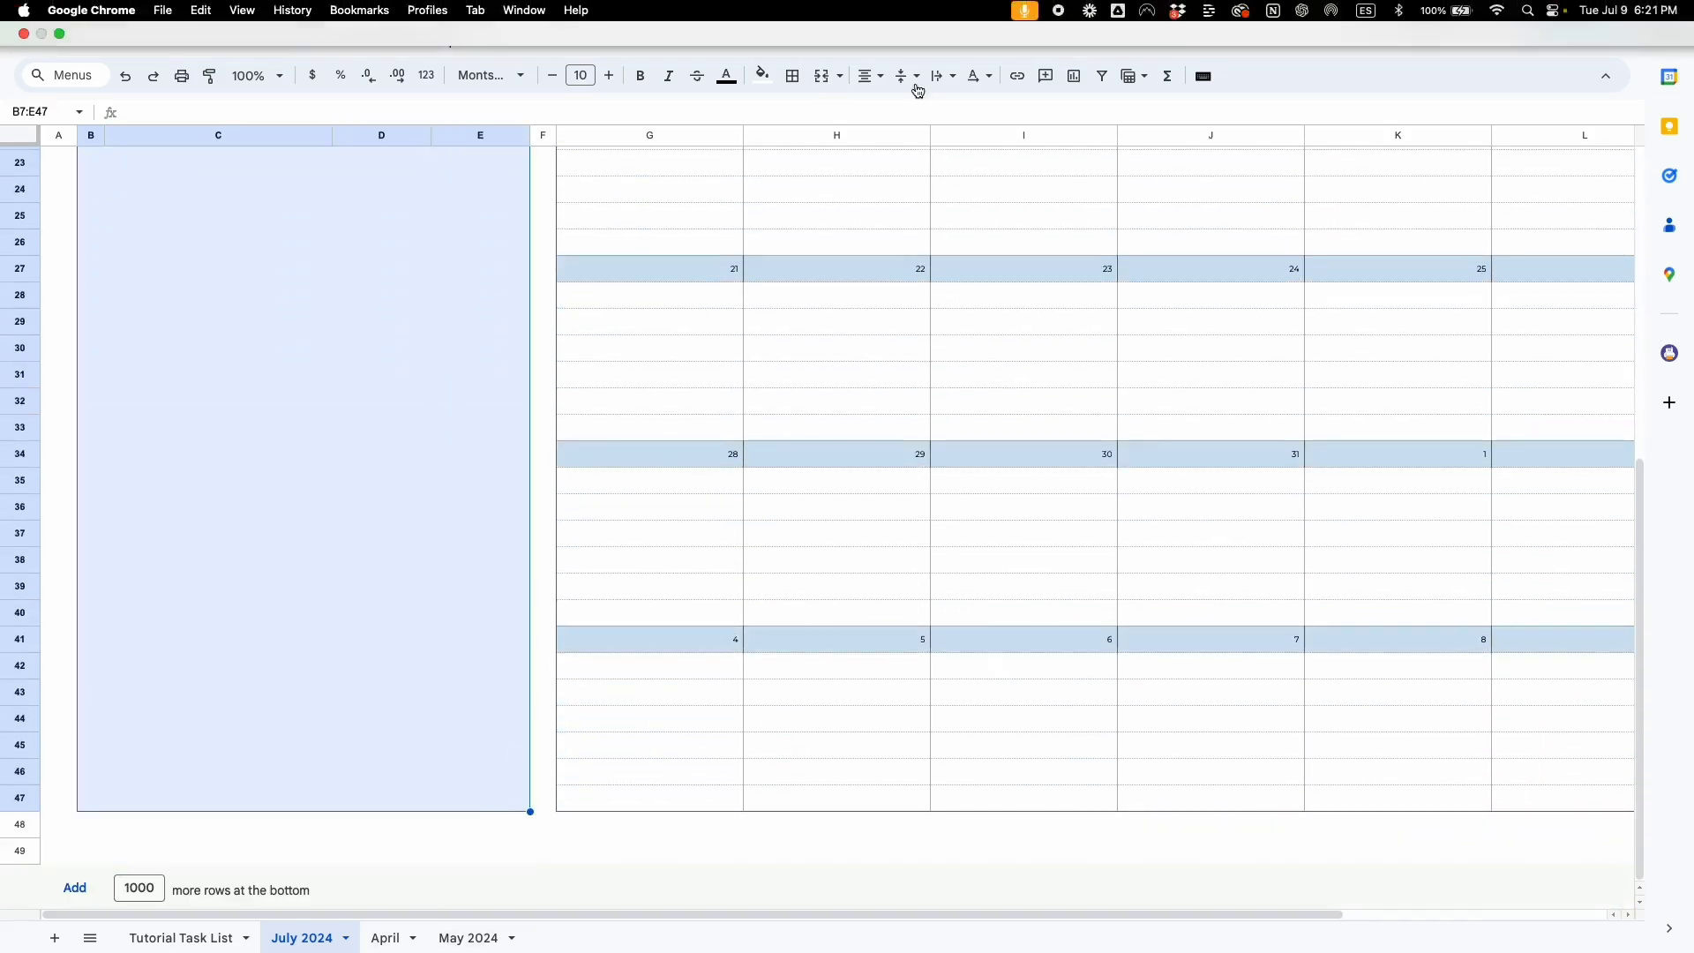
Insert checkboxes into the check cells B7:B47 and select the Date column D7:D47.
click(792, 76)
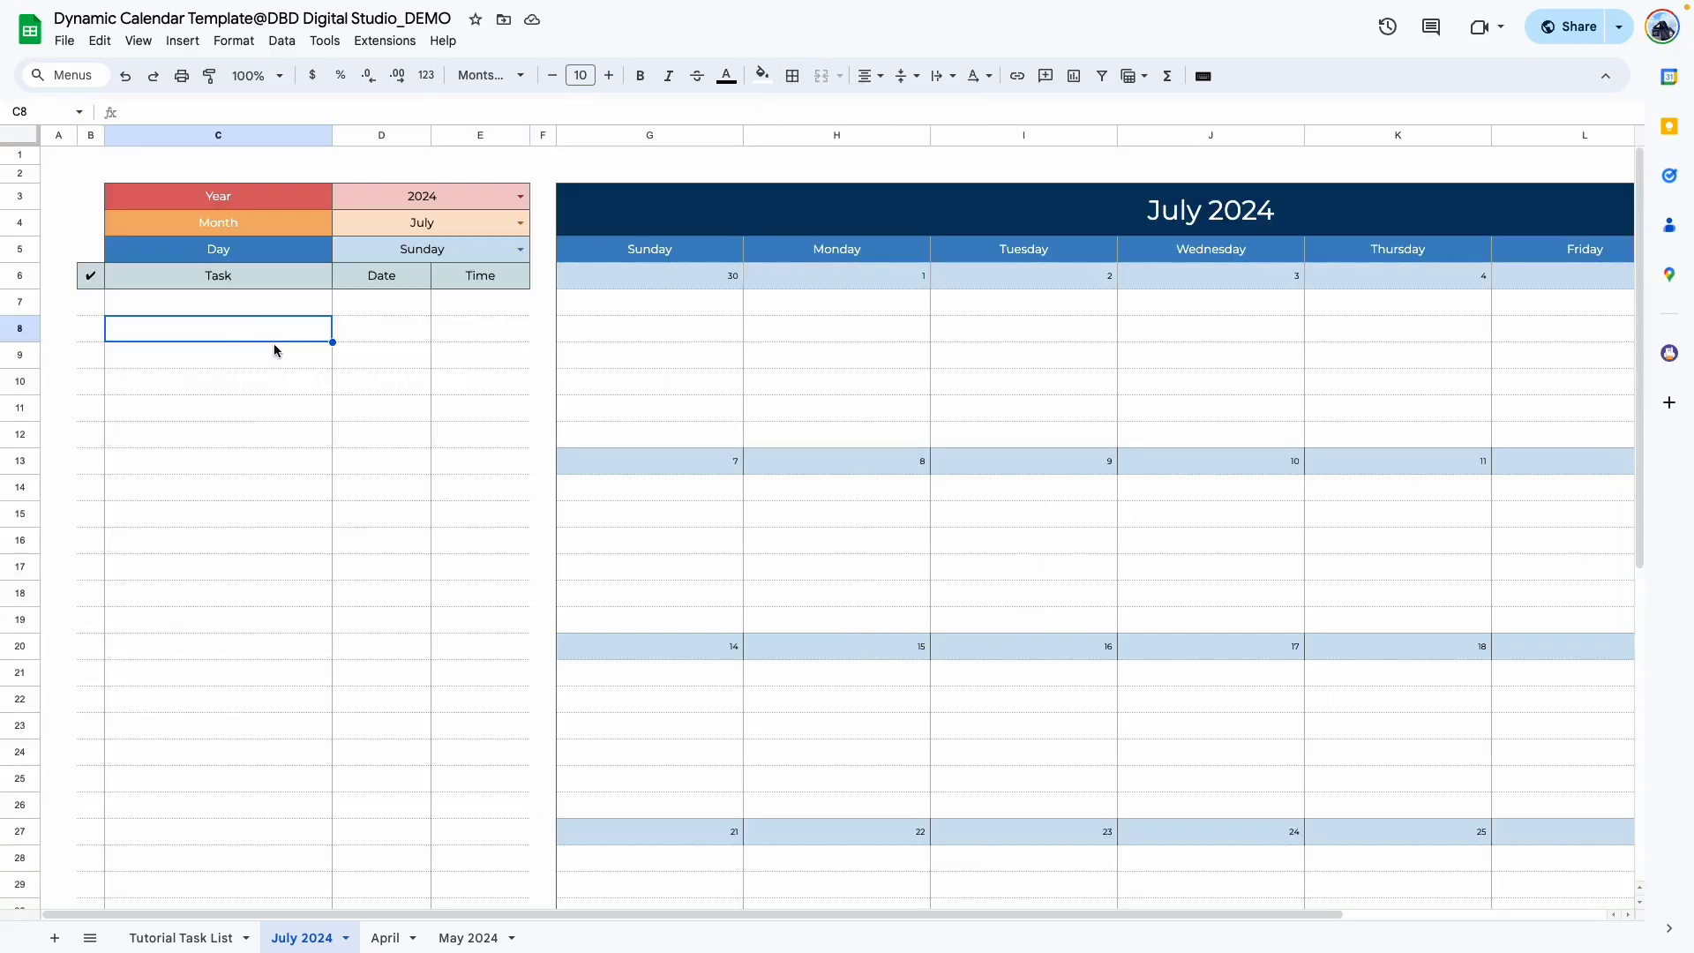
key(ctrl+z)
drag(91, 306, 95, 803)
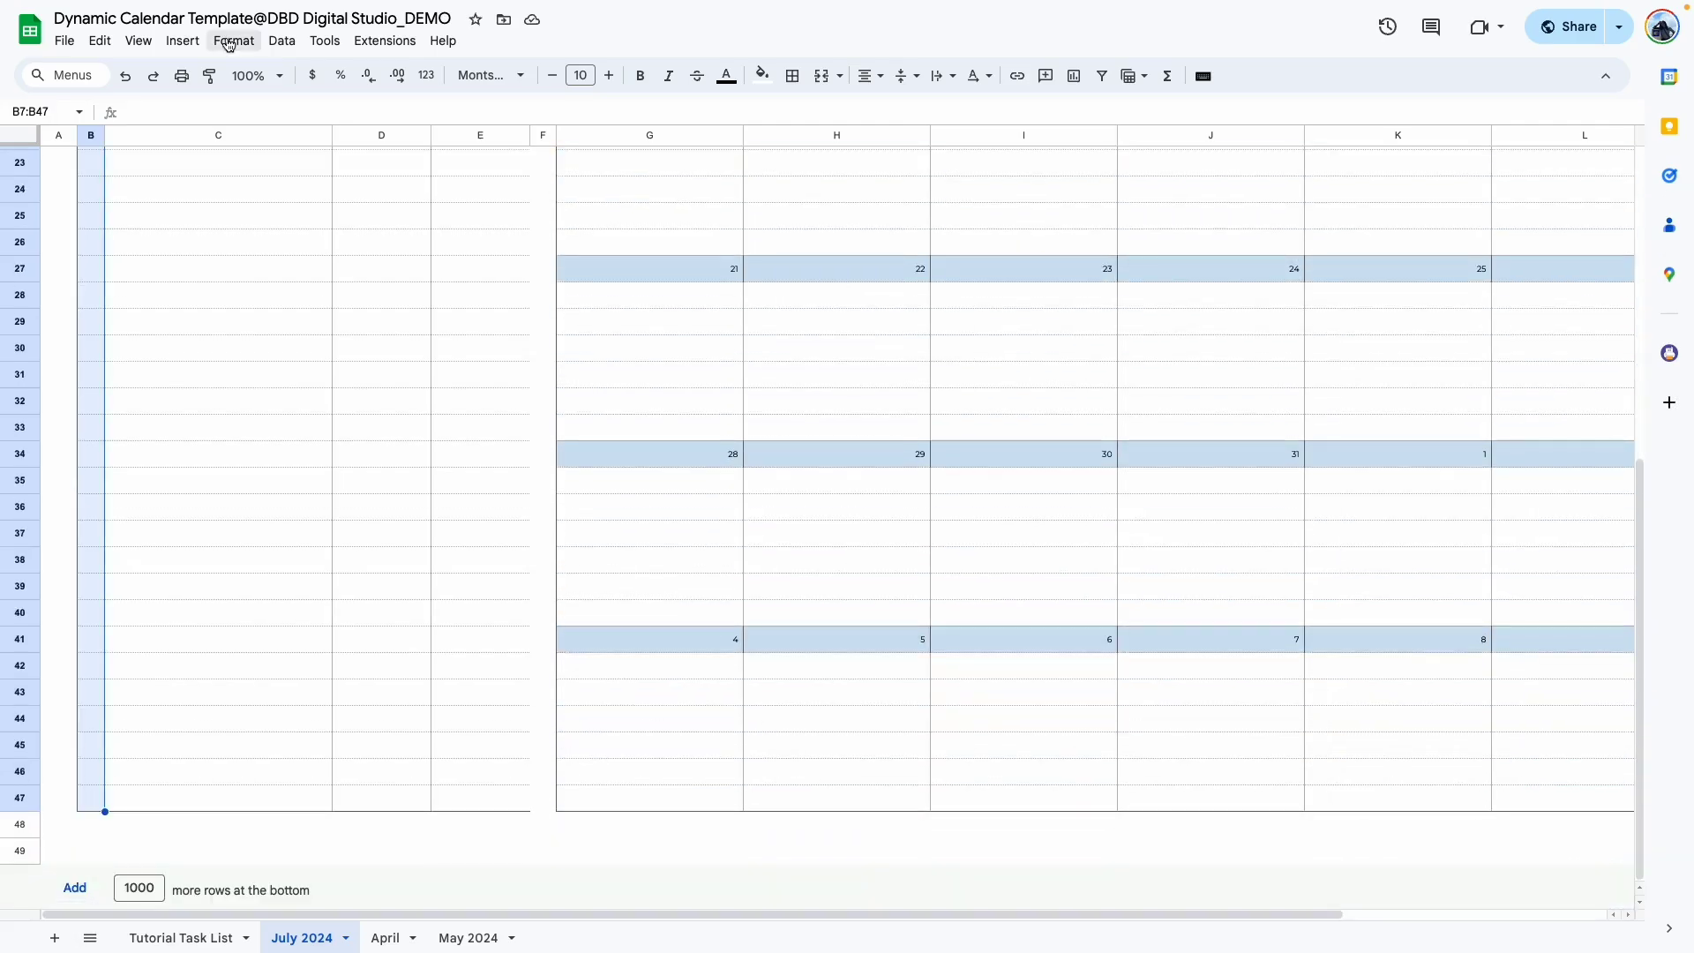
click(183, 41)
click(220, 443)
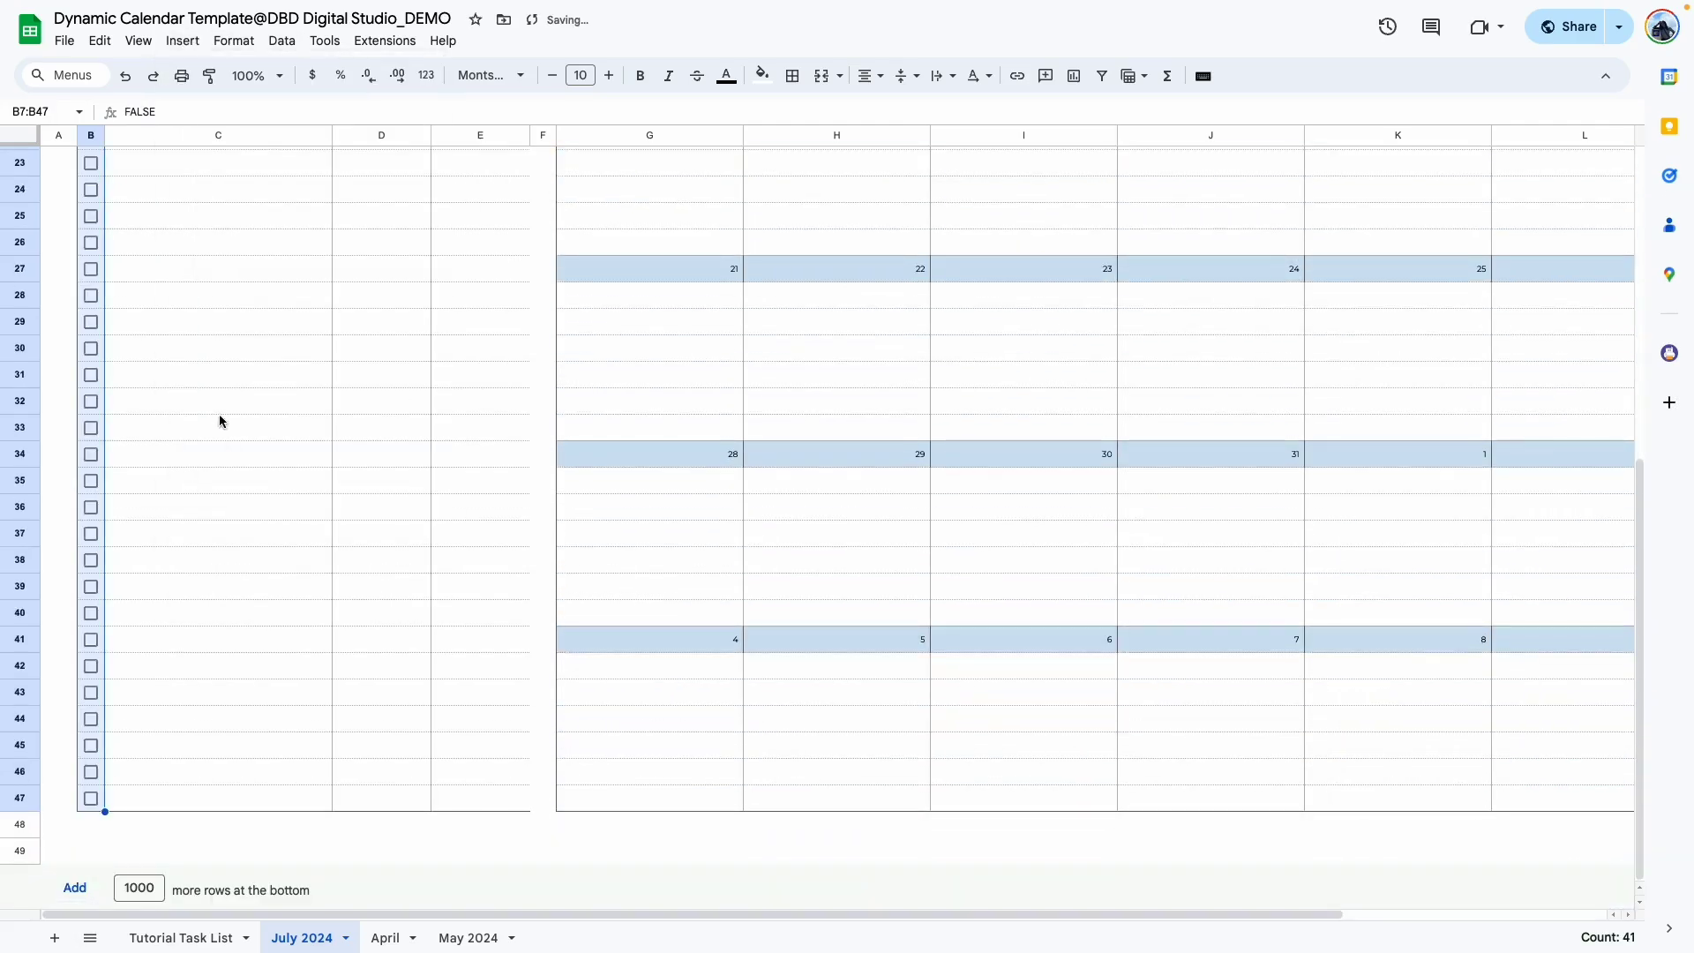
scroll(220, 423, up, 7)
click(553, 76)
click(386, 304)
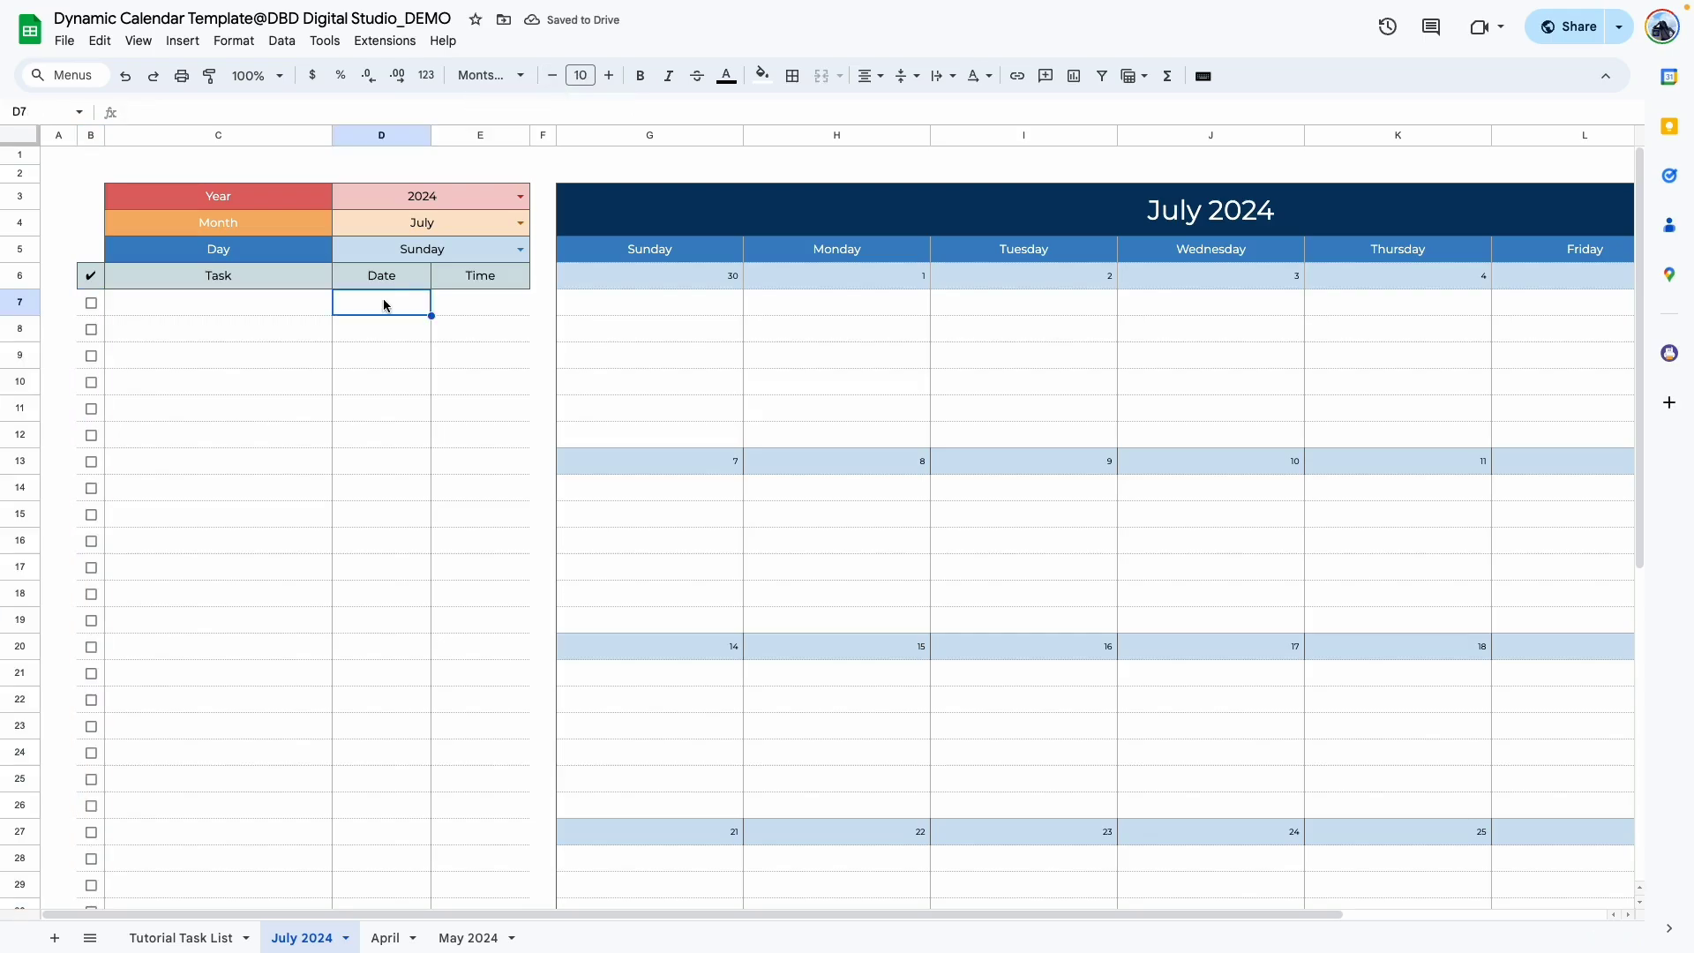
click(389, 473)
drag(384, 303, 376, 794)
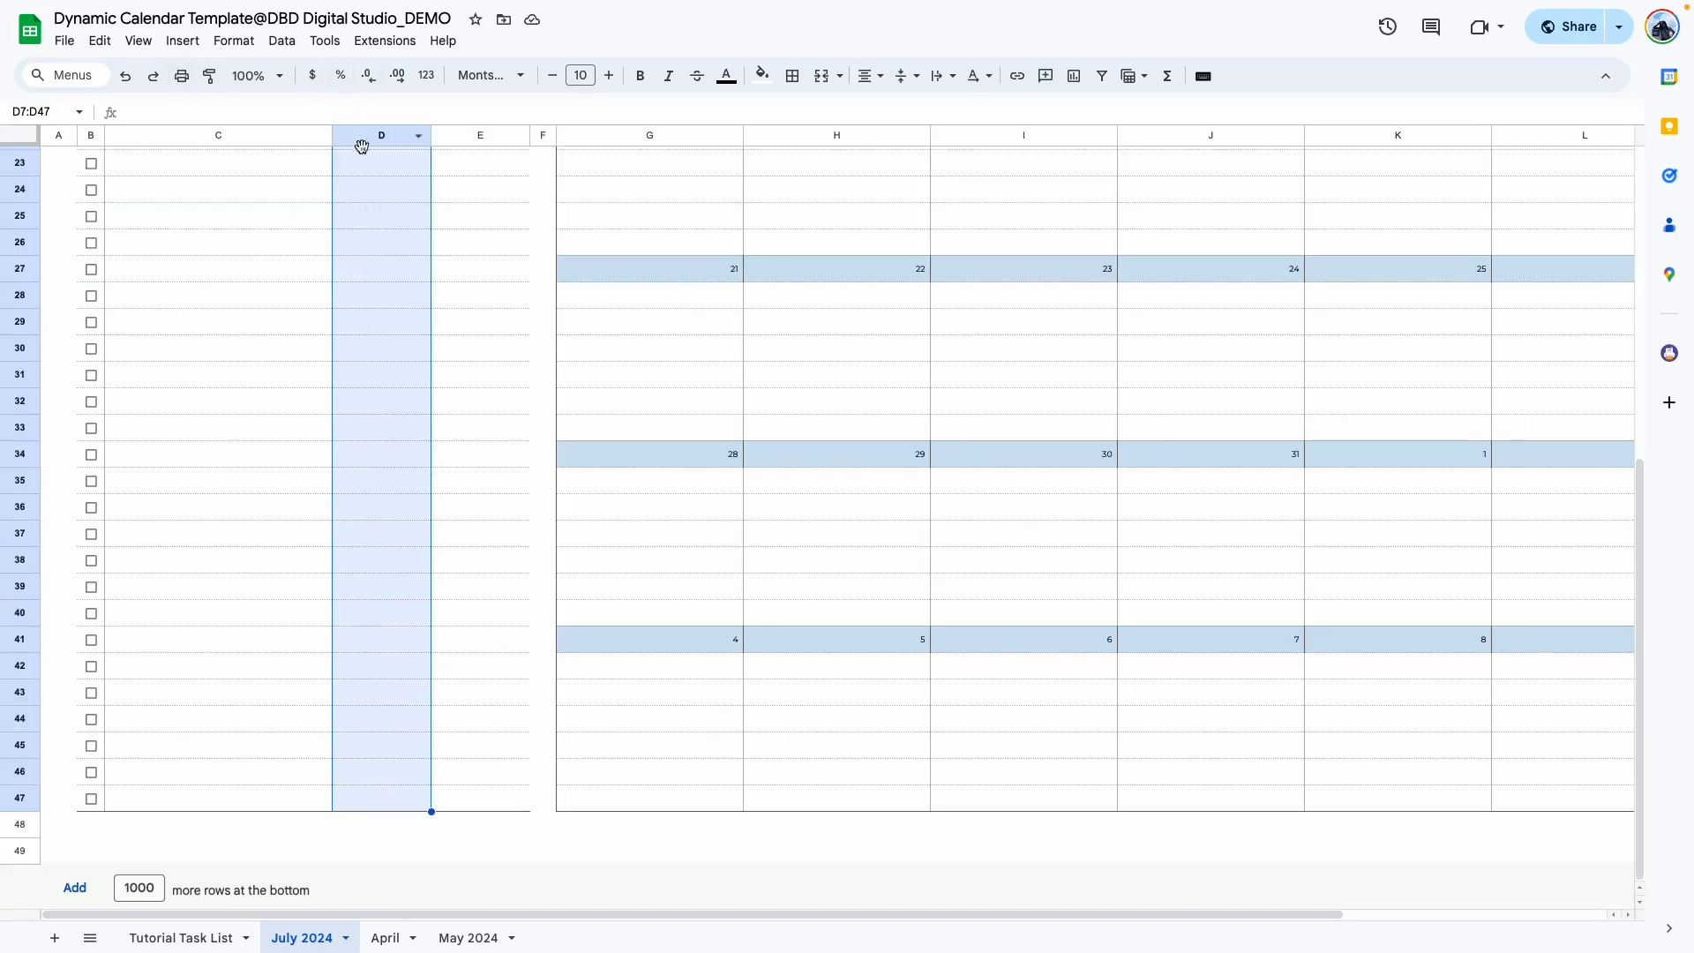
Add an 'Is valid date' validation rule to D7:D47 that rejects invalid input.
click(234, 40)
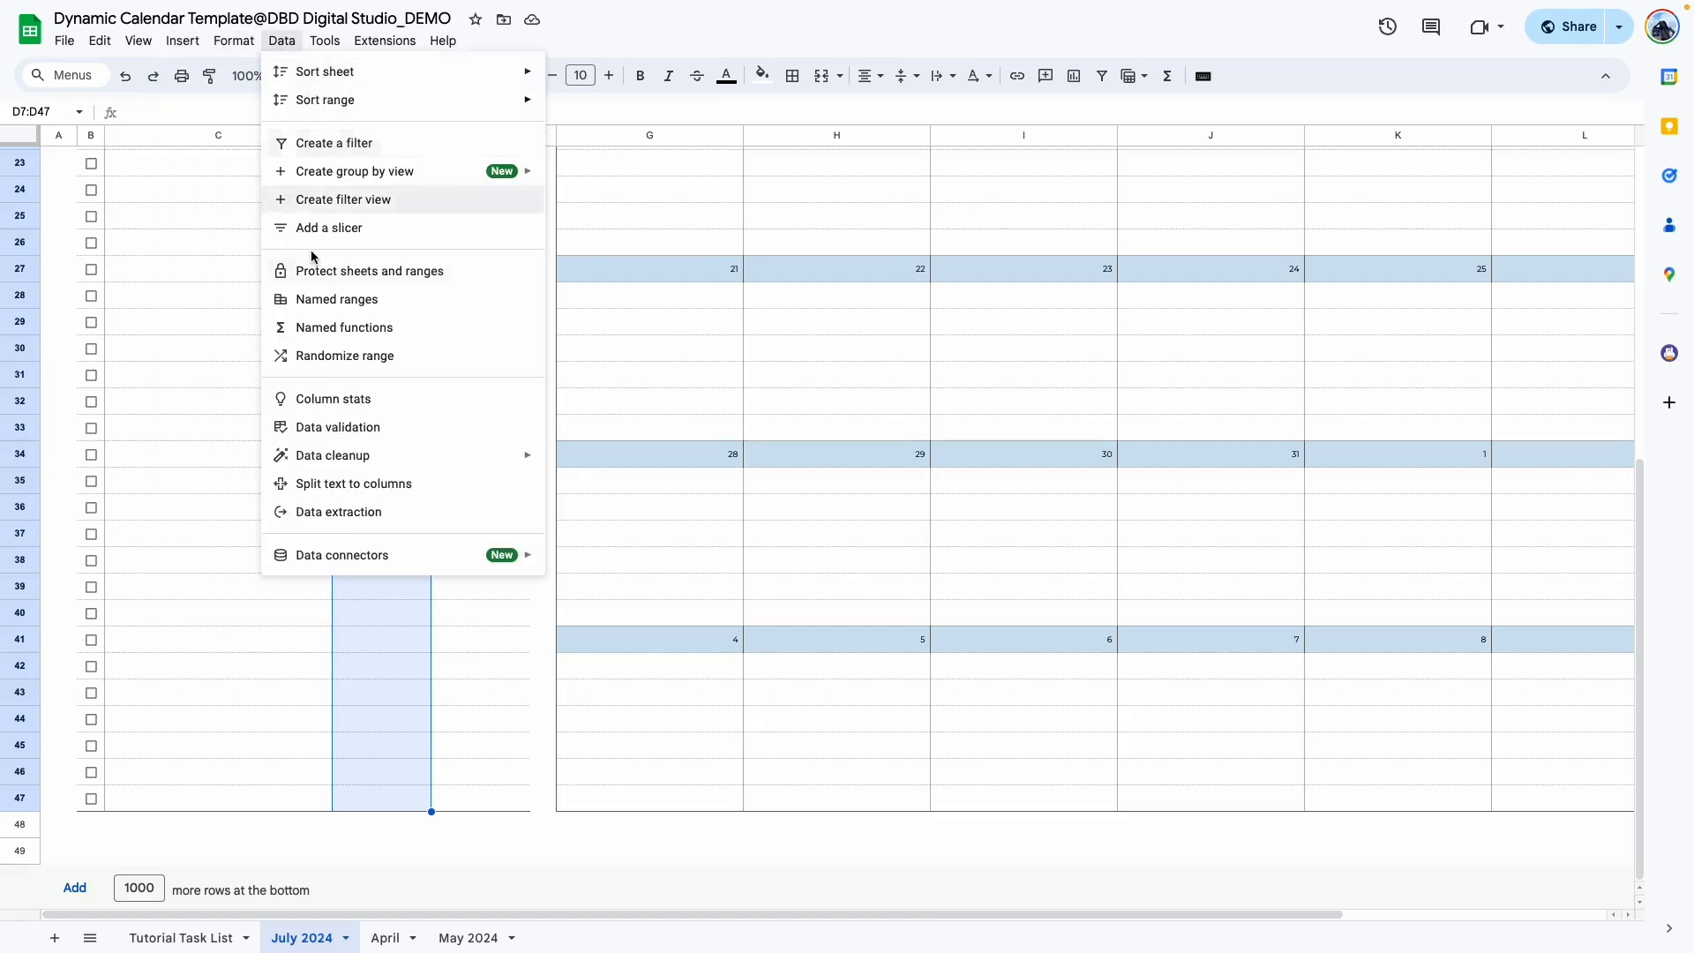
click(349, 425)
click(1531, 427)
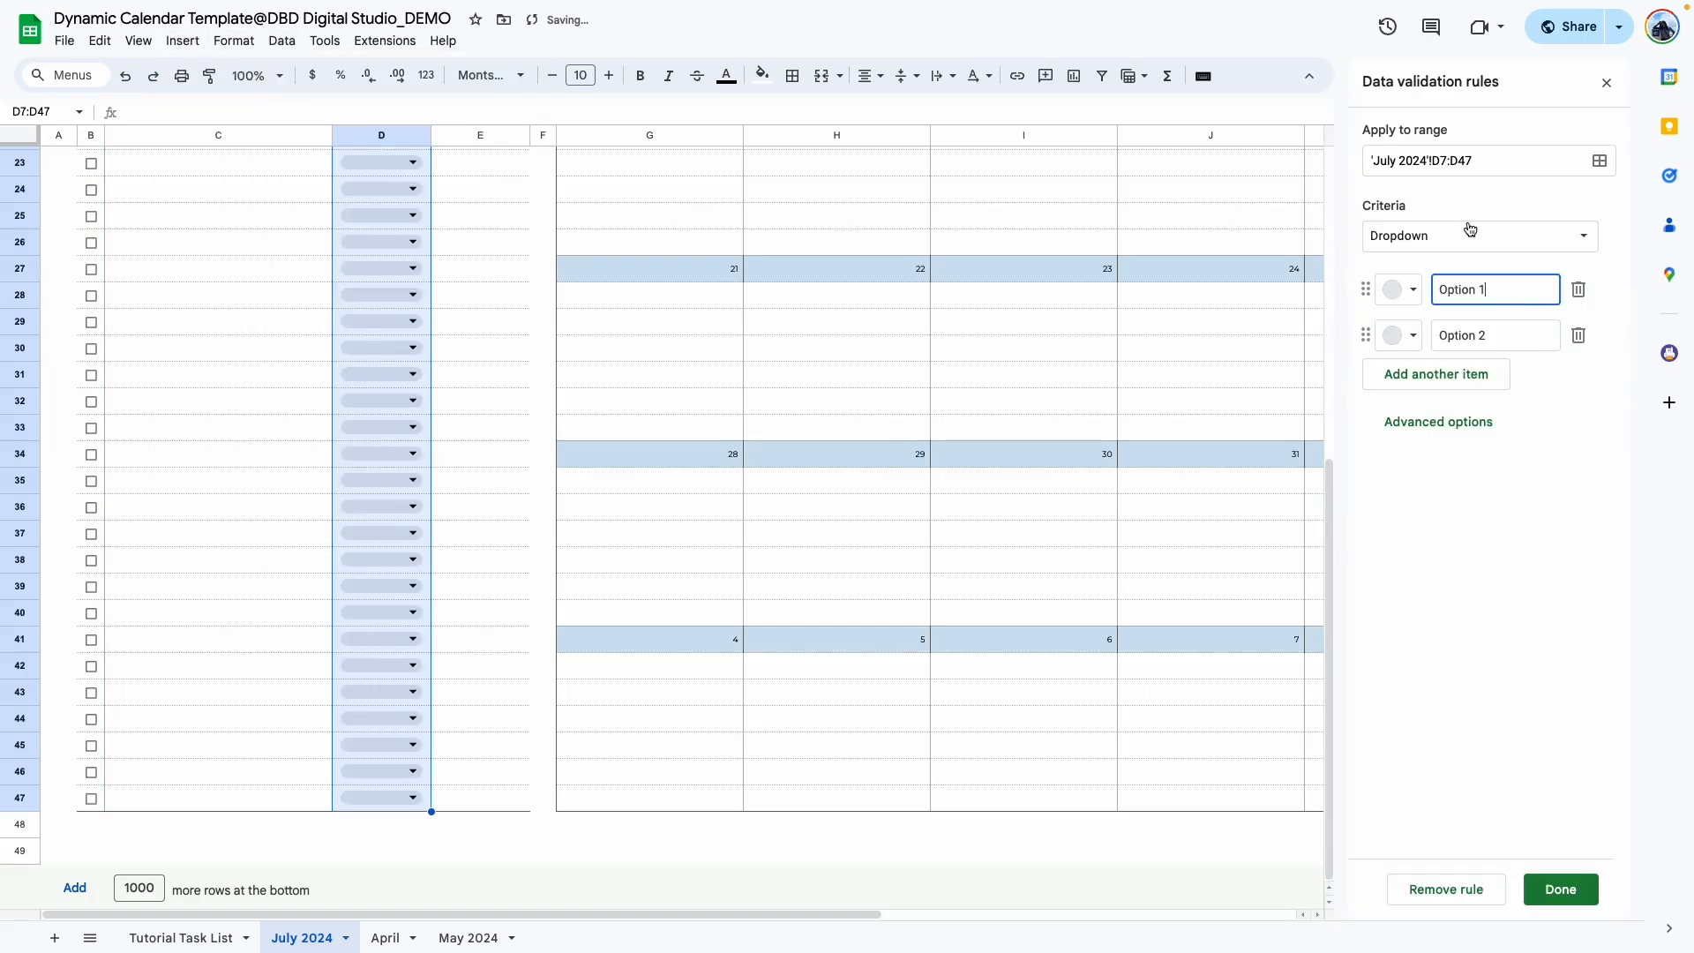
click(1467, 231)
click(1460, 462)
click(1373, 433)
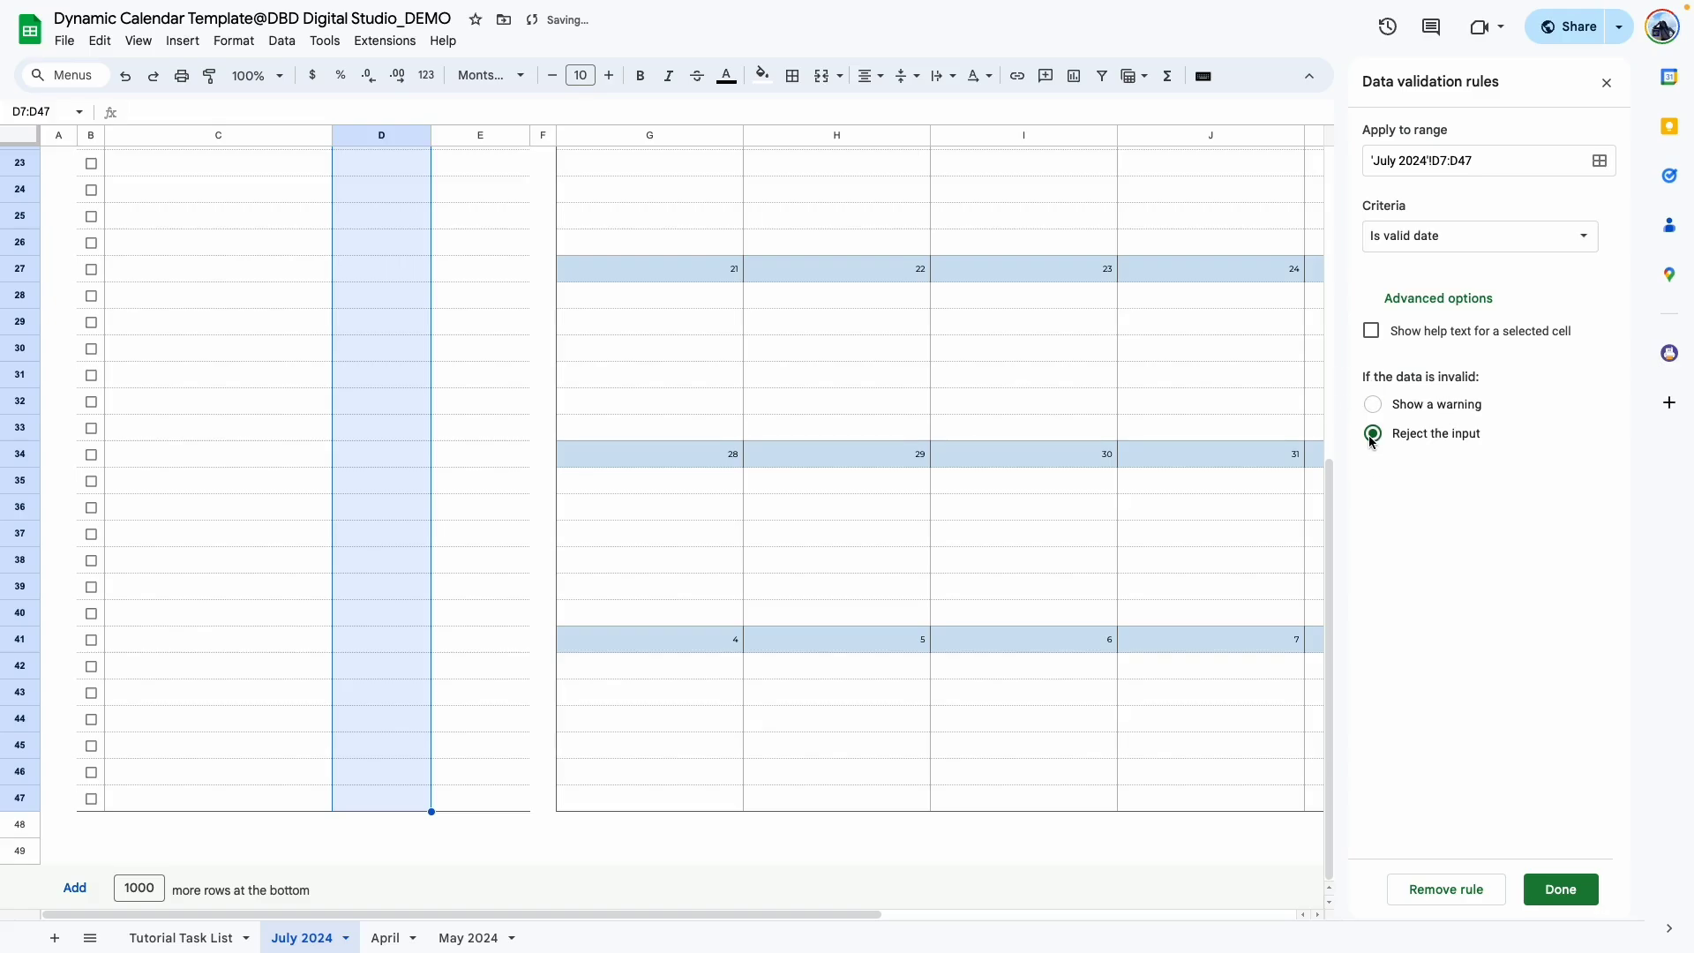
click(1559, 889)
Test the rule by picking July 9 in D7, clear it, and select the Time column.
scroll(552, 280, up, 5)
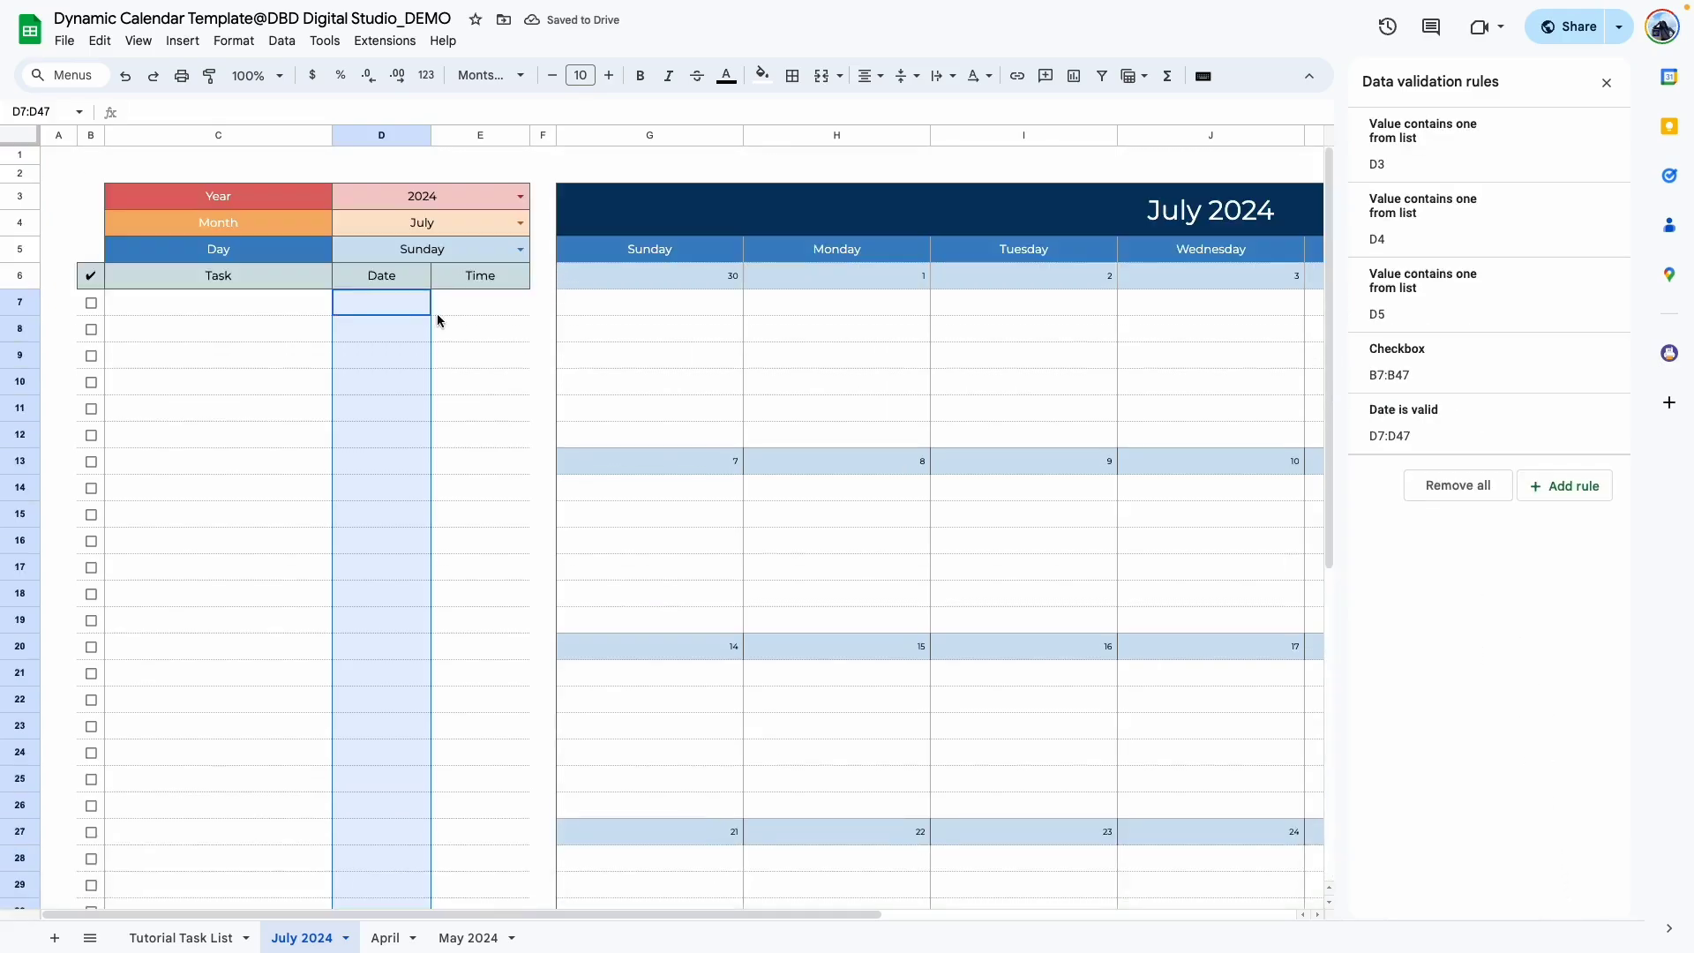
click(480, 355)
double_click(399, 306)
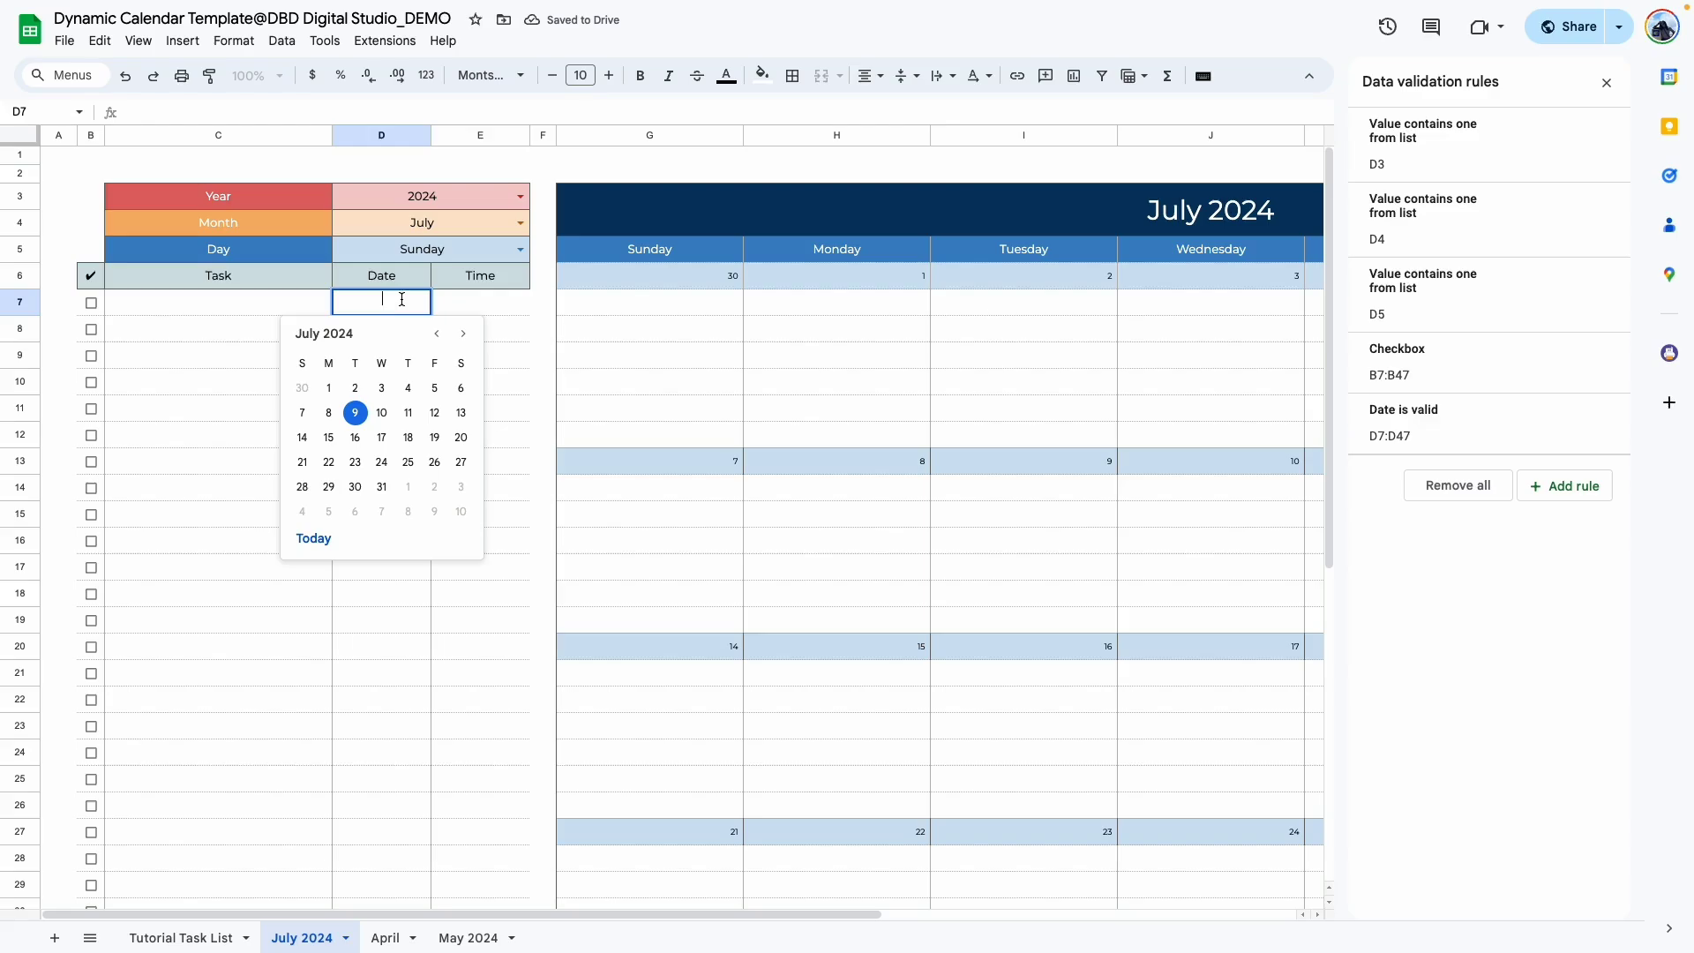
click(357, 424)
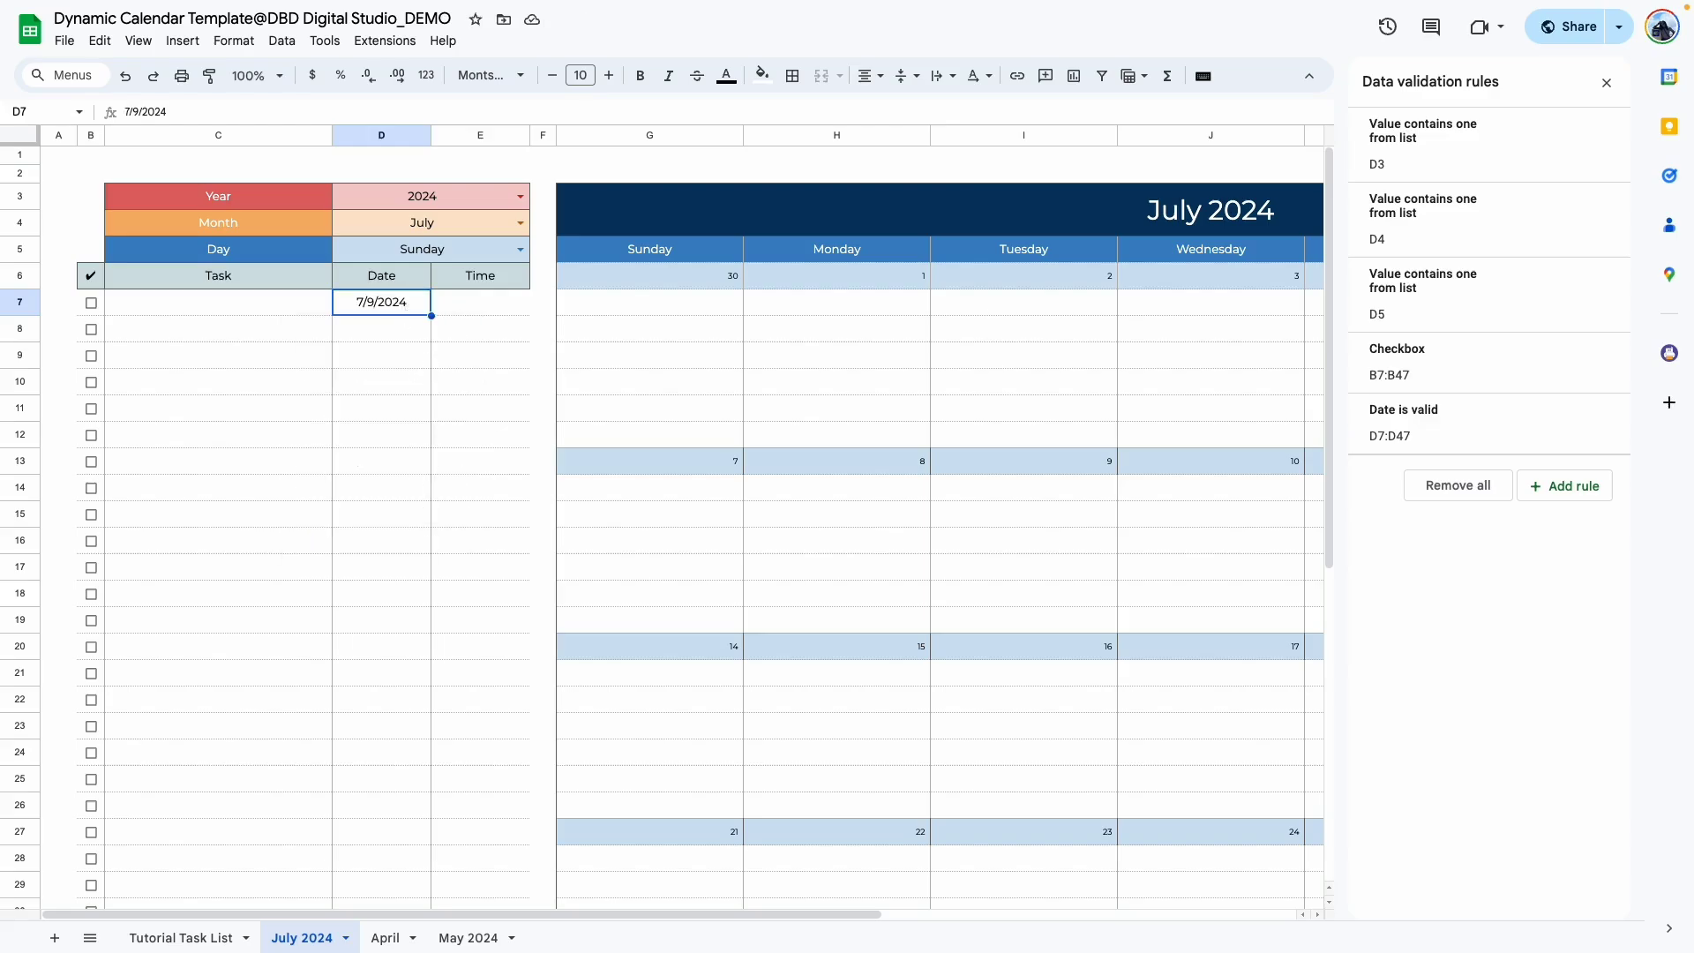
key(Delete)
click(480, 461)
click(469, 305)
key(ctrl+shift+Down)
scroll(457, 254, up, 10)
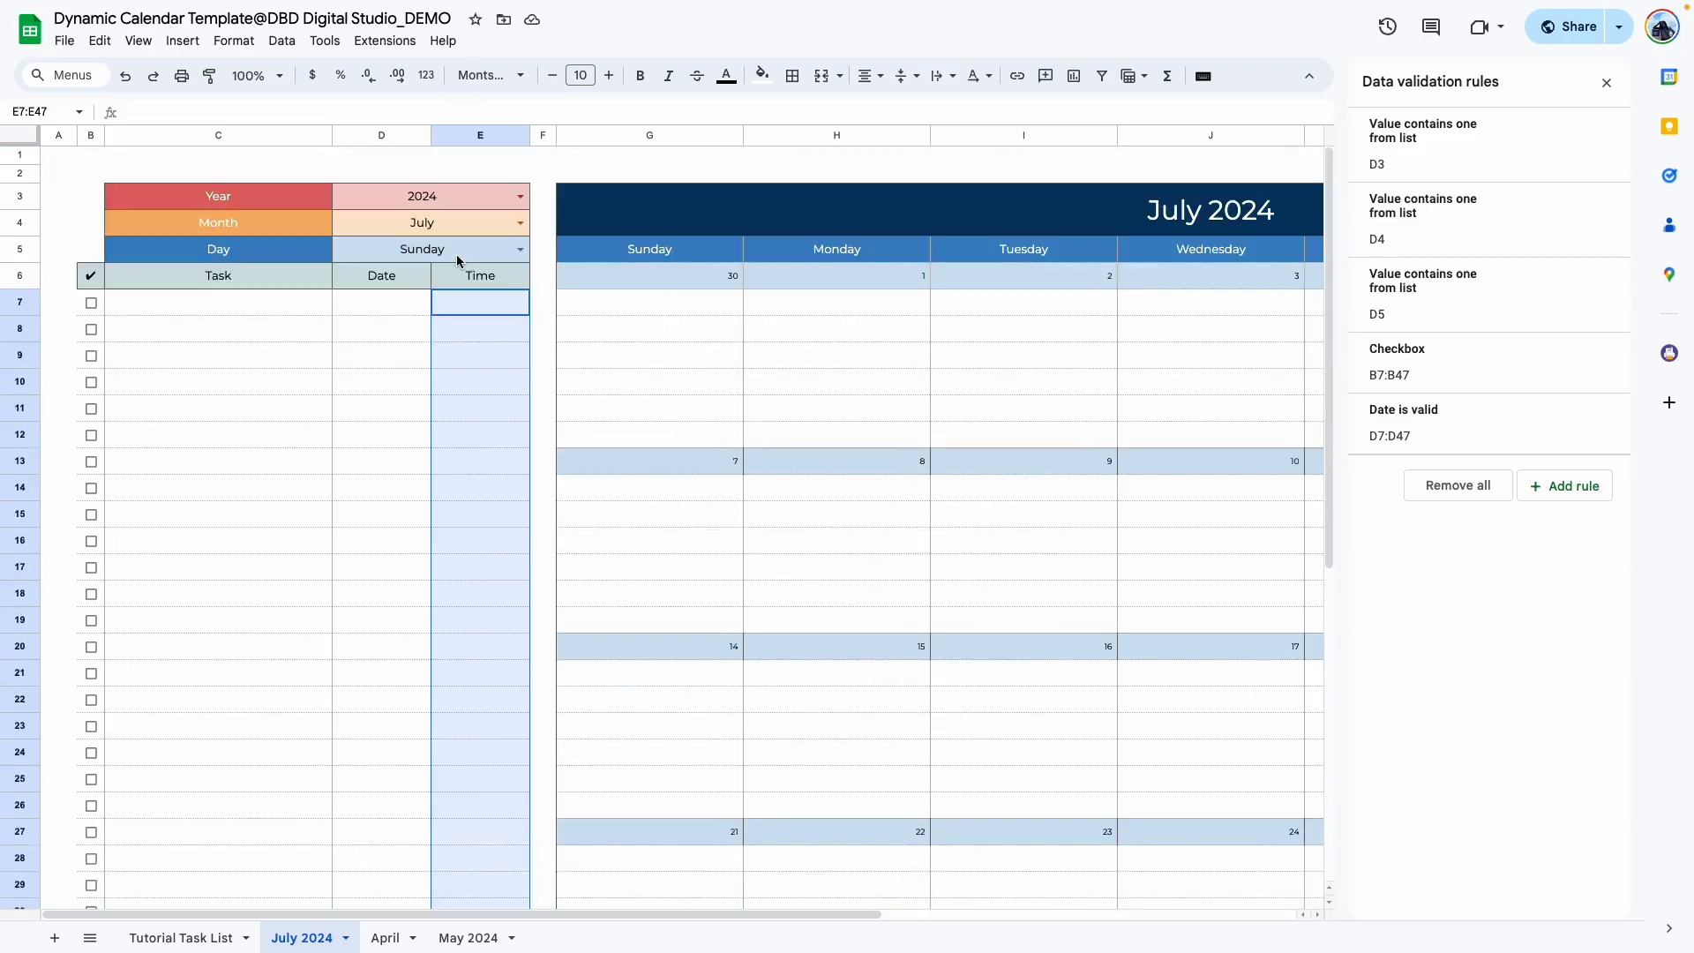
Apply the custom 1:25 PM time format, hour without leading zero, to E7:E47.
click(233, 40)
mouse_move(262, 114)
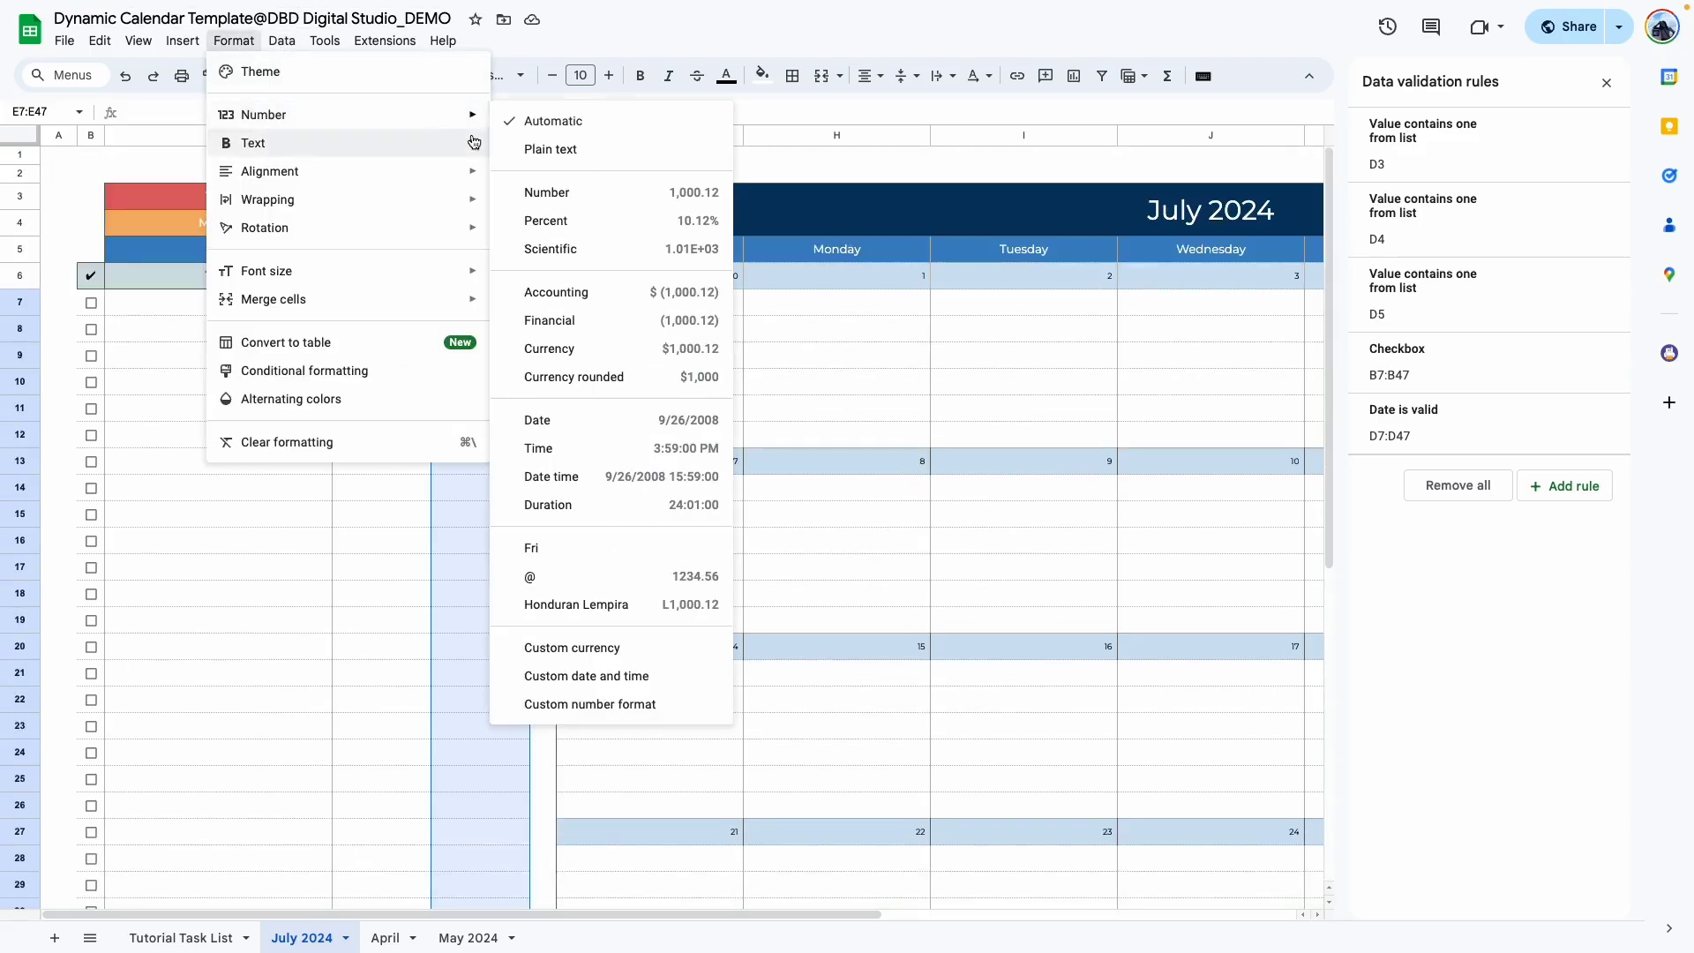
click(600, 688)
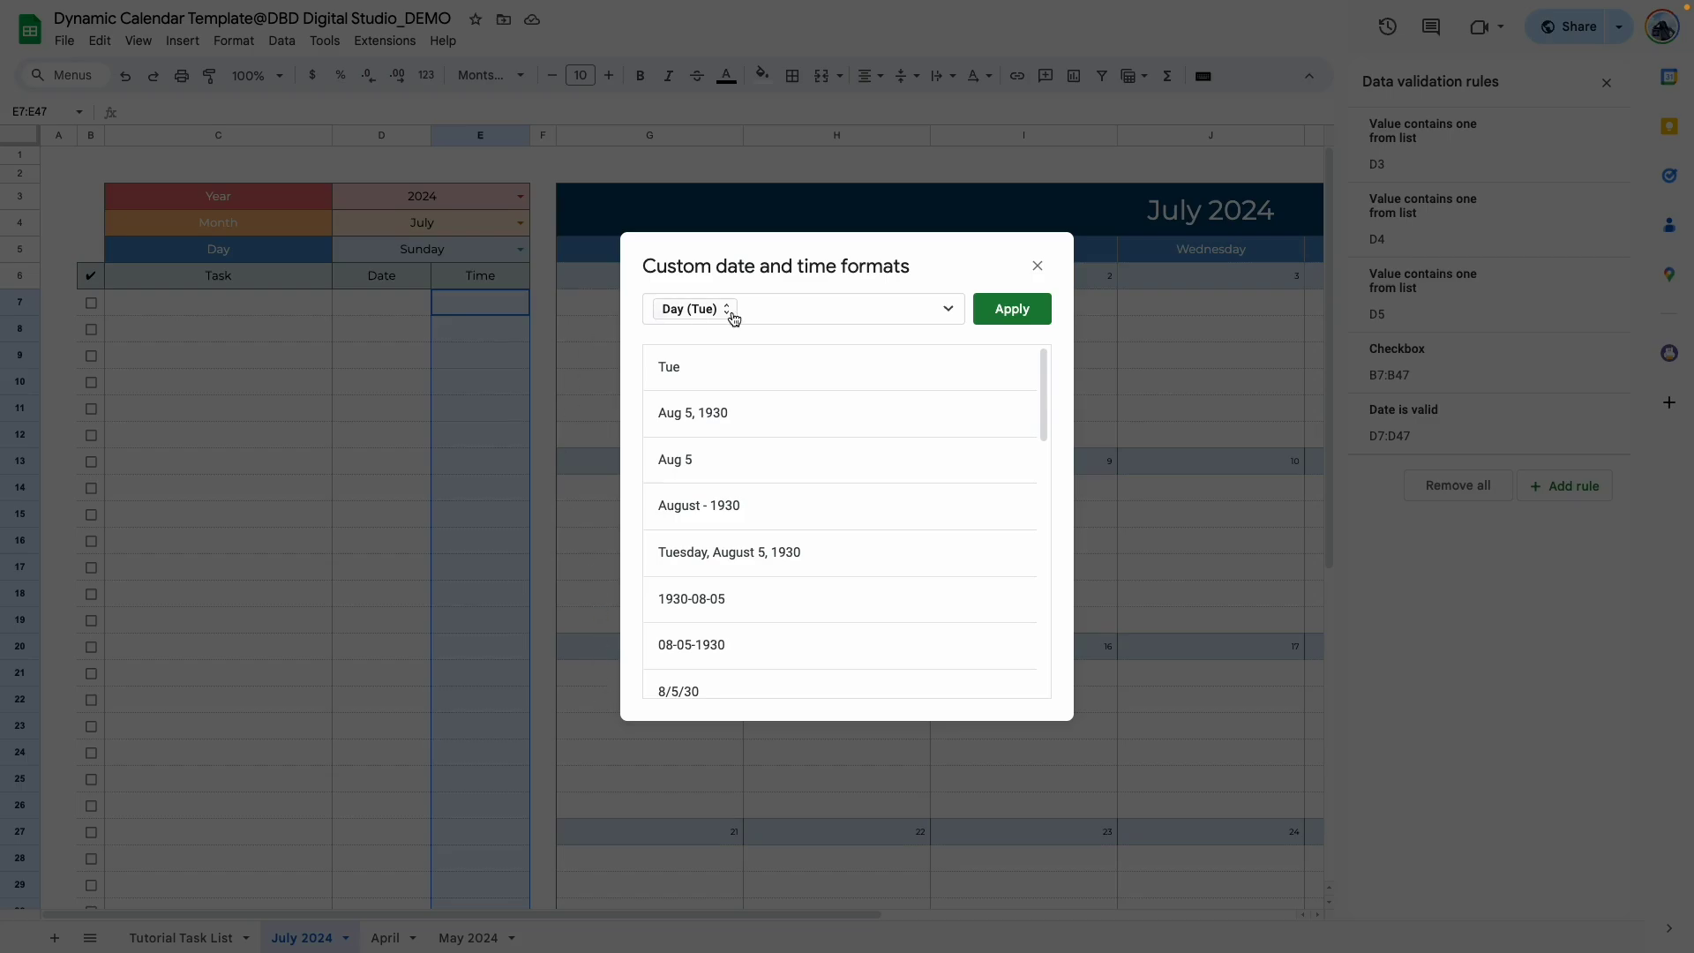
scroll(909, 443, down, 5)
scroll(909, 443, down, 3)
scroll(882, 446, up, 1)
scroll(882, 446, up, 2)
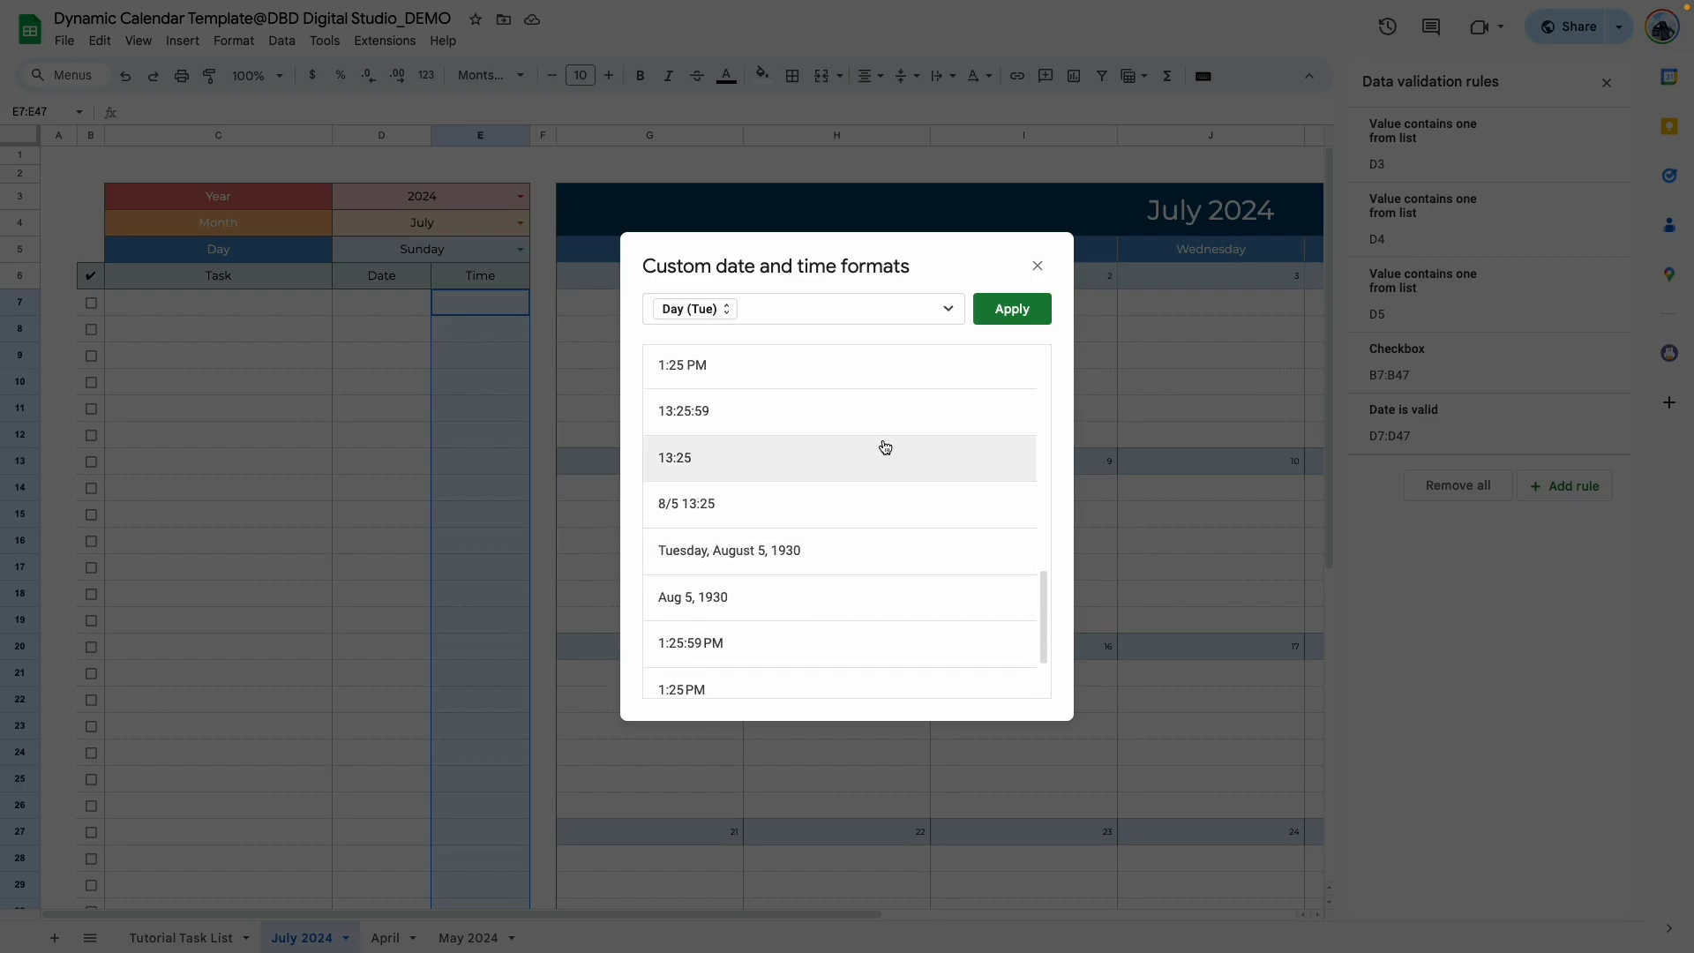
scroll(717, 407, down, 2)
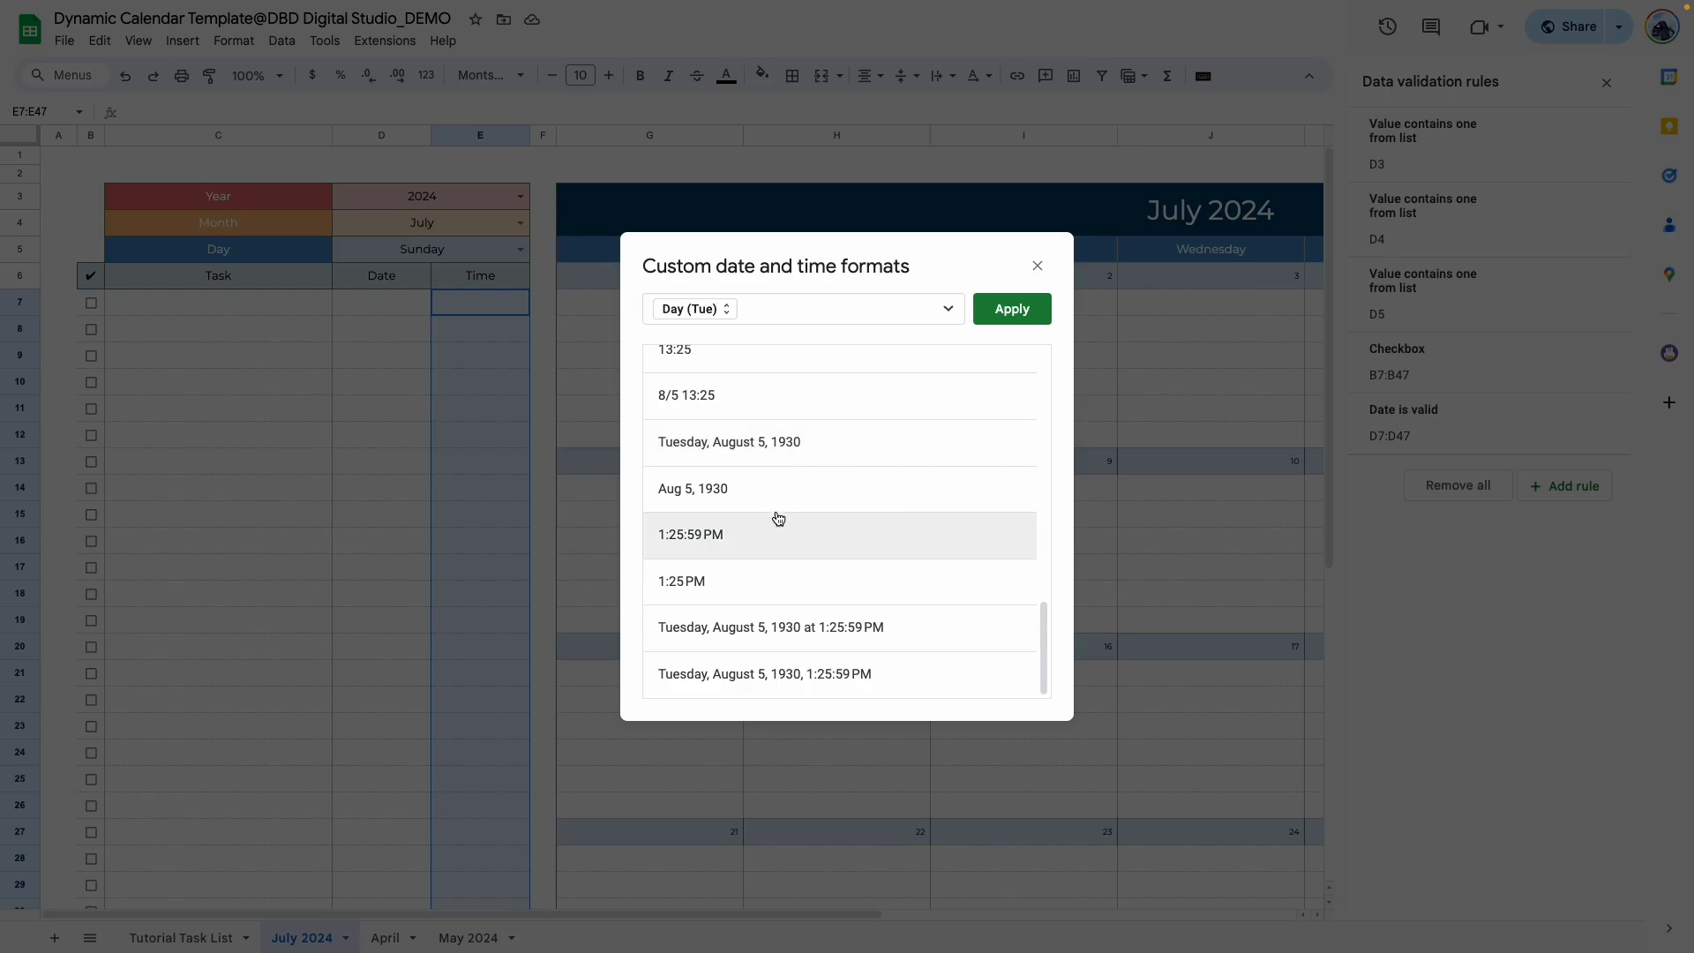
click(706, 587)
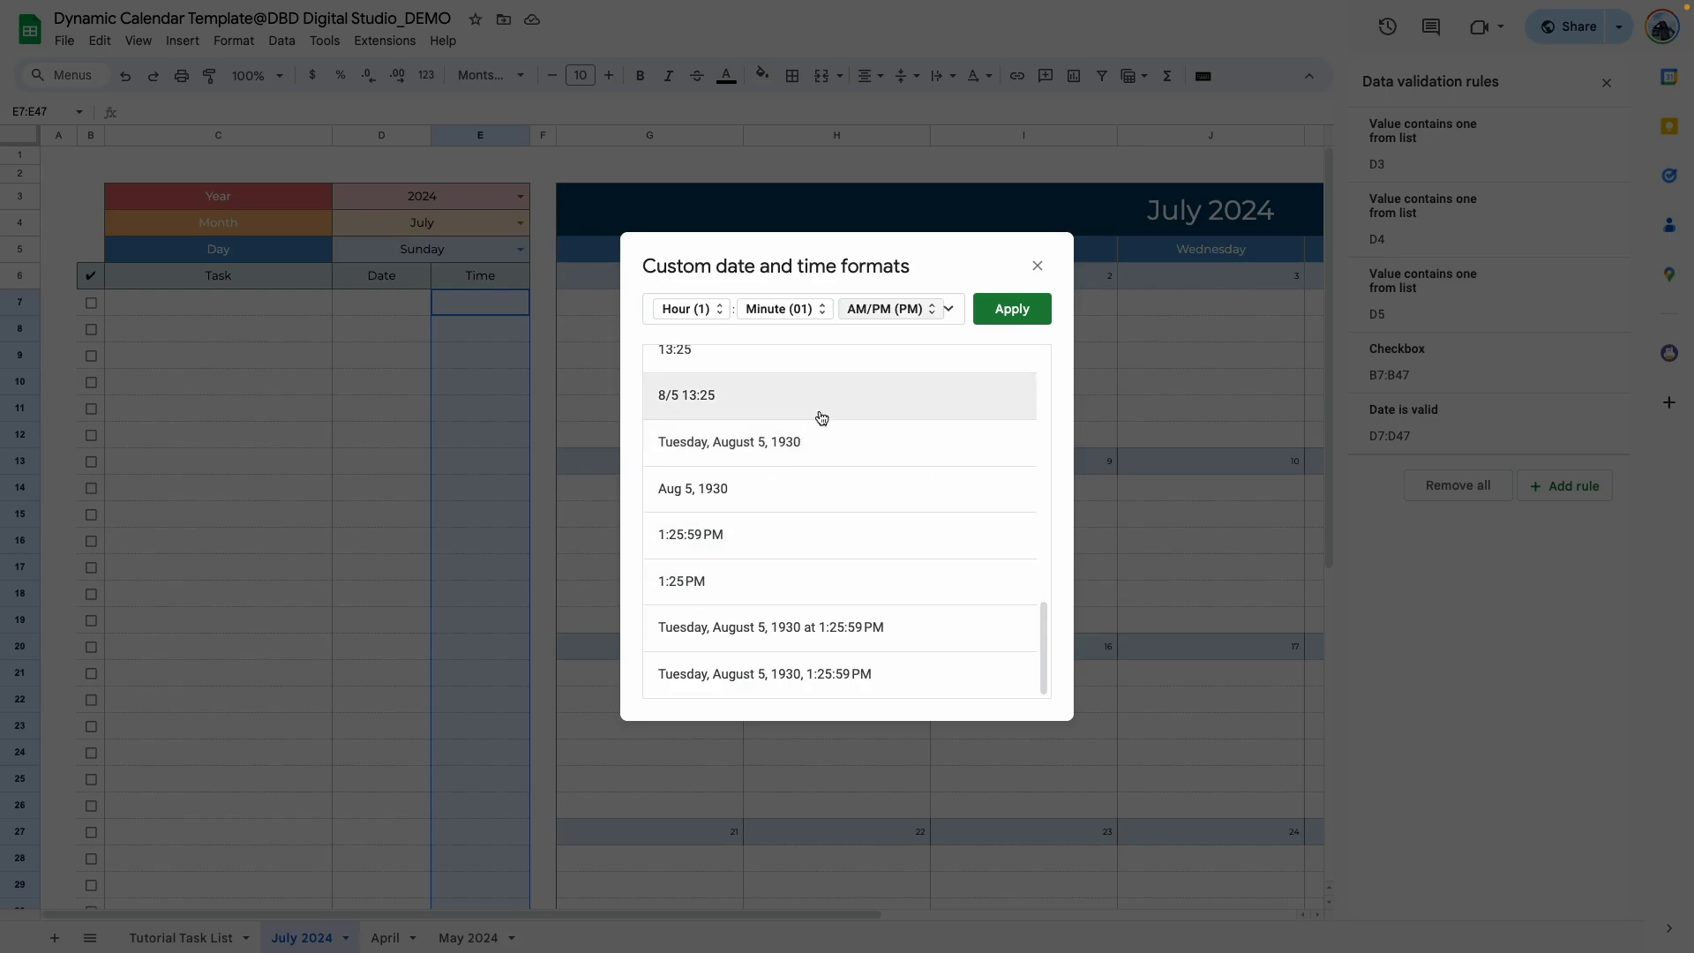
click(698, 311)
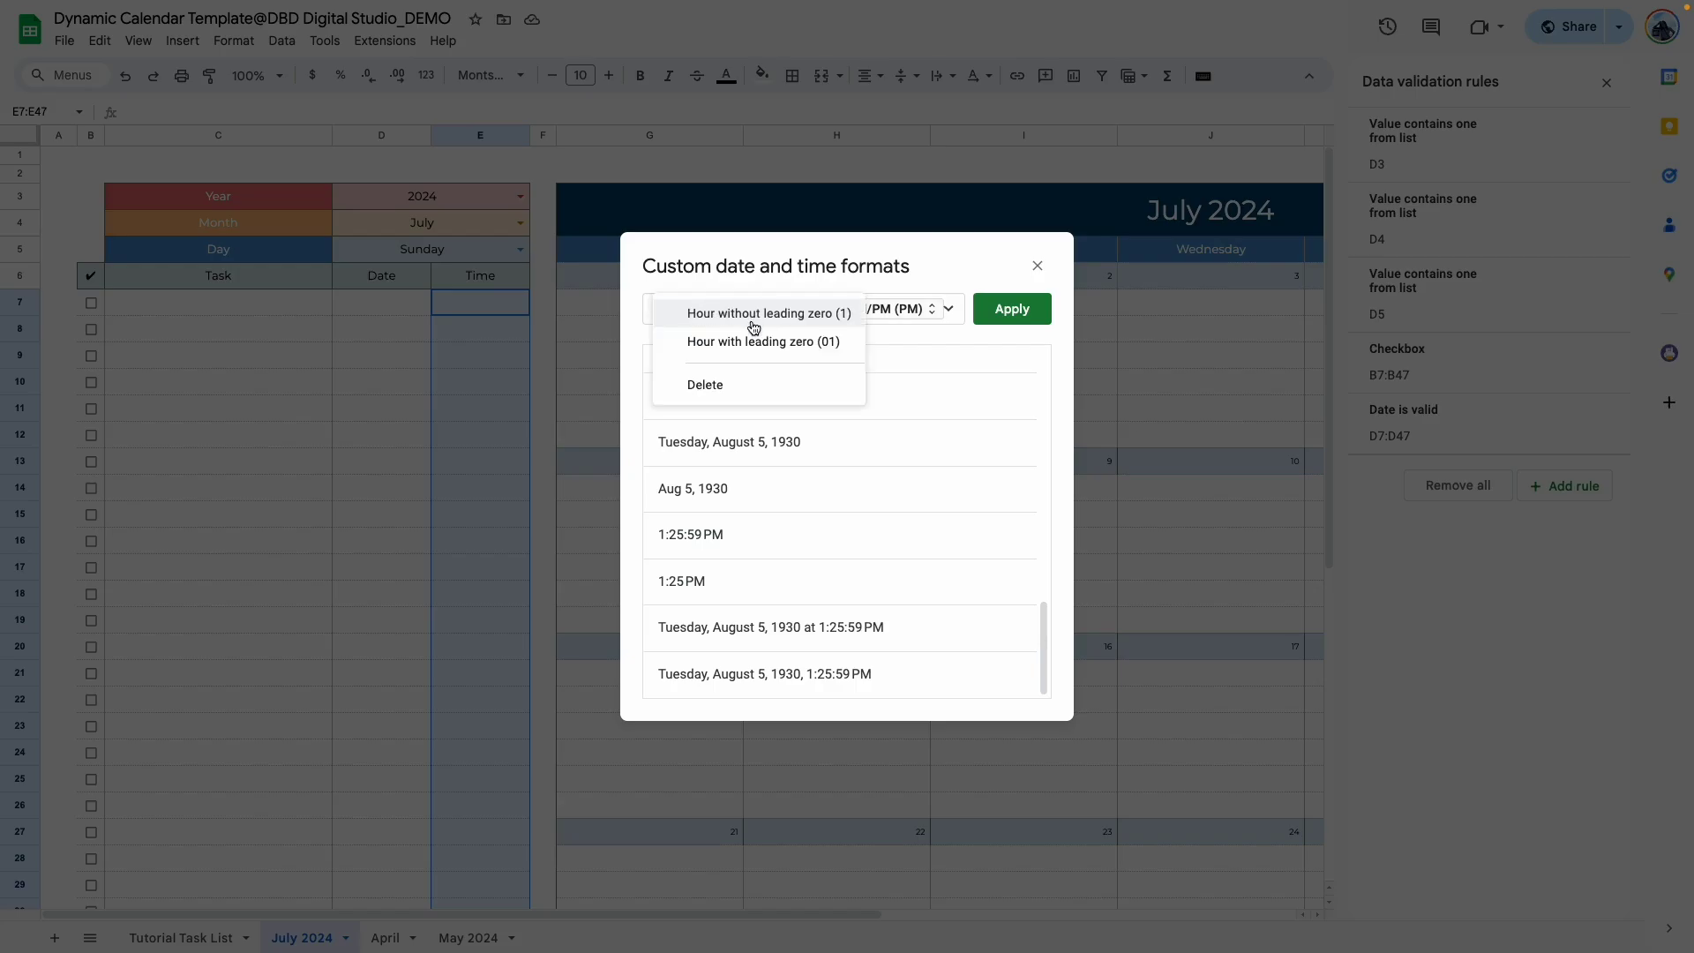
click(940, 267)
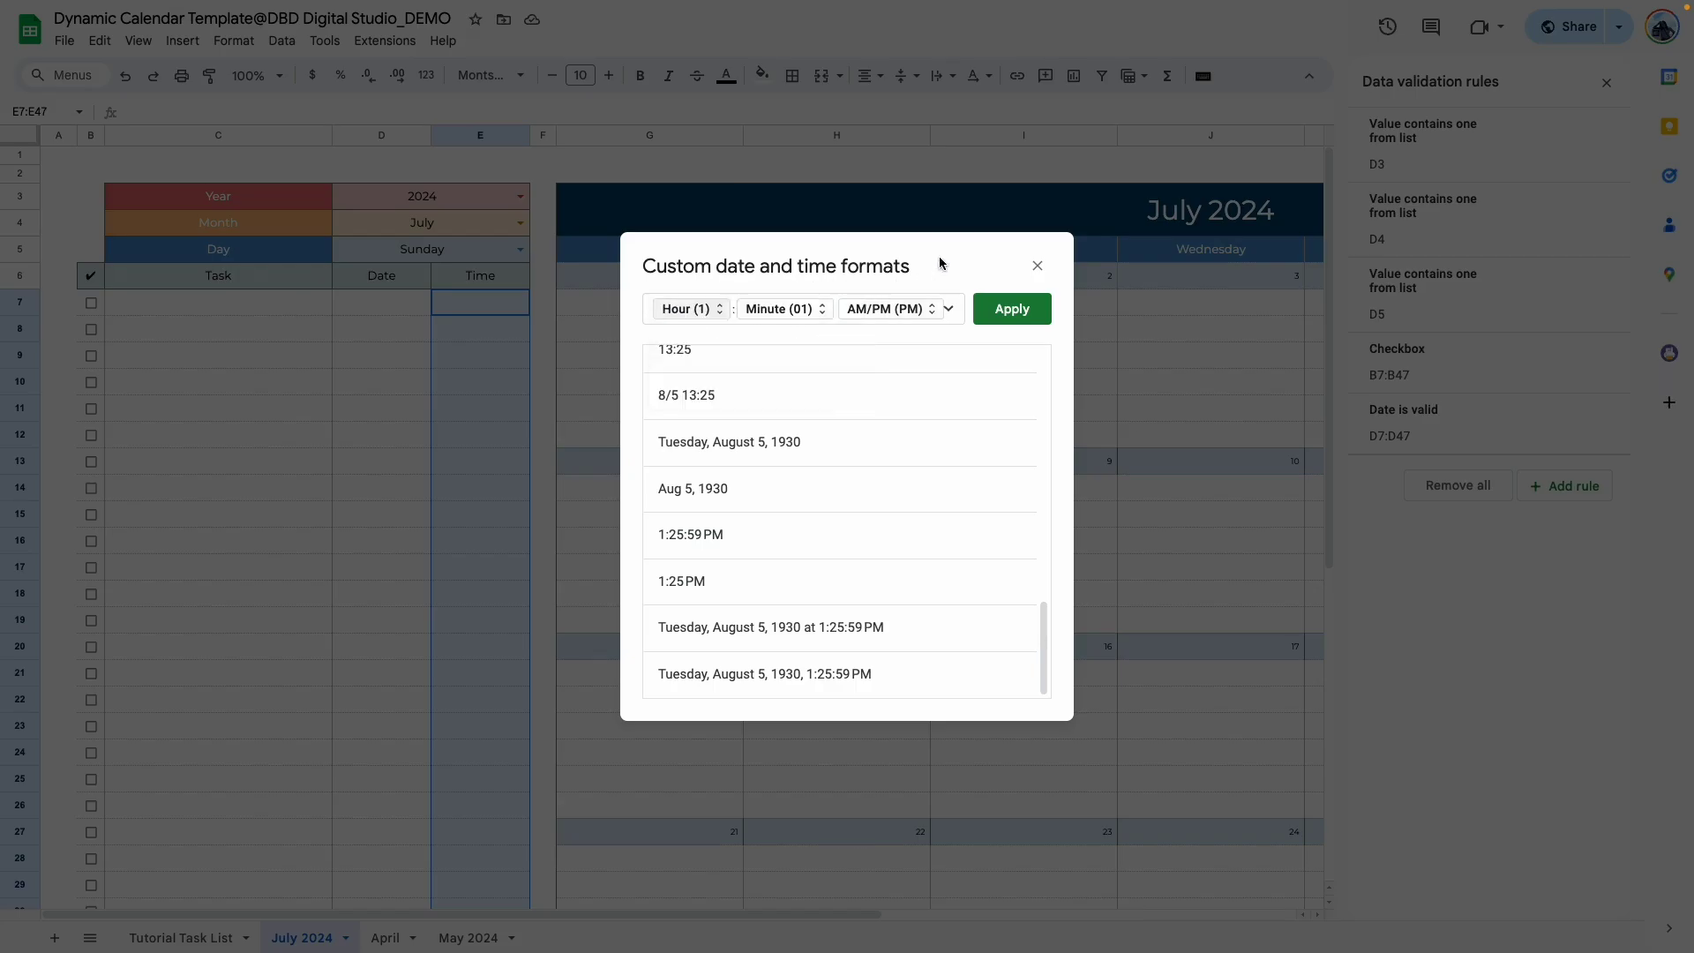
click(1021, 318)
click(494, 309)
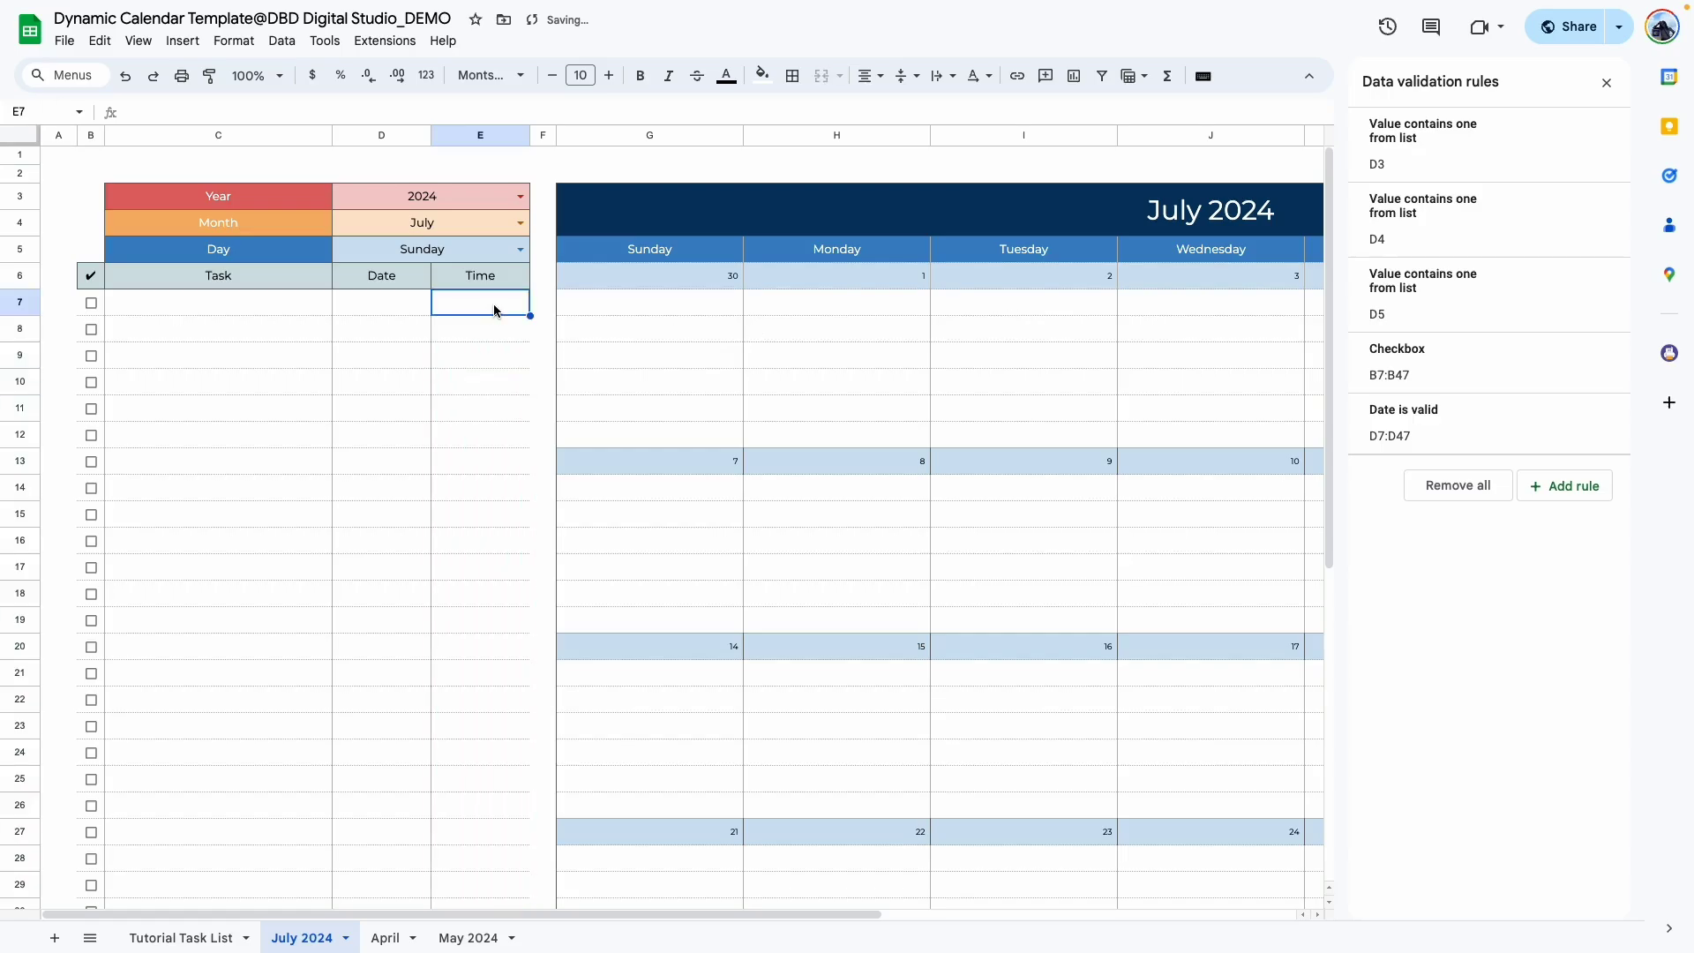
Enter '9 am' in E7 to confirm it shows 9:00AM, then undo it.
text(9 am)
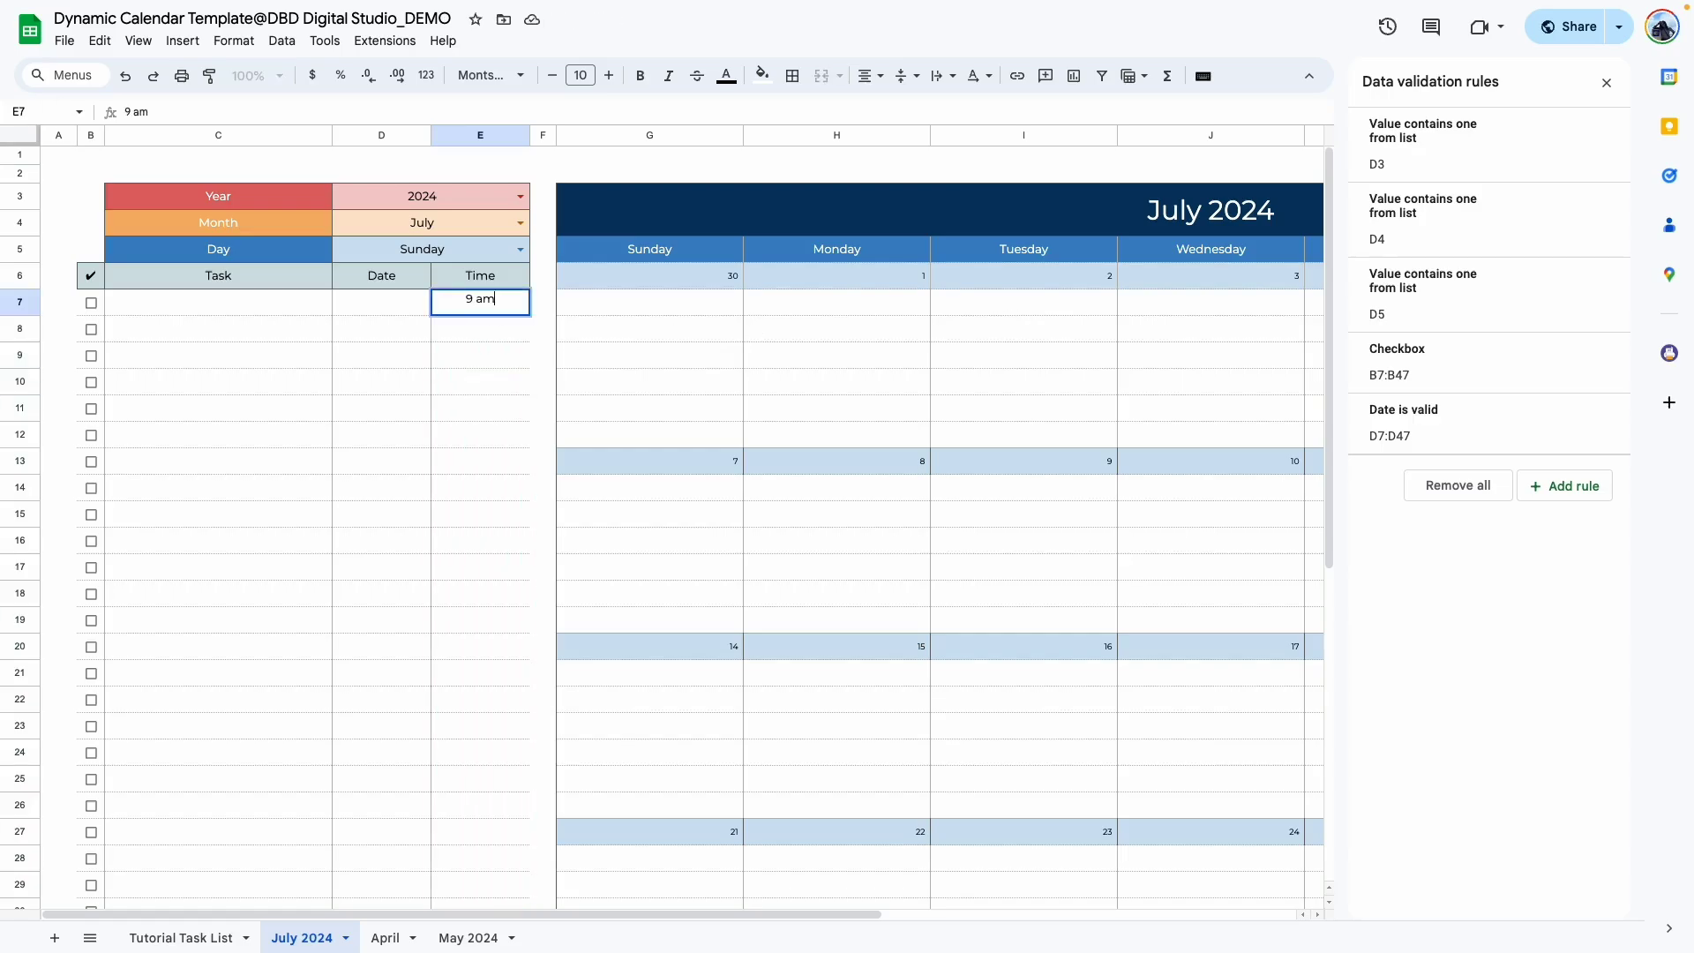
key(Return)
key(Down)
key(Down)
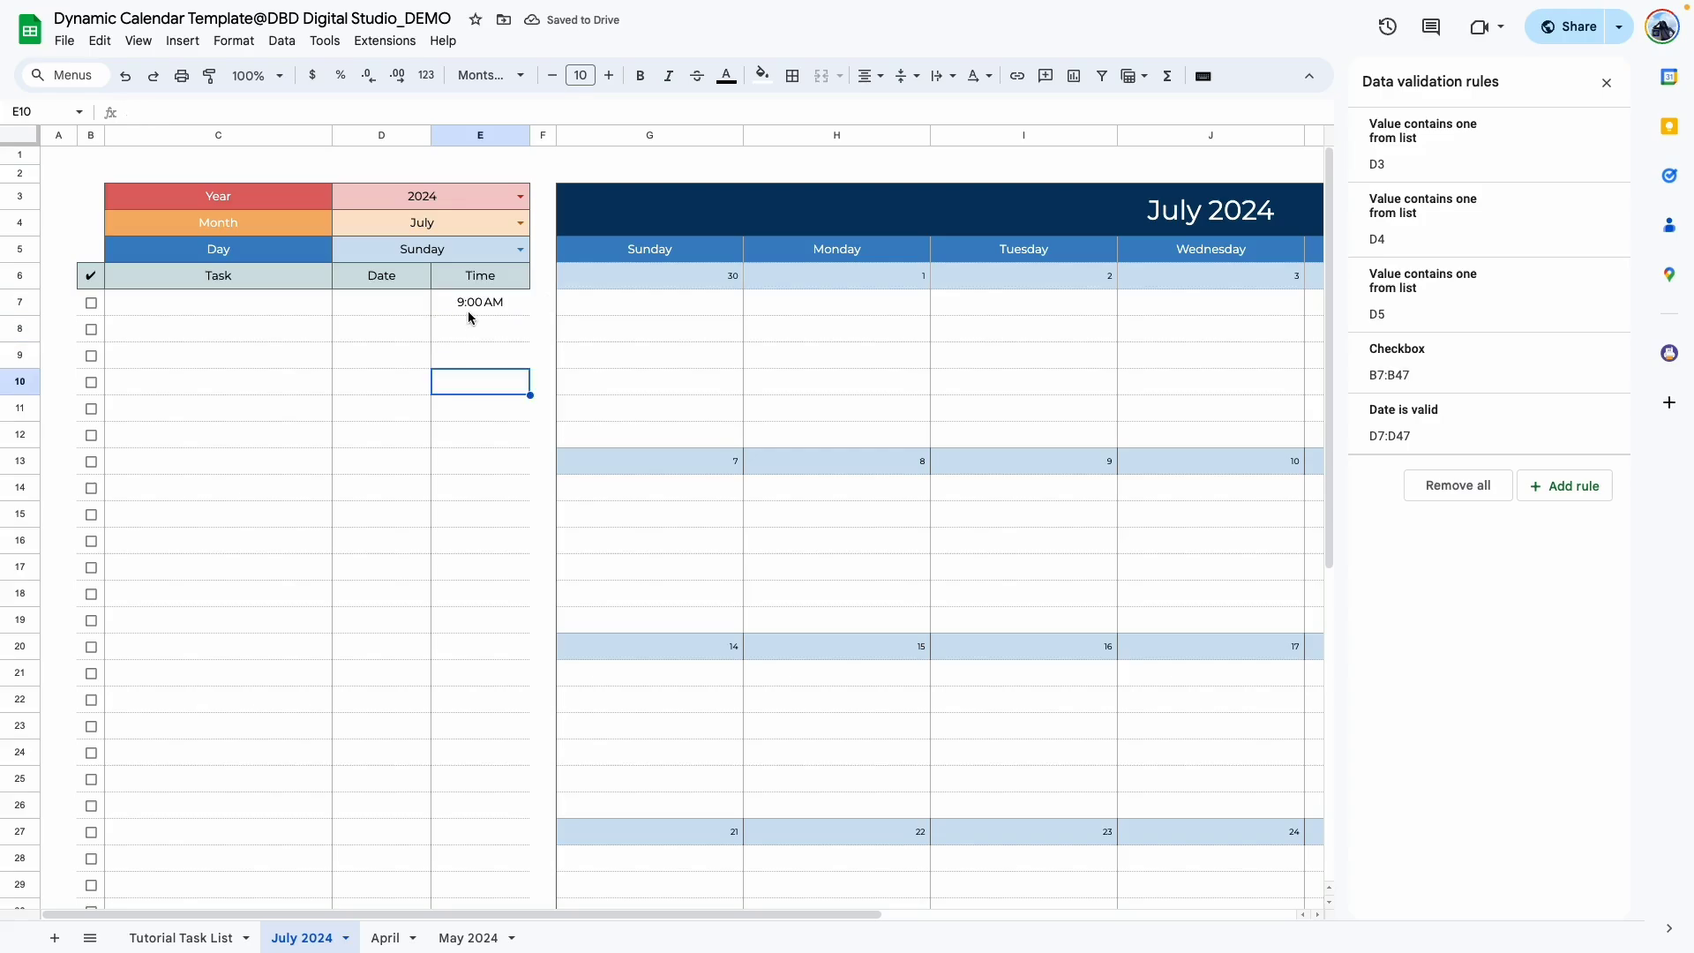
key(ctrl+z)
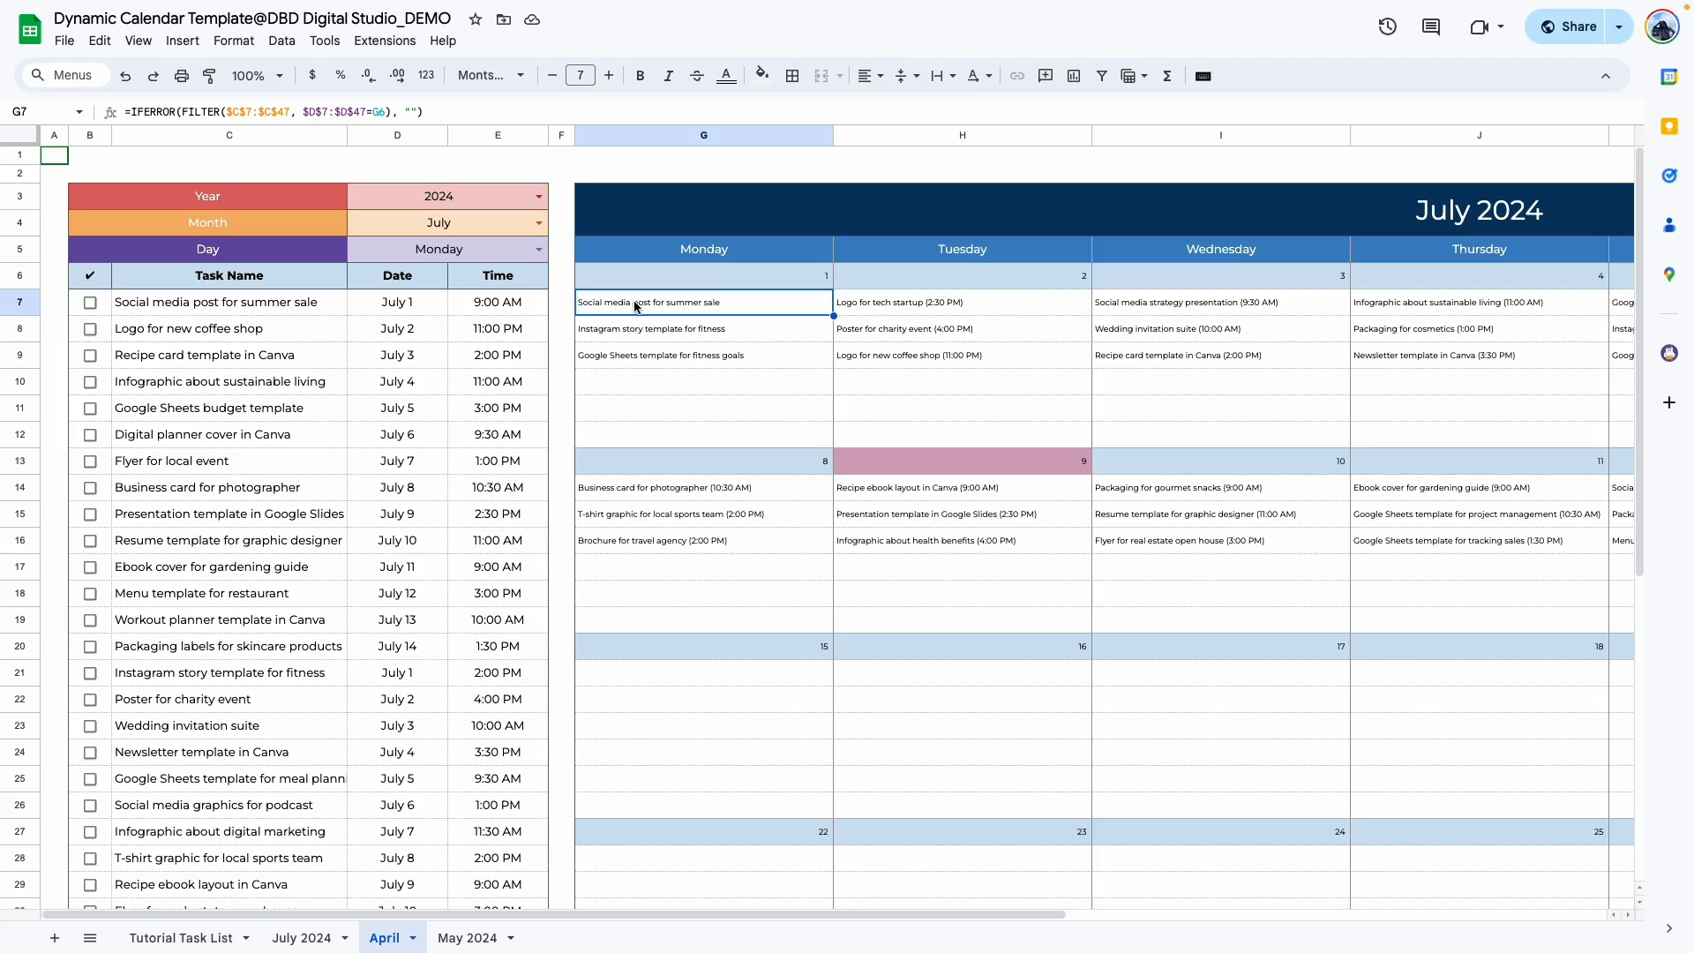
Glance at the July 2024 sheet, then bring up the Tutorial Task List sheet.
click(300, 937)
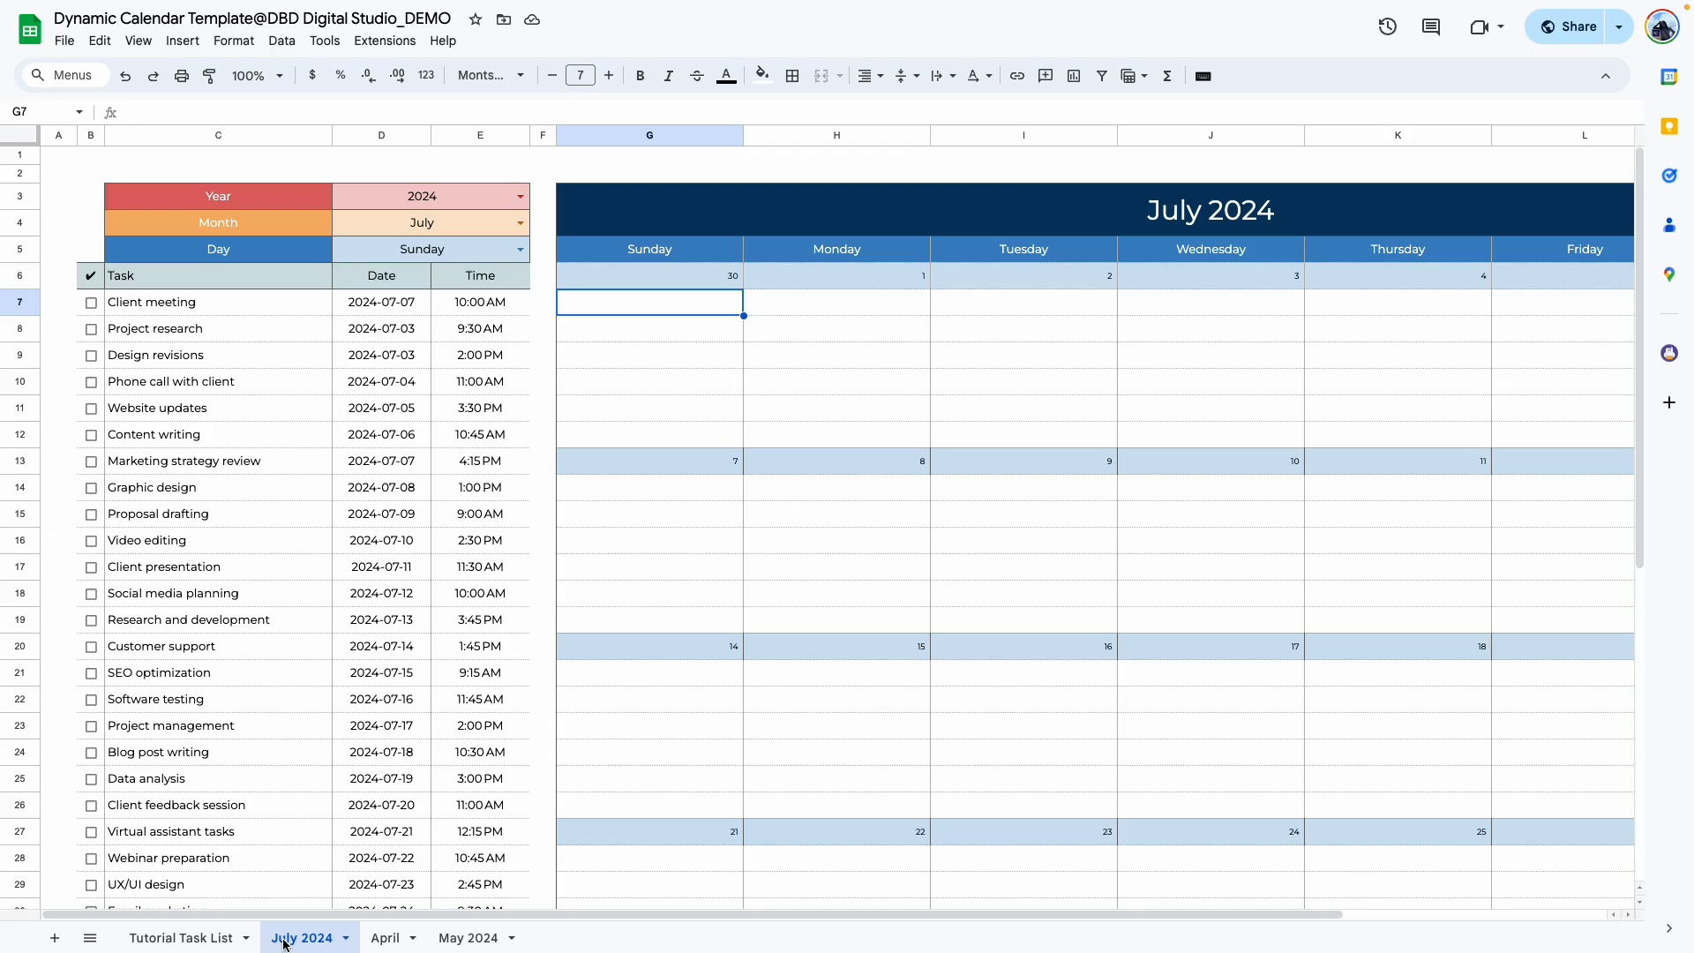
click(185, 937)
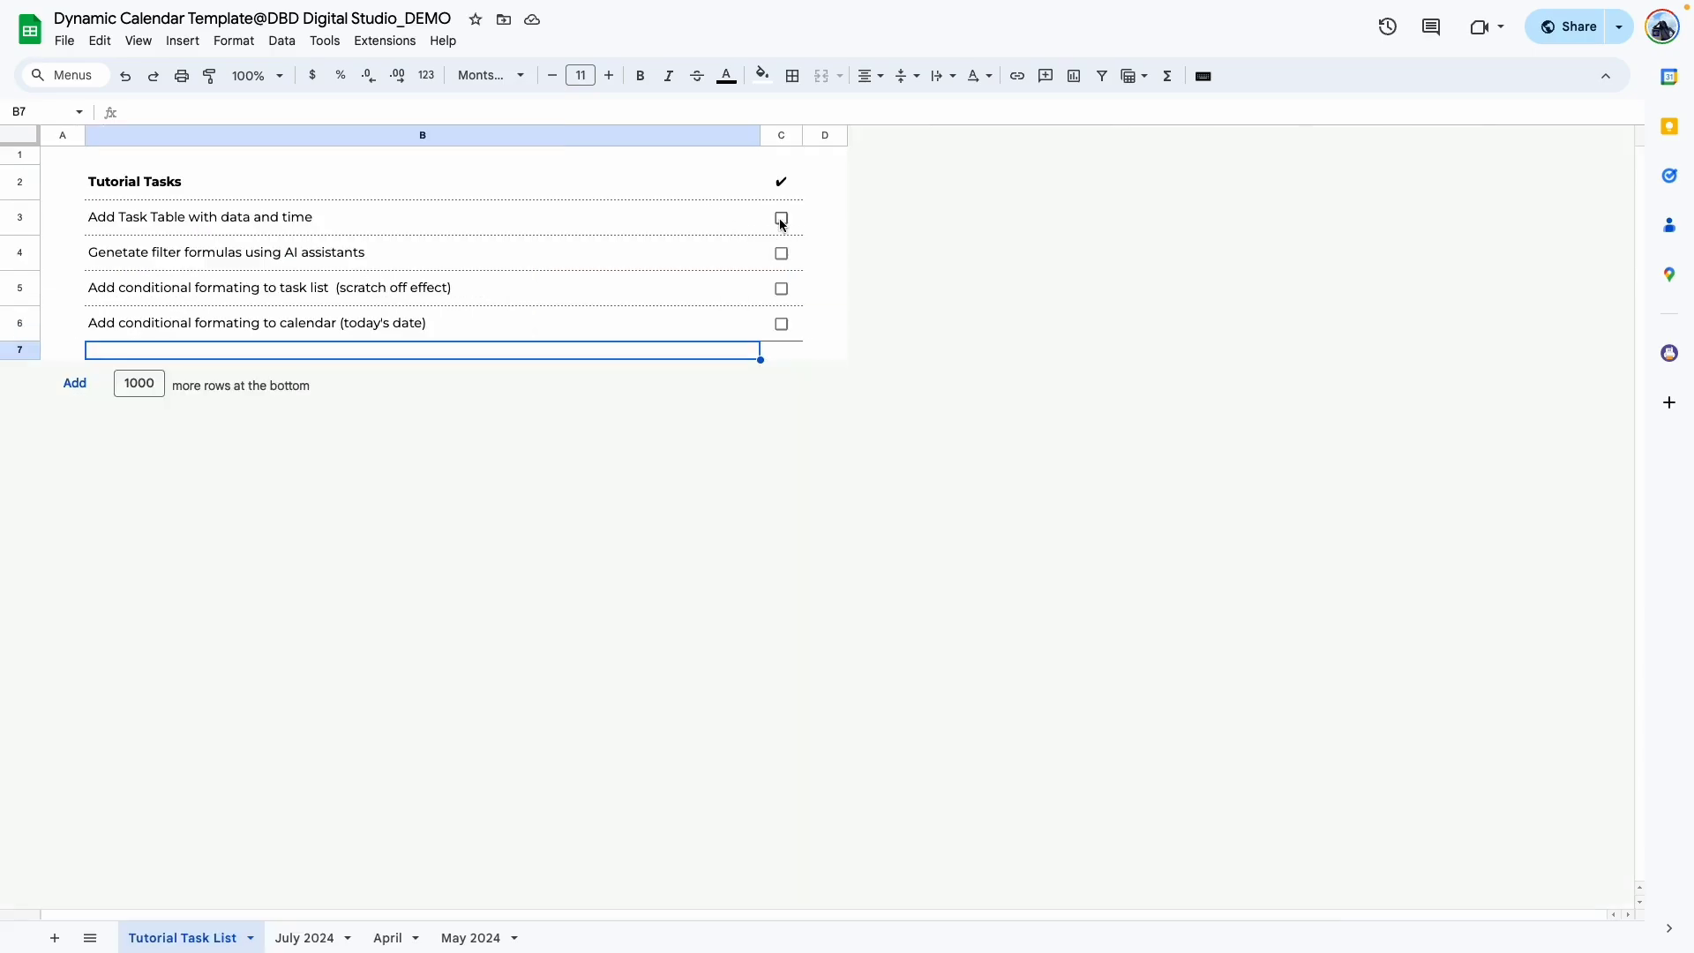
Tick the 'Add Task Table with data and time' tutorial step and return to the July 2024 calendar.
click(779, 218)
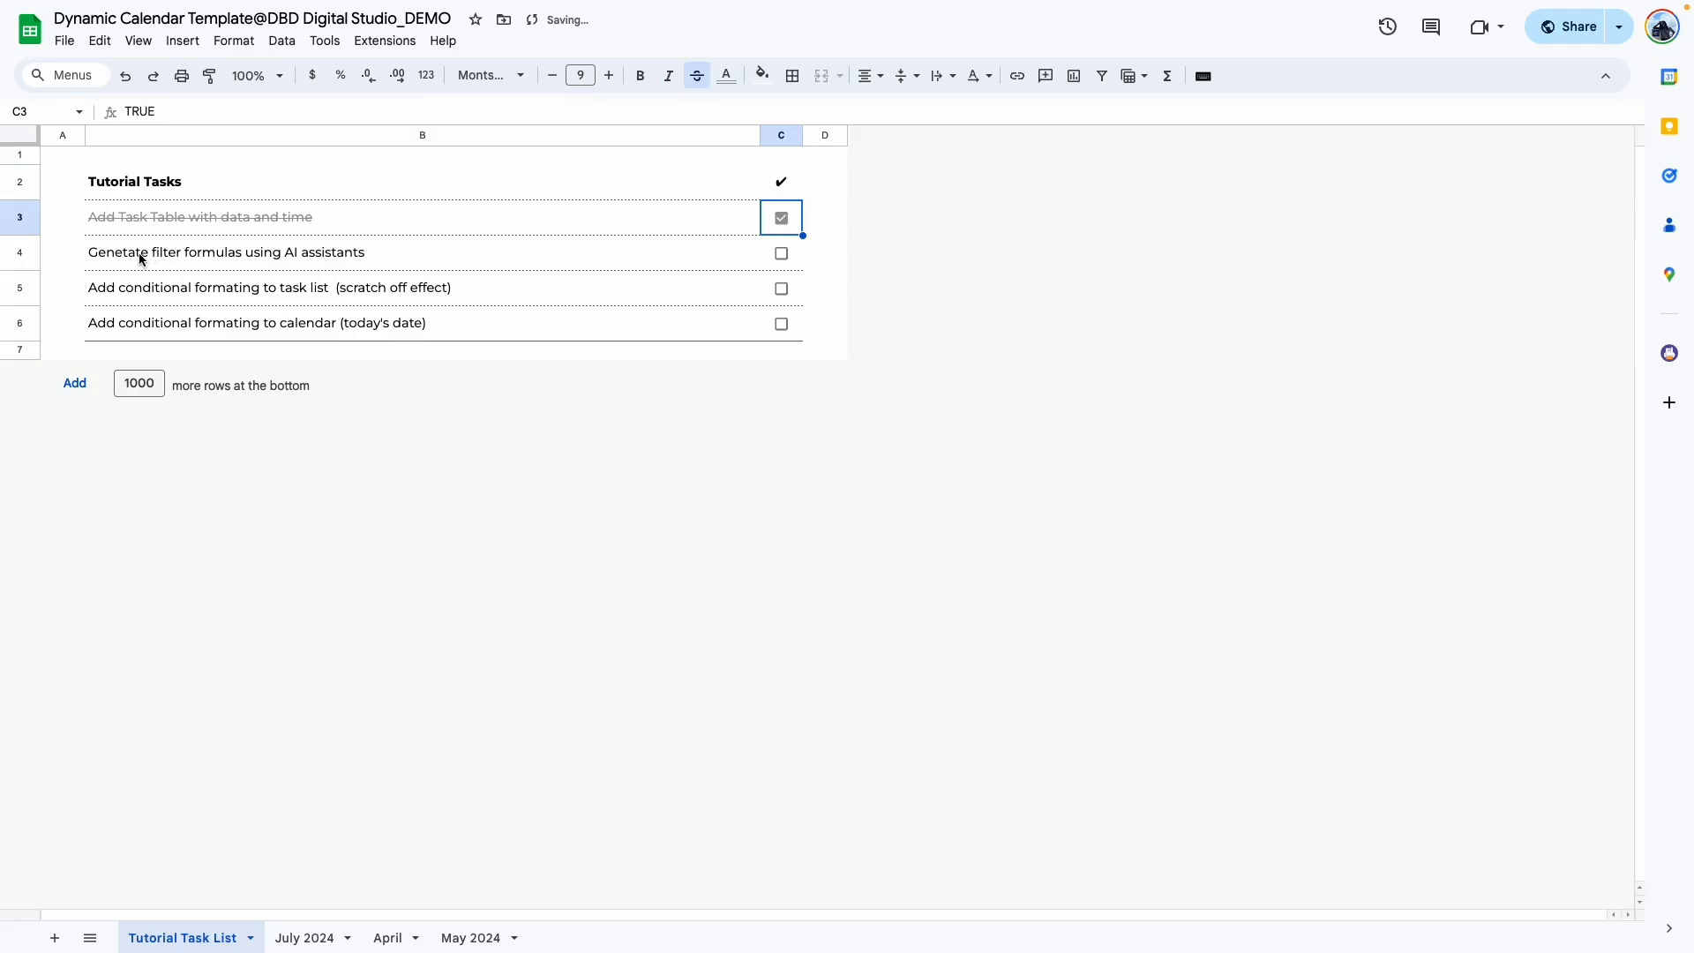
click(304, 937)
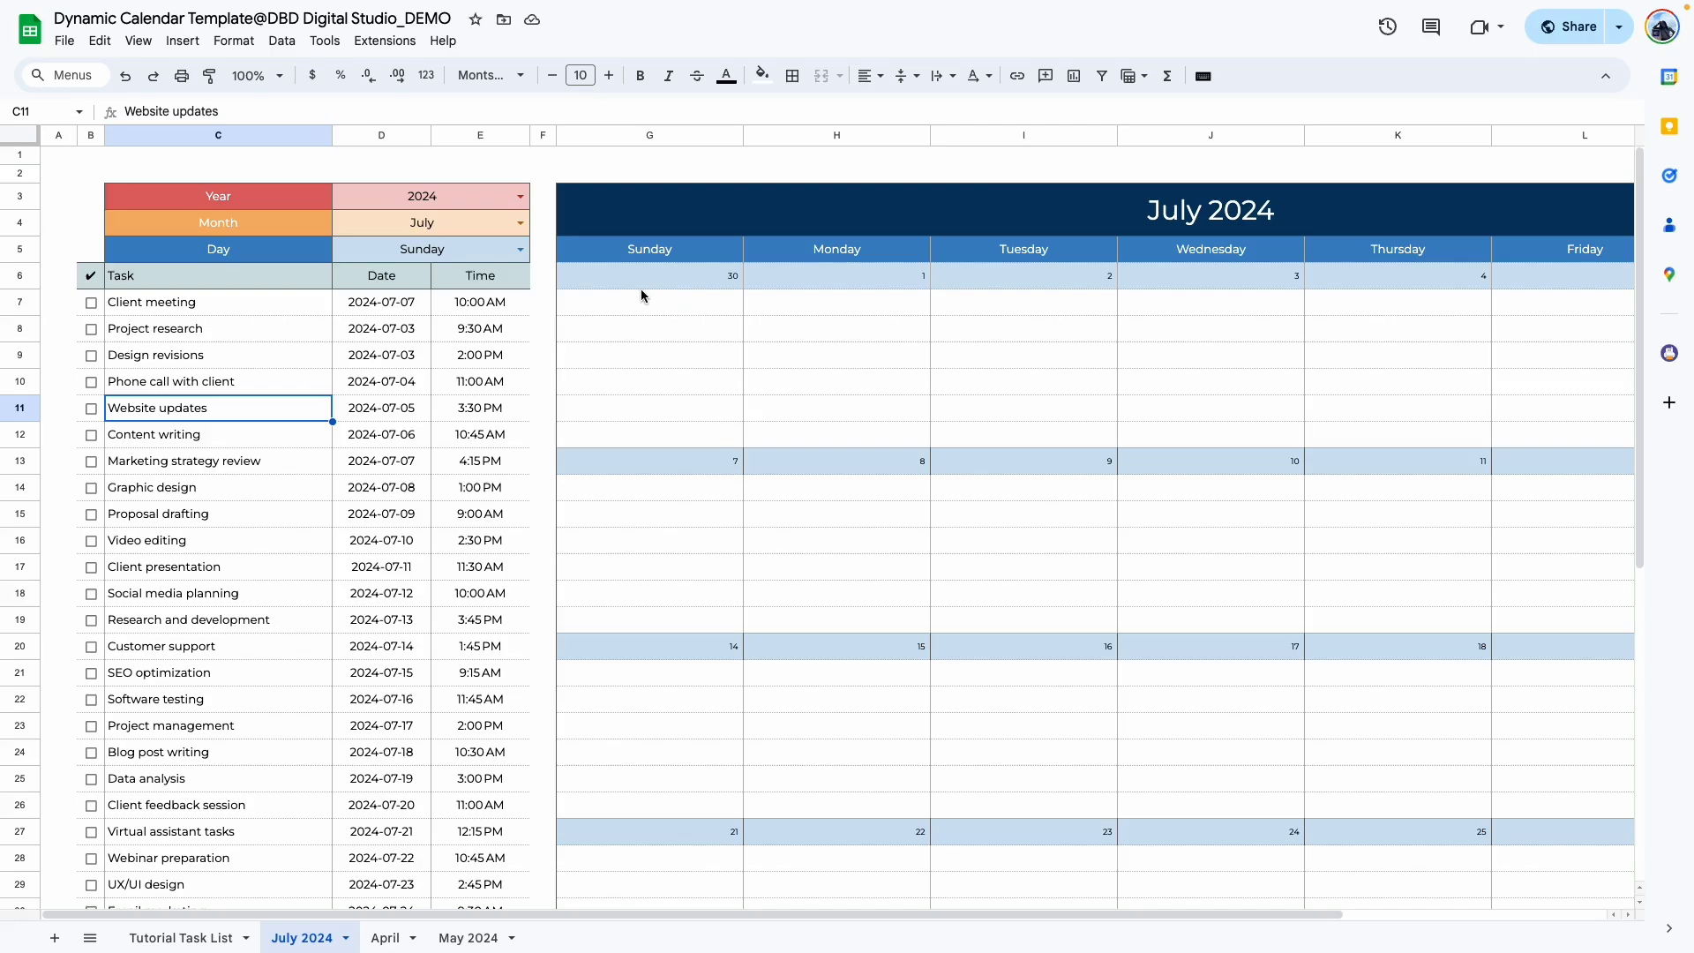
click(667, 284)
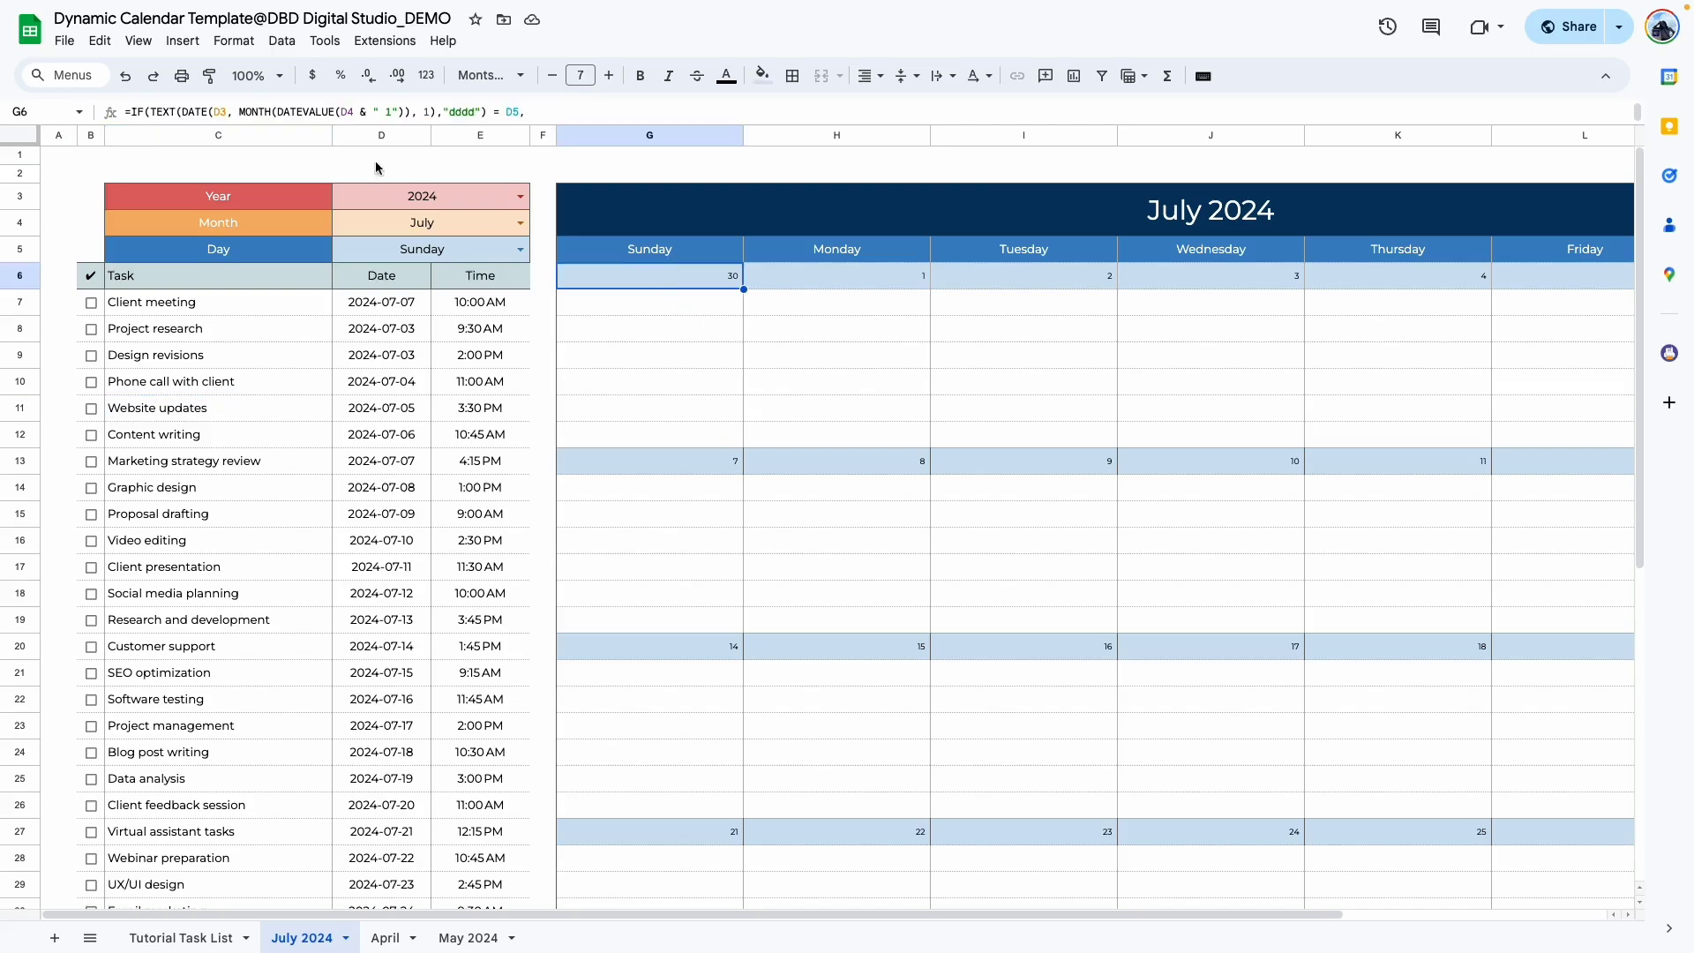
Select the tasks, dates and times range C7:E15 and switch over to ChatGPT.
click(211, 354)
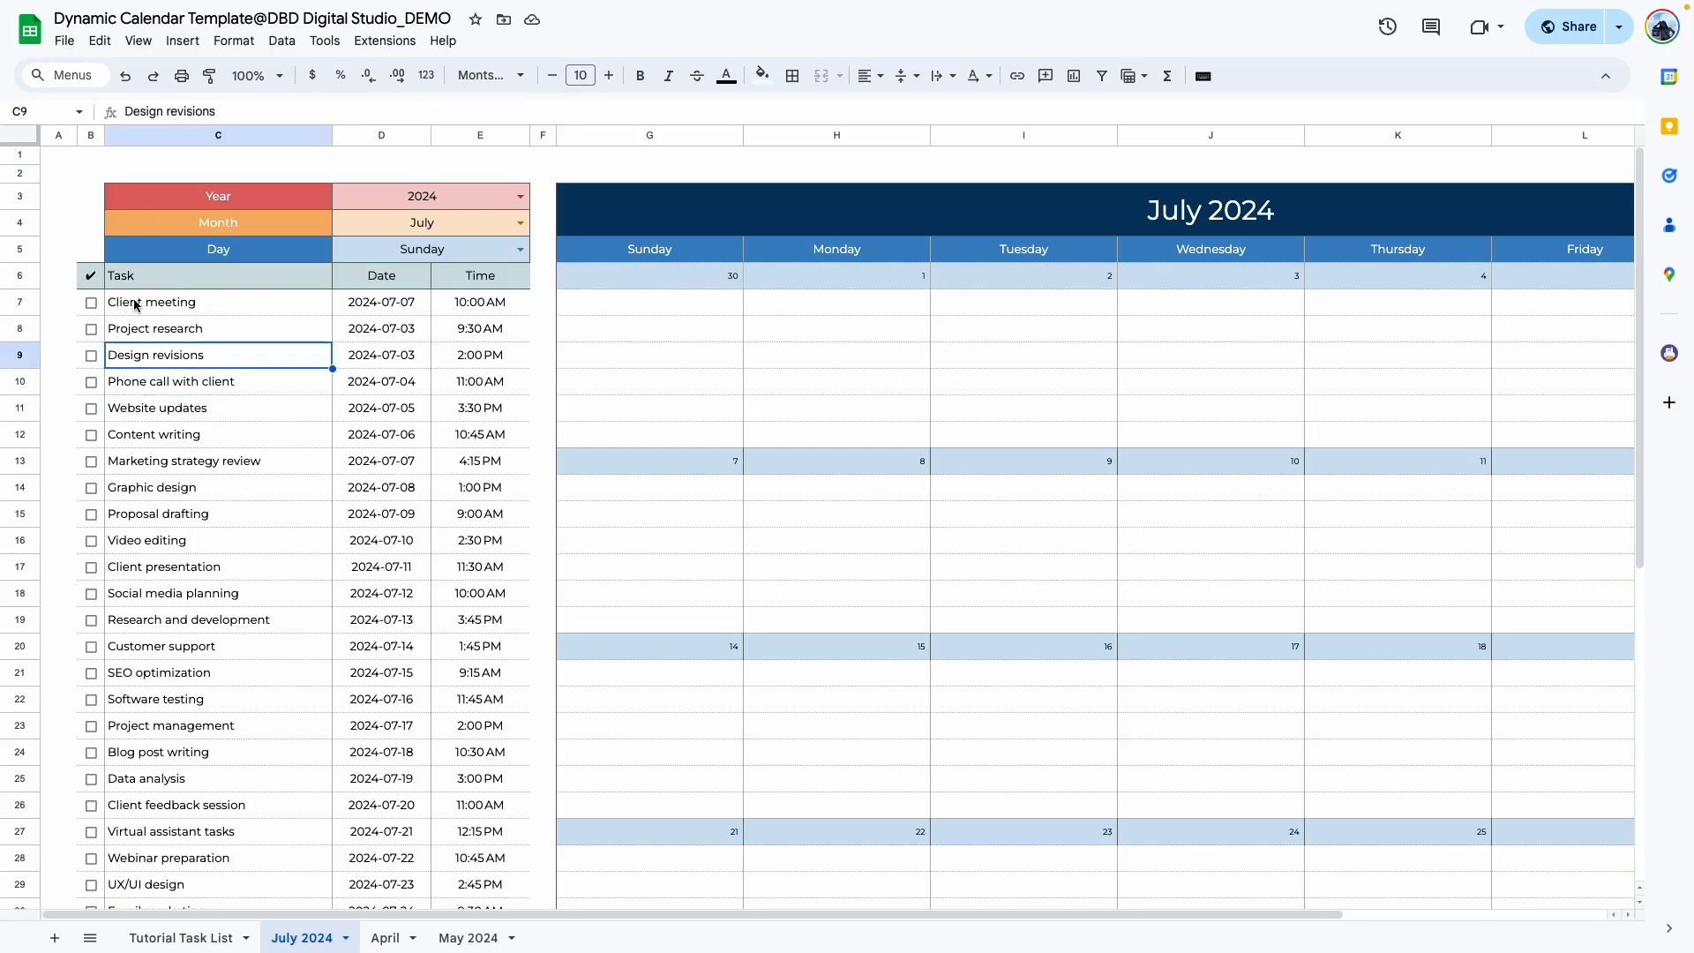
drag(115, 304, 515, 518)
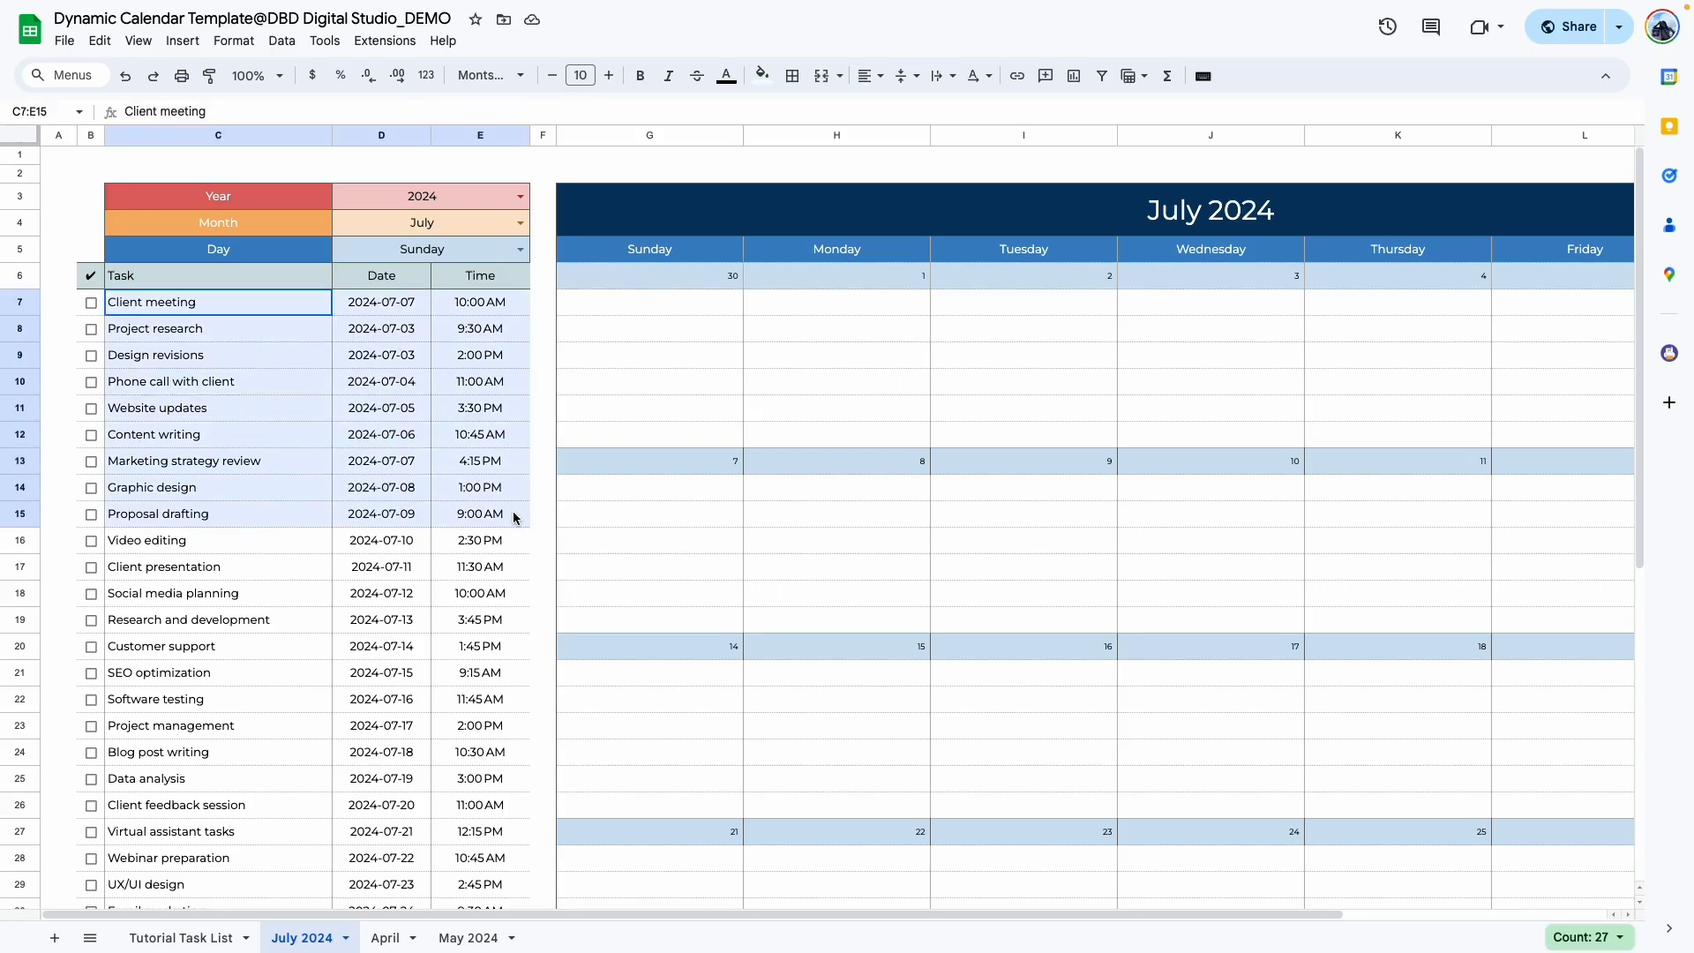
key(super+Tab)
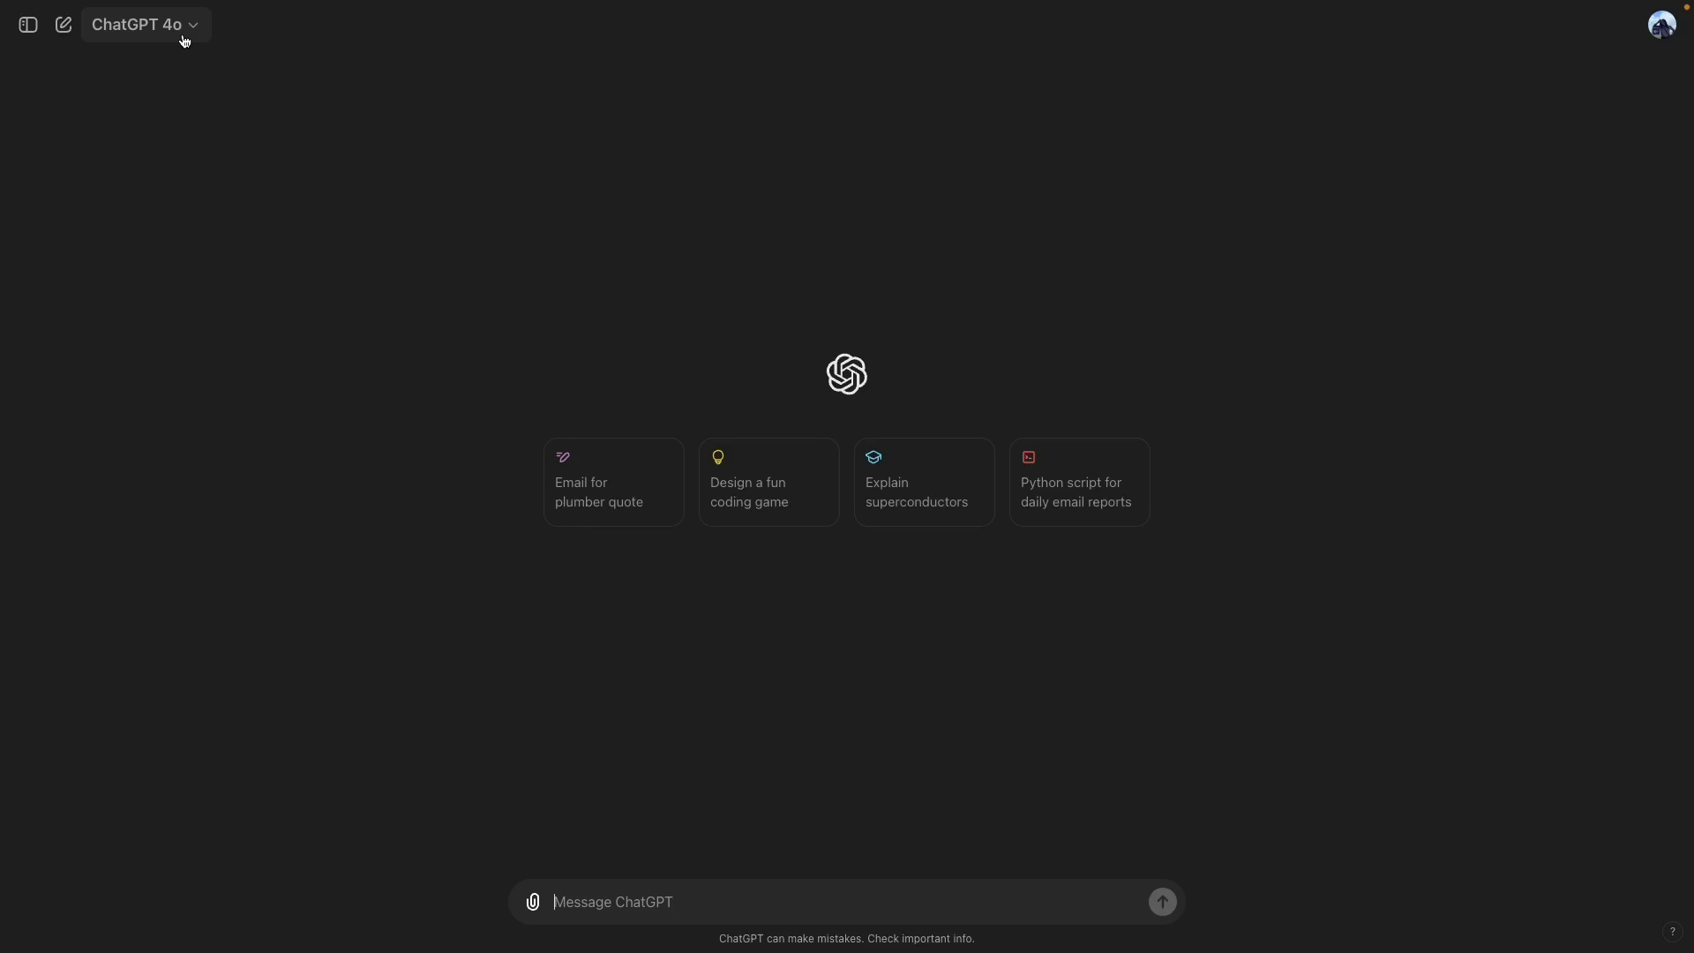
Ask ChatGPT for a G6 date filter formula and copy its =FILTER(C7:E, D7:D = G6) answer.
text(create a formula to allow me filter data in C7:E, where c contains task, d contains date and e contains time. I want task in column c to be filtered when g6 matches date in column d)
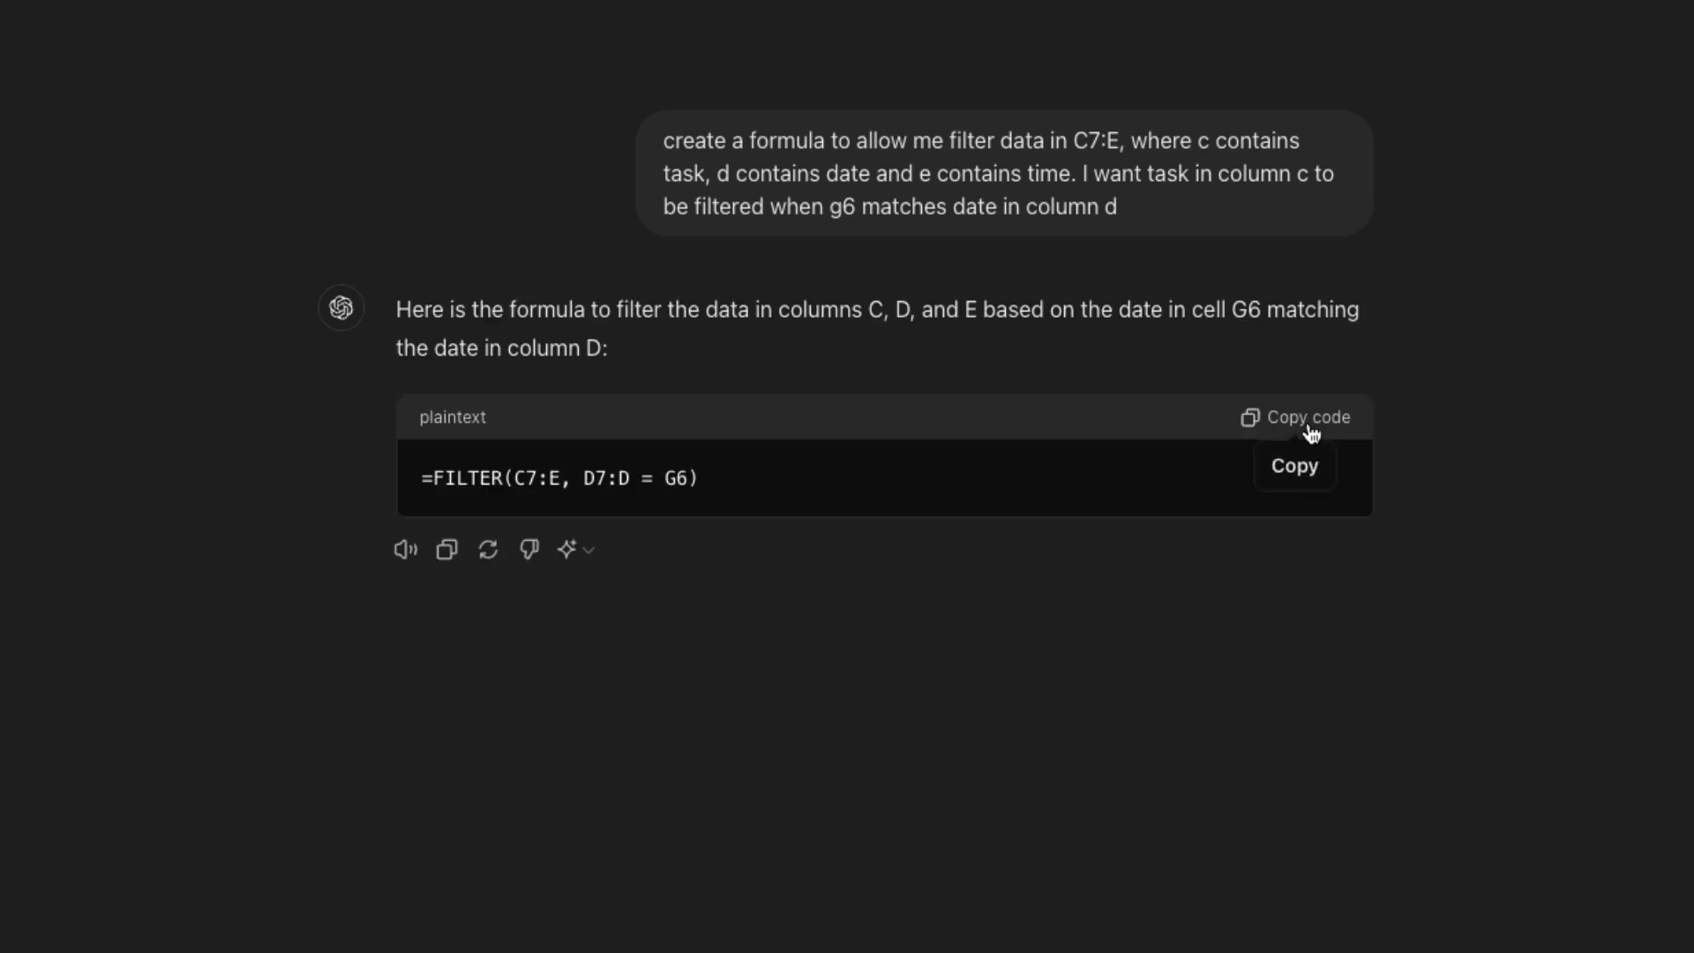
click(1311, 433)
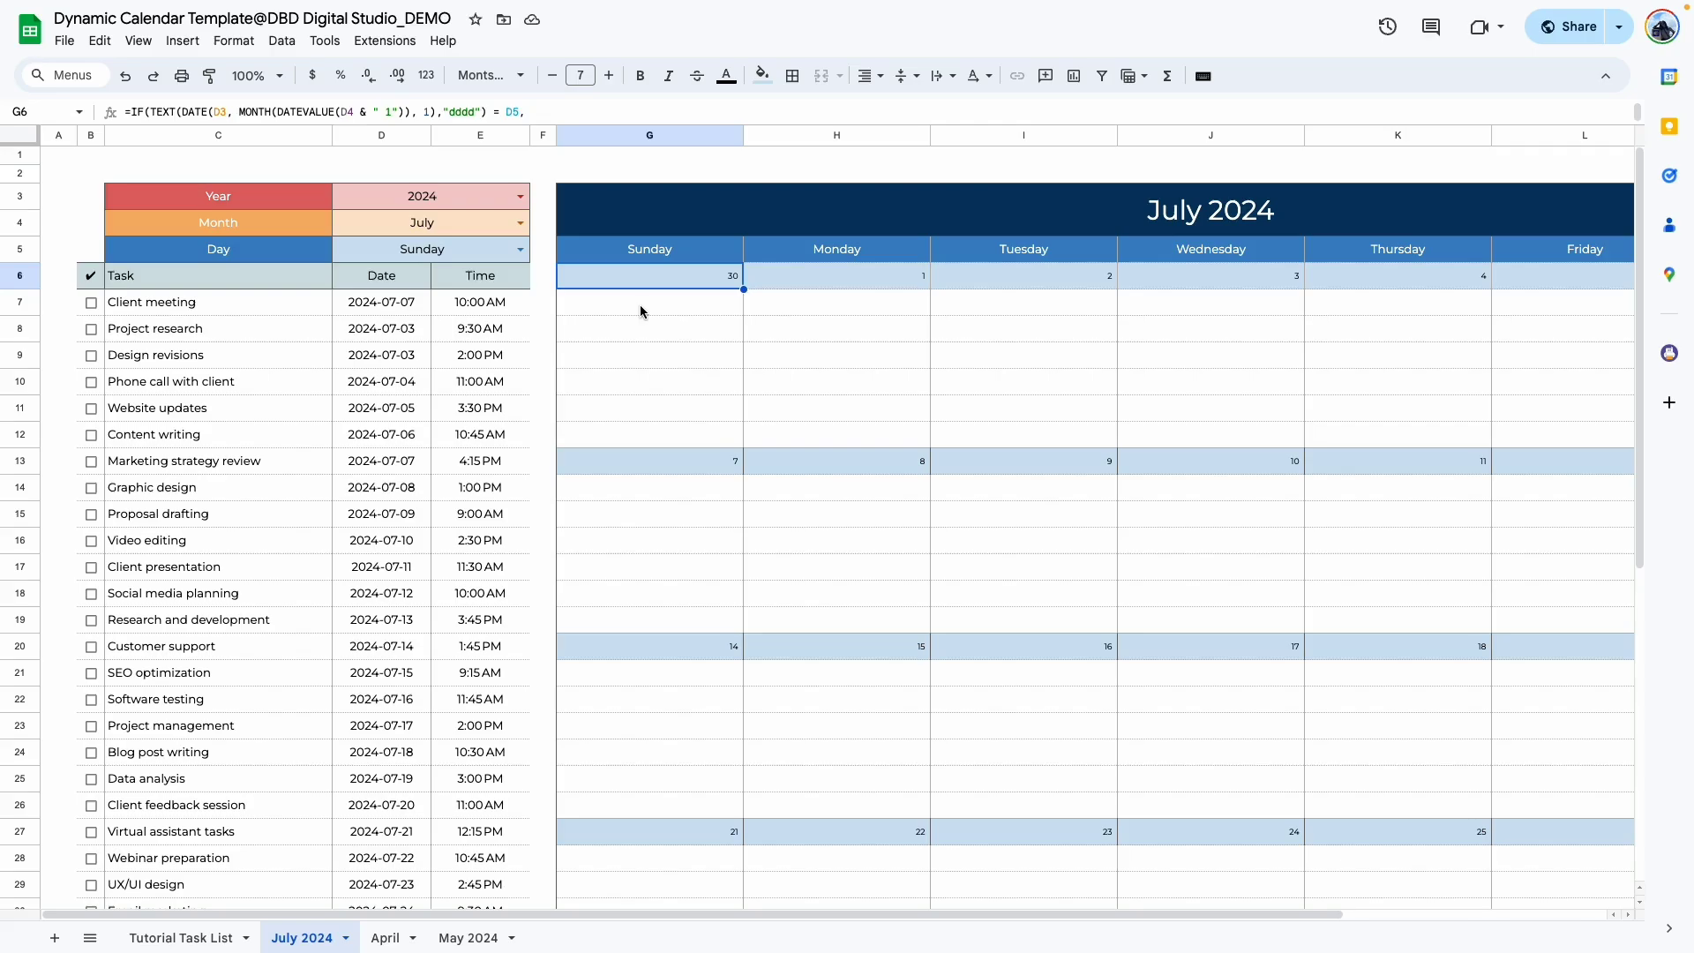
double_click(638, 305)
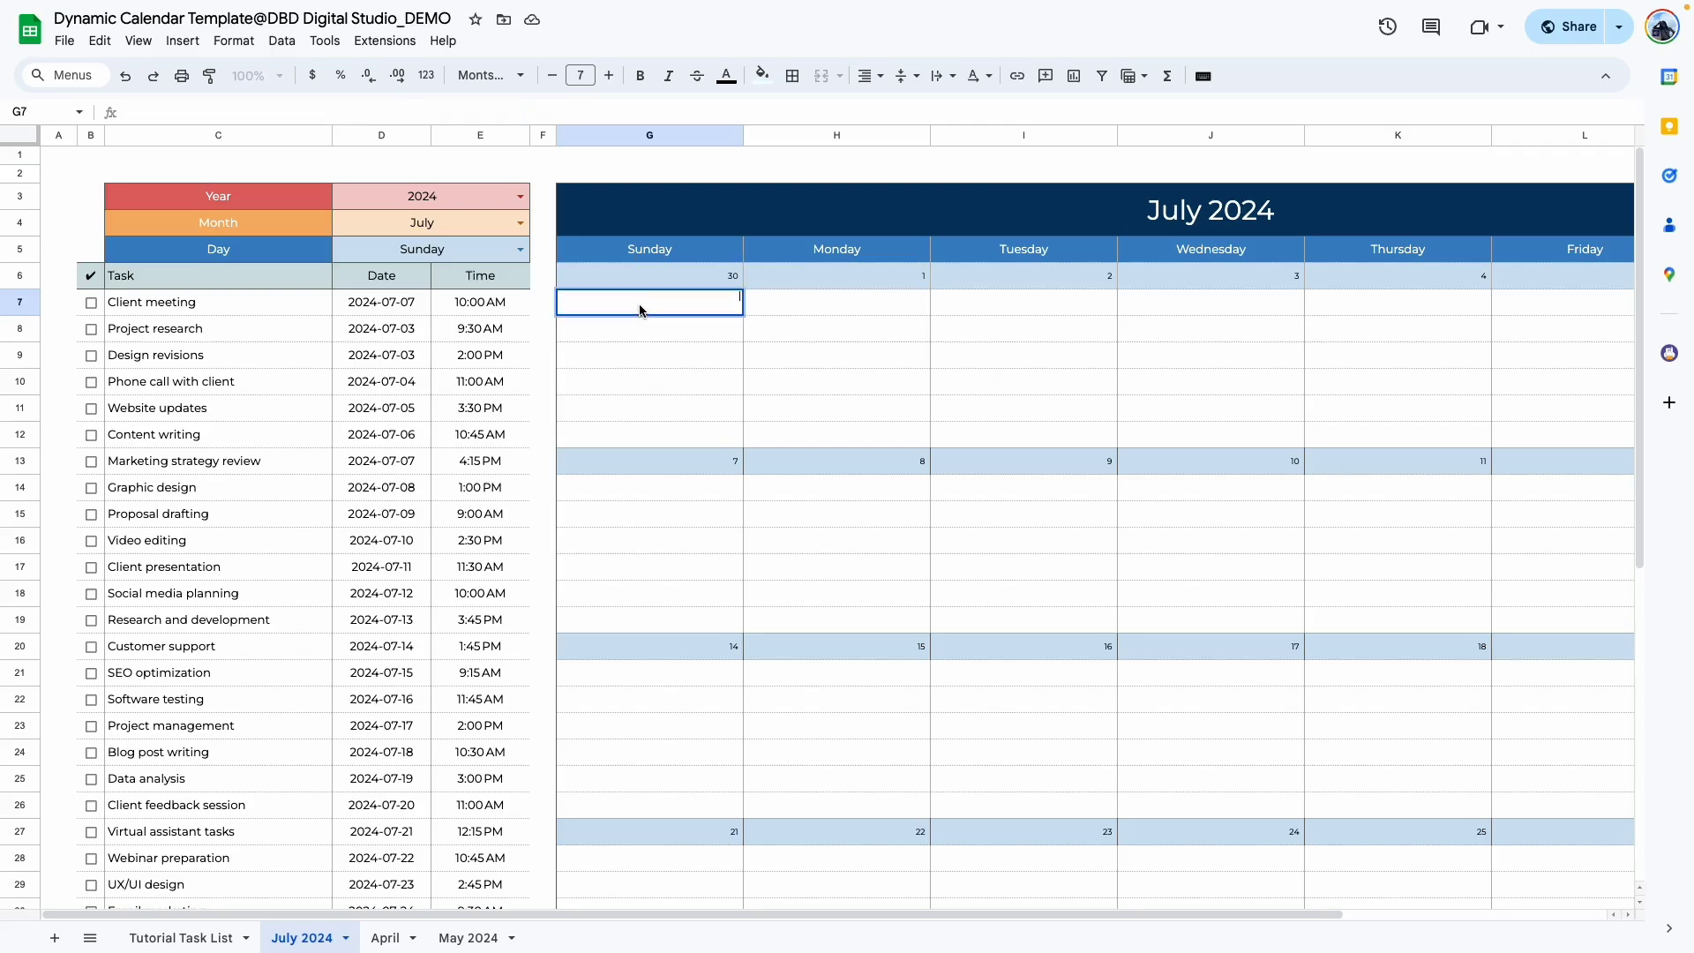
Paste the FILTER formula into G7 and redate Client meeting to 30 June 2024.
key(ctrl+v)
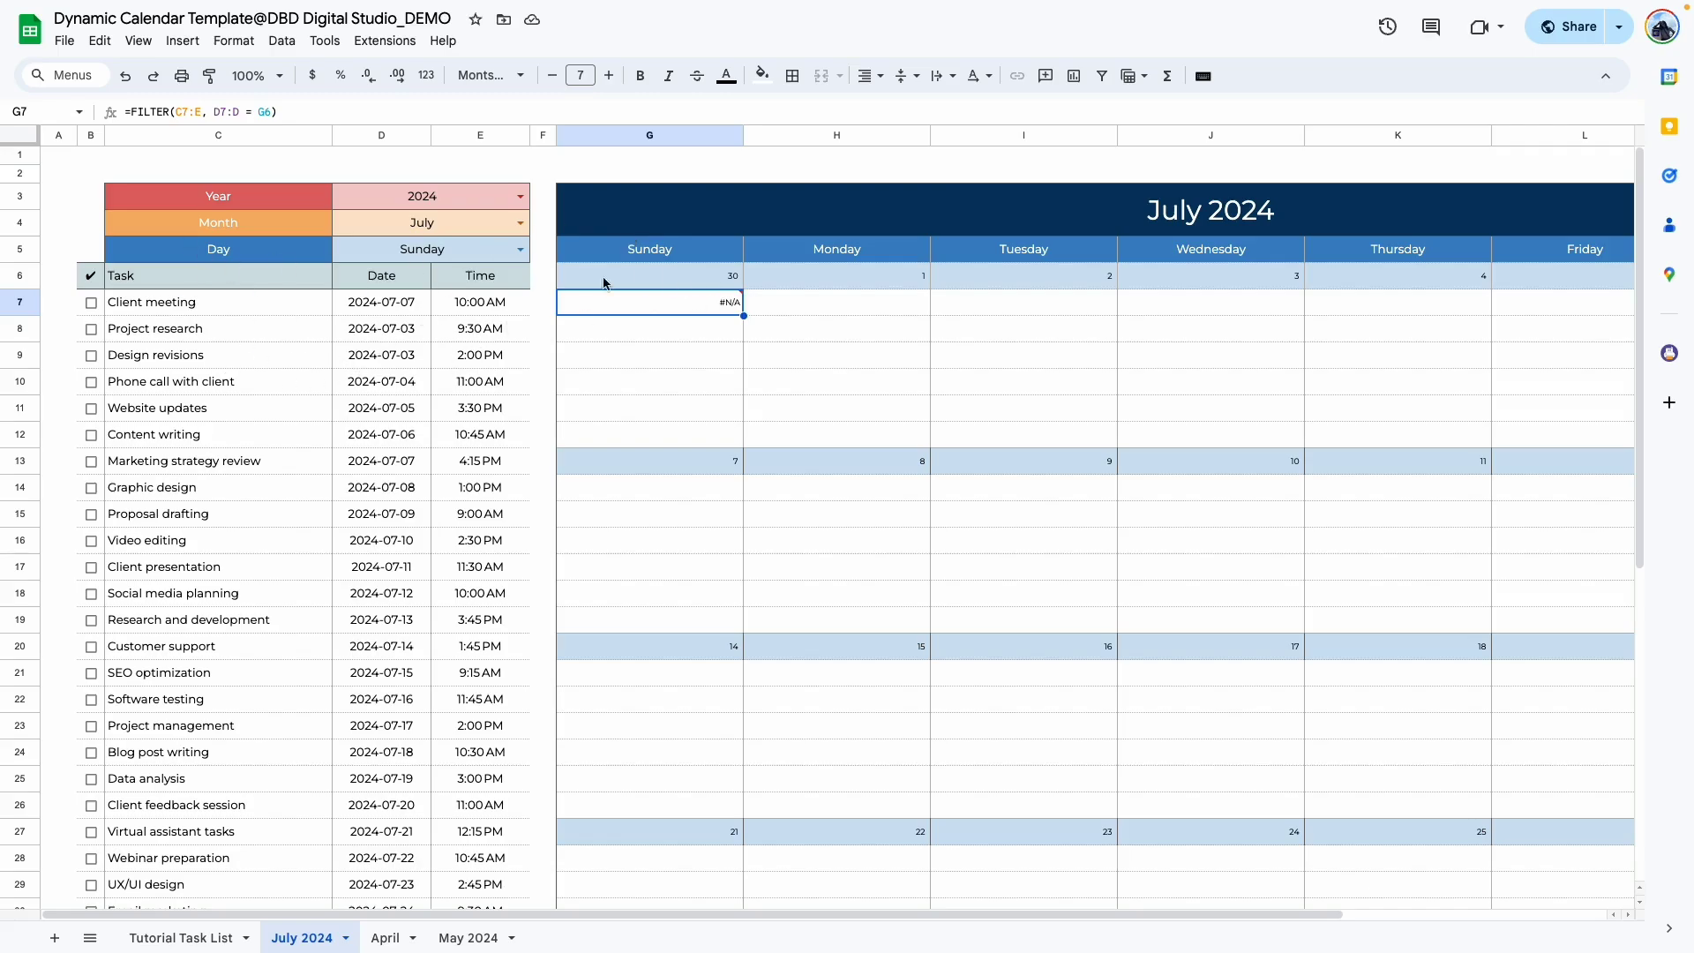
double_click(393, 304)
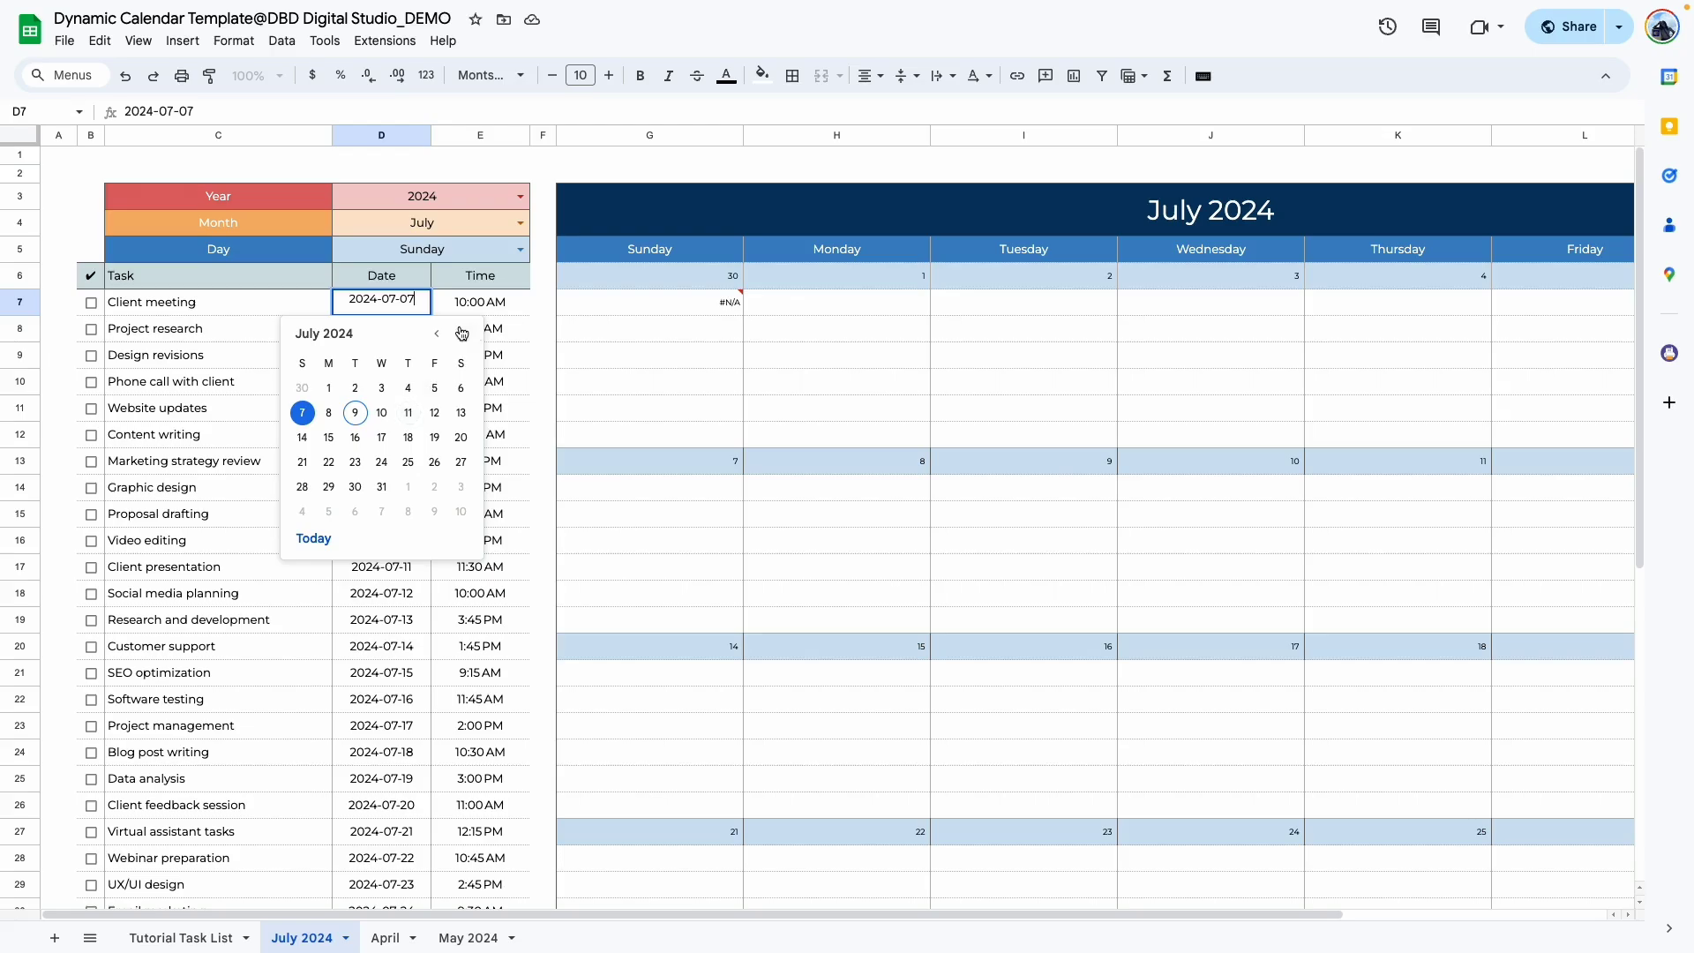
click(302, 511)
click(675, 305)
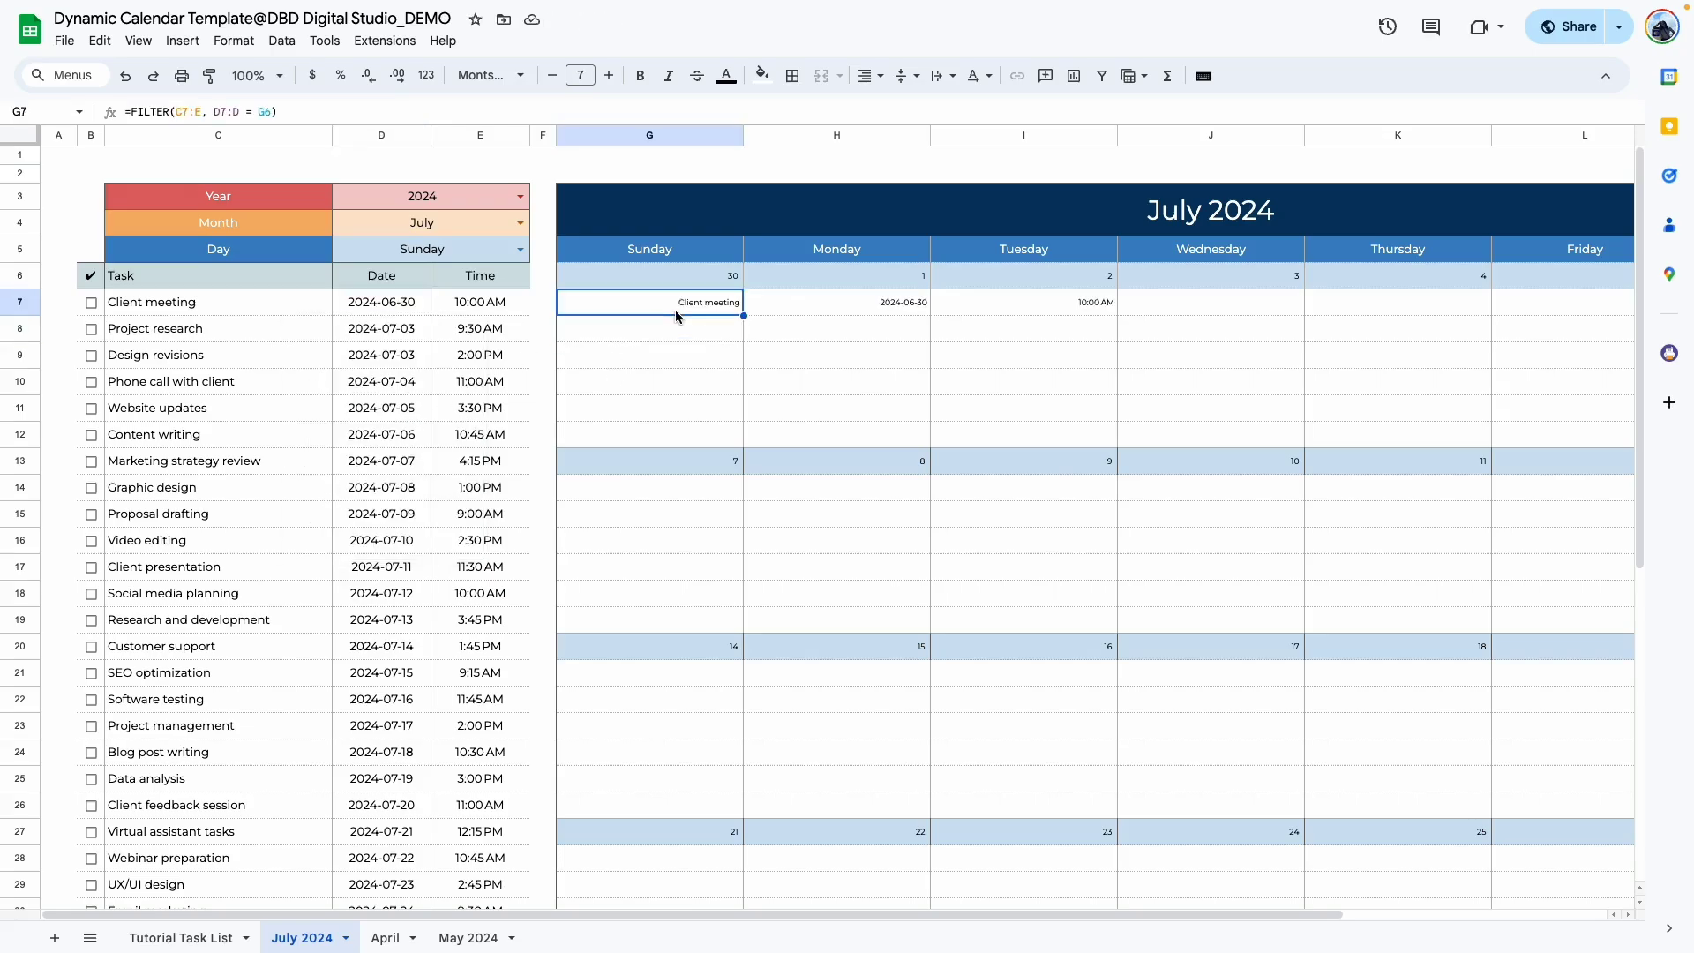
click(666, 362)
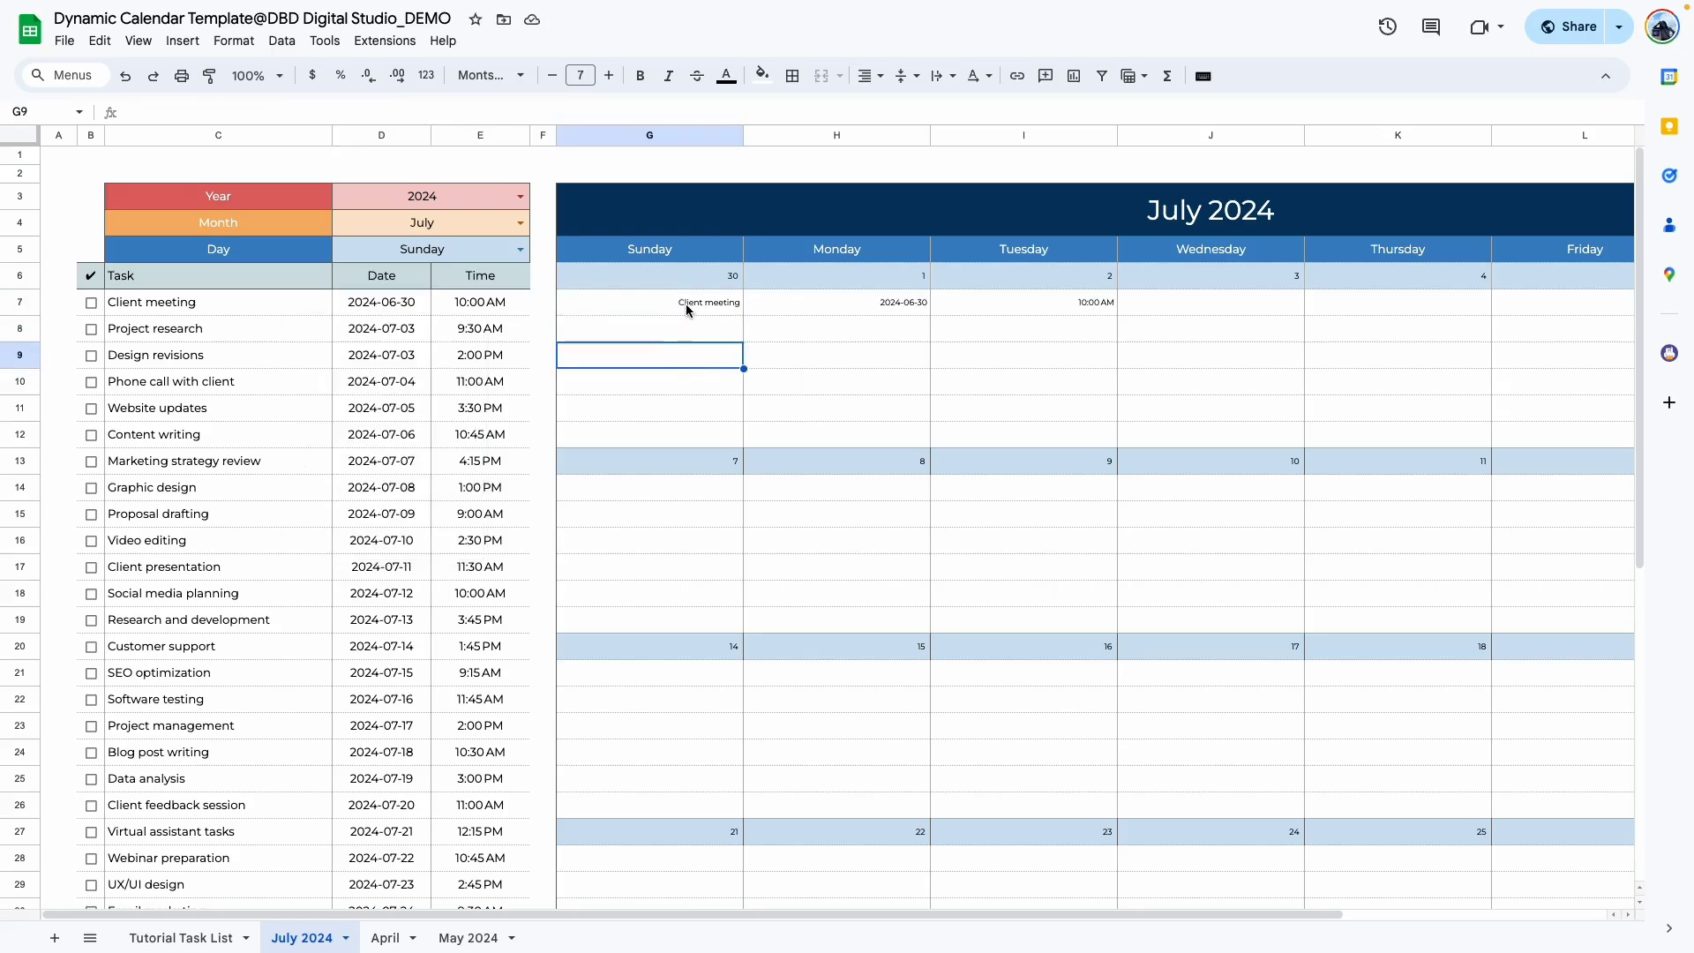
Change G7's filter range from C7:E to C7:C so it lists only task names.
double_click(699, 303)
click(656, 410)
click(653, 302)
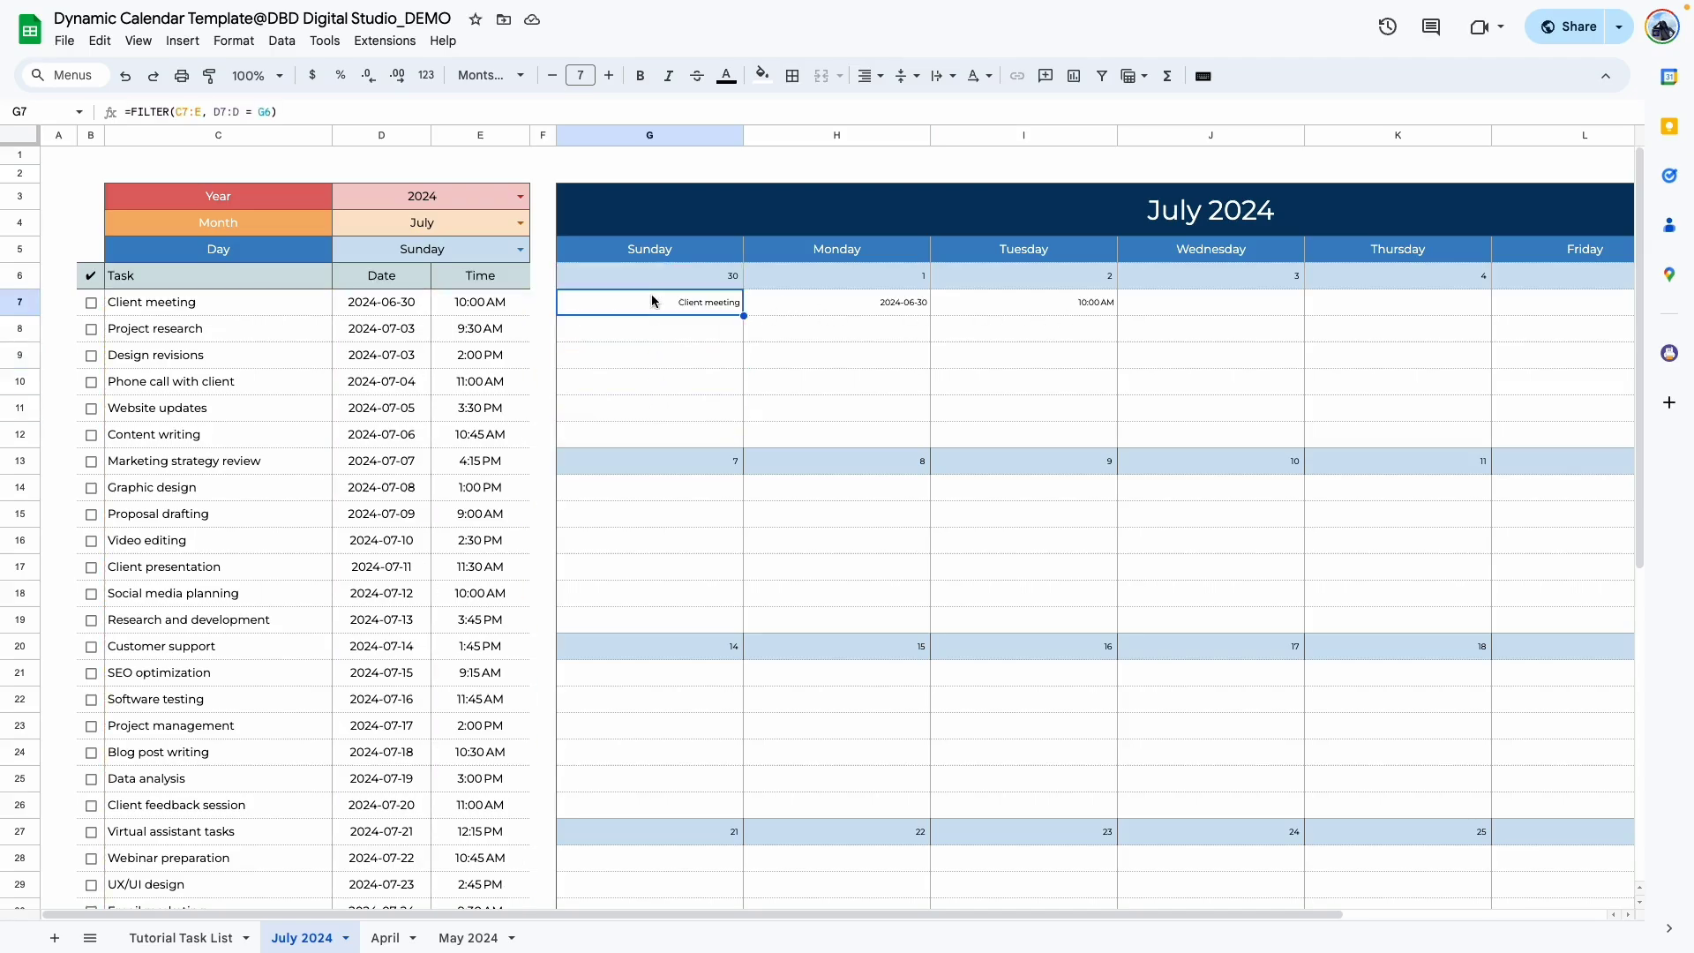
click(202, 111)
key(BackSpace)
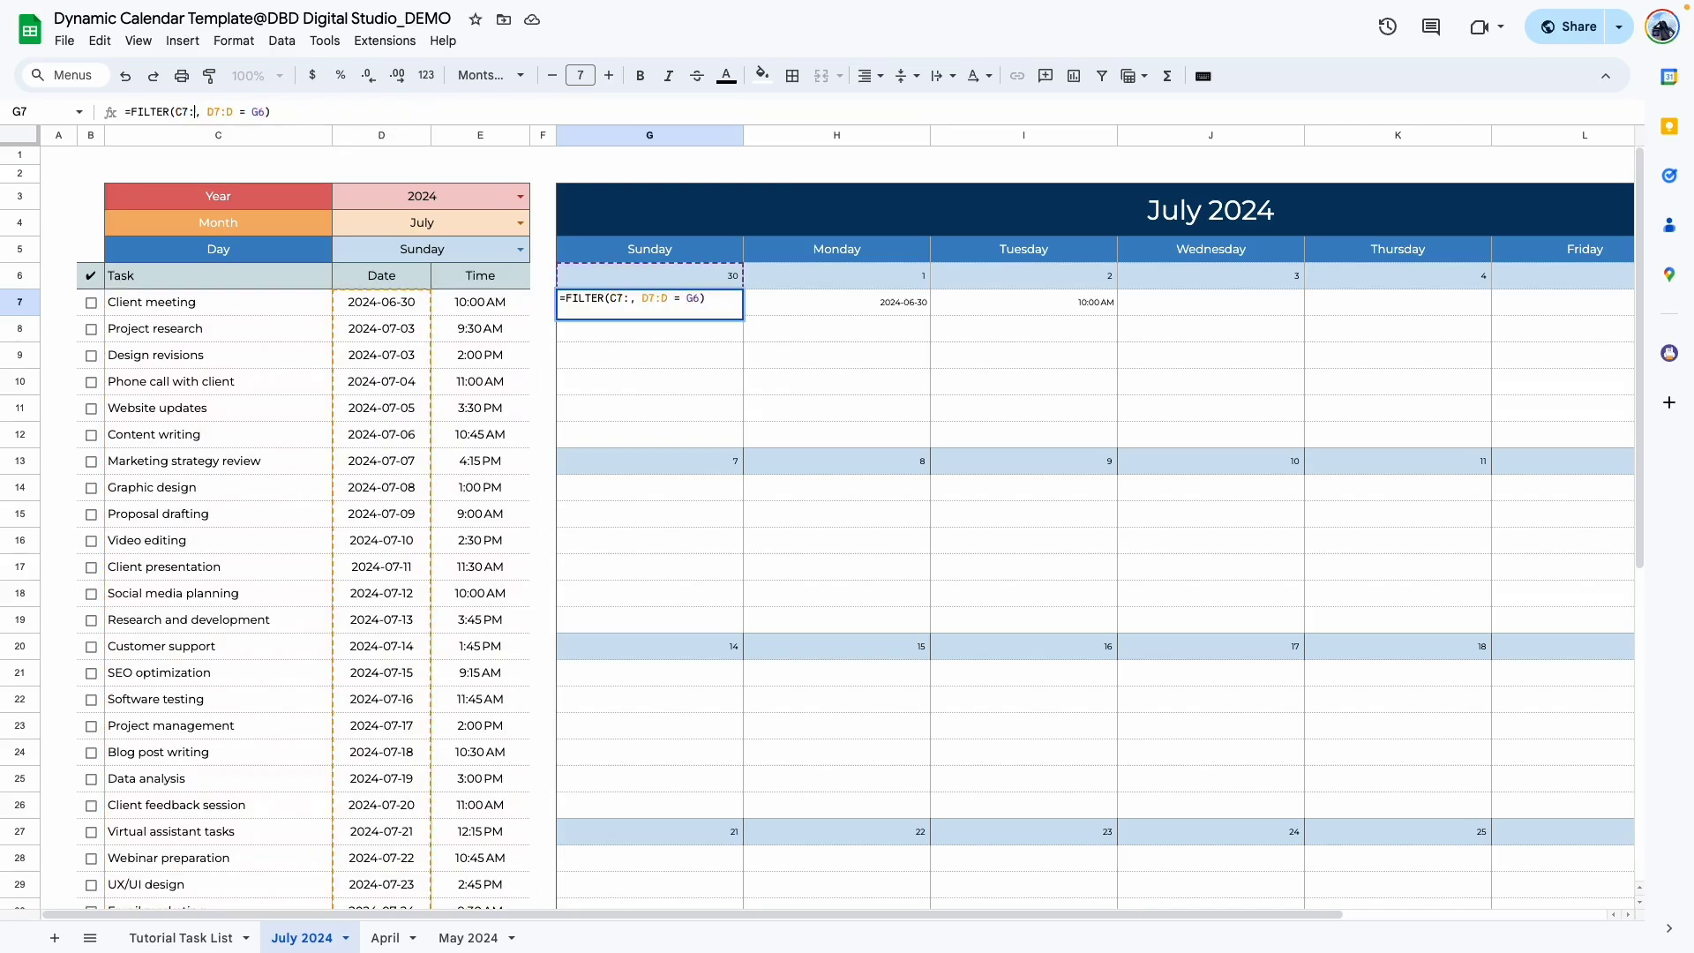
text(c)
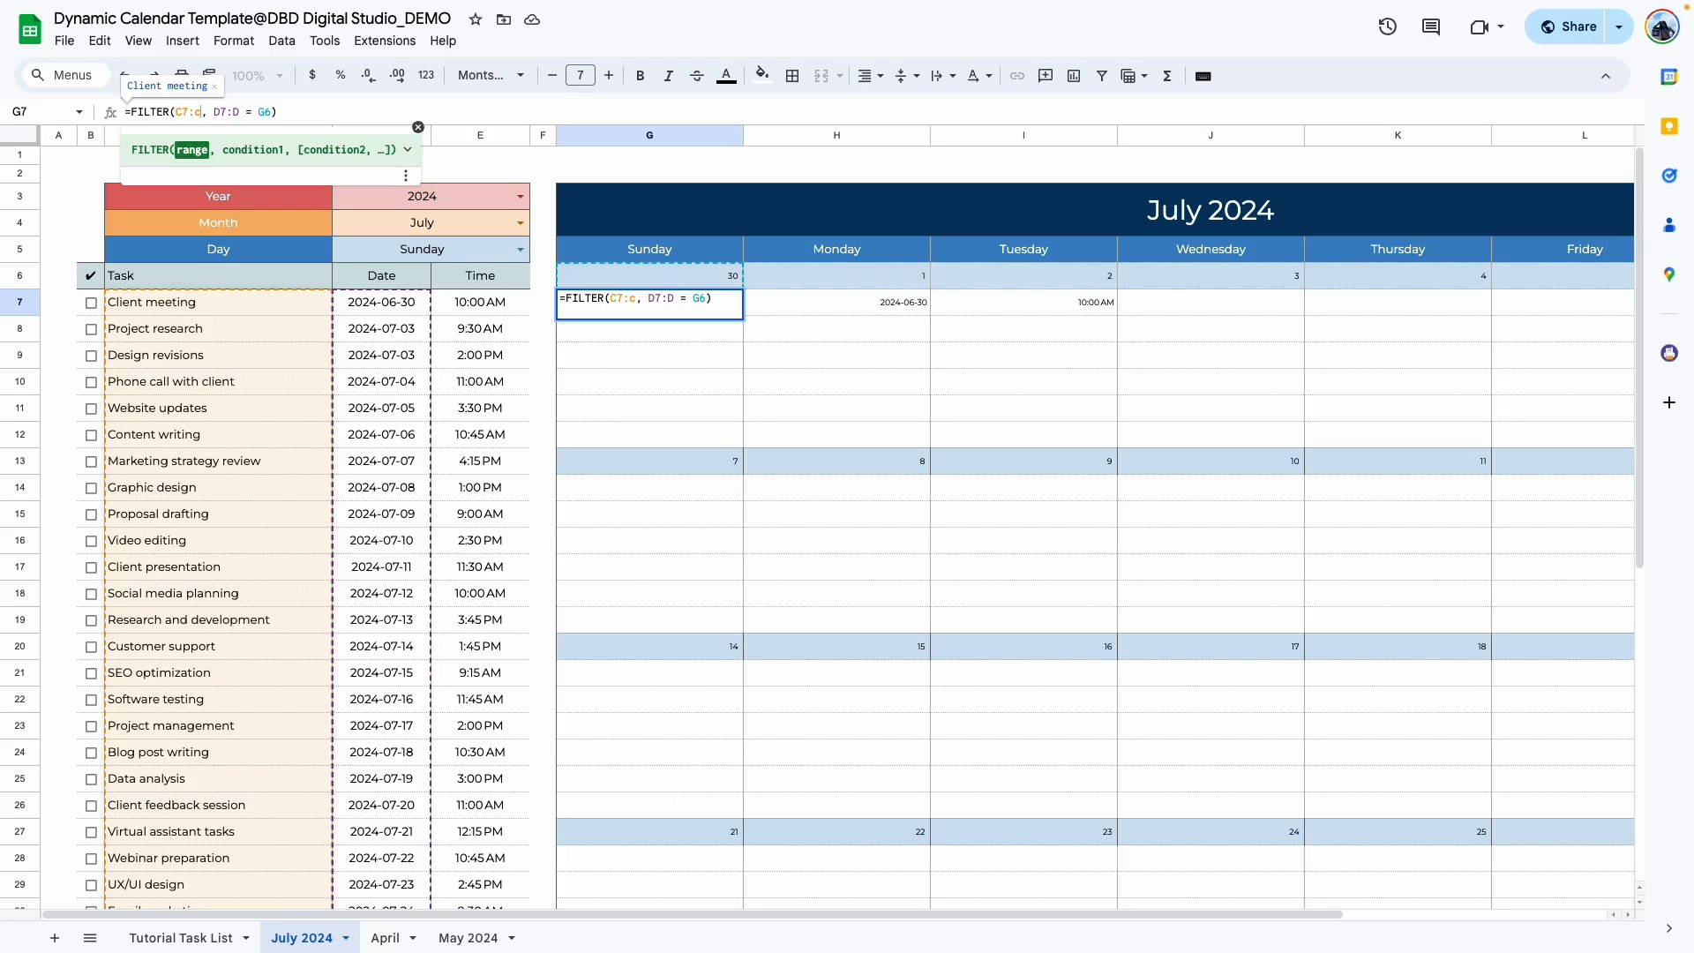
key(Return)
click(651, 307)
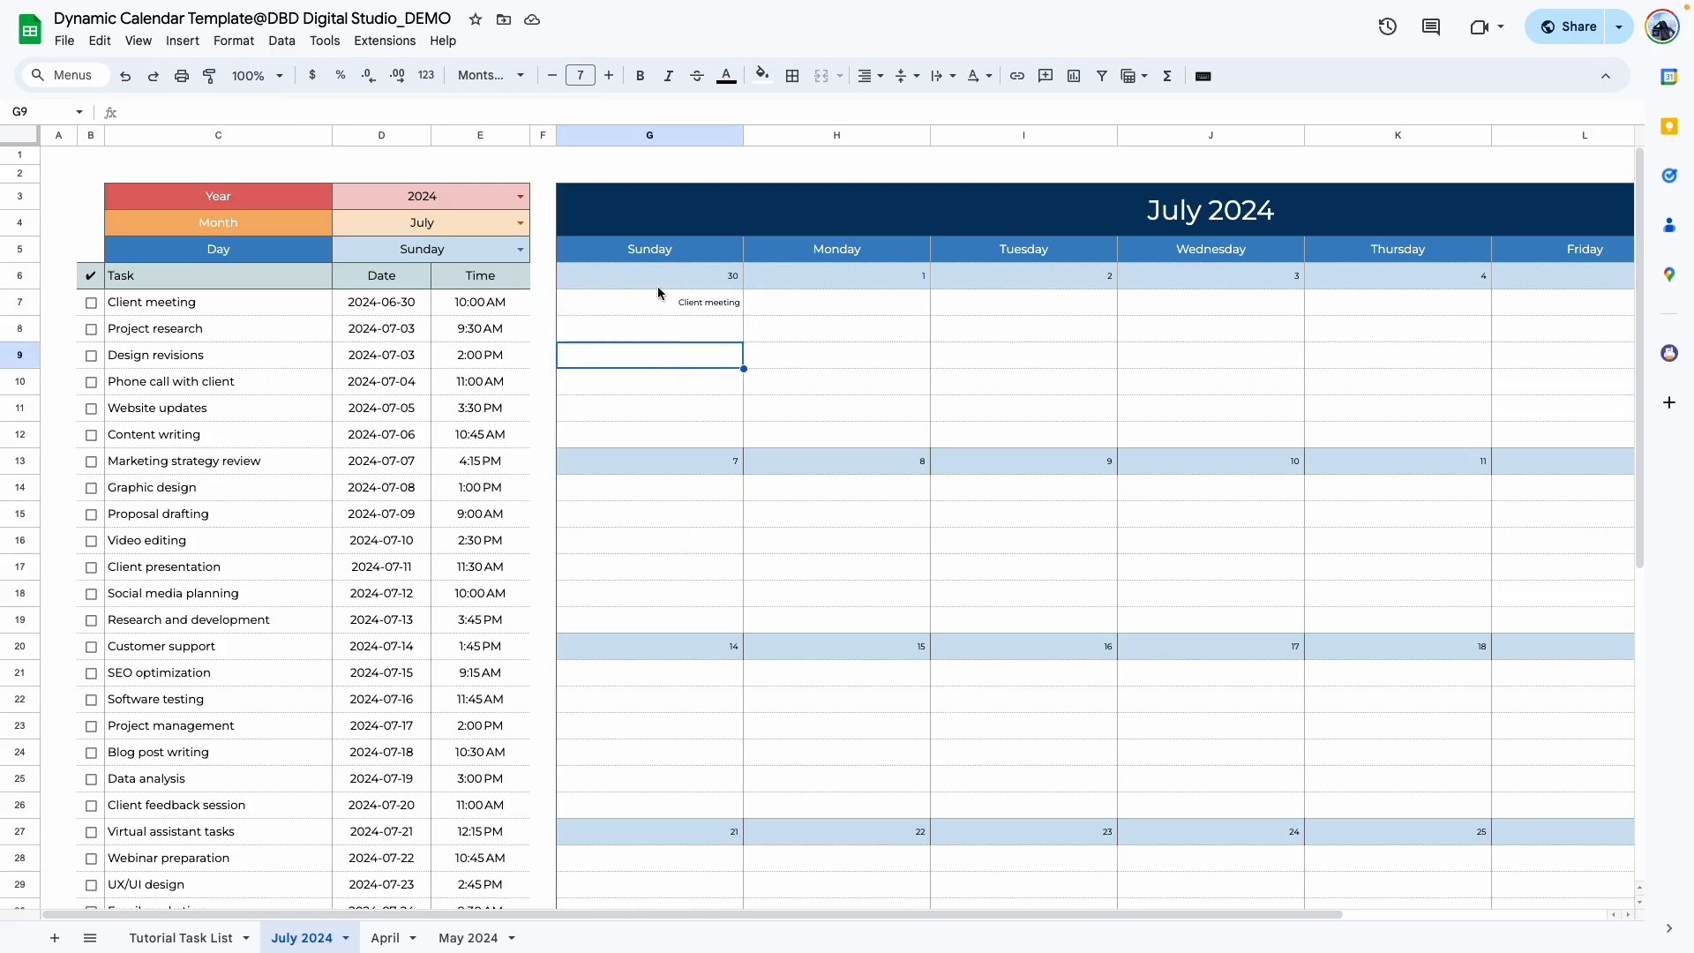
Redate Project research to 30 June, then paste the sorted FILTER formula into H7.
double_click(397, 329)
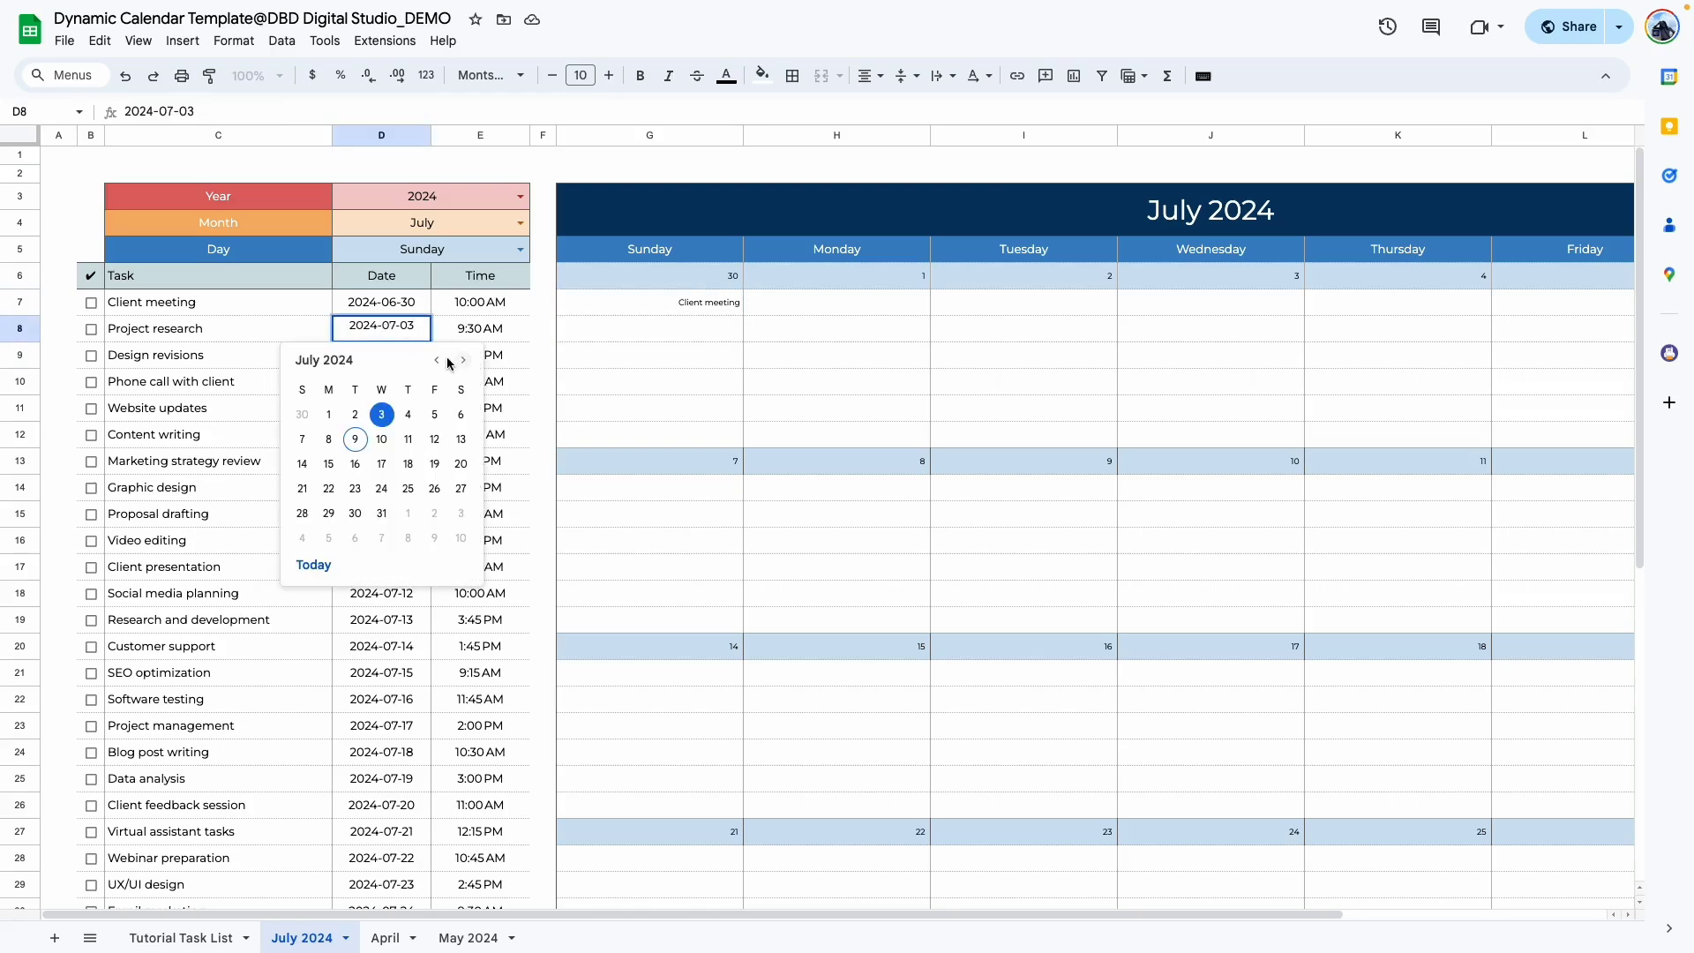
click(436, 360)
click(303, 539)
click(610, 388)
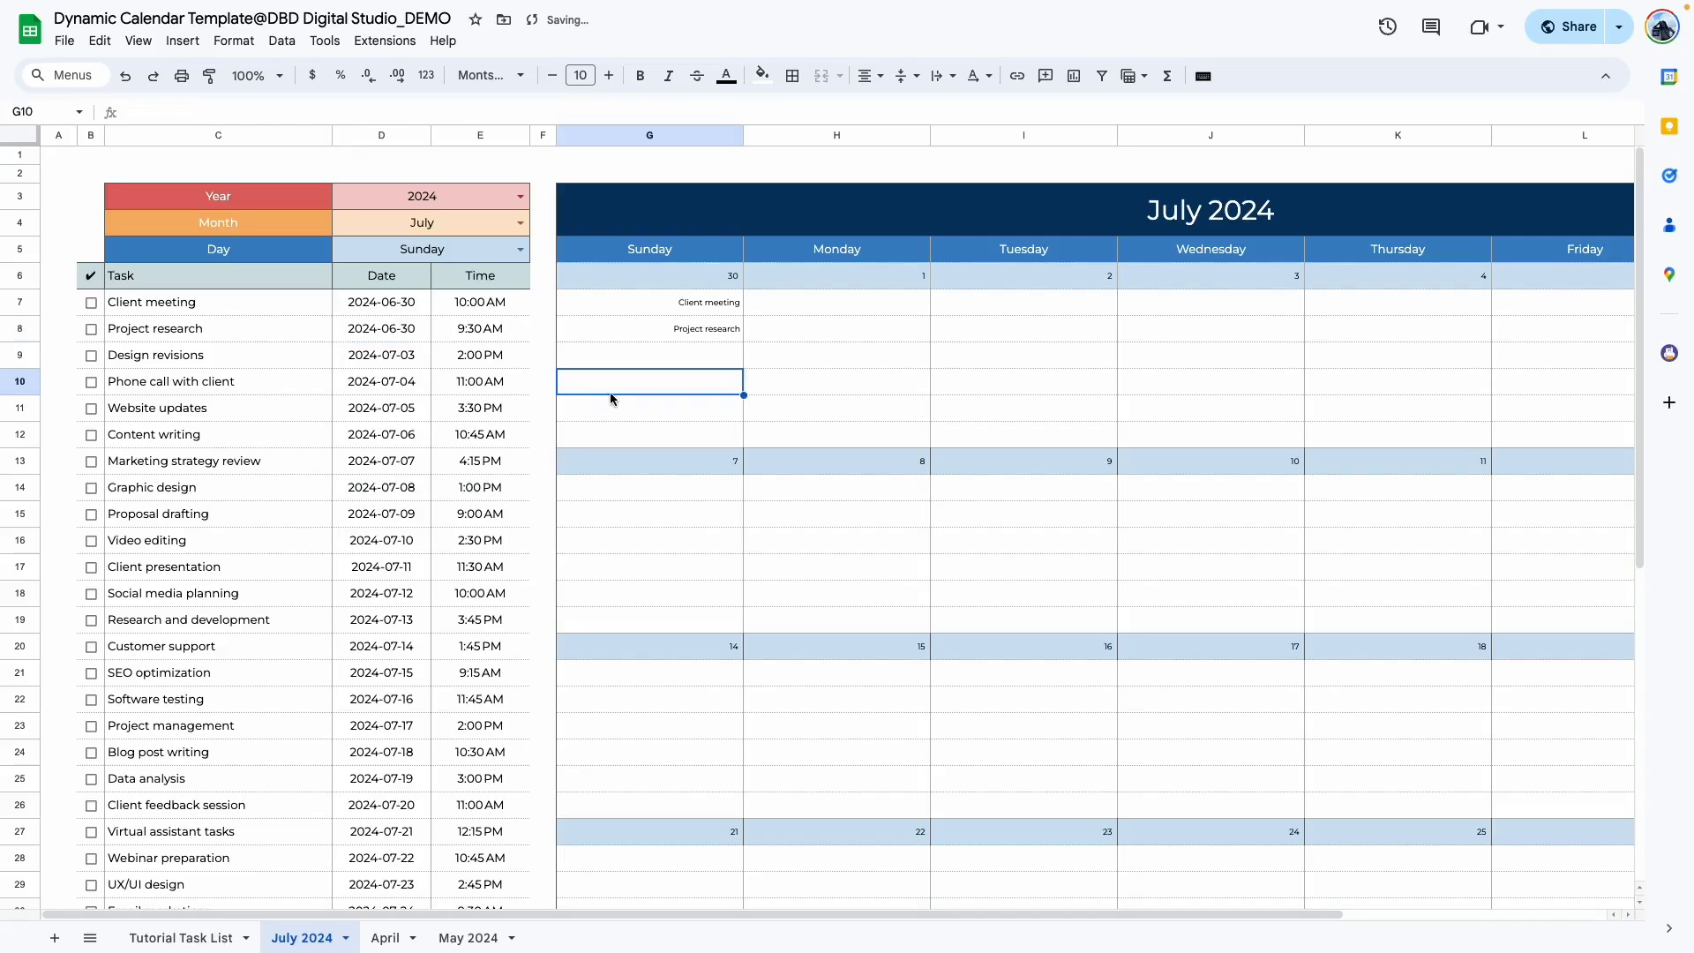
click(648, 330)
key(ctrl+shift+Page_Down)
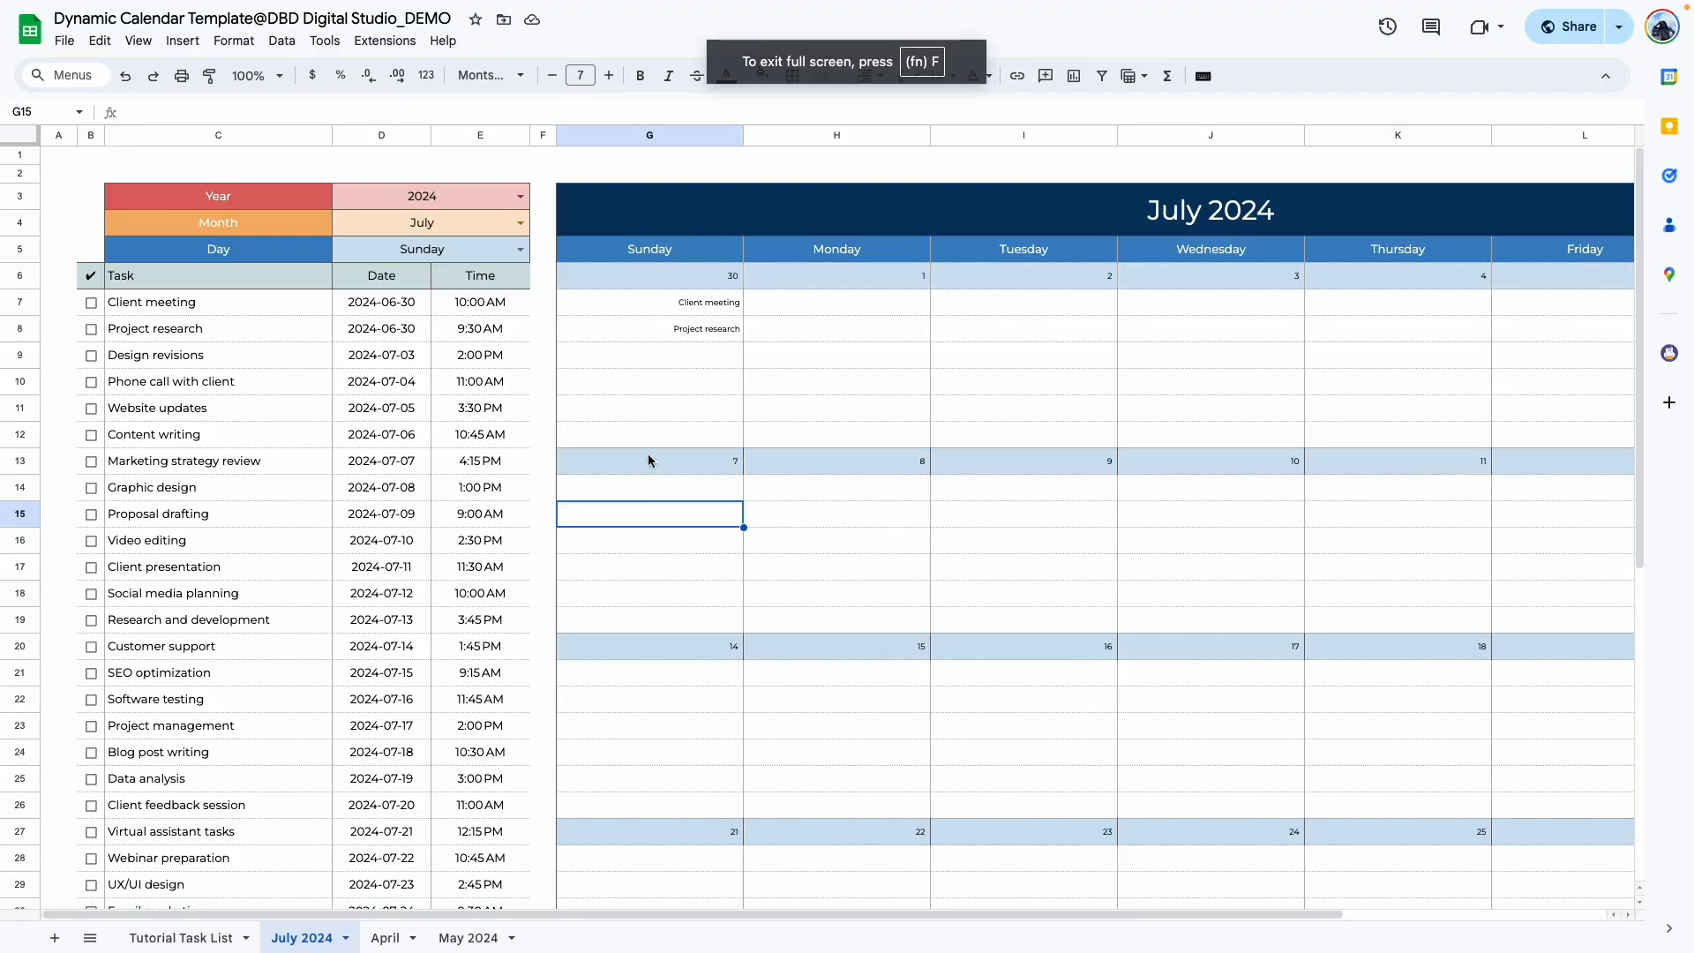
double_click(1262, 434)
text(=SORT(FILTER(C7:C & " (" & E7:E & ")", D7:D = G6), E7:E, TRUE))
mouse_move(1264, 437)
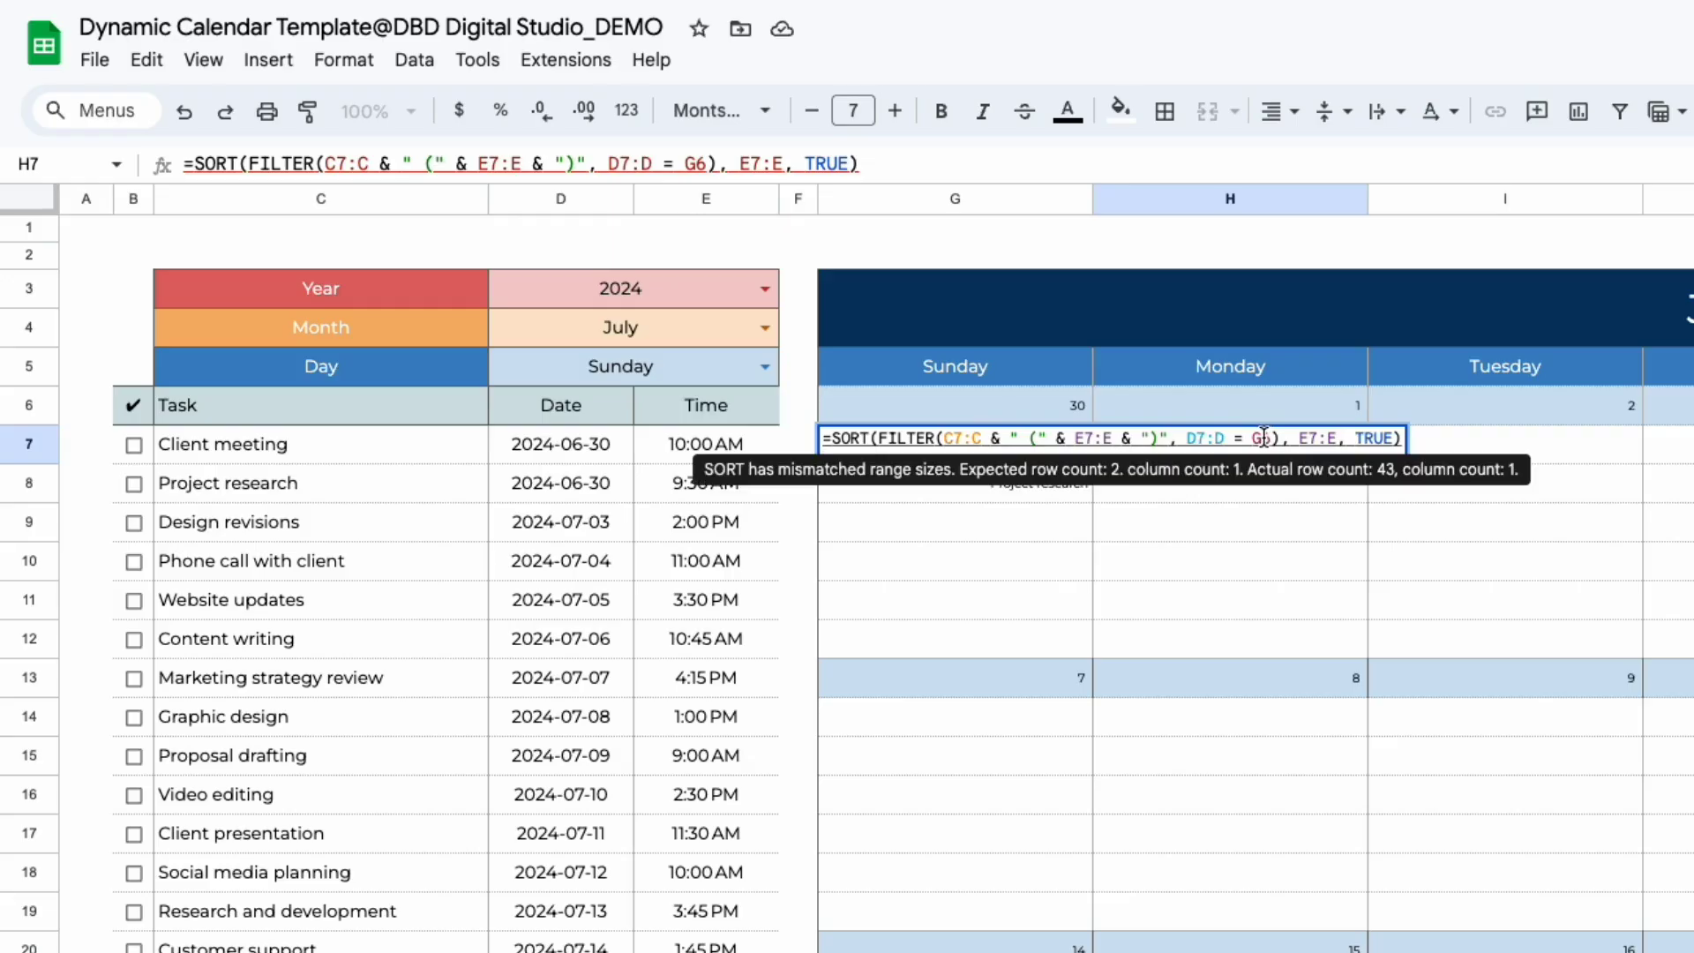
Switch H7's date reference from G6 to H6 and select the resulting SORT range-size error.
click(1261, 434)
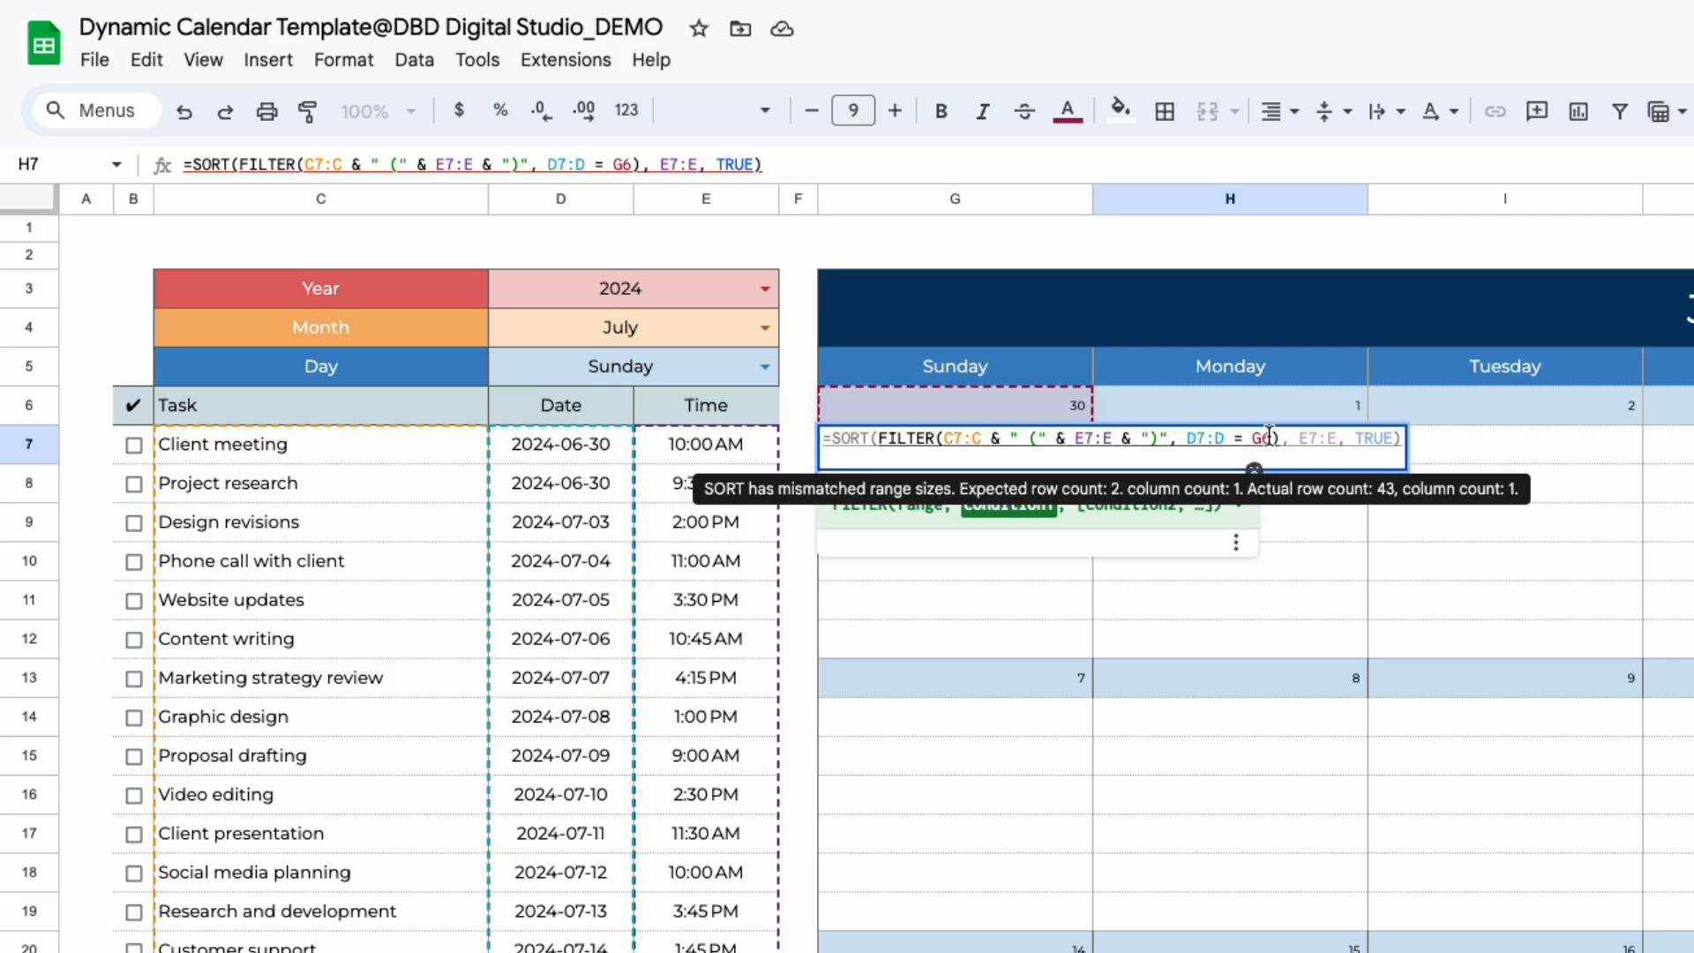
key(BackSpace)
key(BackSpace)
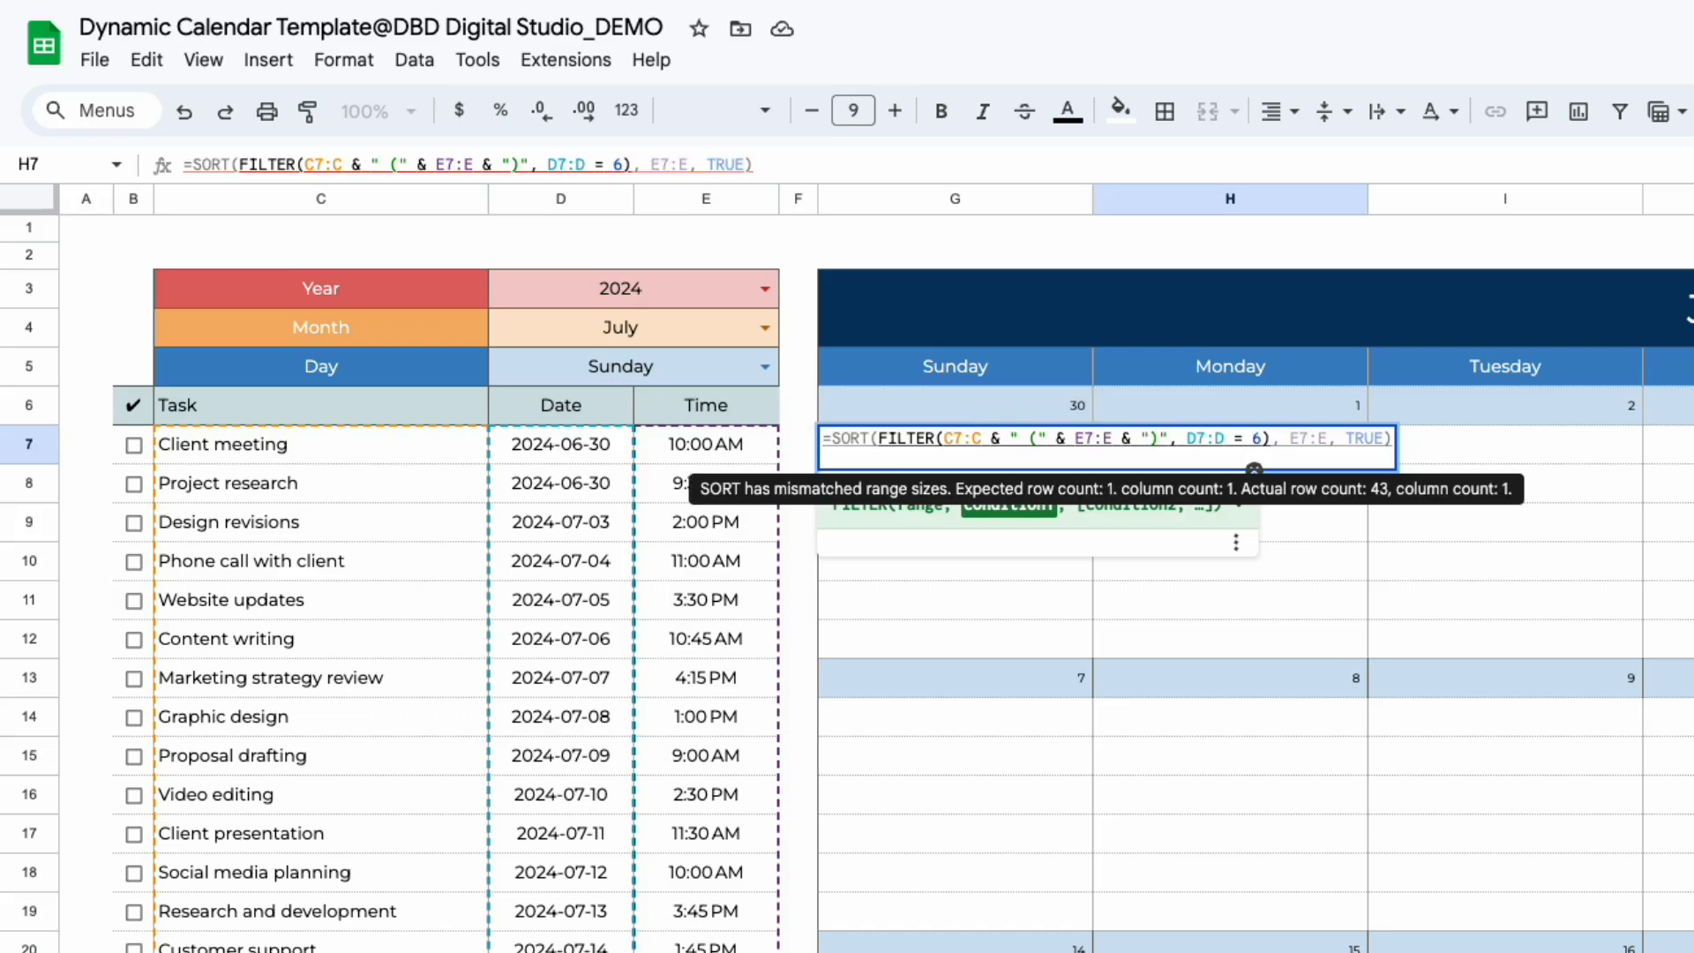
text(h6)
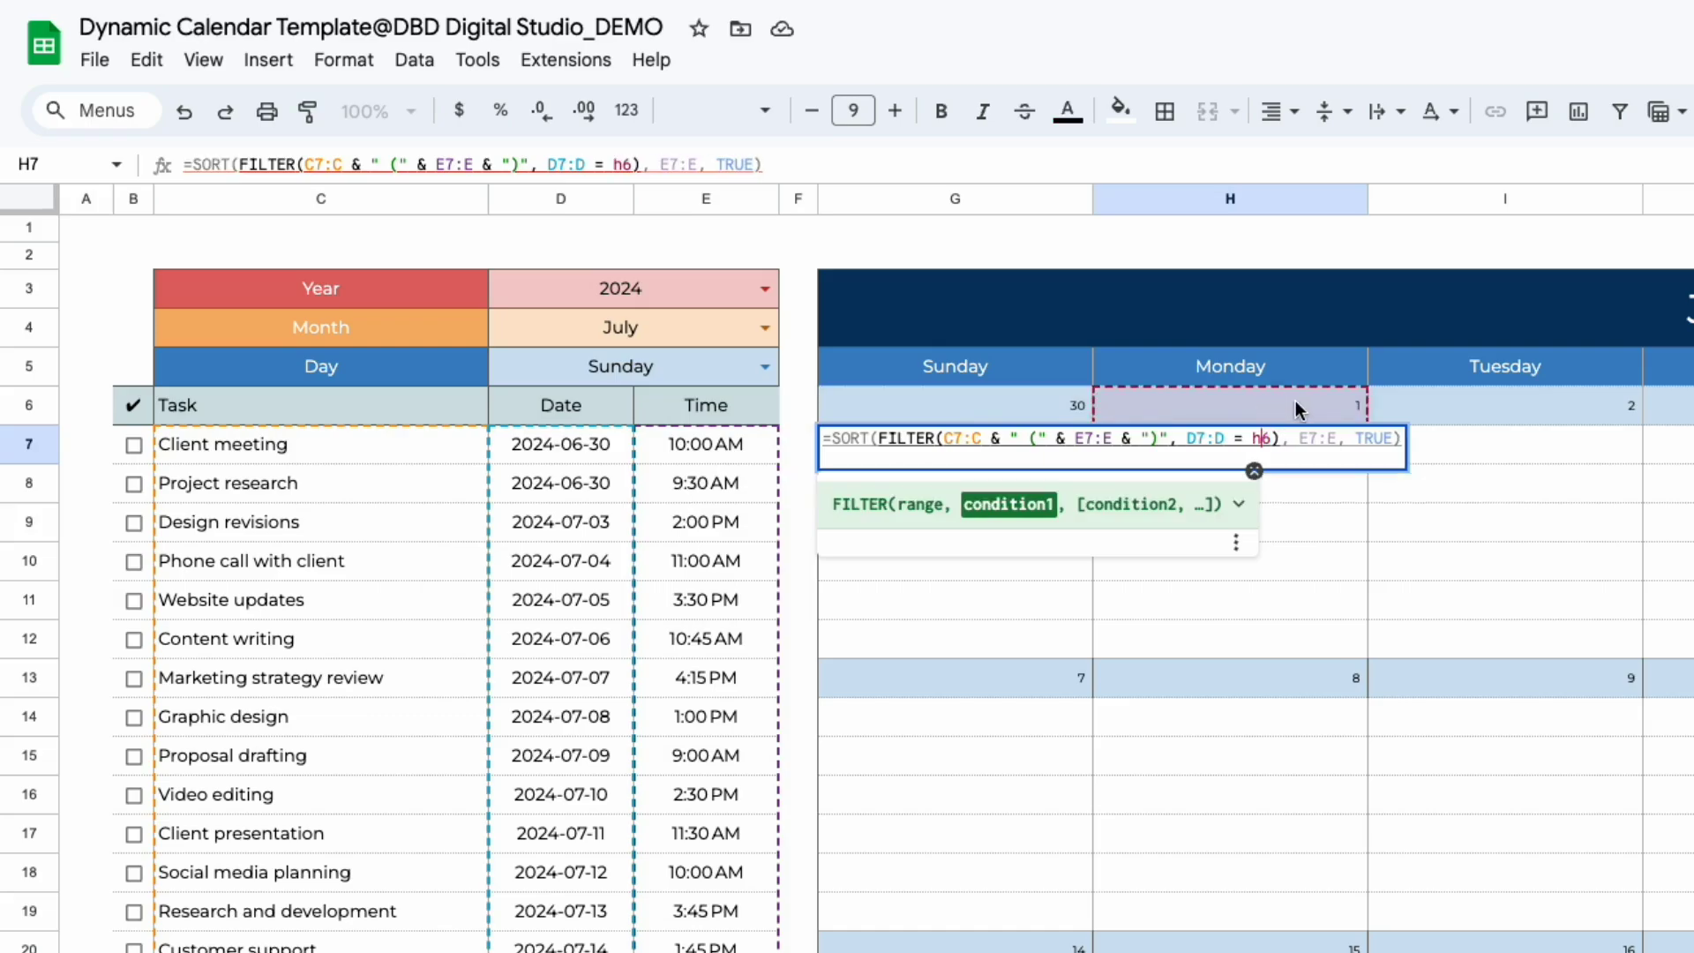
key(Return)
key(Up)
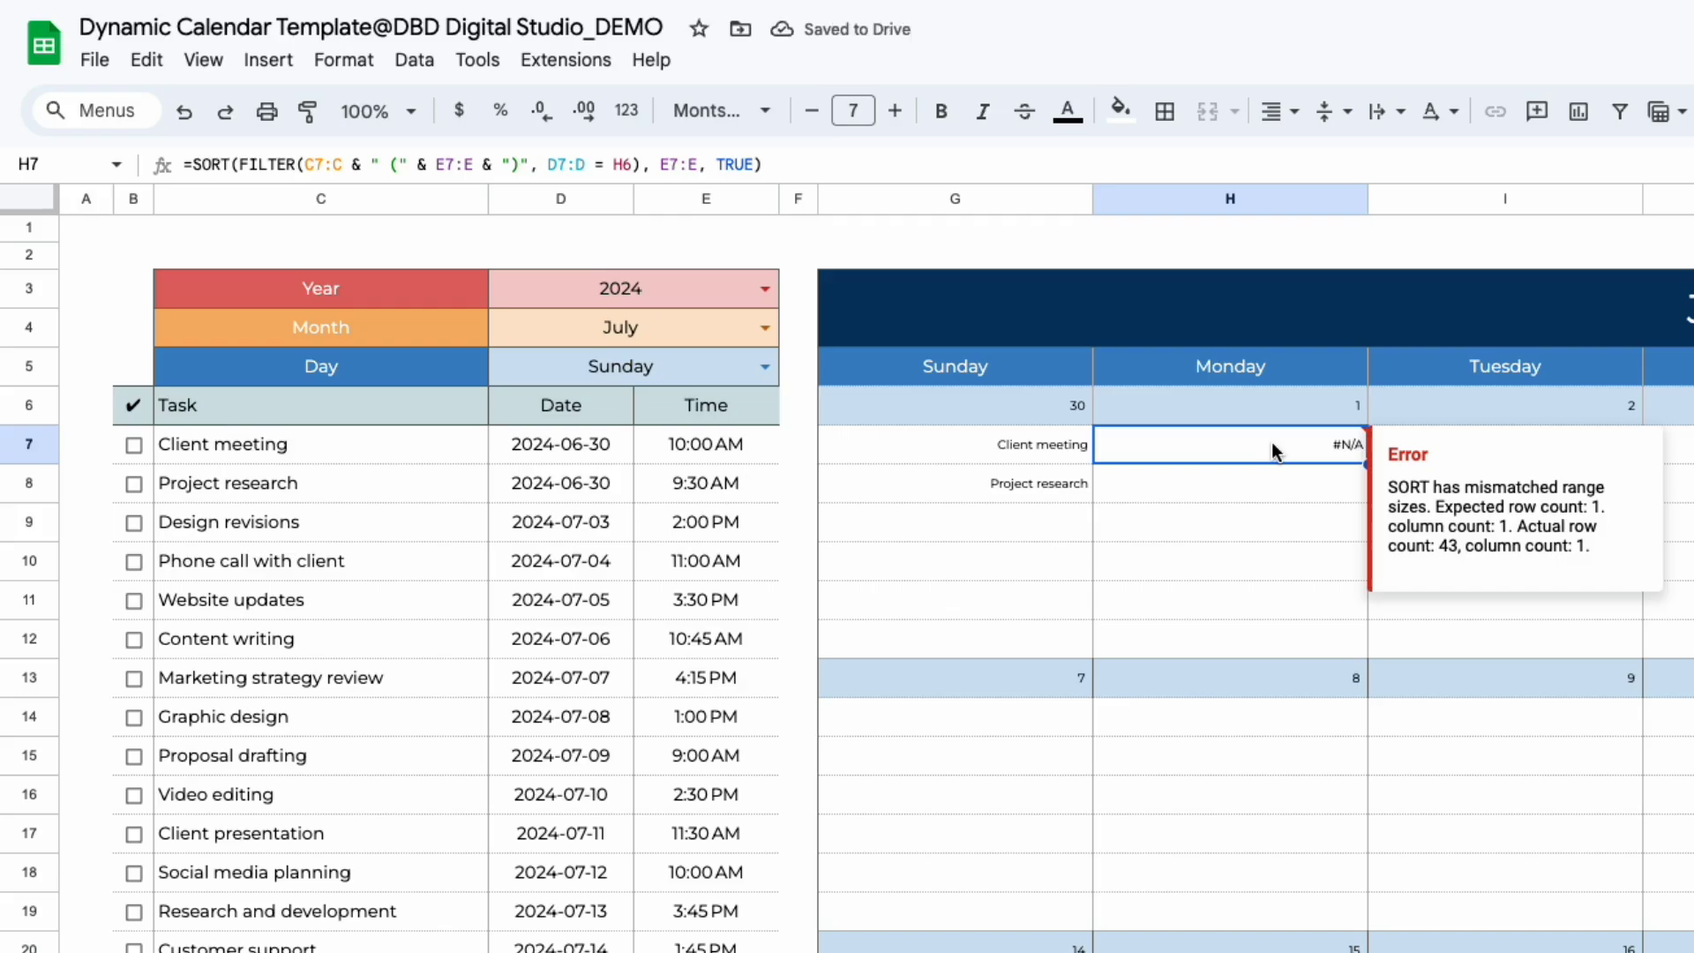
key(Return)
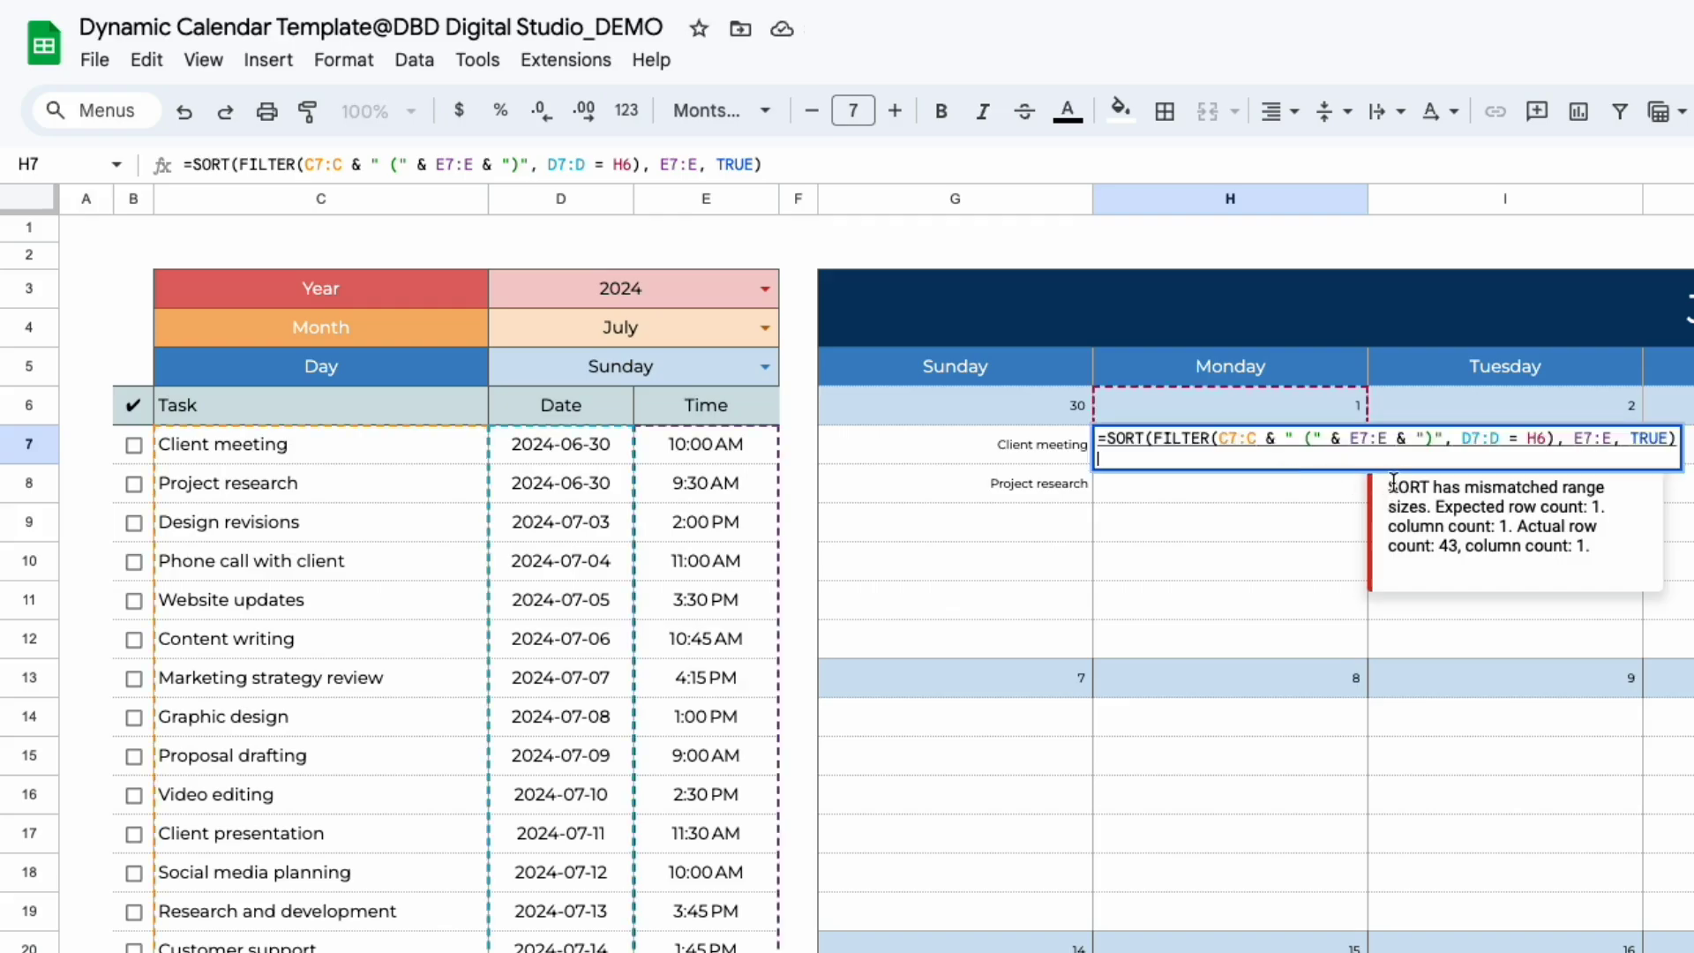
drag(1389, 486, 1614, 556)
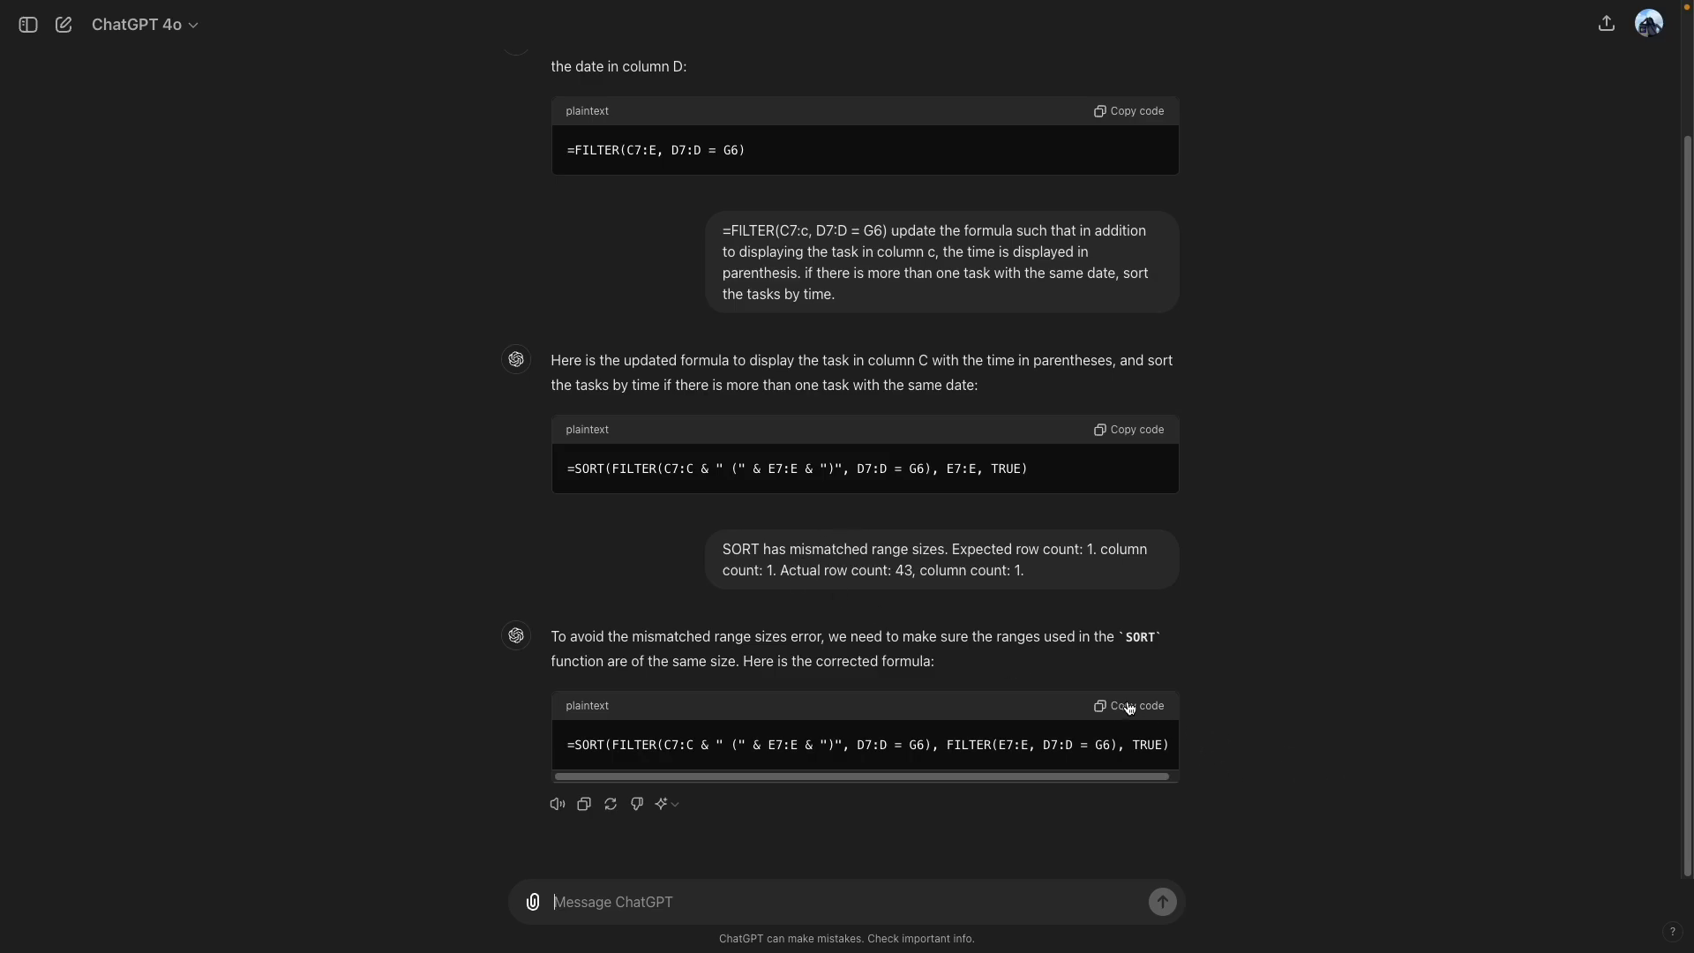
Replace H7's formula with ChatGPT's time-formatted SORT FILTER version.
click(1129, 705)
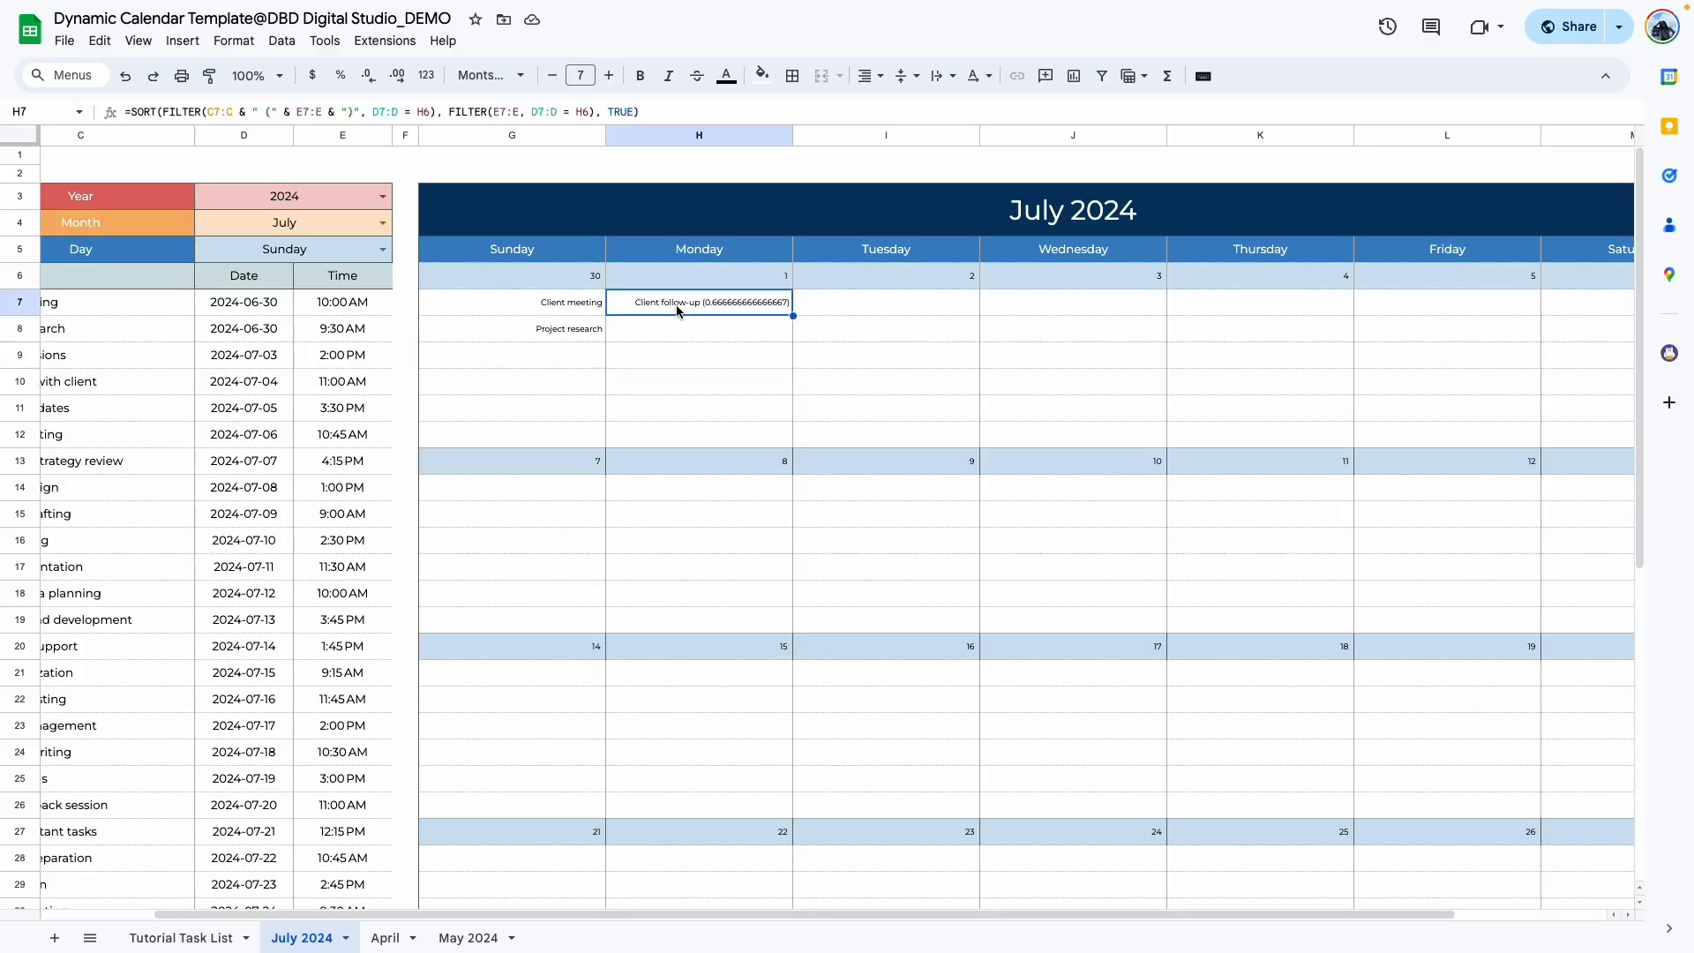
key(ctrl+c)
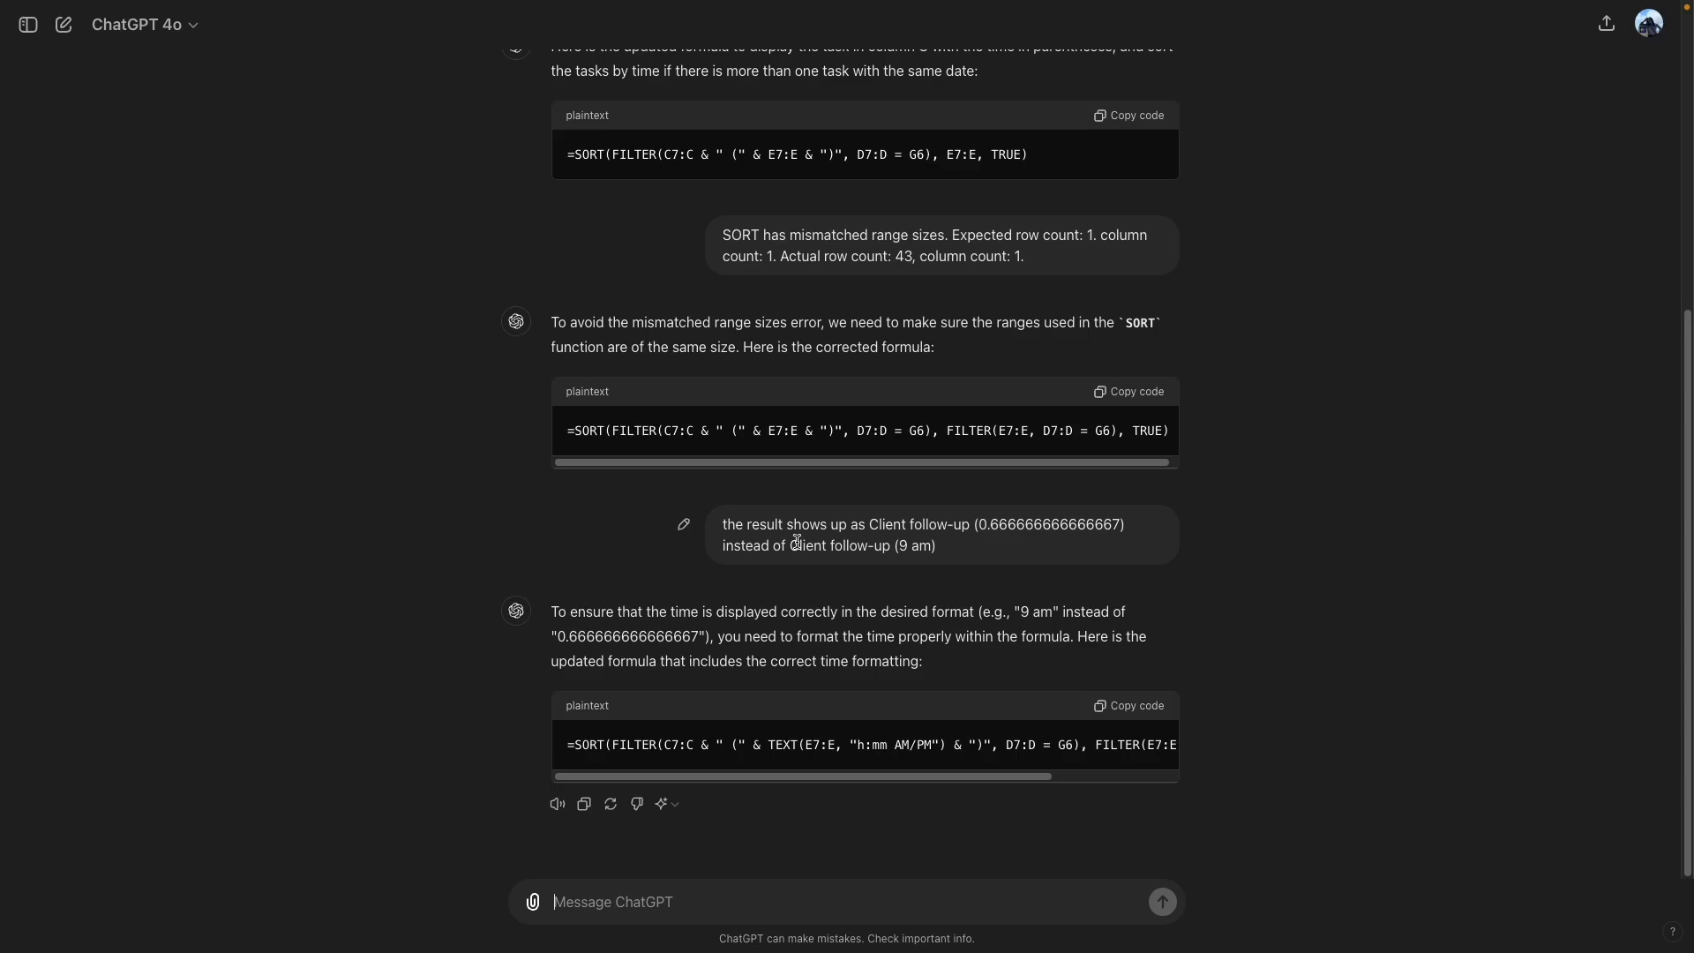
click(1124, 717)
key(BackSpace)
key(Return)
click(666, 305)
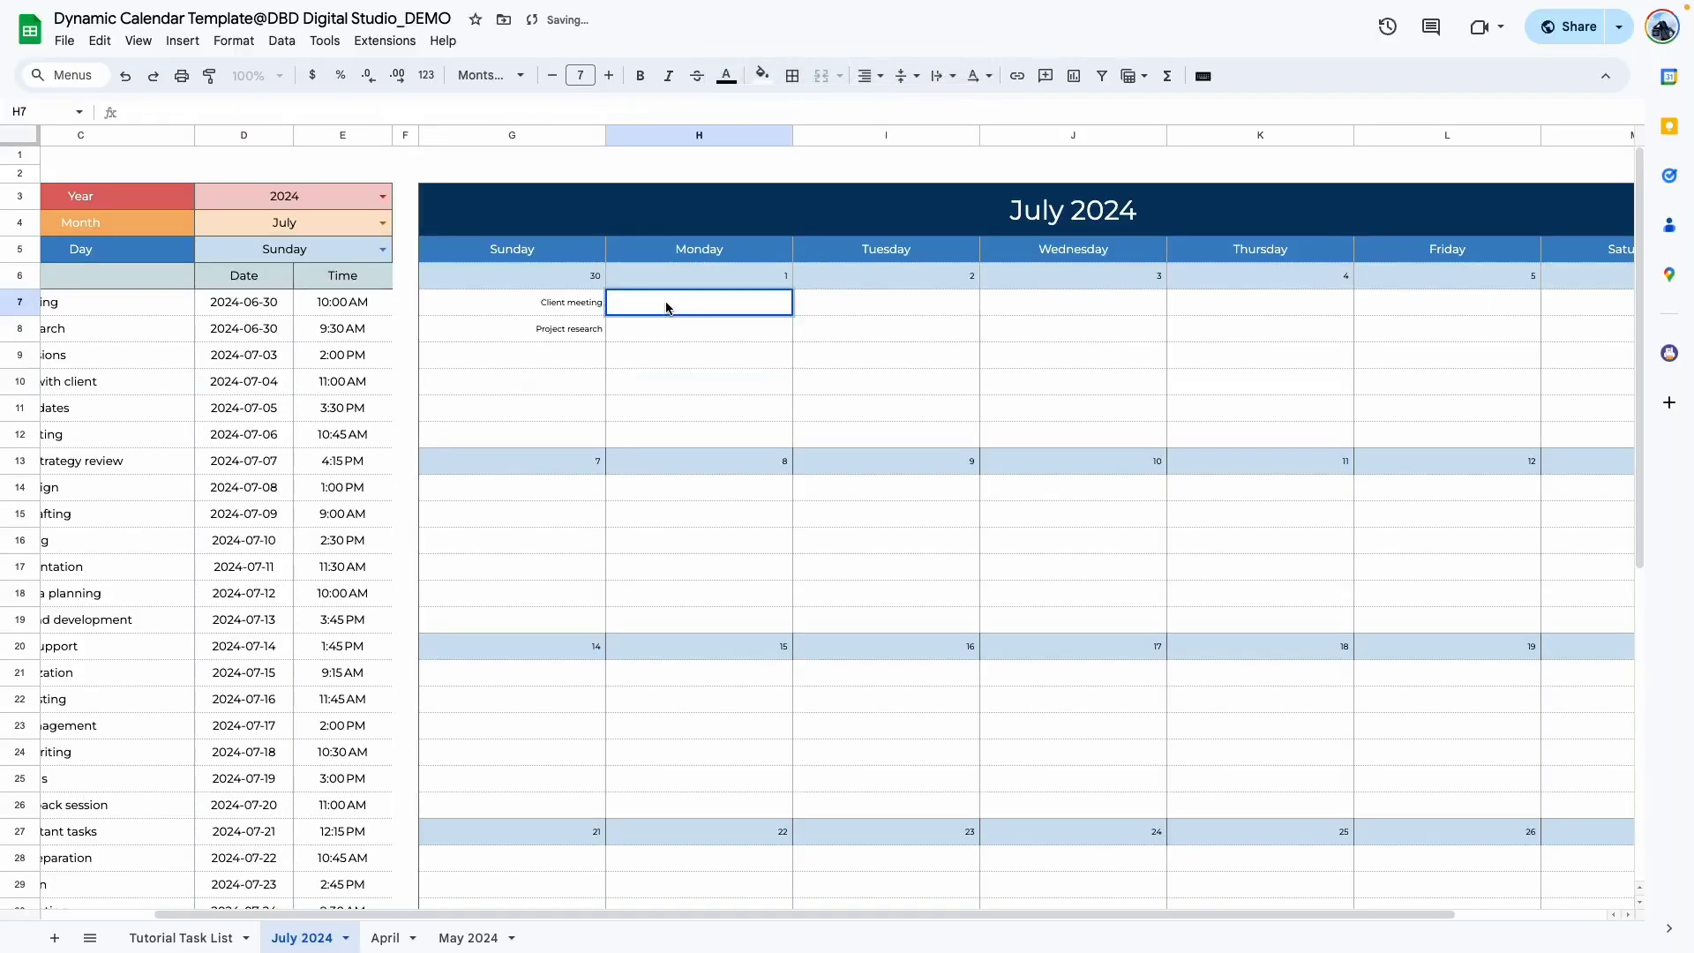
key(ctrl+v)
key(Return)
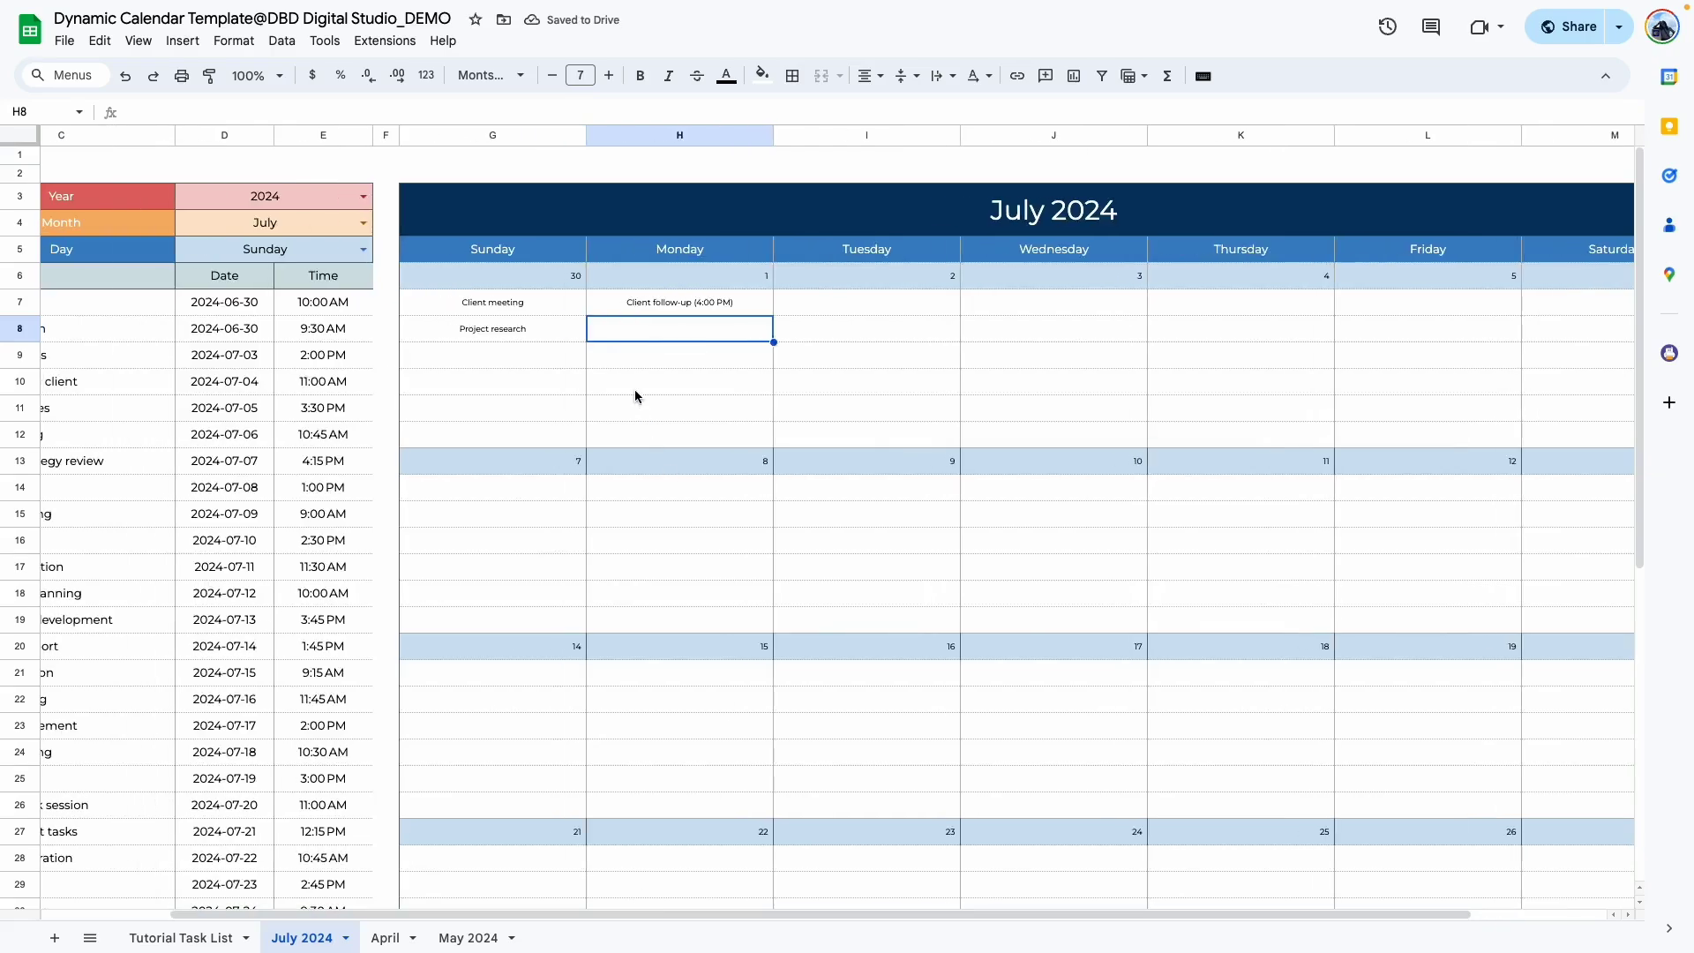
click(710, 302)
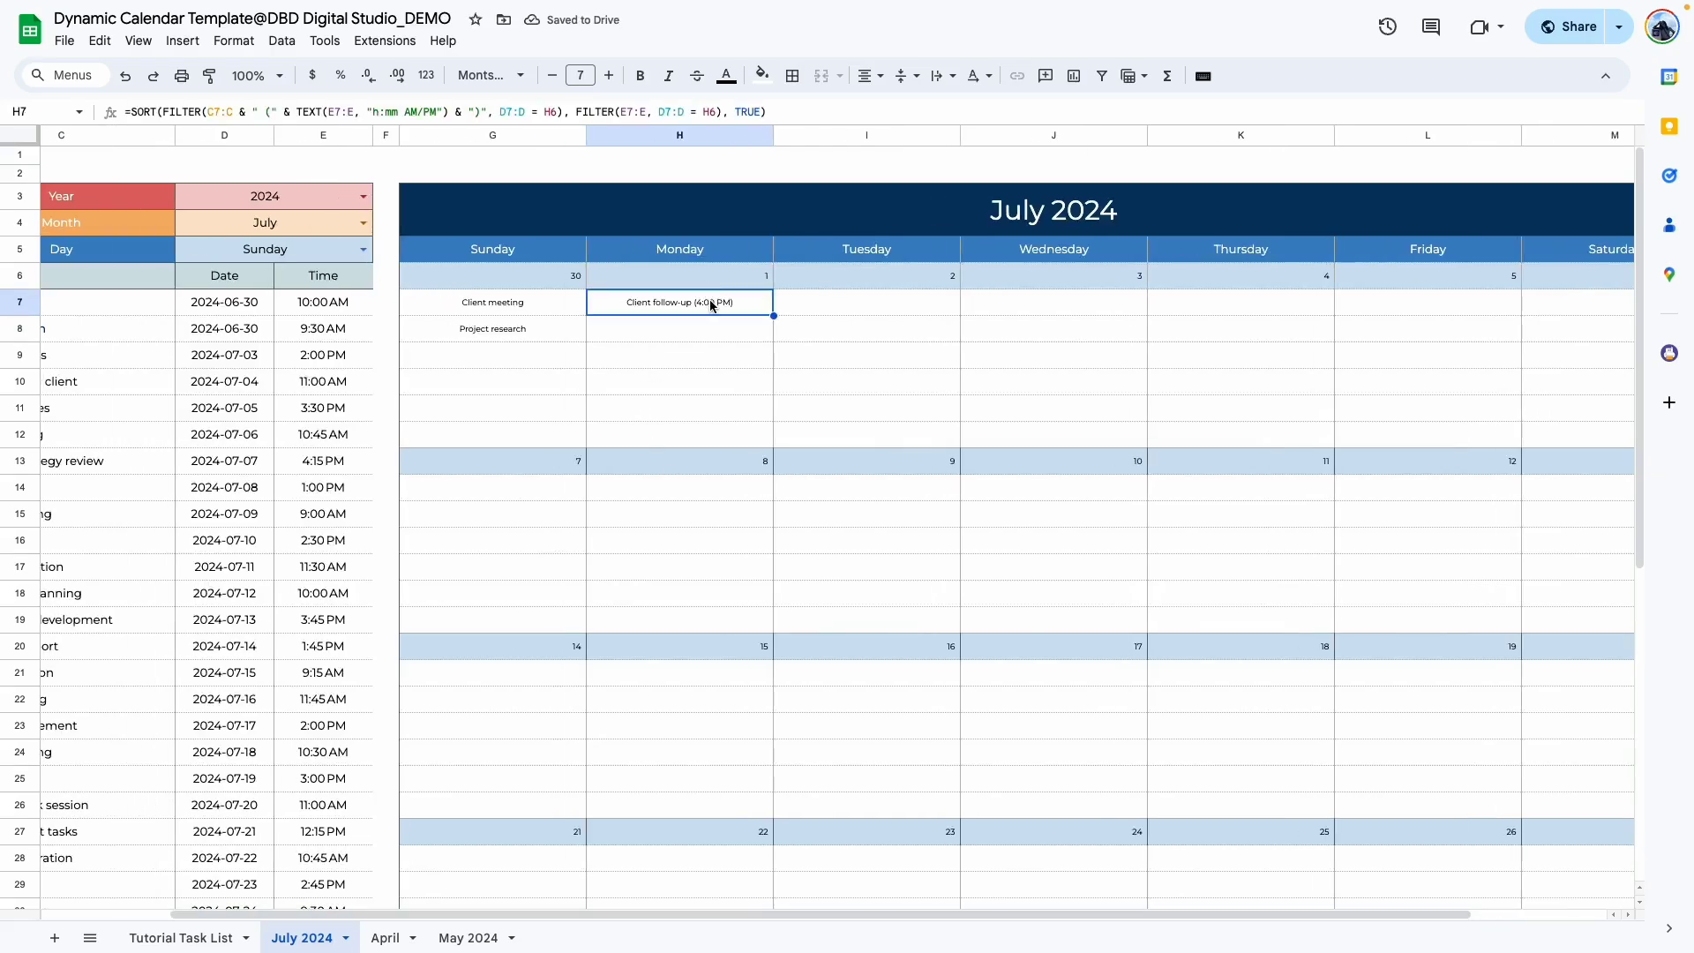
Verify H7 shows 'Client follow-up (4:00 PM)' matching the task's 4:00 PM time.
scroll(692, 306, left, 3)
click(676, 304)
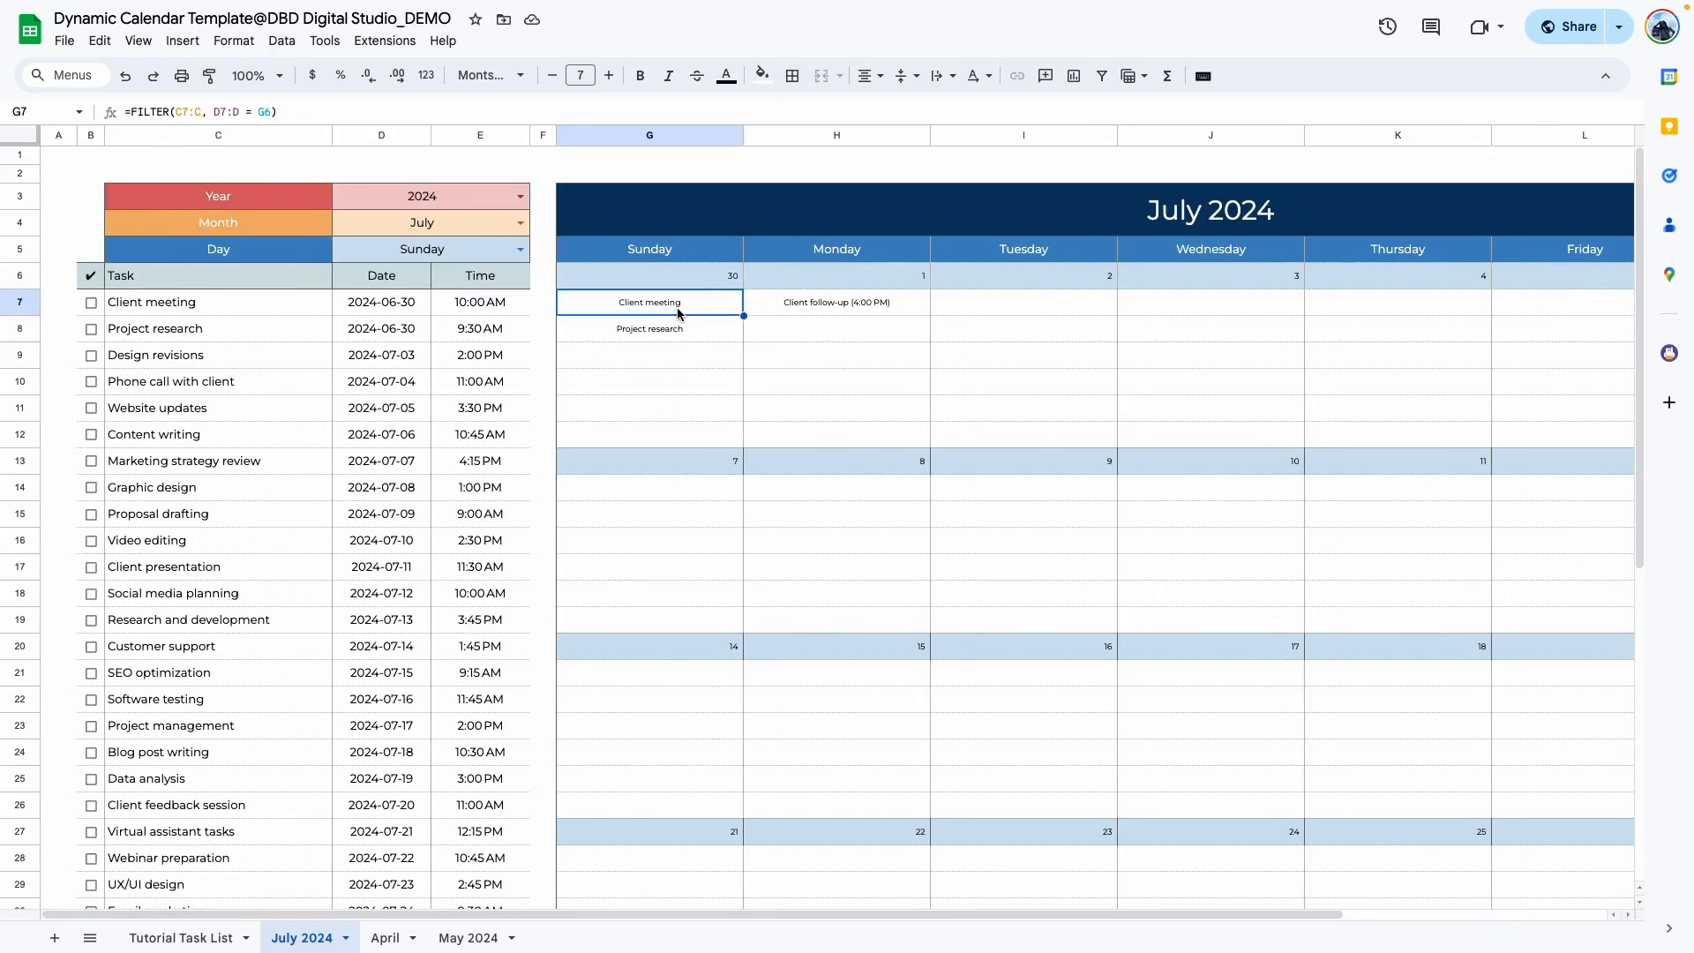
click(861, 302)
scroll(176, 309, down, 5)
click(302, 742)
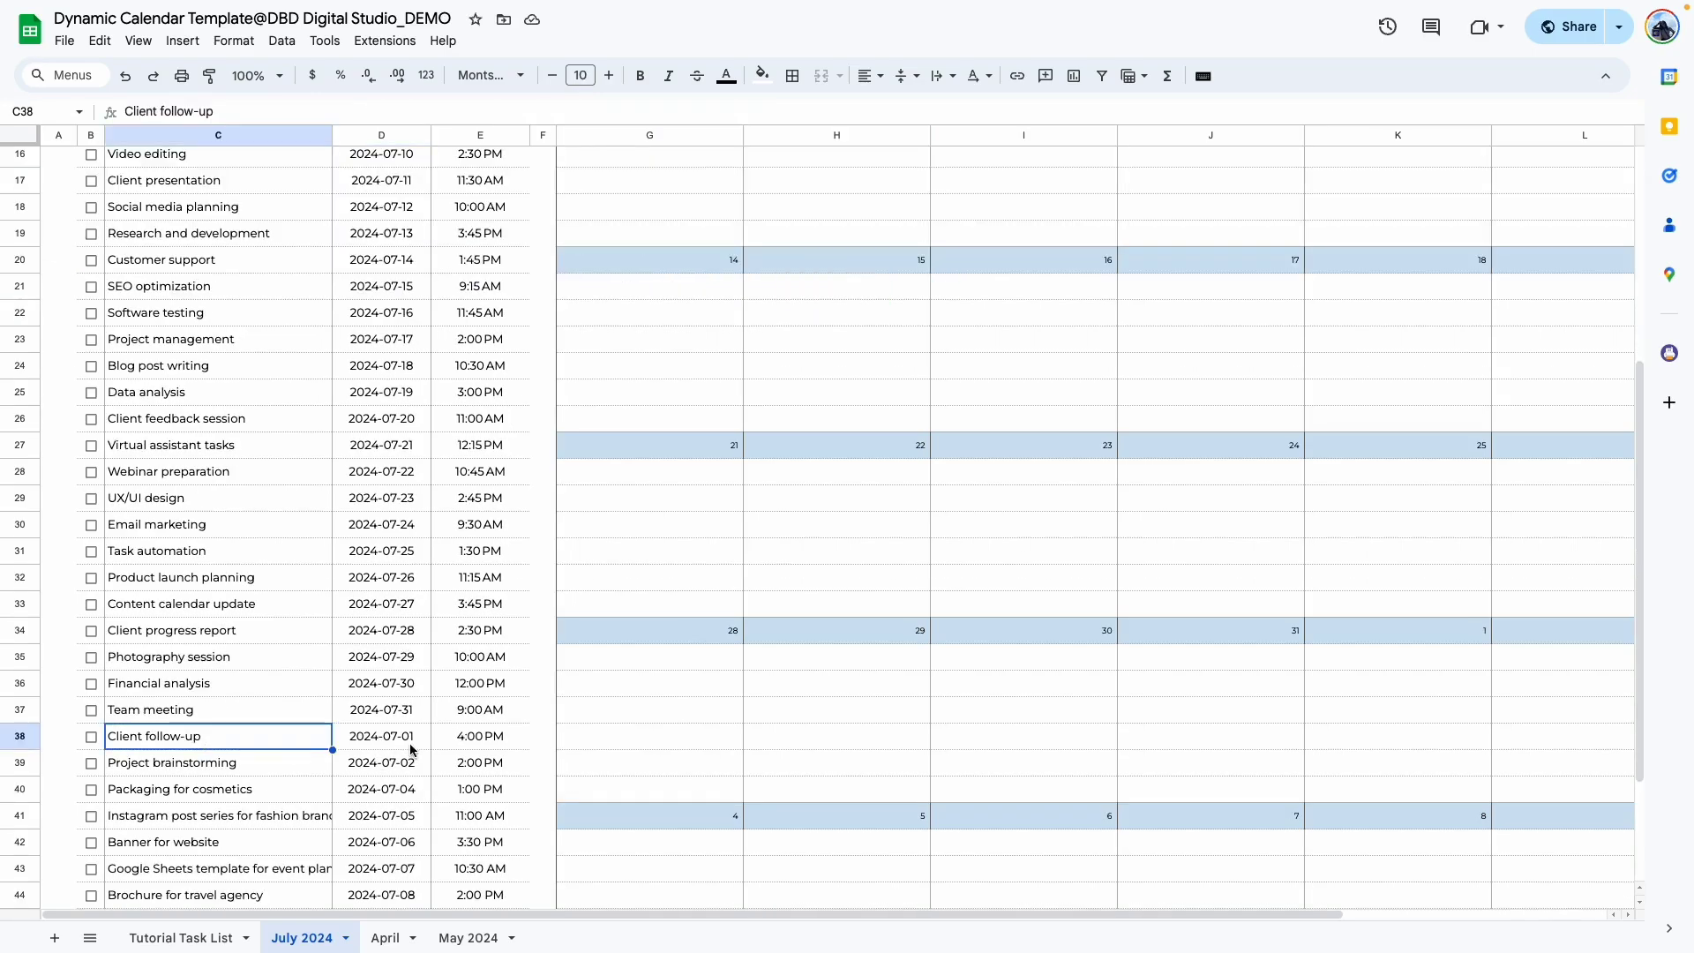
click(487, 746)
scroll(772, 556, up, 5)
click(874, 351)
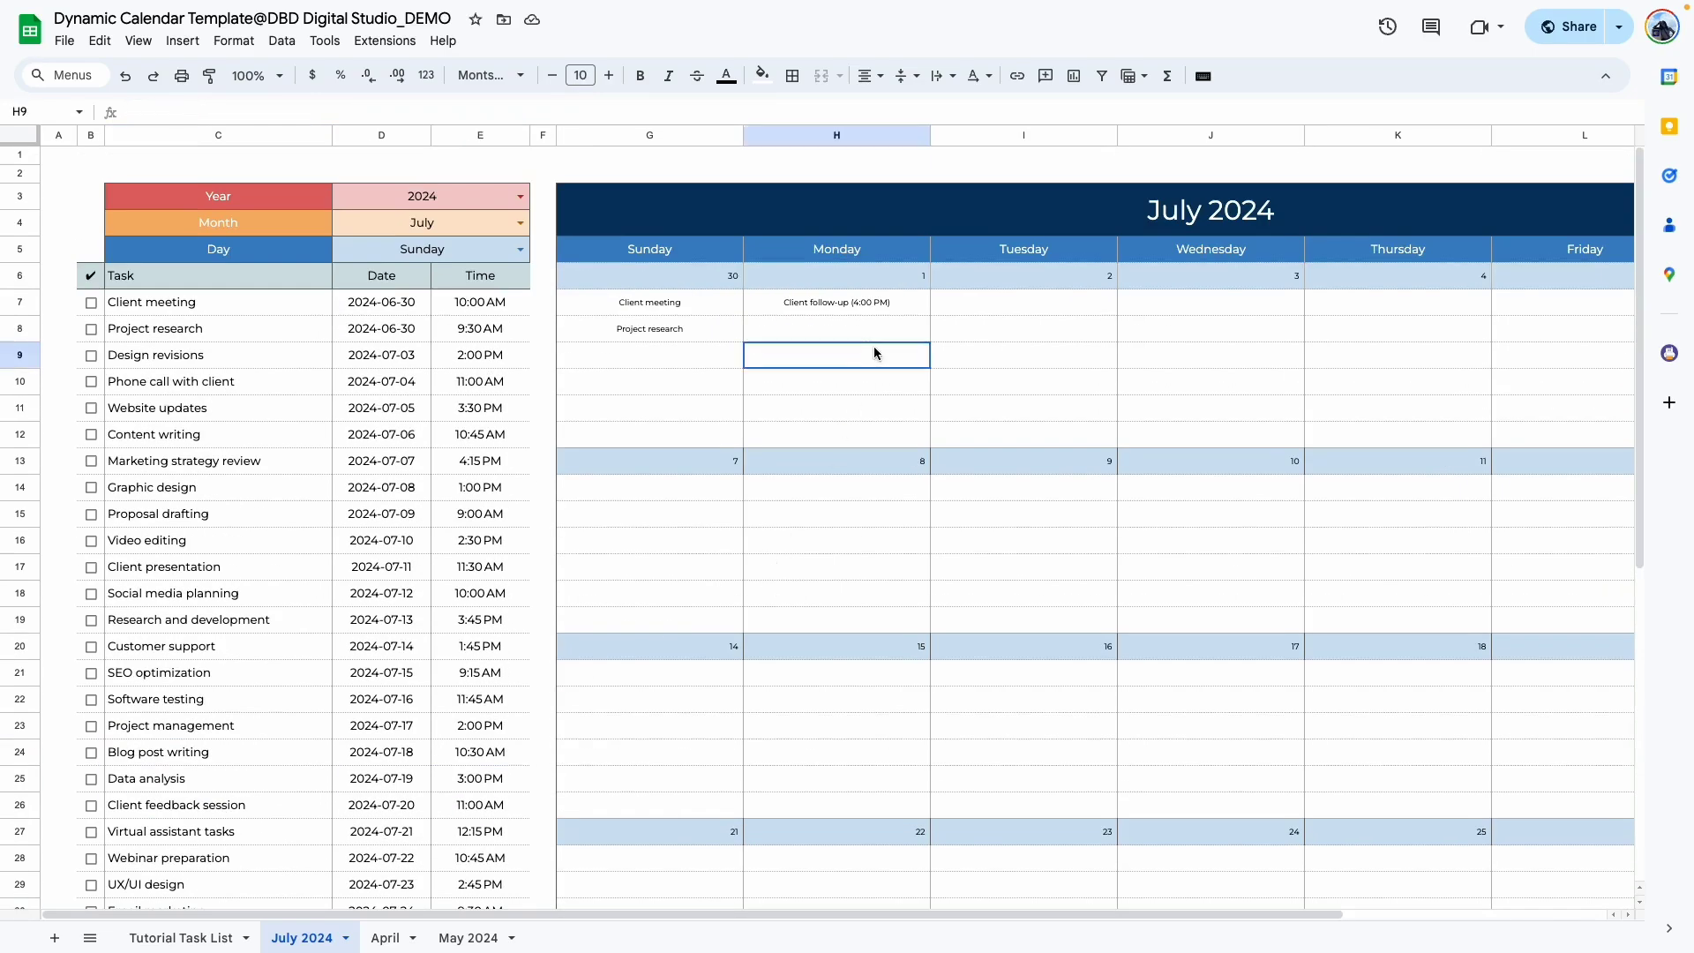
click(847, 303)
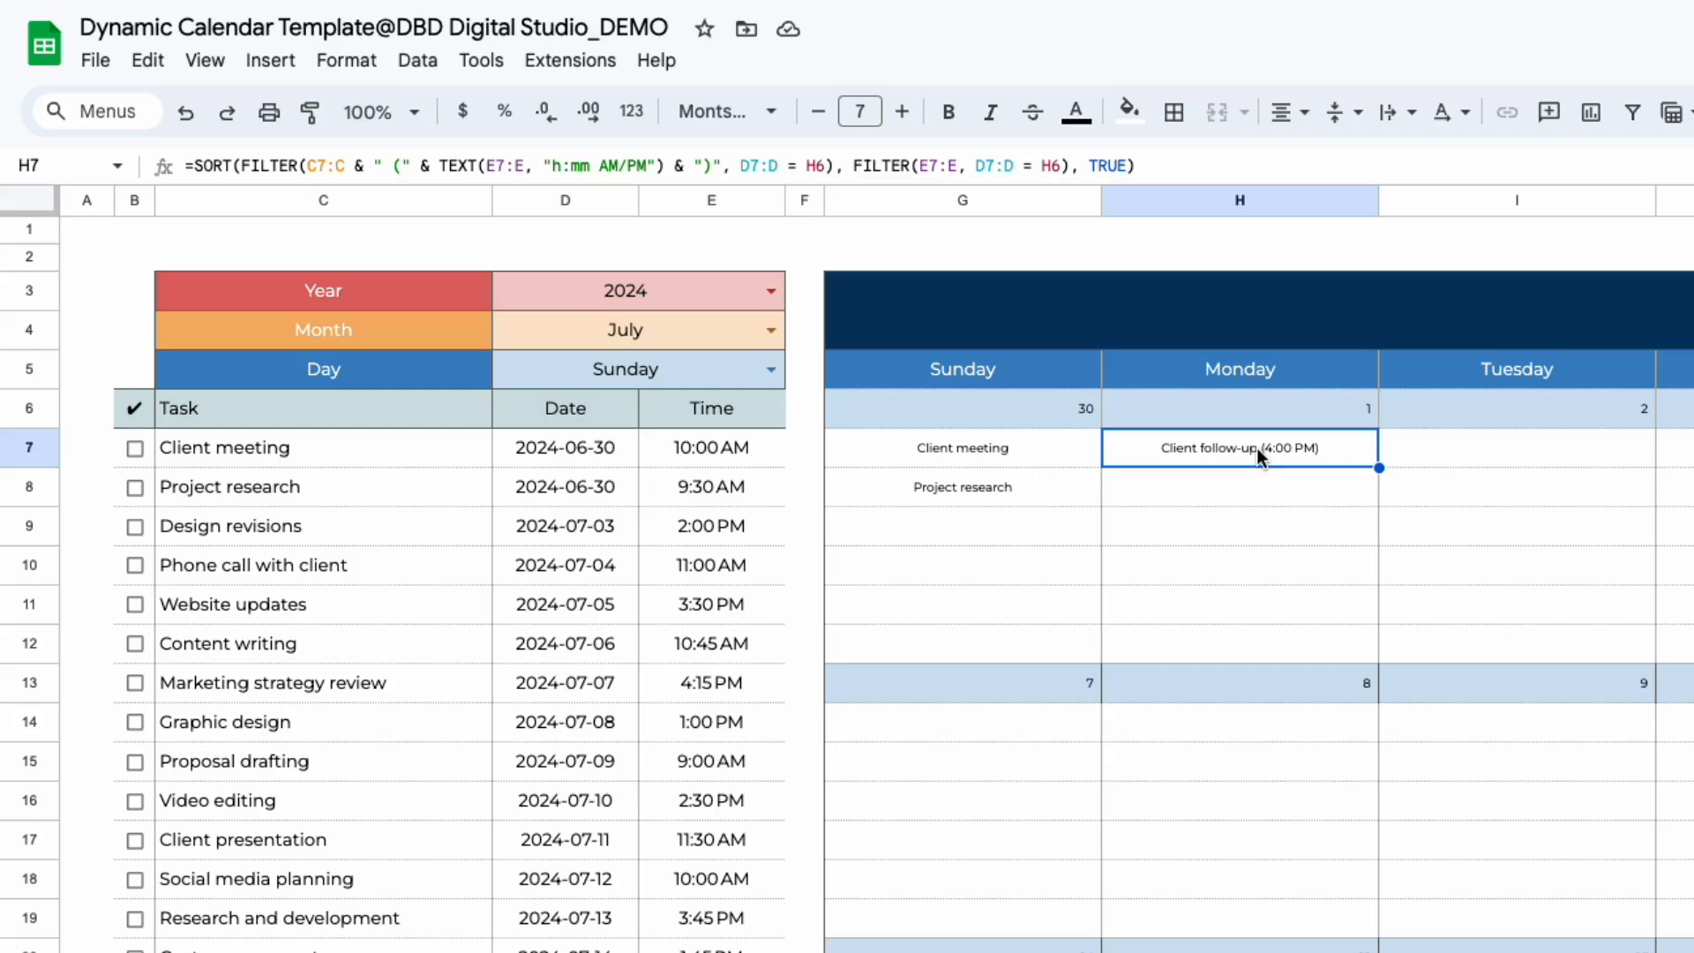
Test pasting H7's formula into I7 for Tuesday 2, then undo it.
key(ctrl+c)
click(1517, 446)
key(ctrl+v)
double_click(1491, 453)
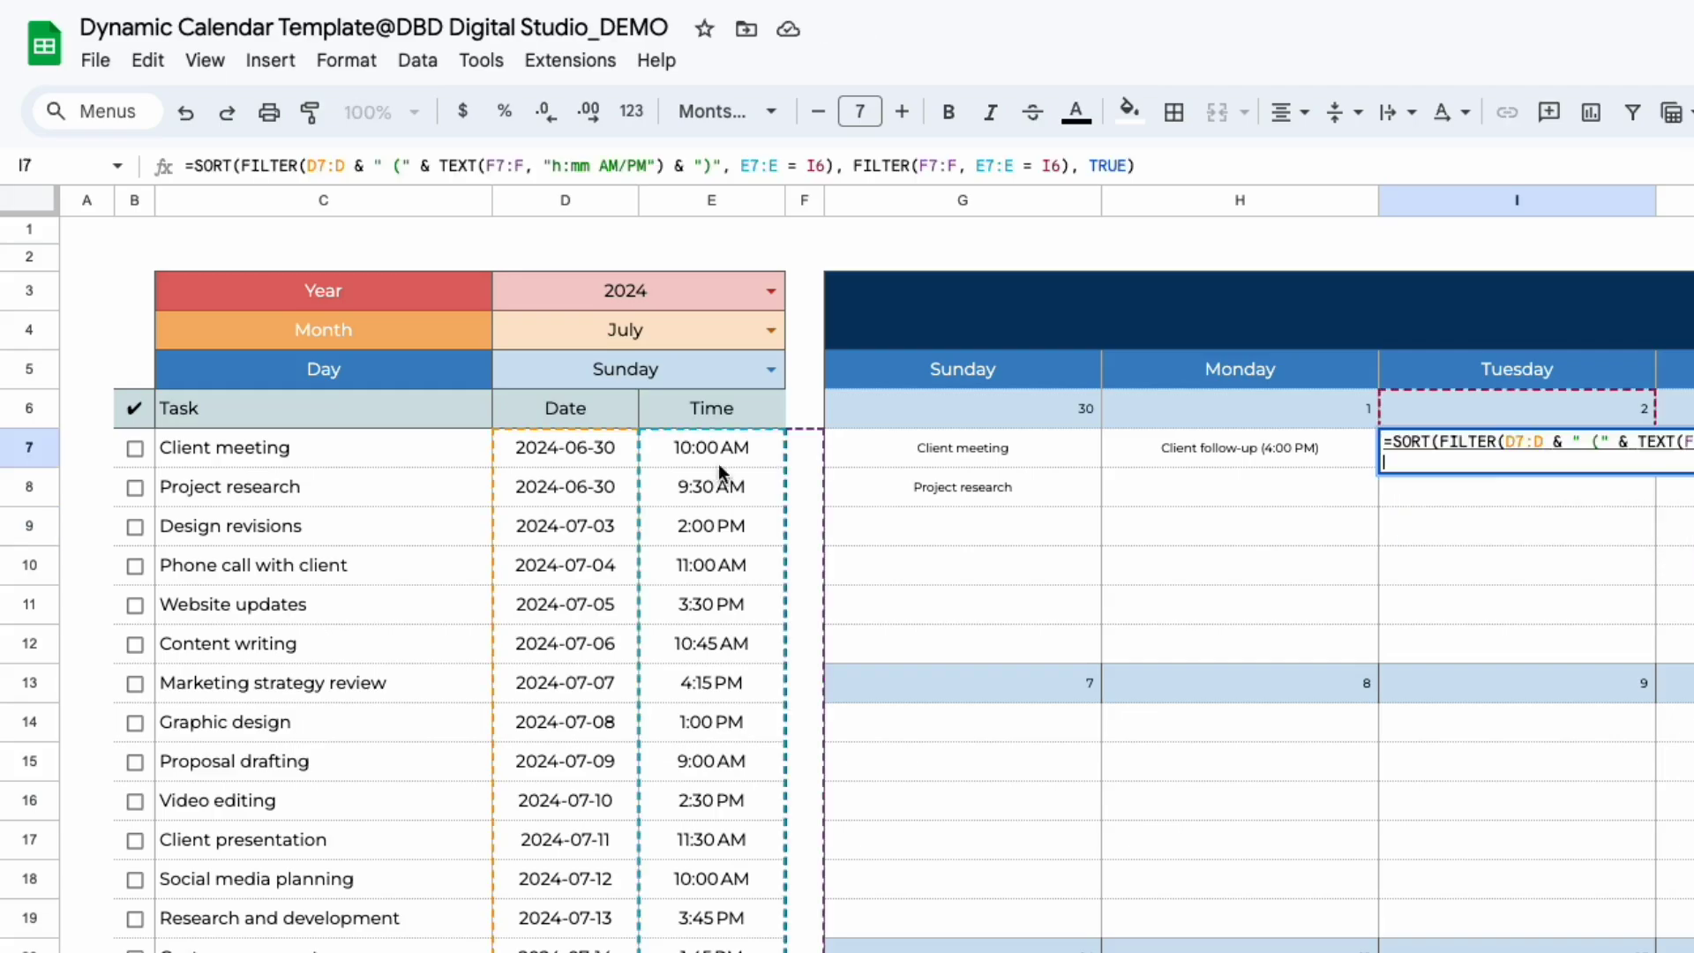
key(alt+Return)
click(1220, 529)
key(ctrl+z)
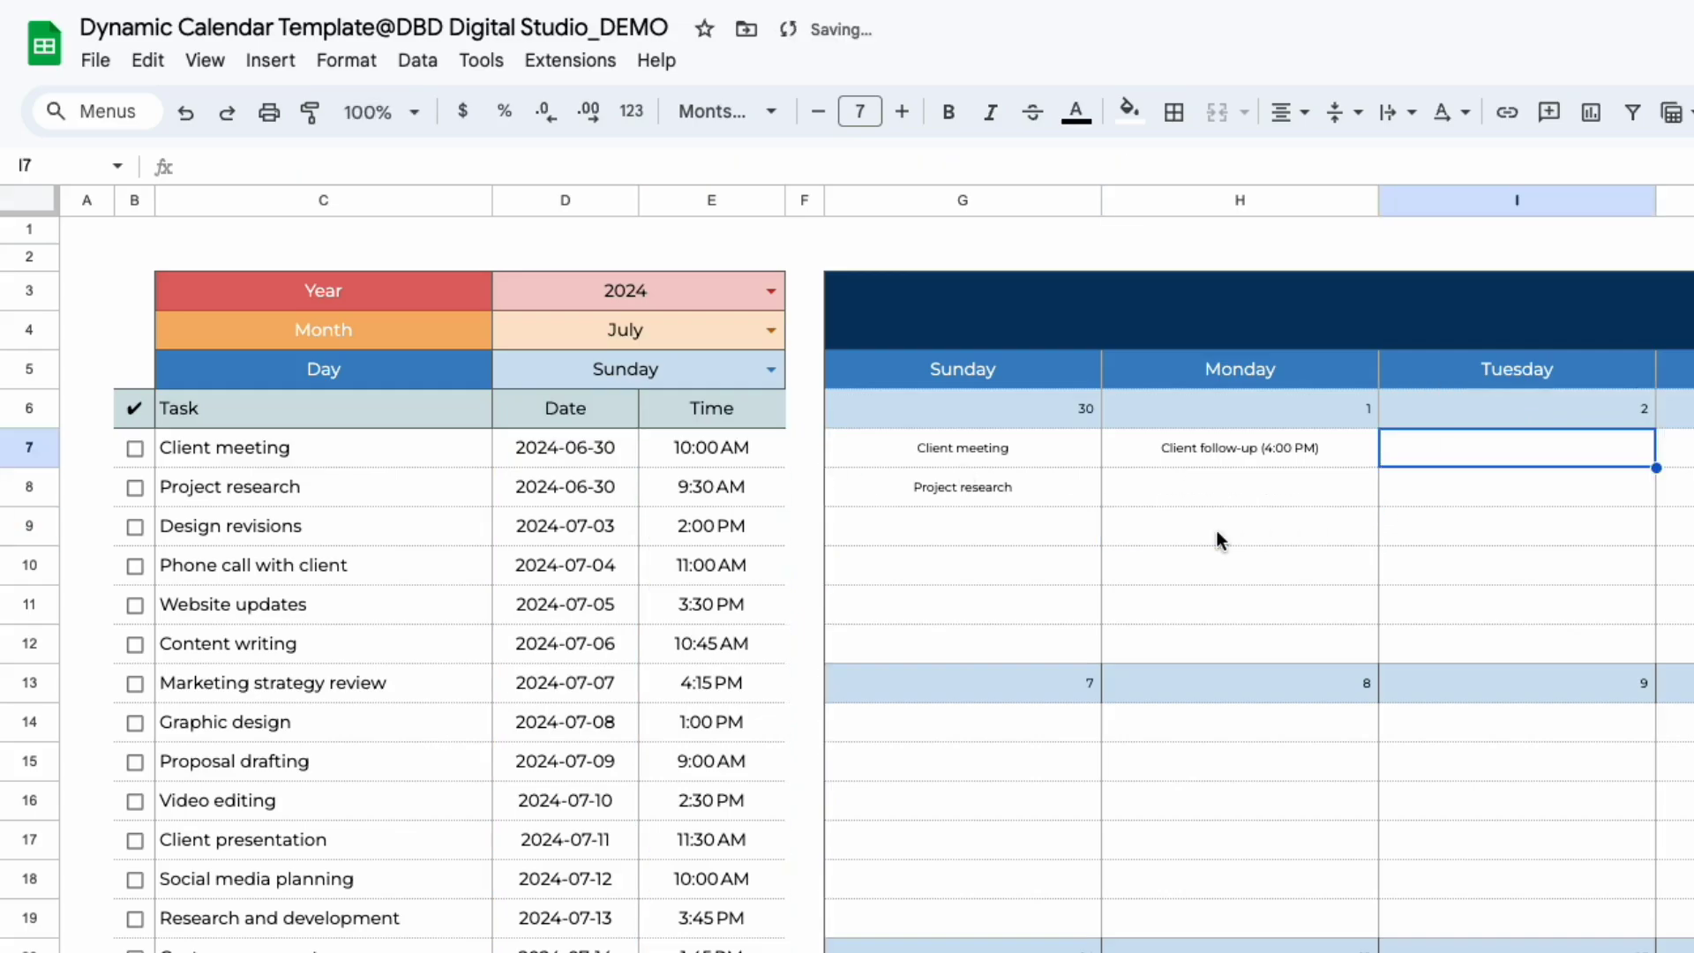
click(1231, 443)
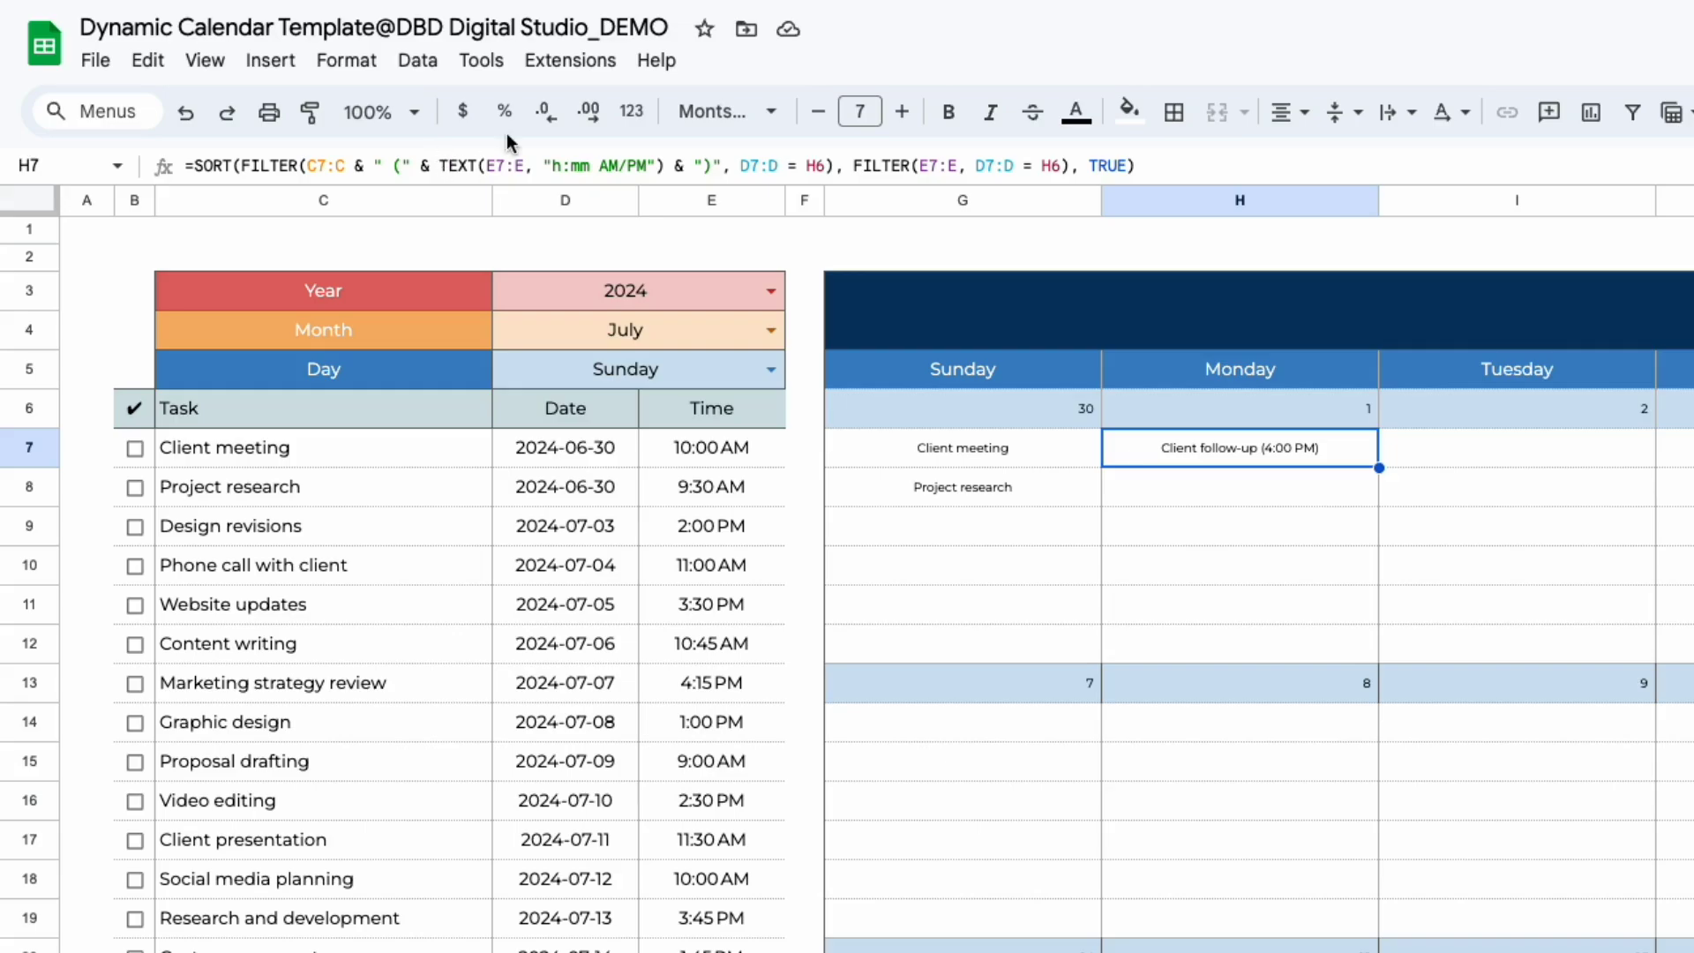
double_click(1173, 441)
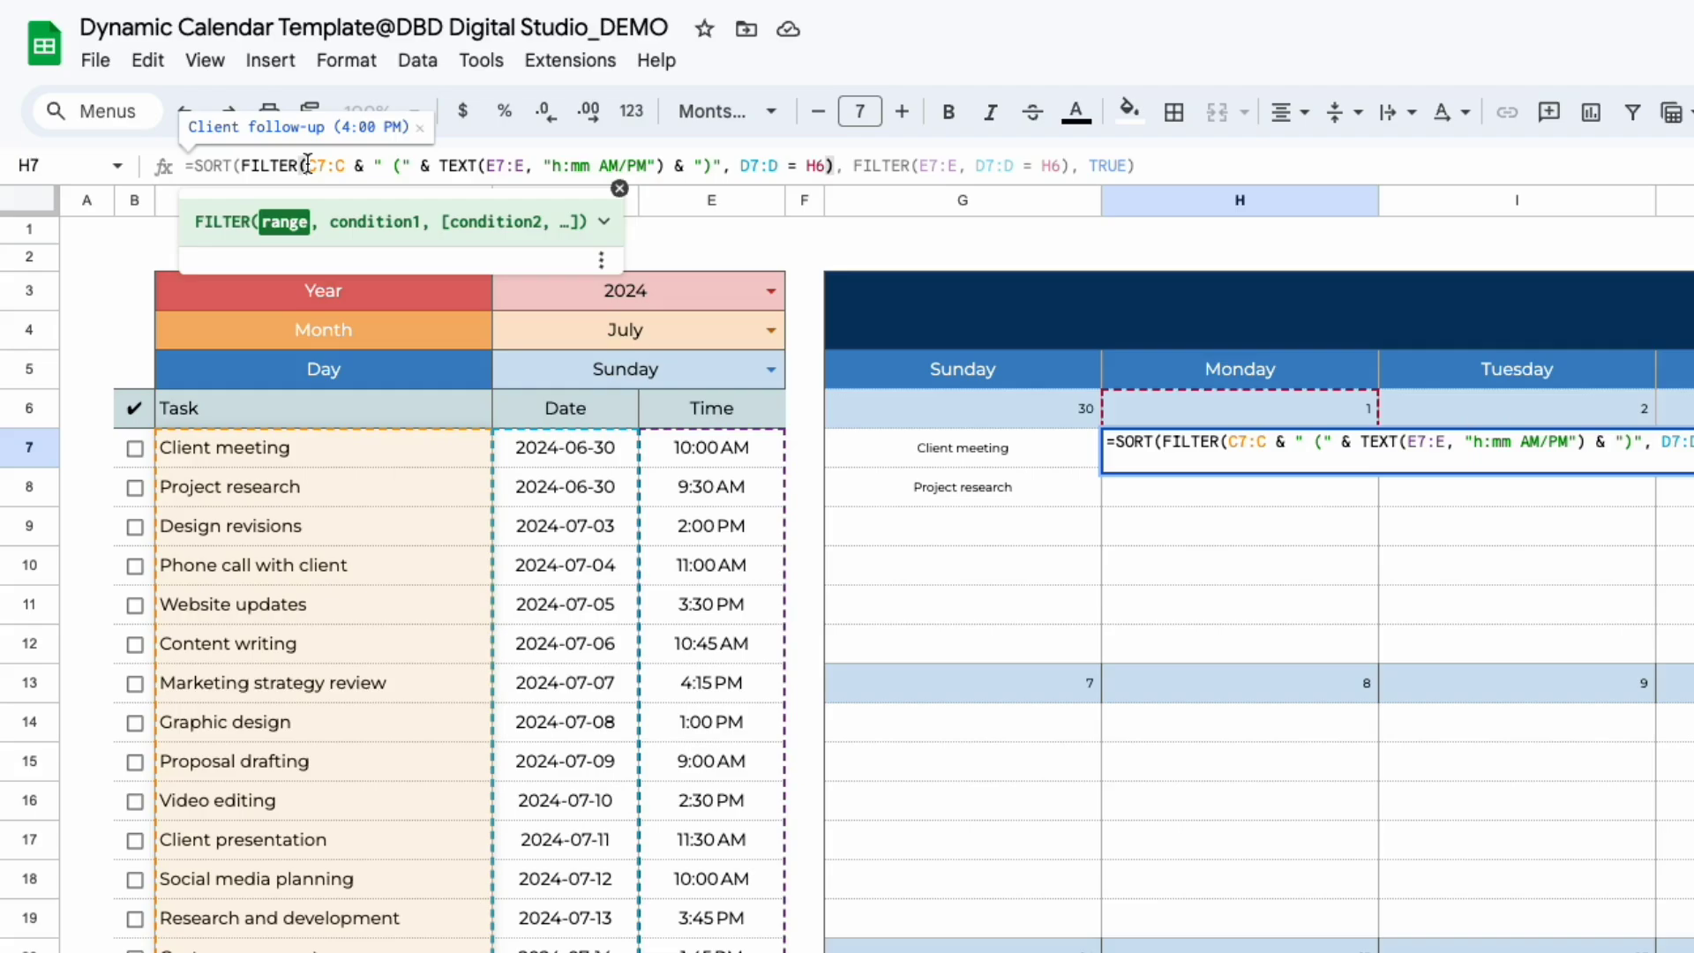
Lock H7's ranges as $C$7:$C, $E$7:$E and $D$7:$D using F4.
key(F4)
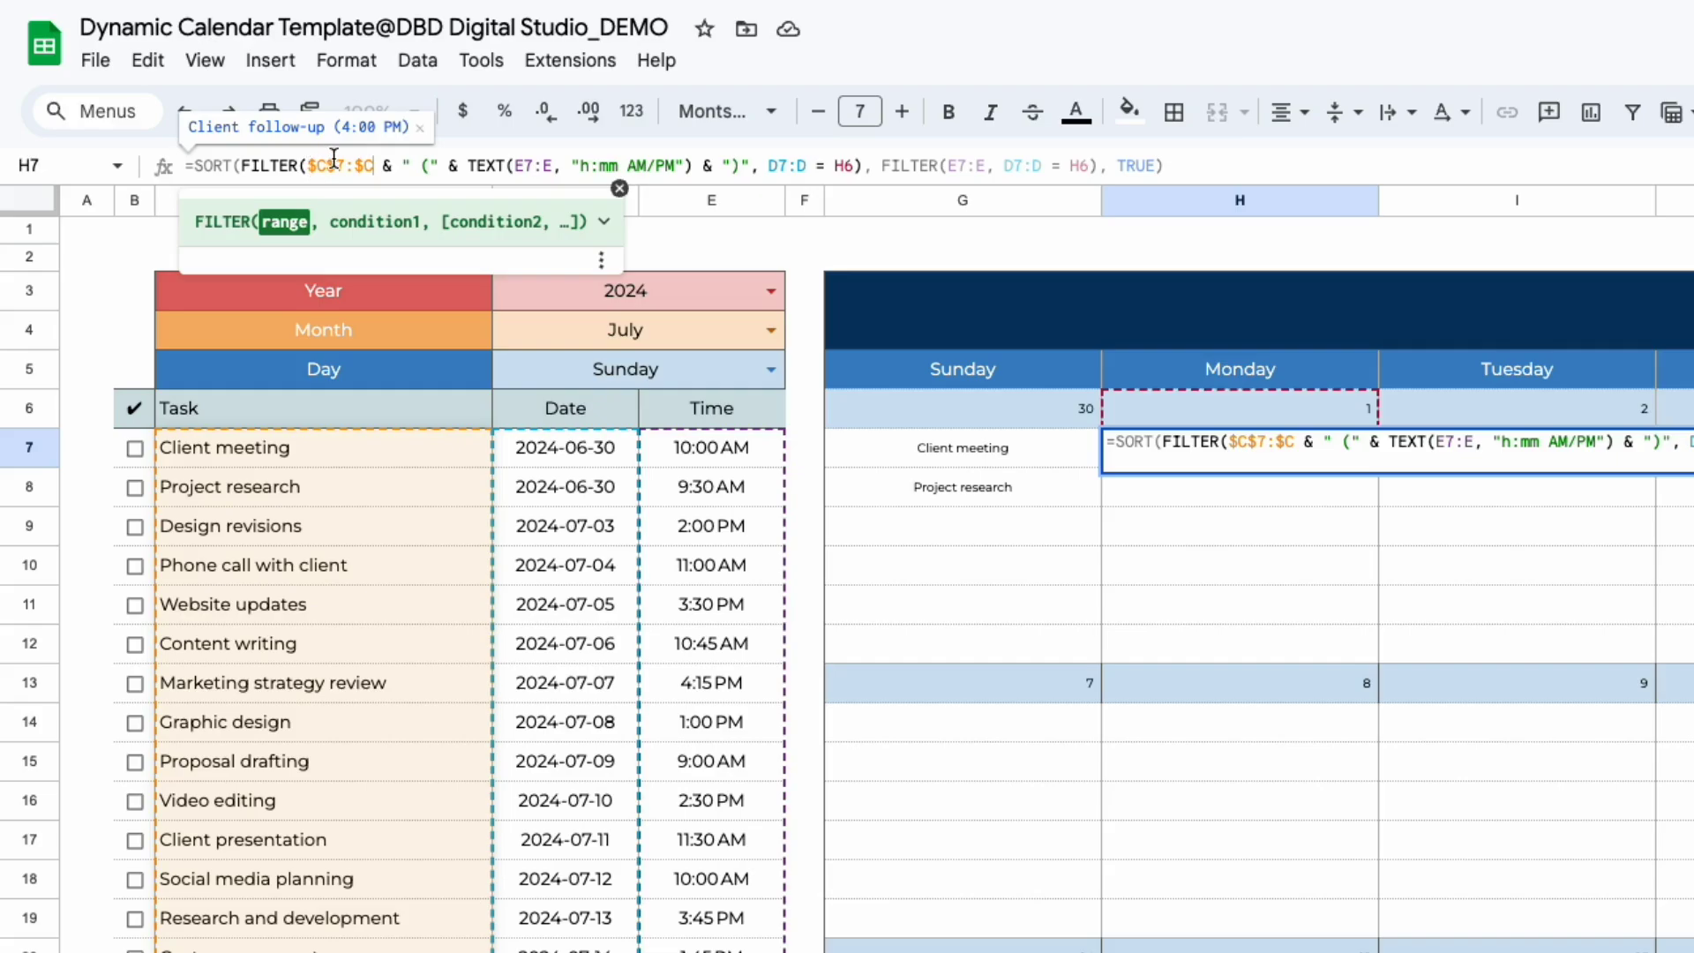
click(534, 165)
key(F4)
double_click(803, 160)
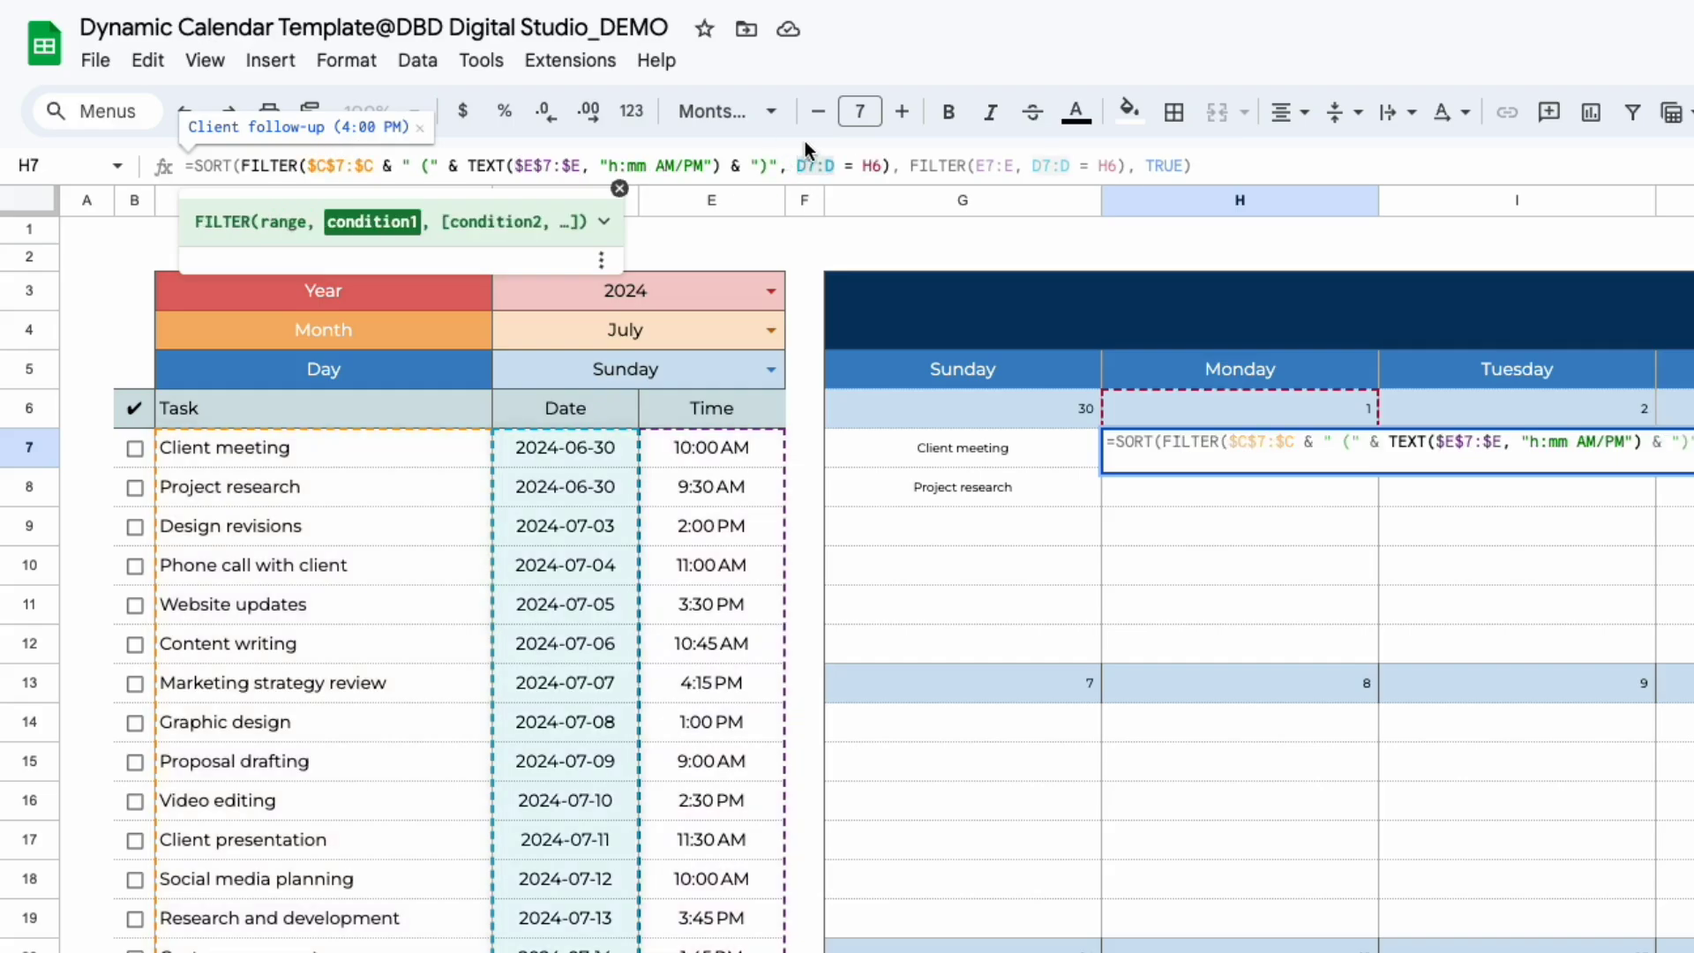
key(F4)
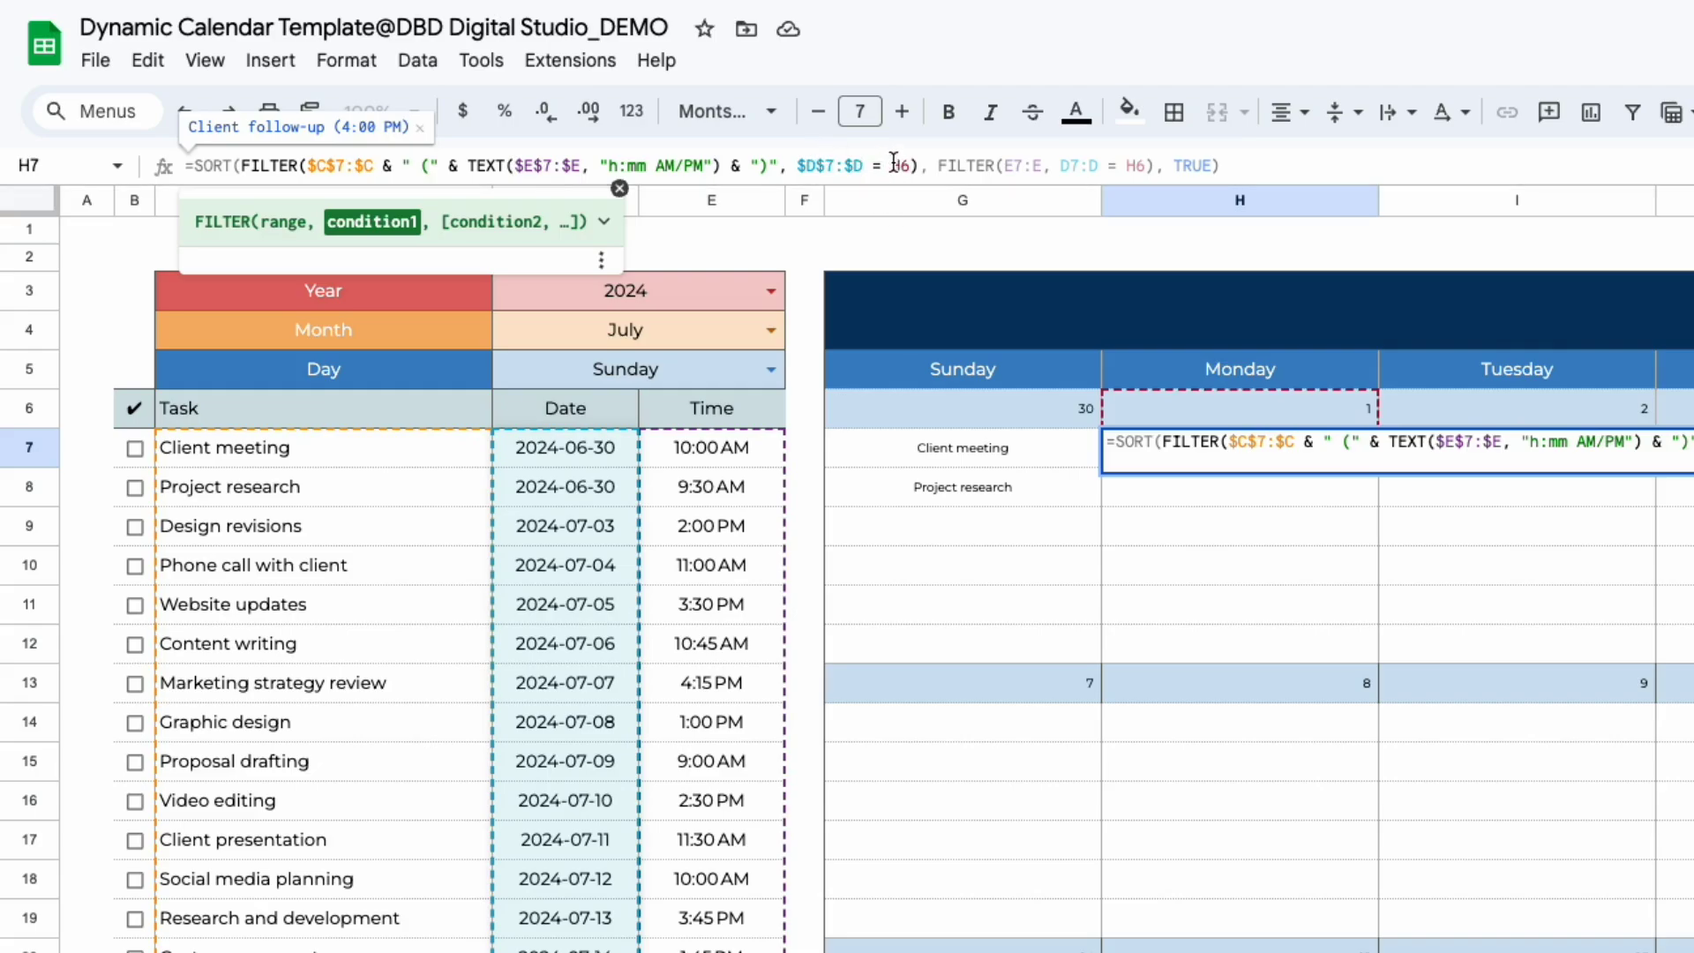
click(1345, 153)
click(195, 158)
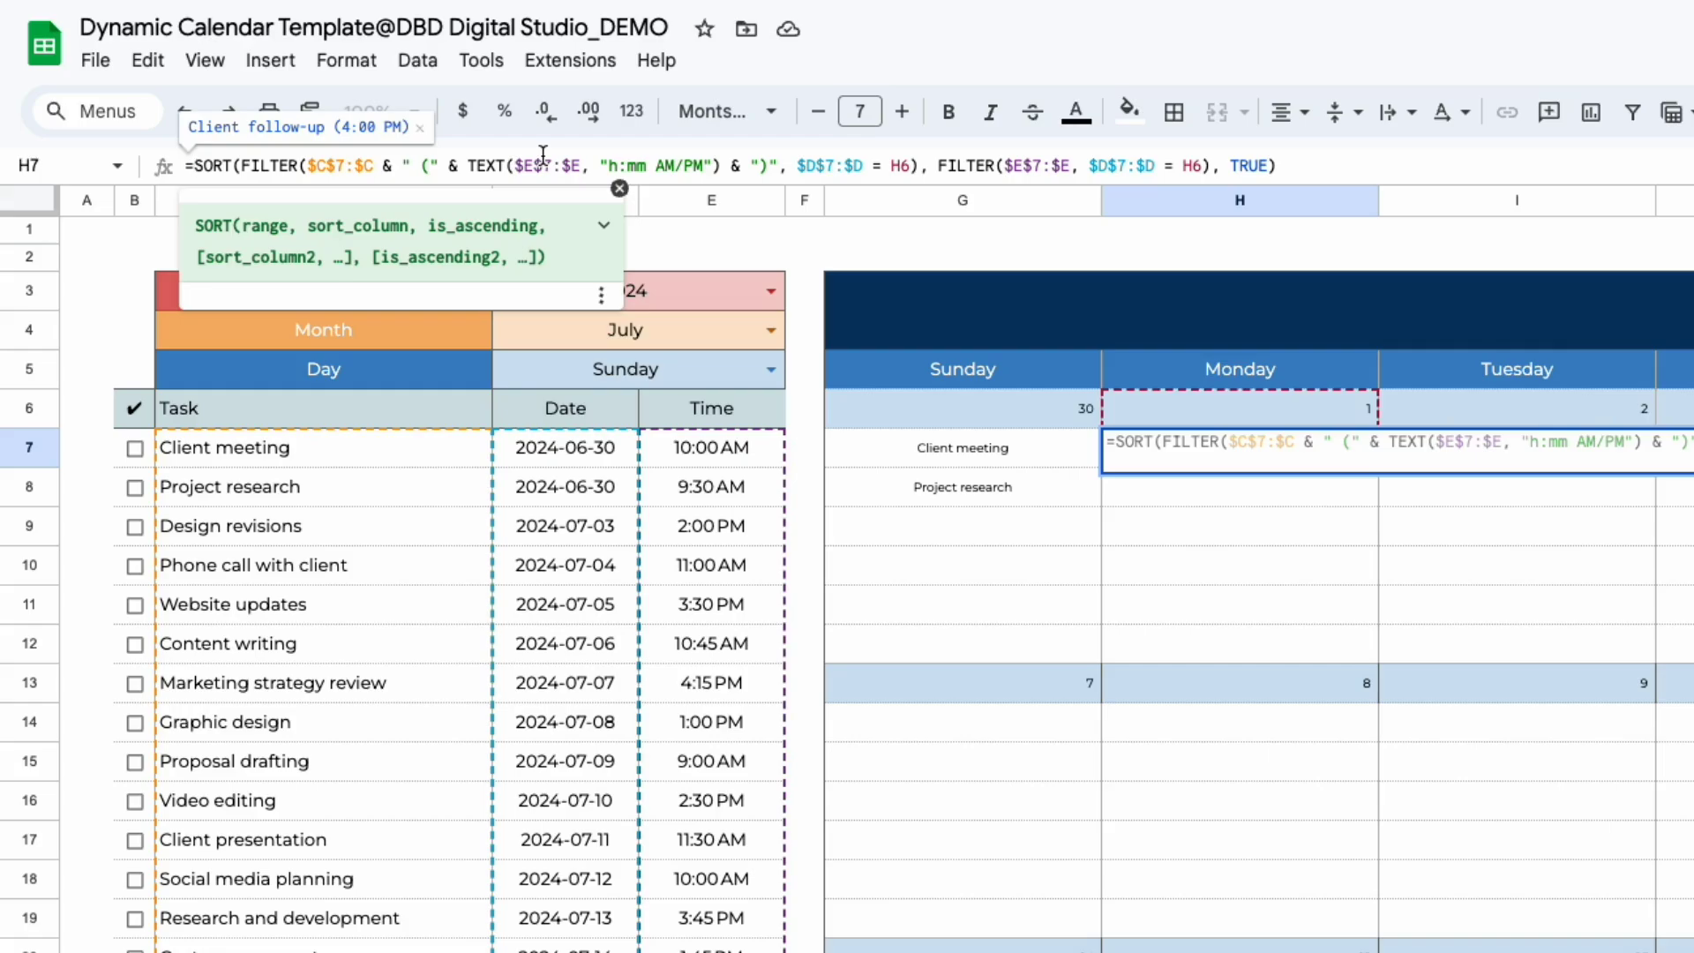
key(Escape)
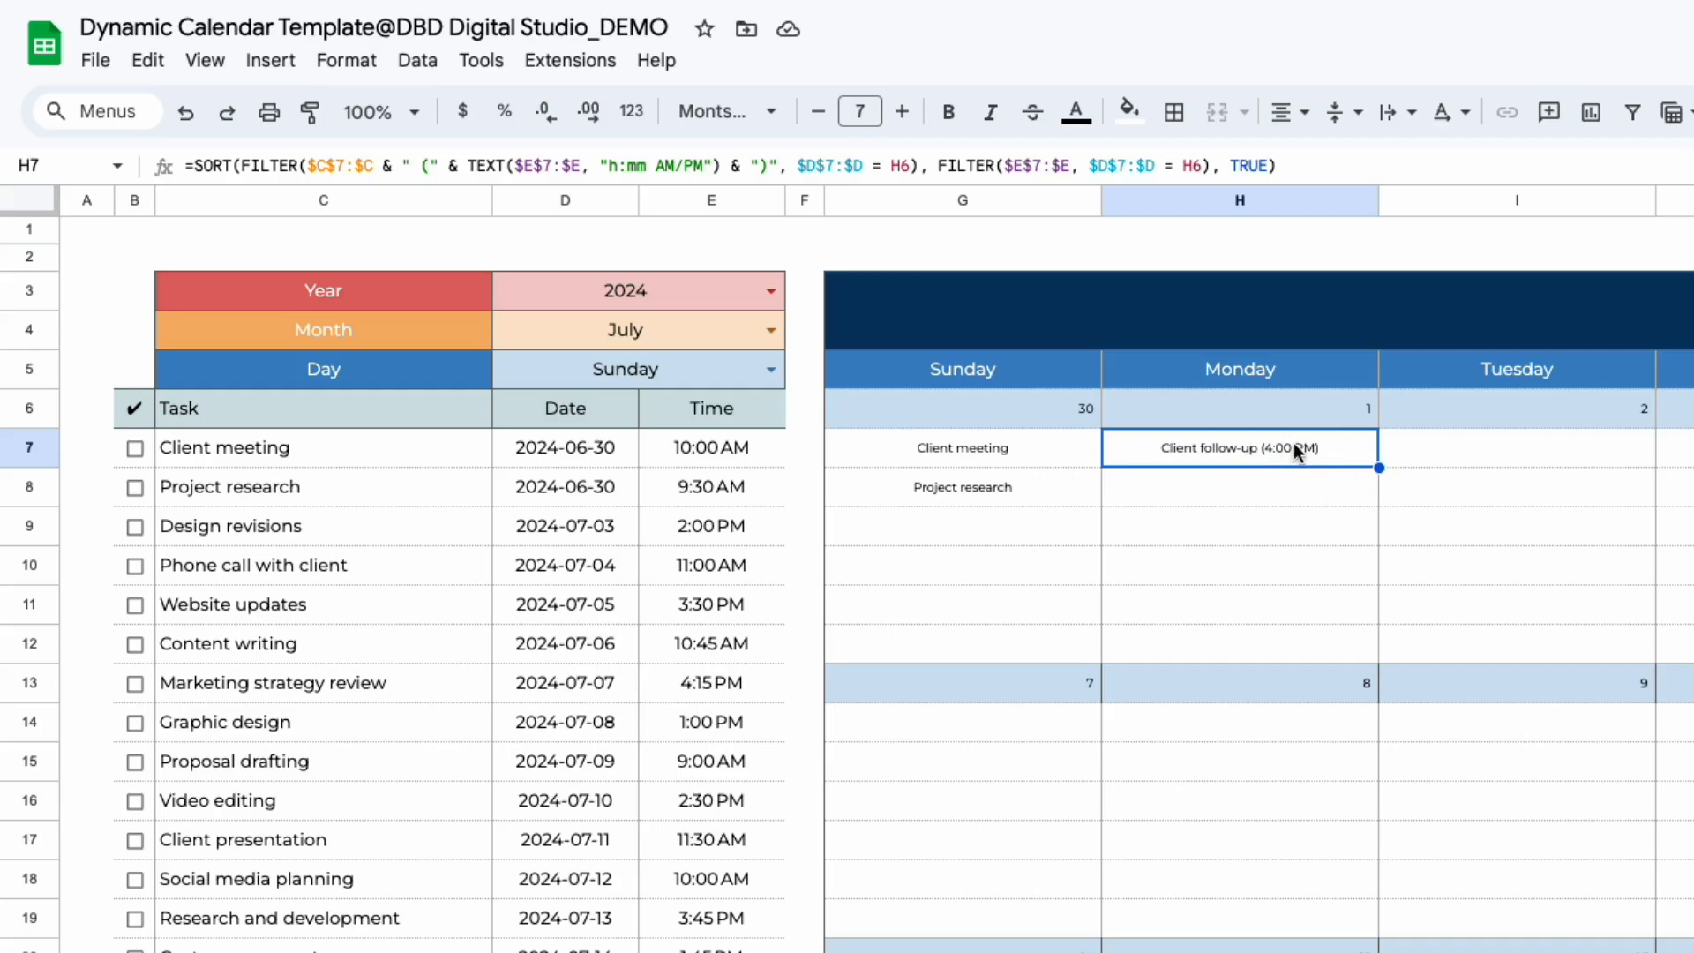
scroll(632, 822, down, 5)
click(607, 642)
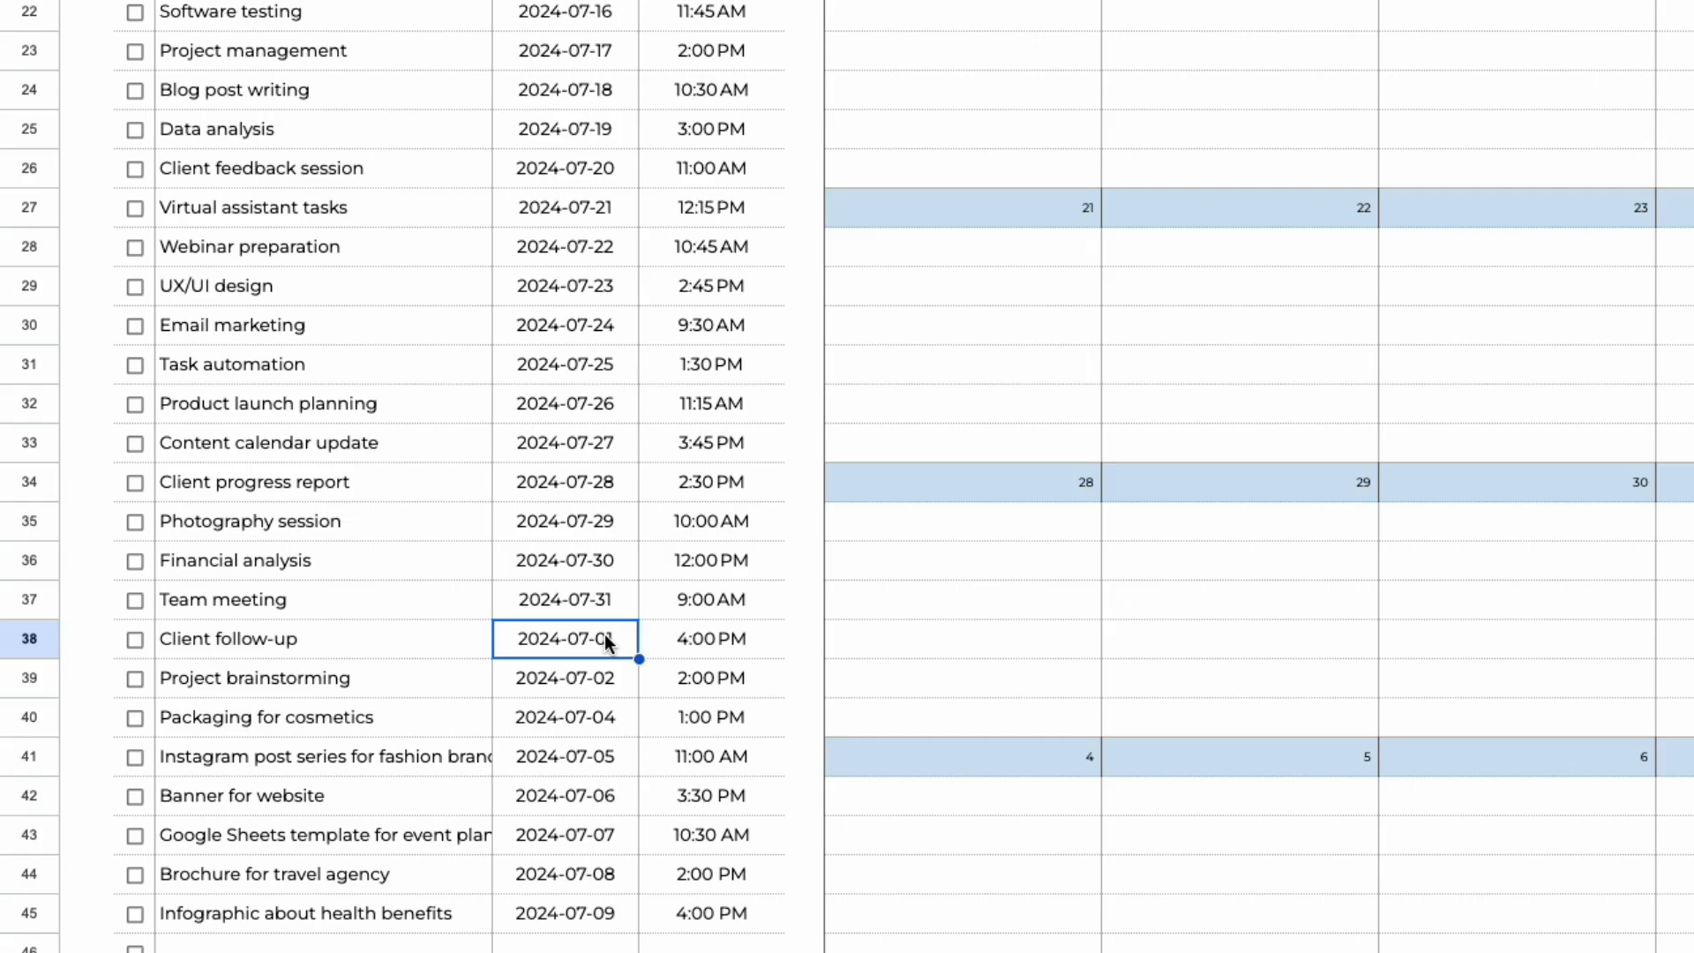
Redate Client follow-up in D38 to 1 August 2024 and view H7's #N/A no-match error.
double_click(607, 641)
click(686, 685)
click(609, 764)
click(729, 724)
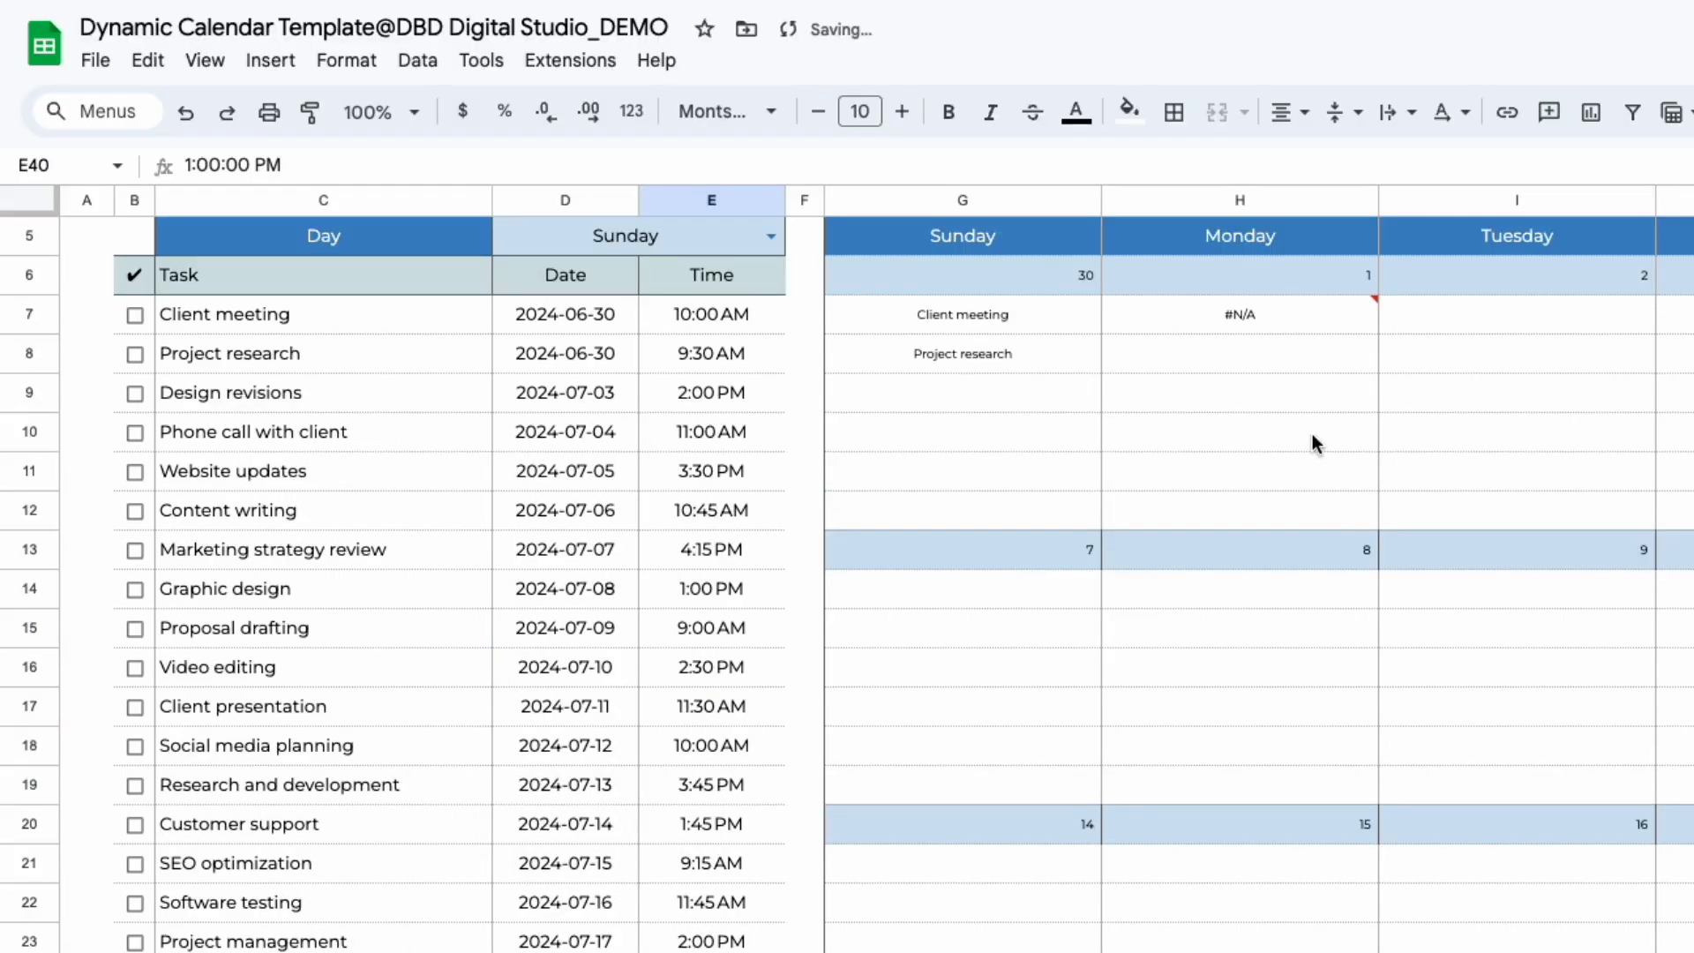
click(1306, 324)
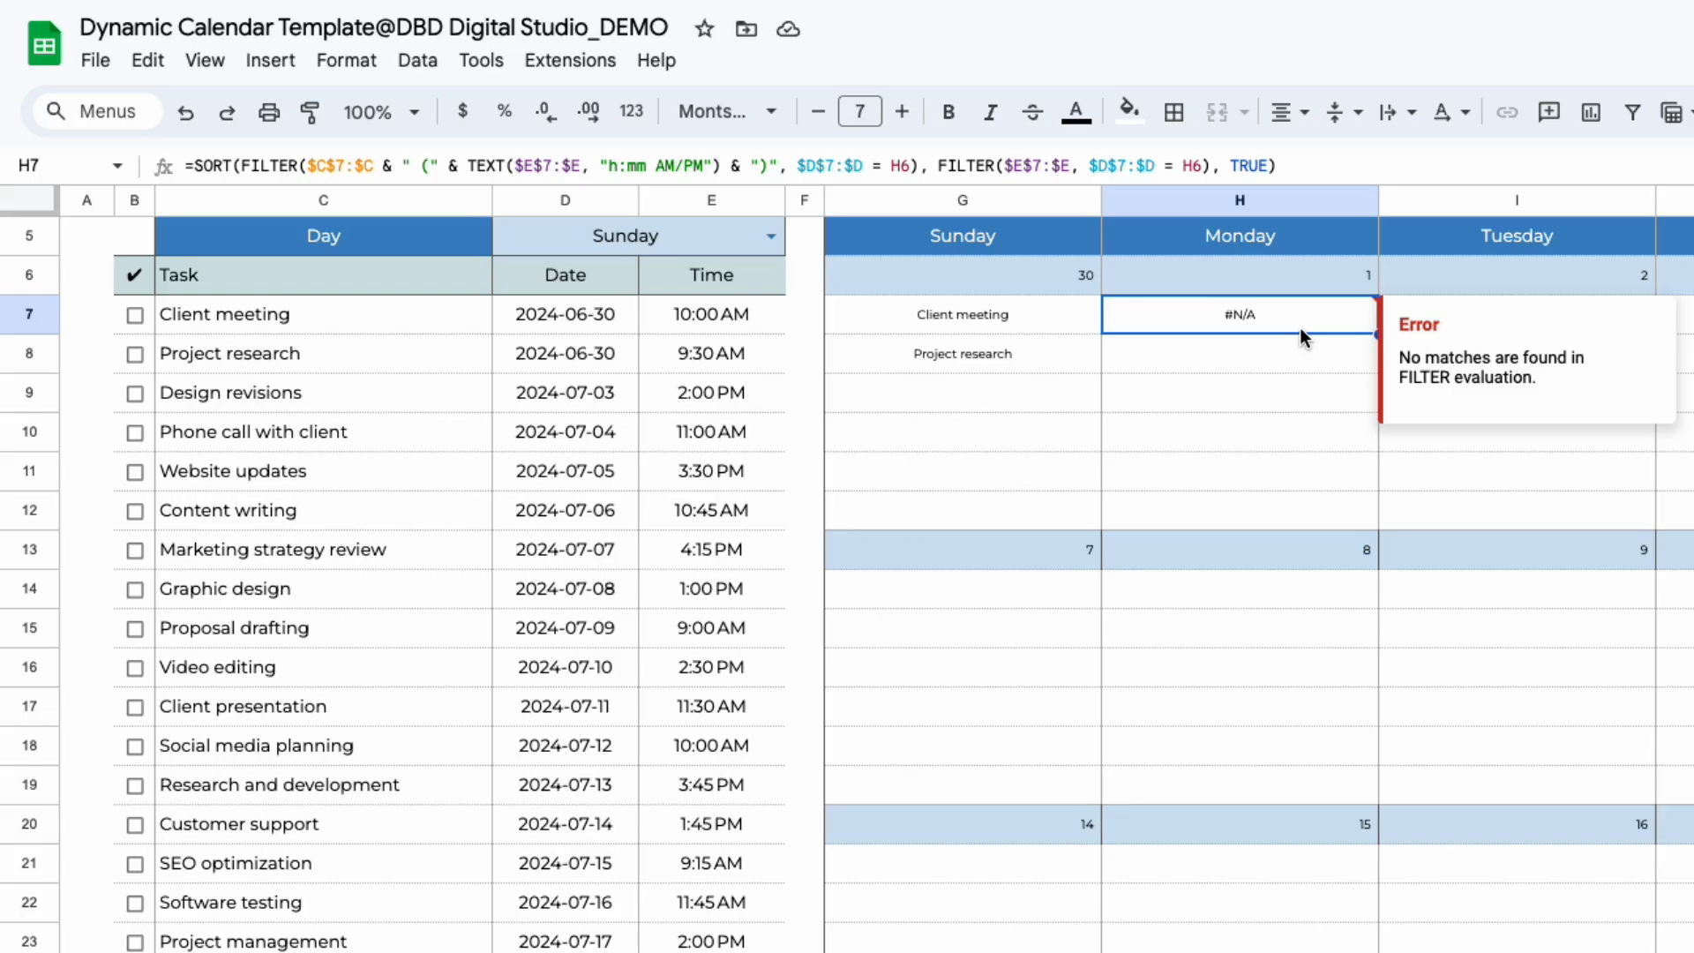
click(201, 157)
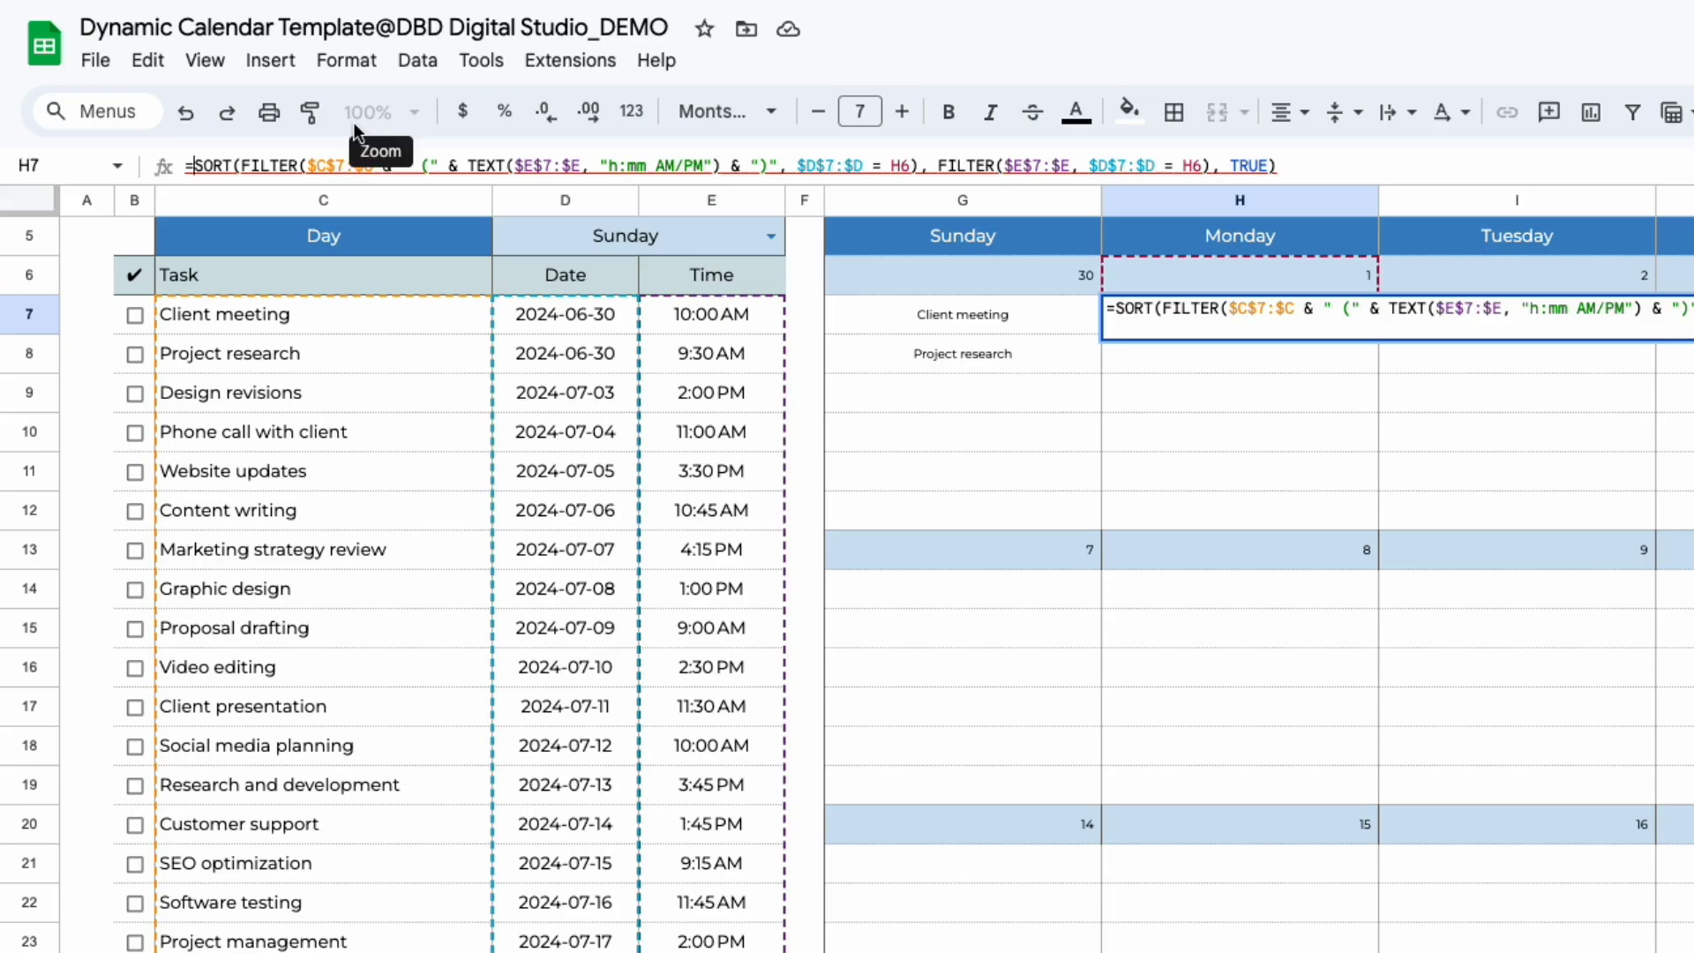
Wrap H7's formula in IFERROR with an empty-string fallback.
text(iferror)
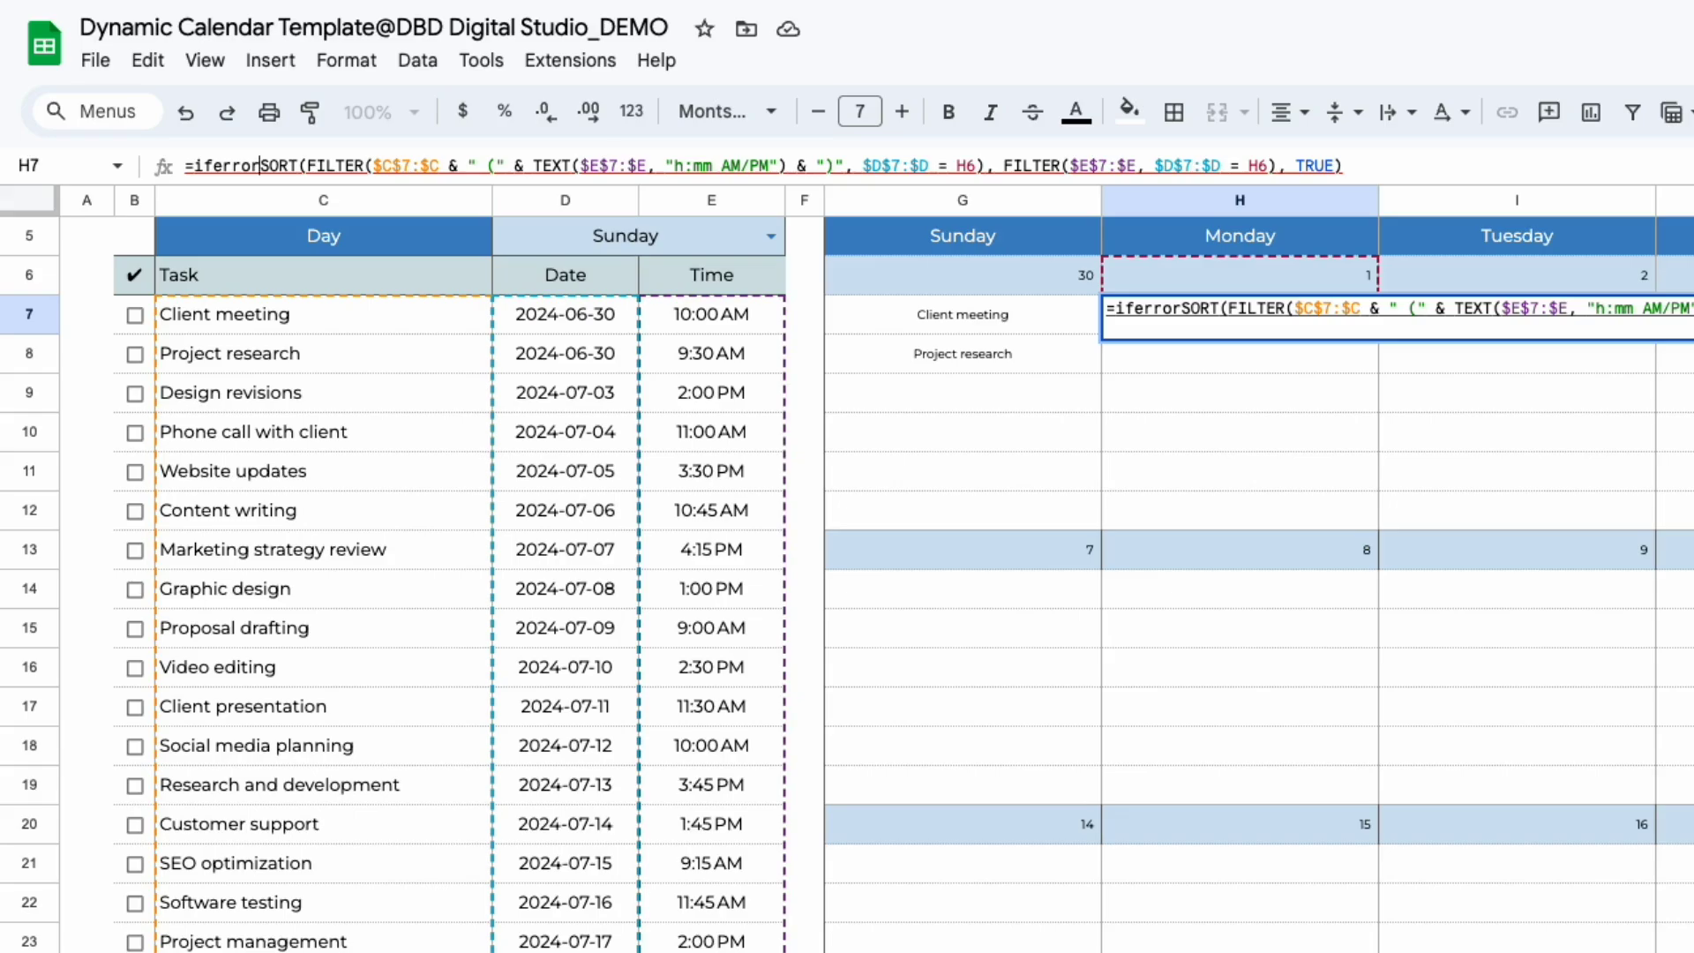
text(()
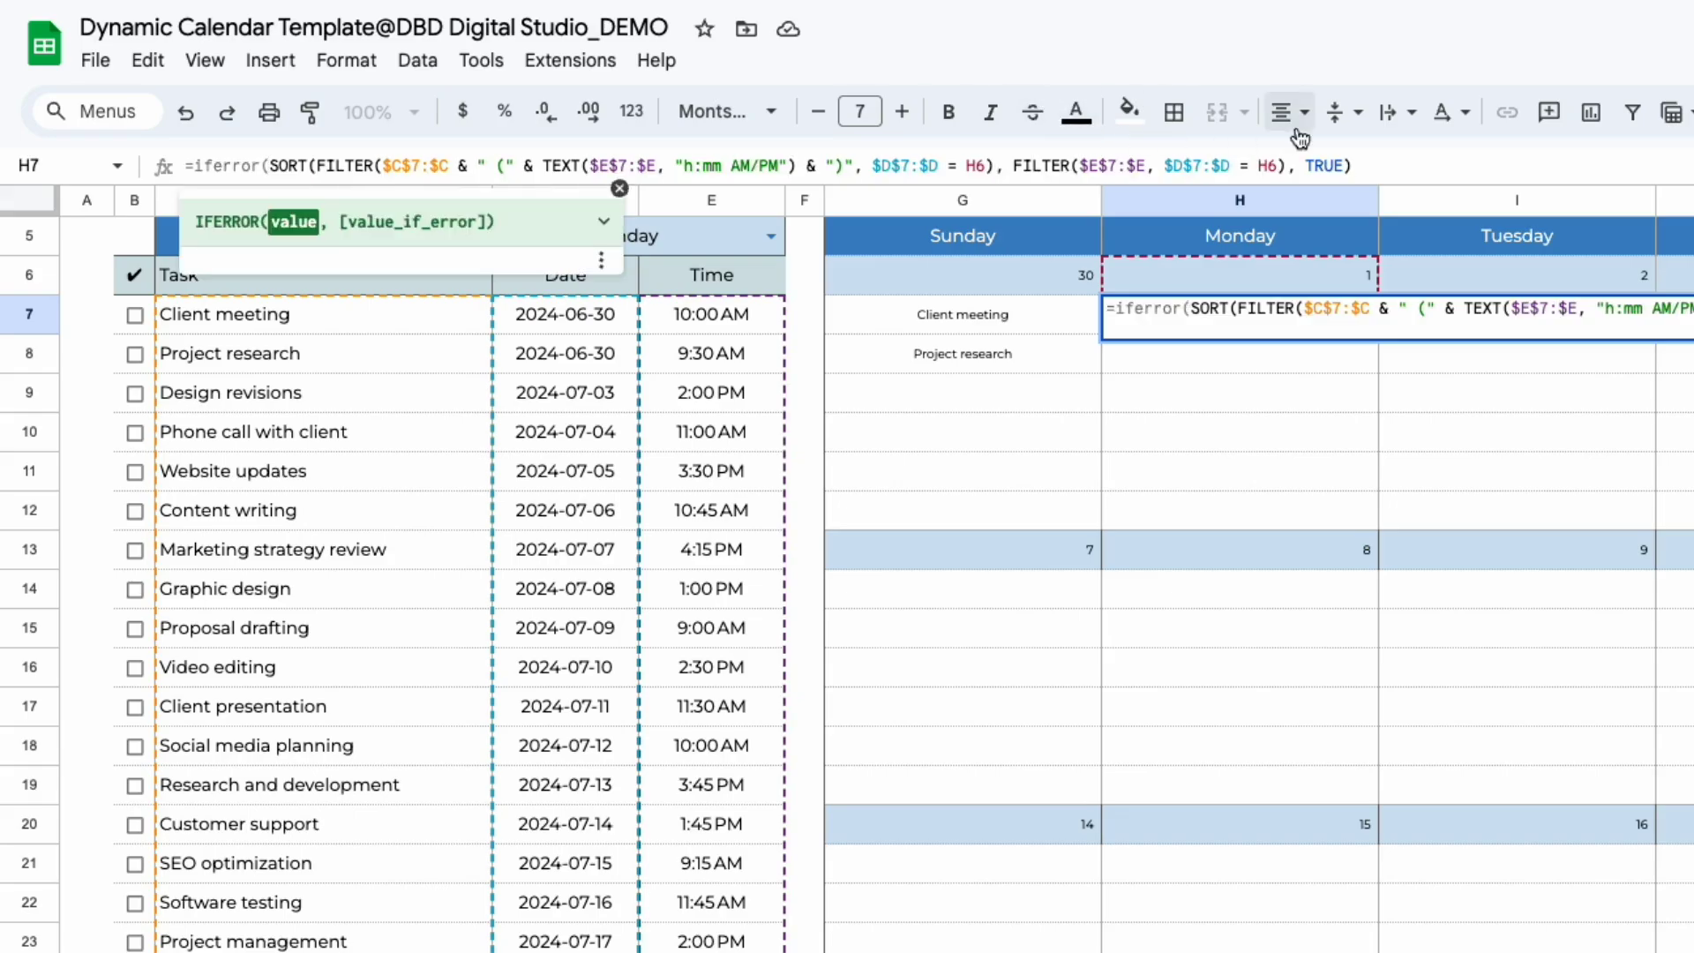
click(1361, 166)
text(,)
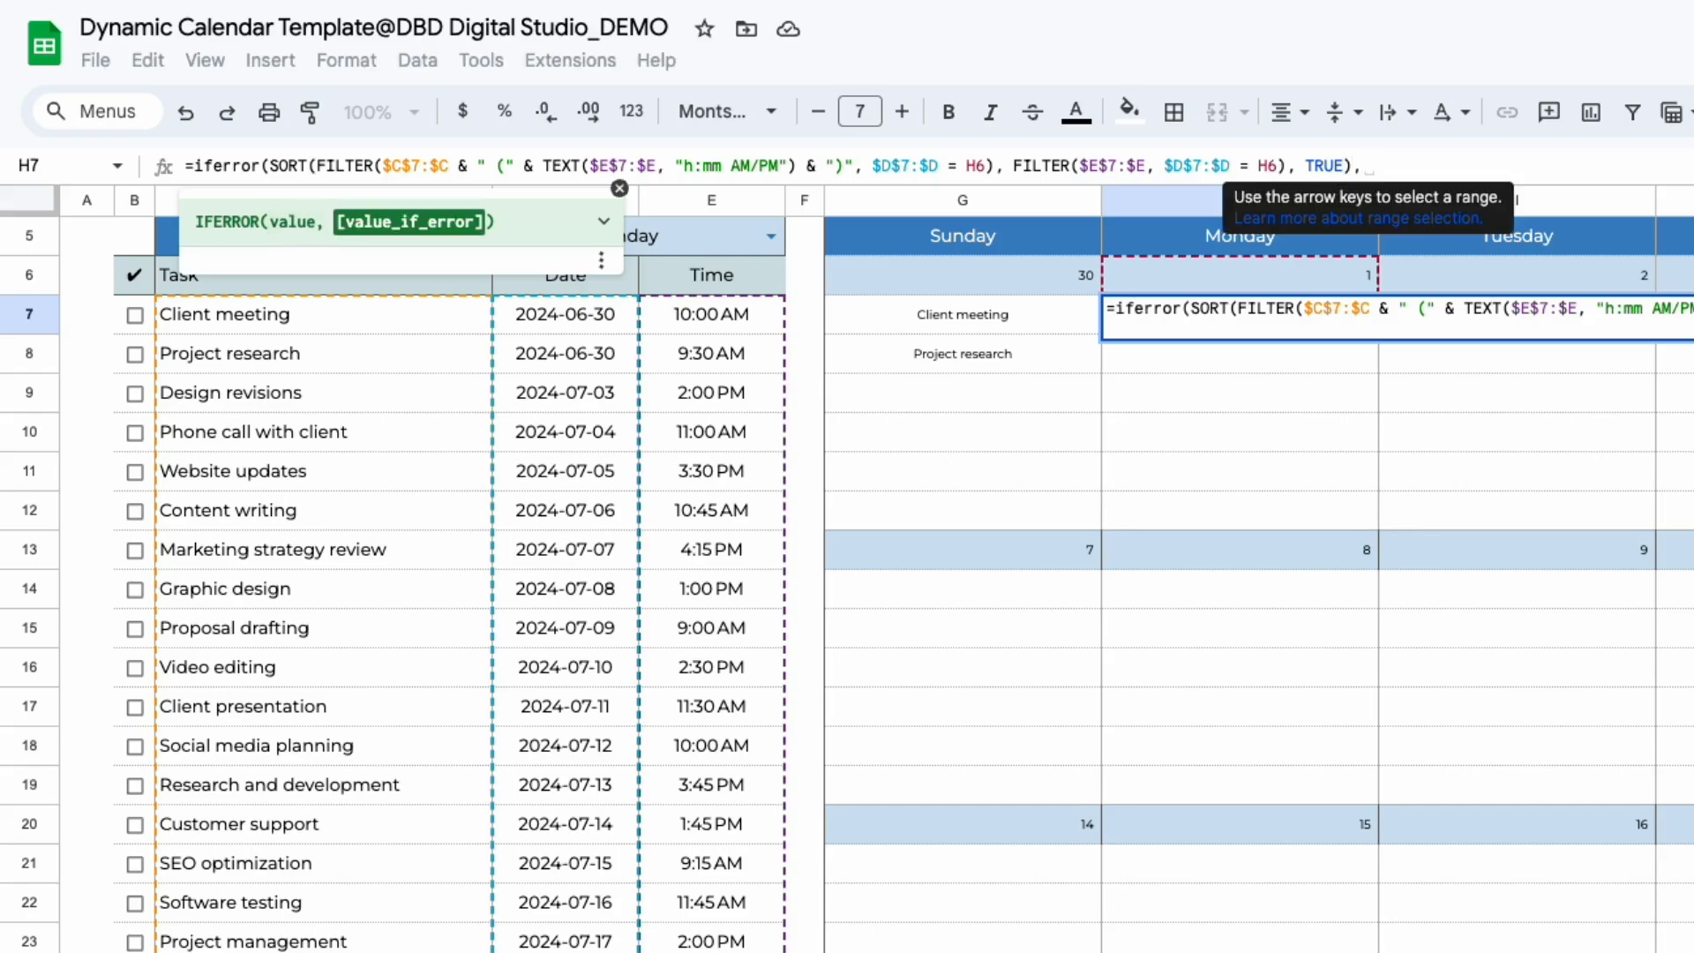
text("")
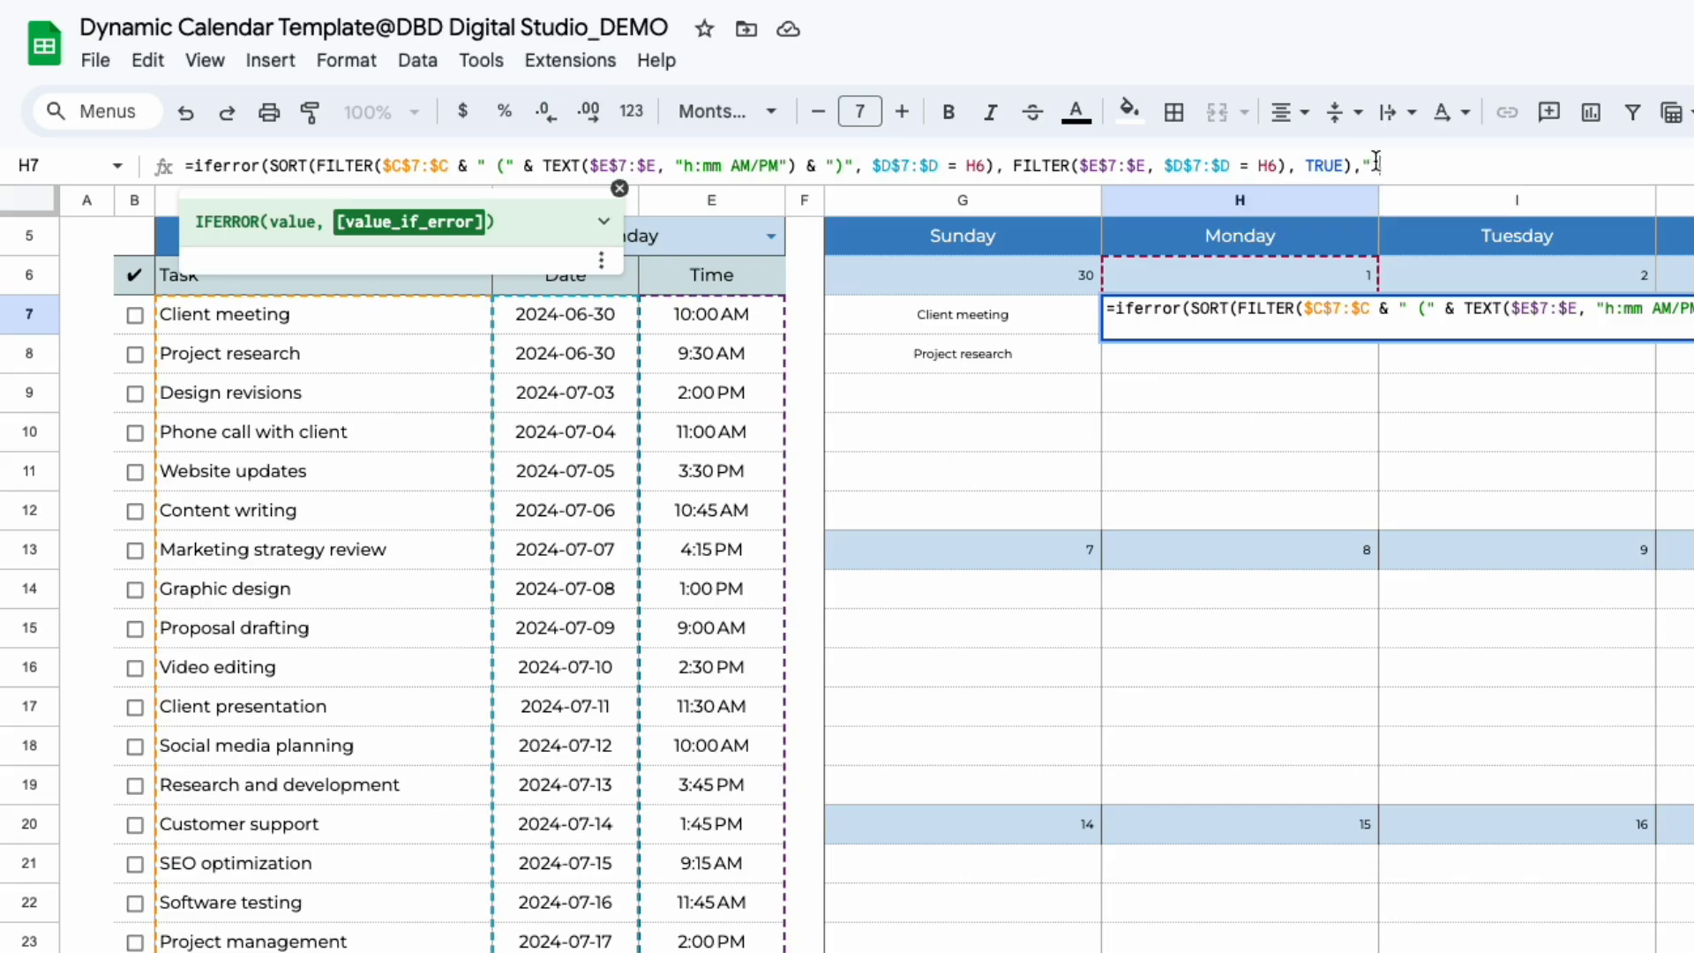
text())
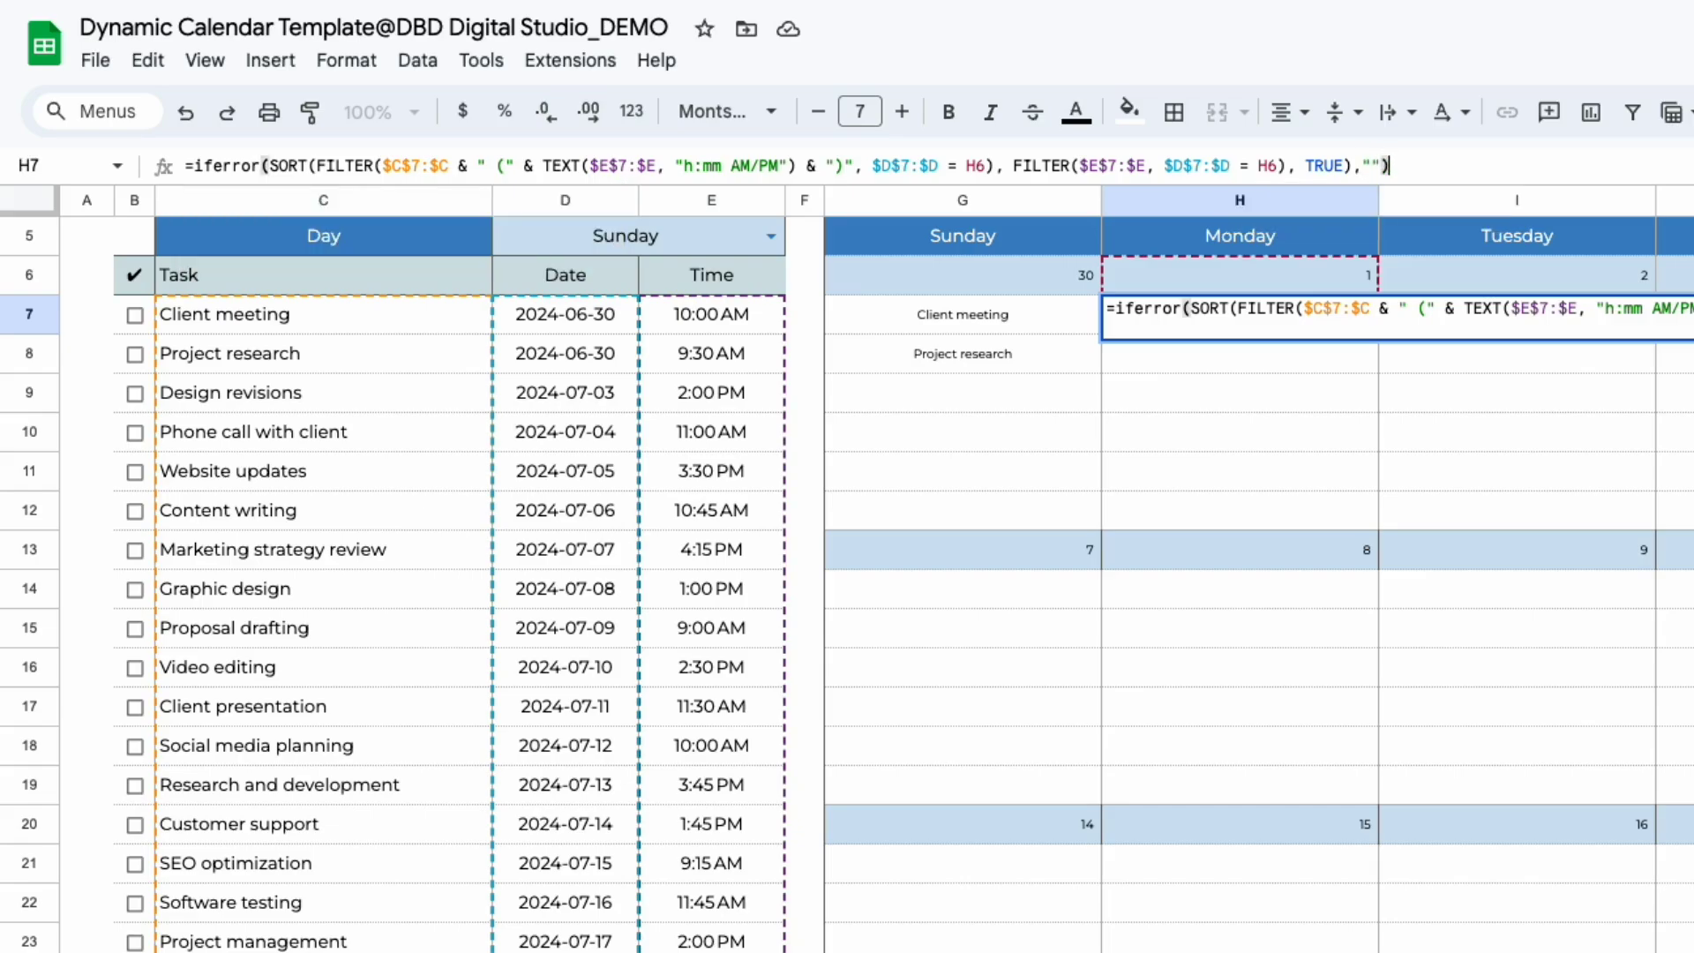
key(Return)
key(Down)
key(Down)
click(1231, 331)
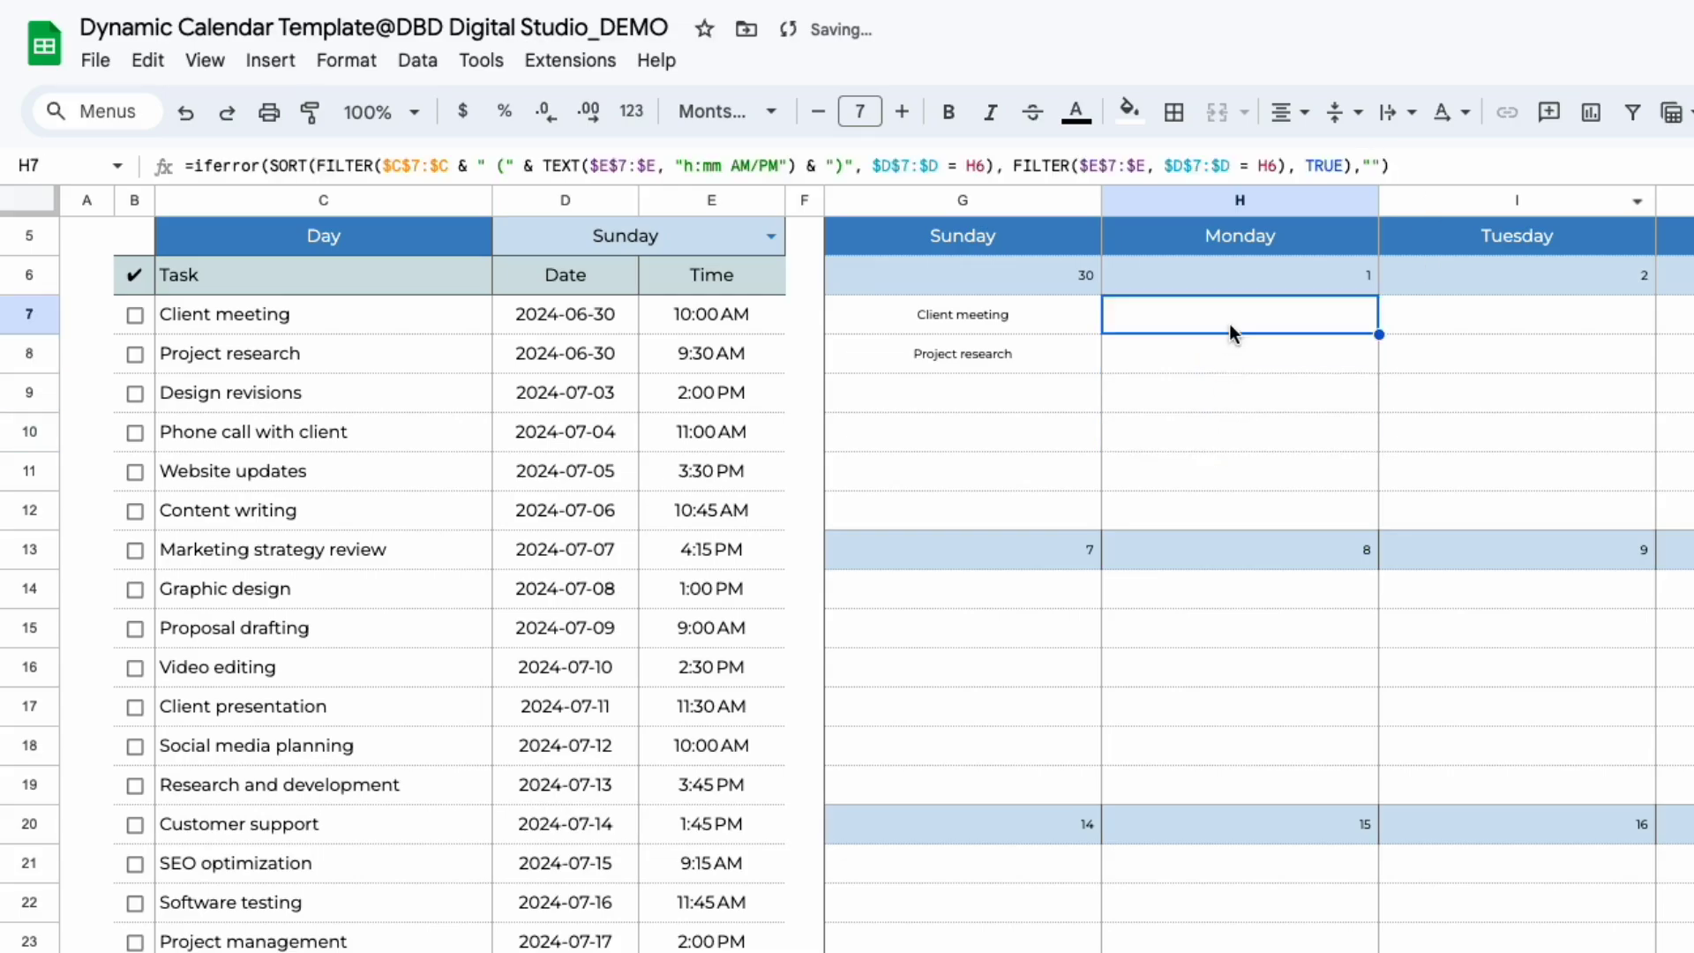
Try a 'No tasks' fallback in H7, then revert it to blank.
click(1371, 165)
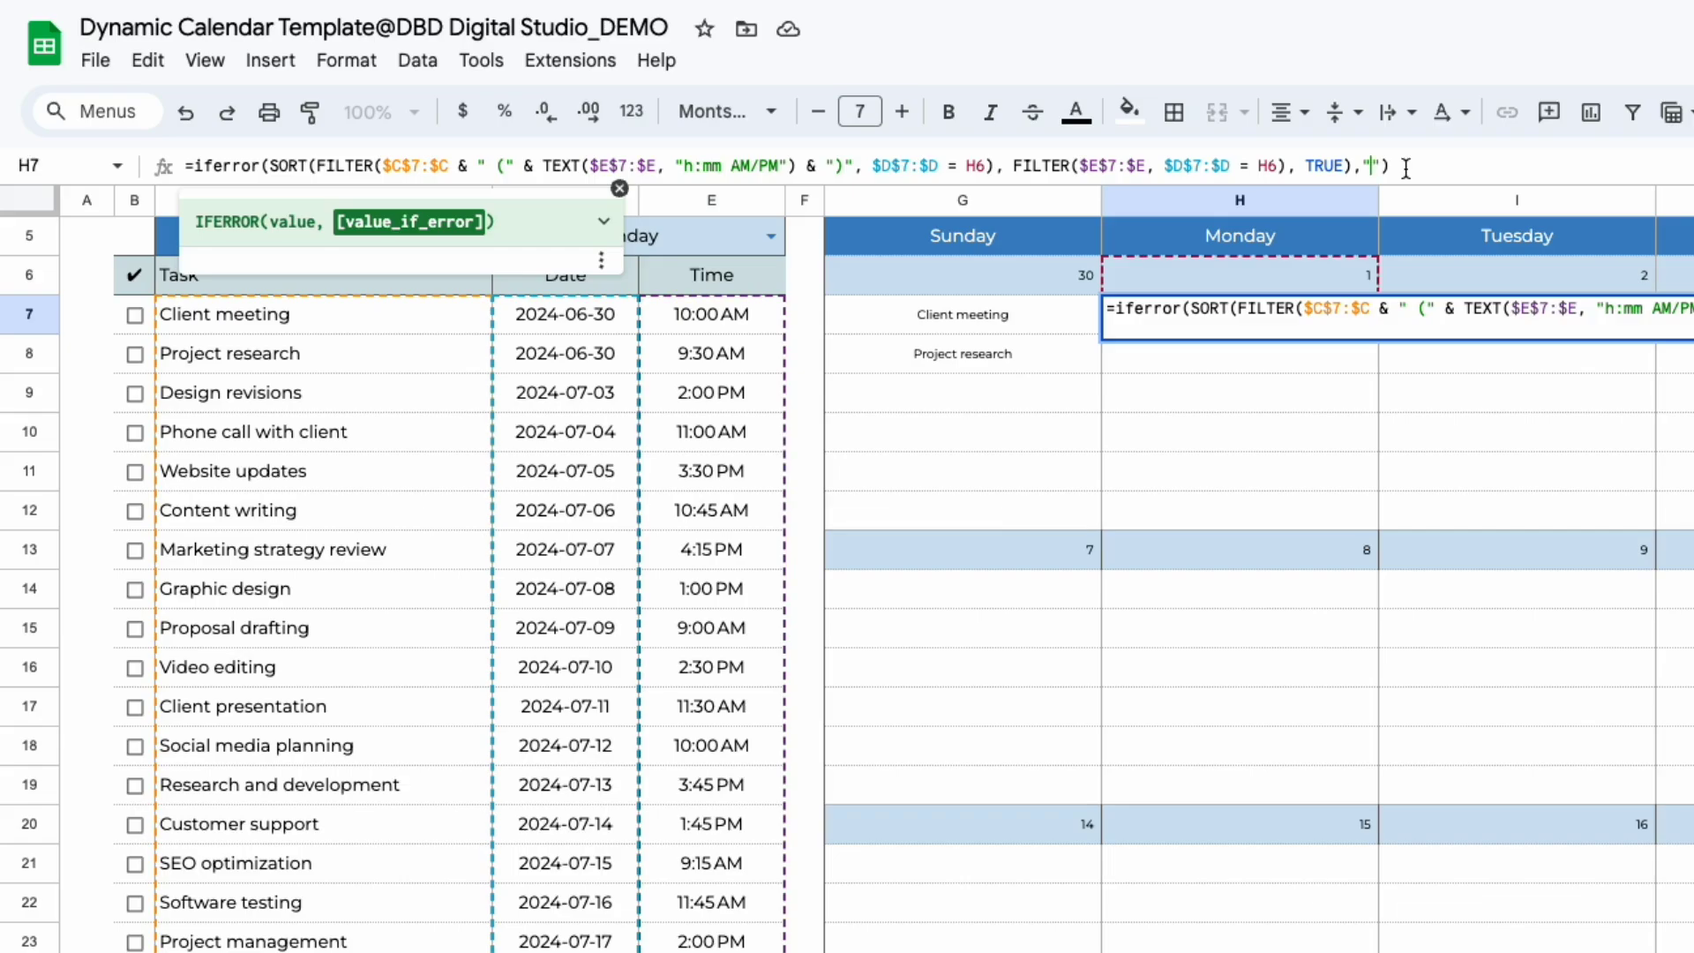
text(No tasks)
key(Return)
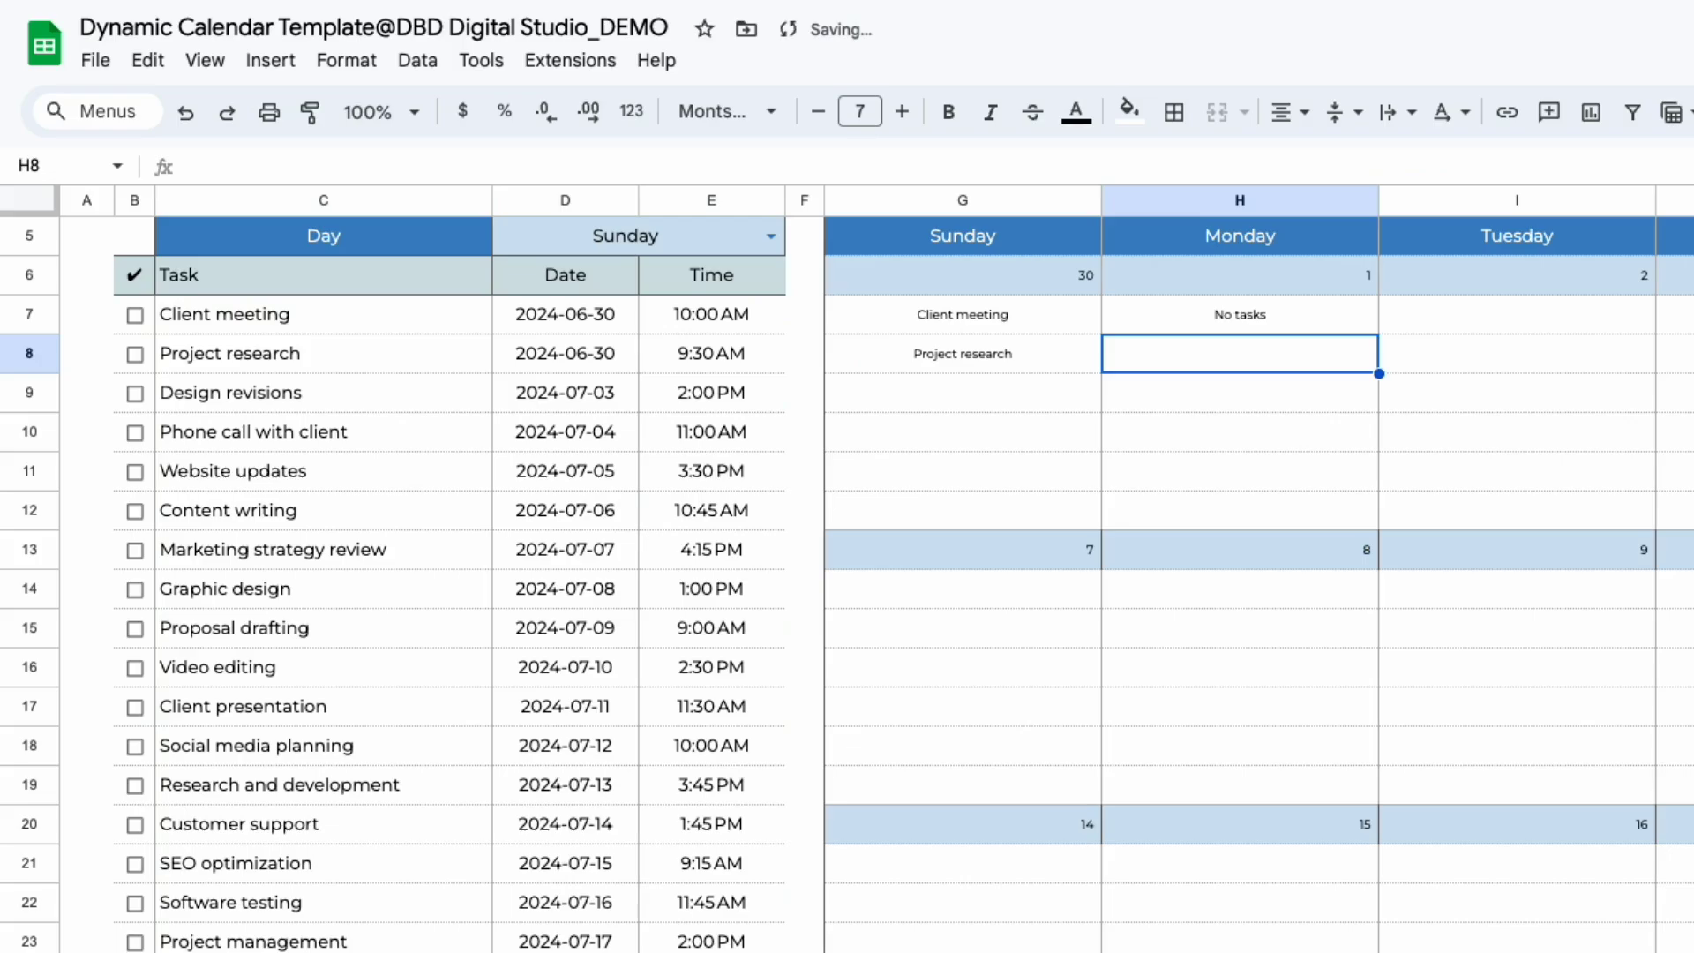
click(1267, 314)
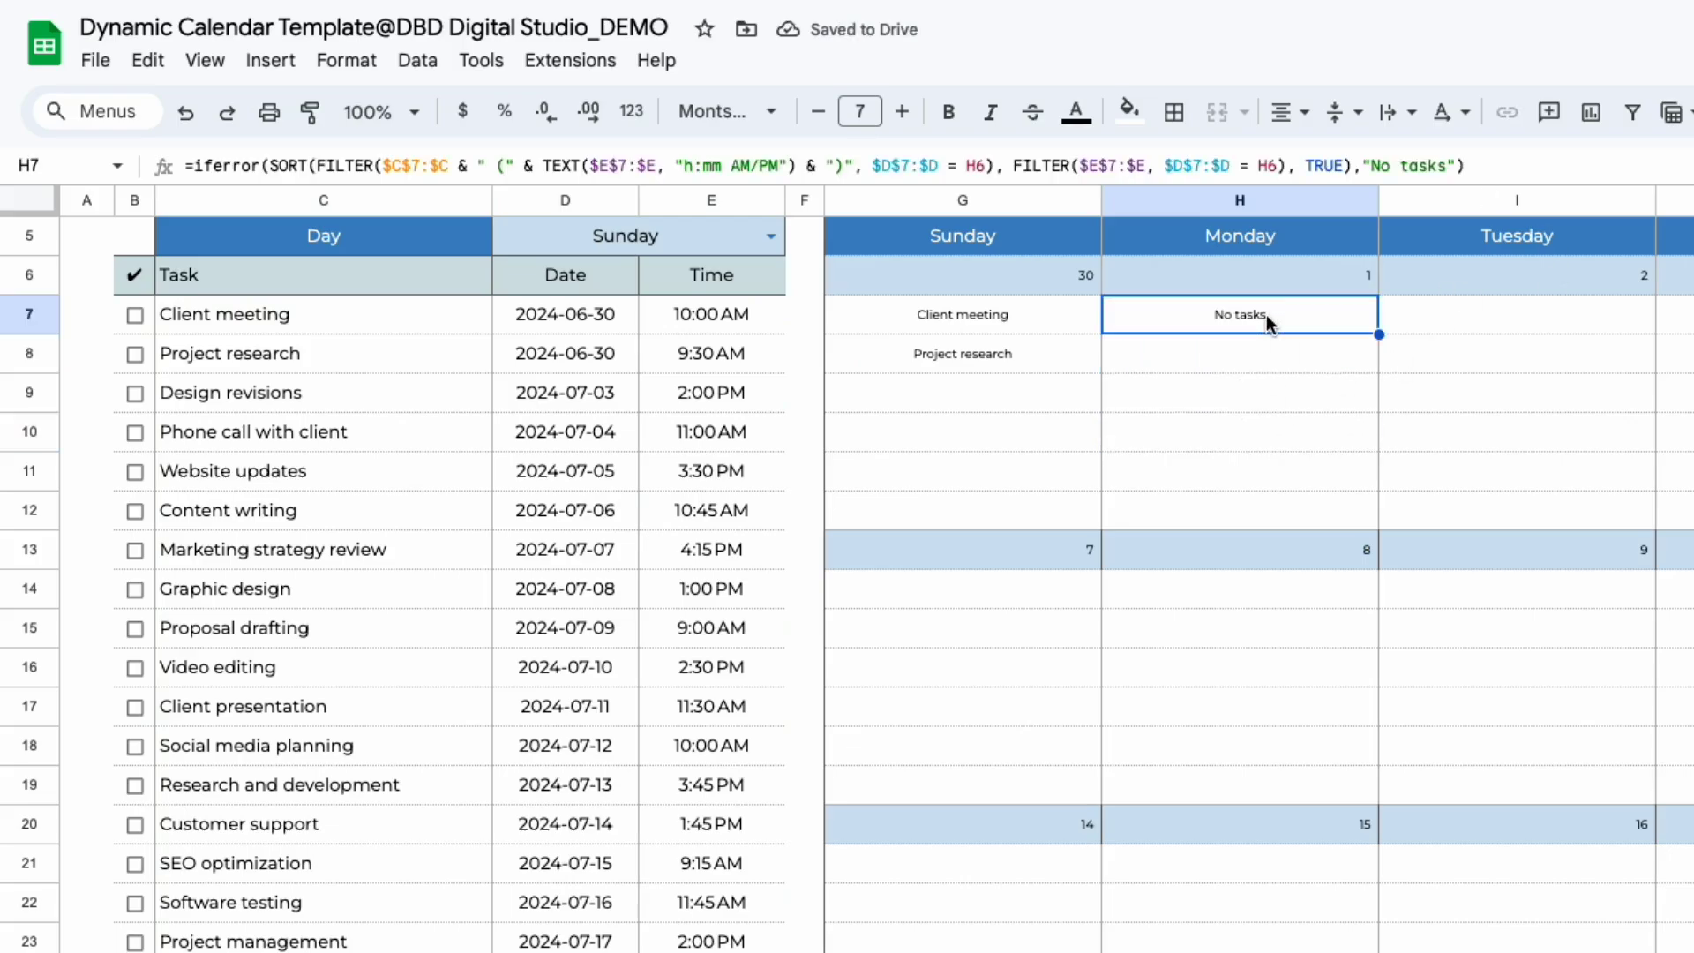
click(1447, 165)
key(BackSpace)
key(BackSpace)
key(BackSpace)
key(BackSpace)
key(BackSpace)
key(BackSpace)
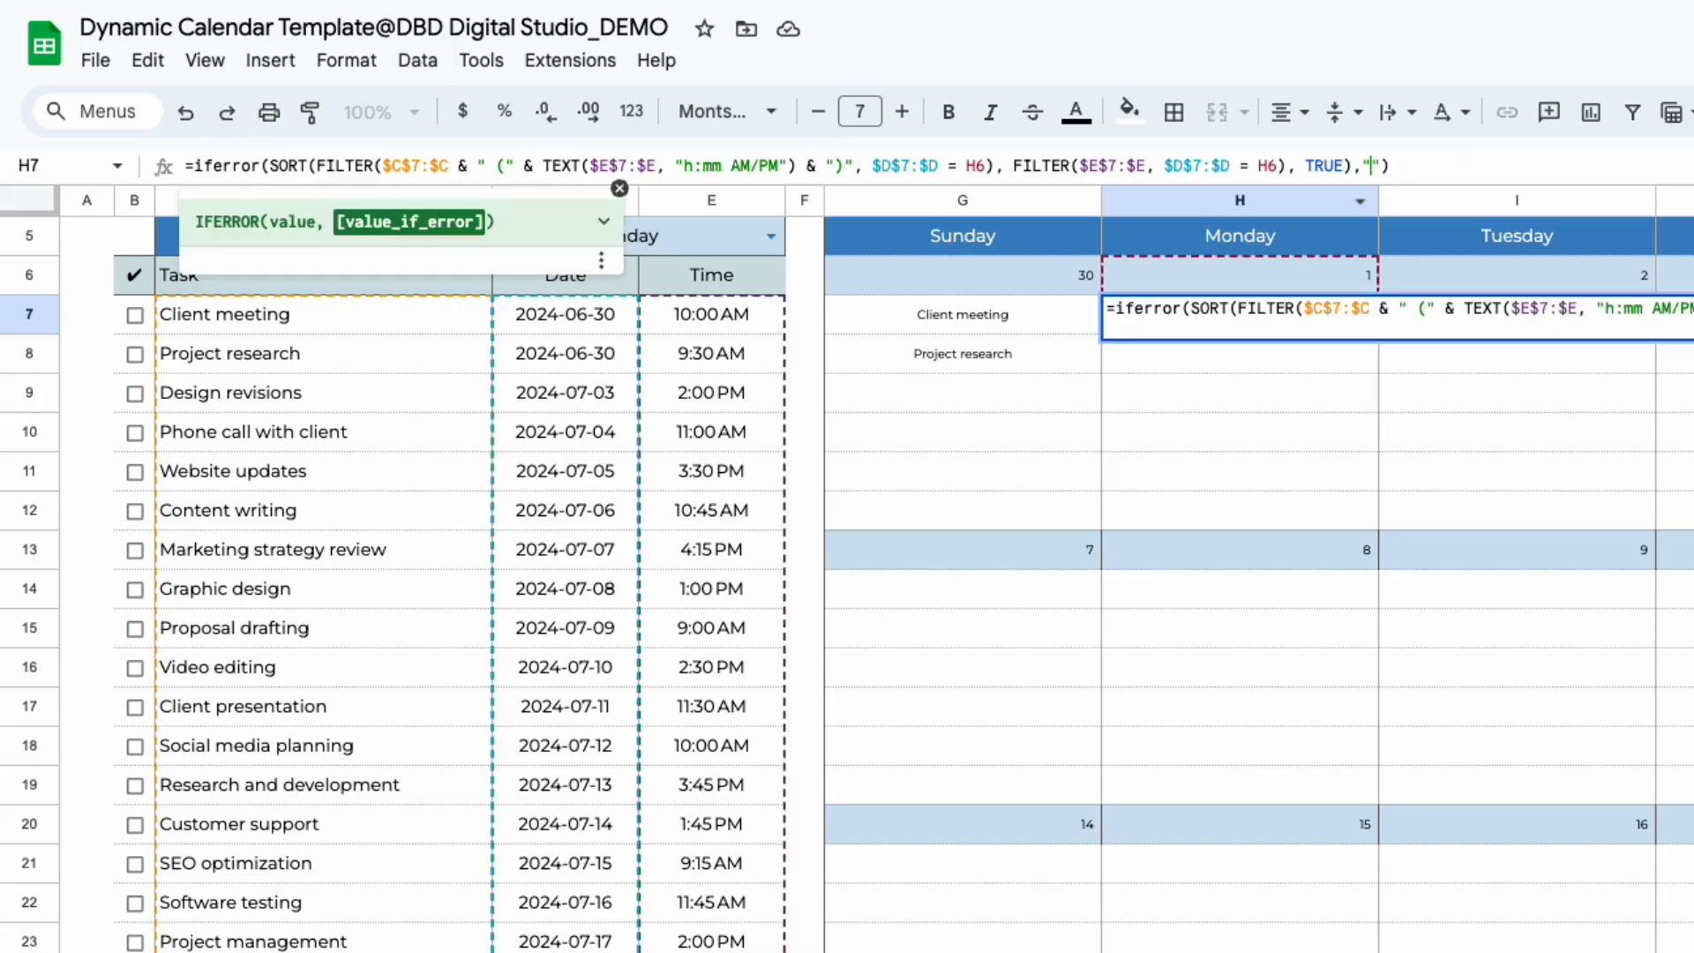
key(Return)
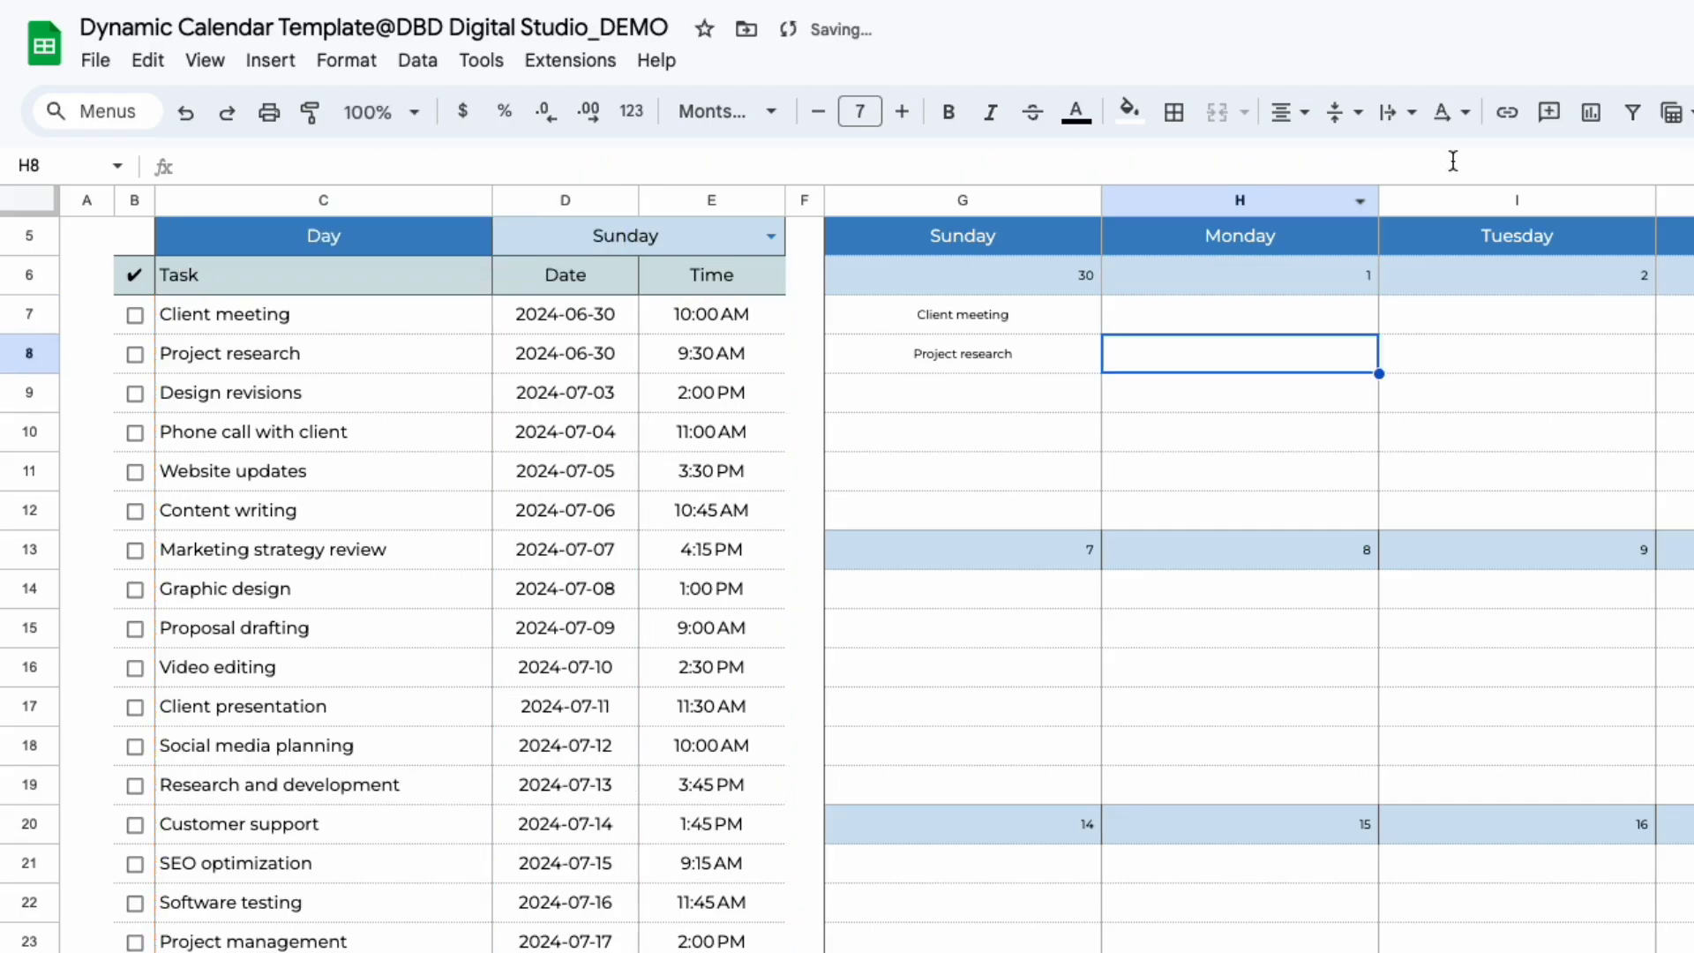
click(1010, 325)
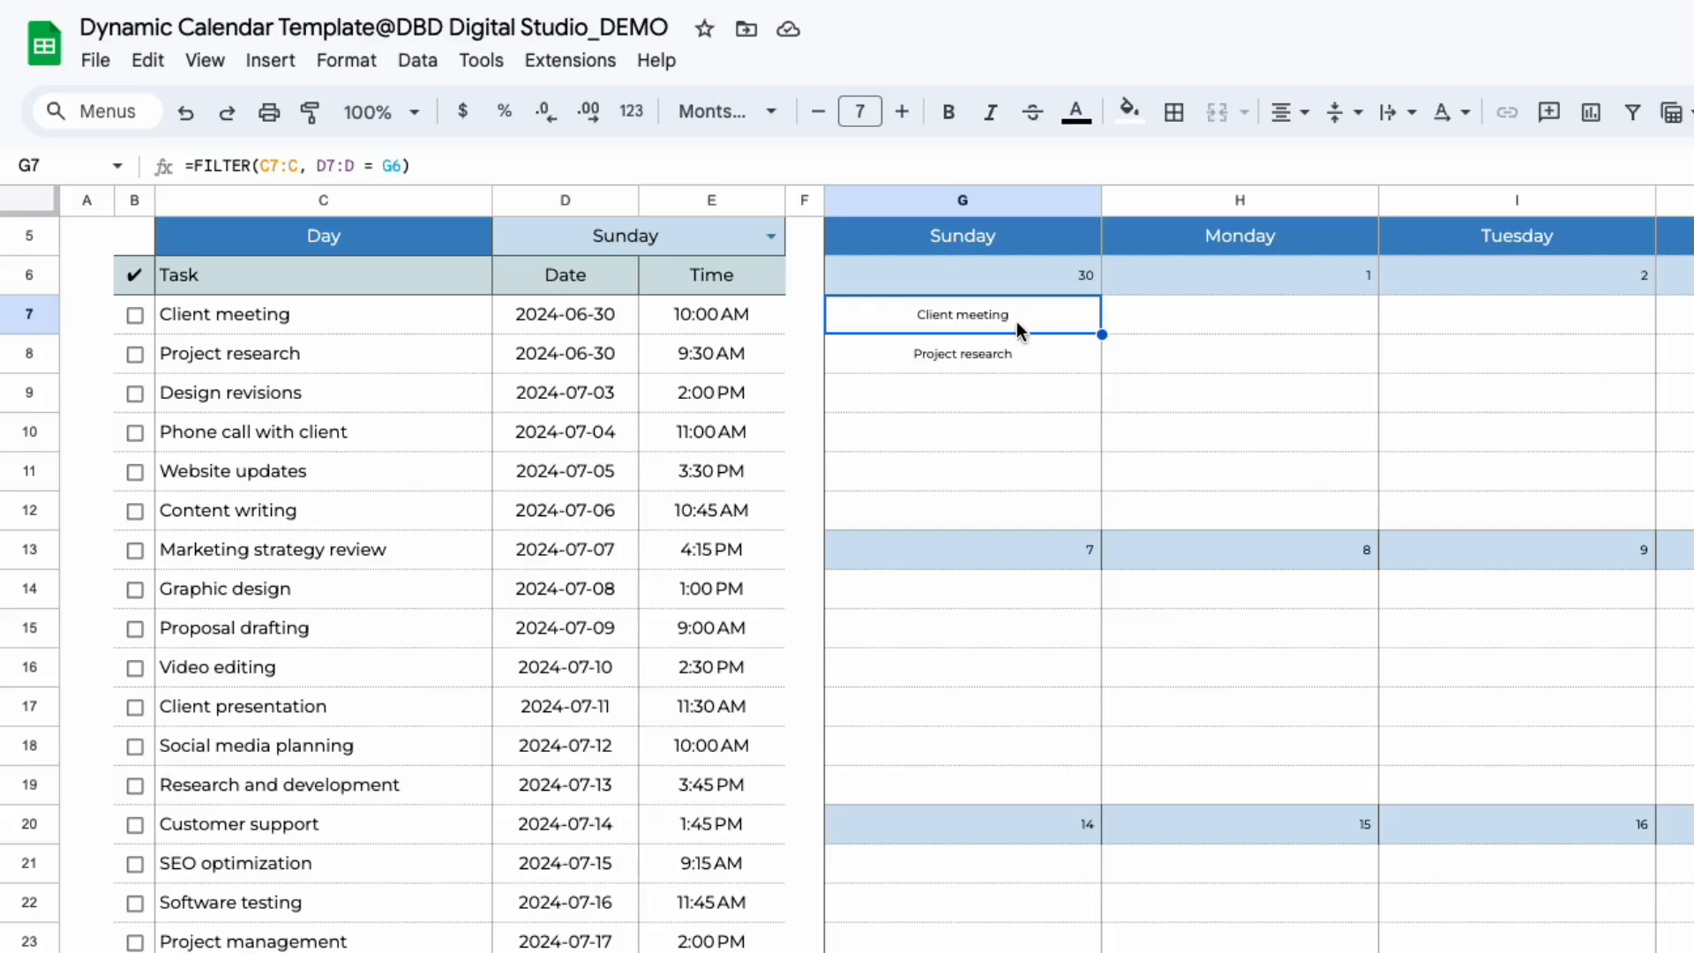
Make G7's task range C7:C absolute for the Sunday 30 cell.
click(323, 165)
key(F4)
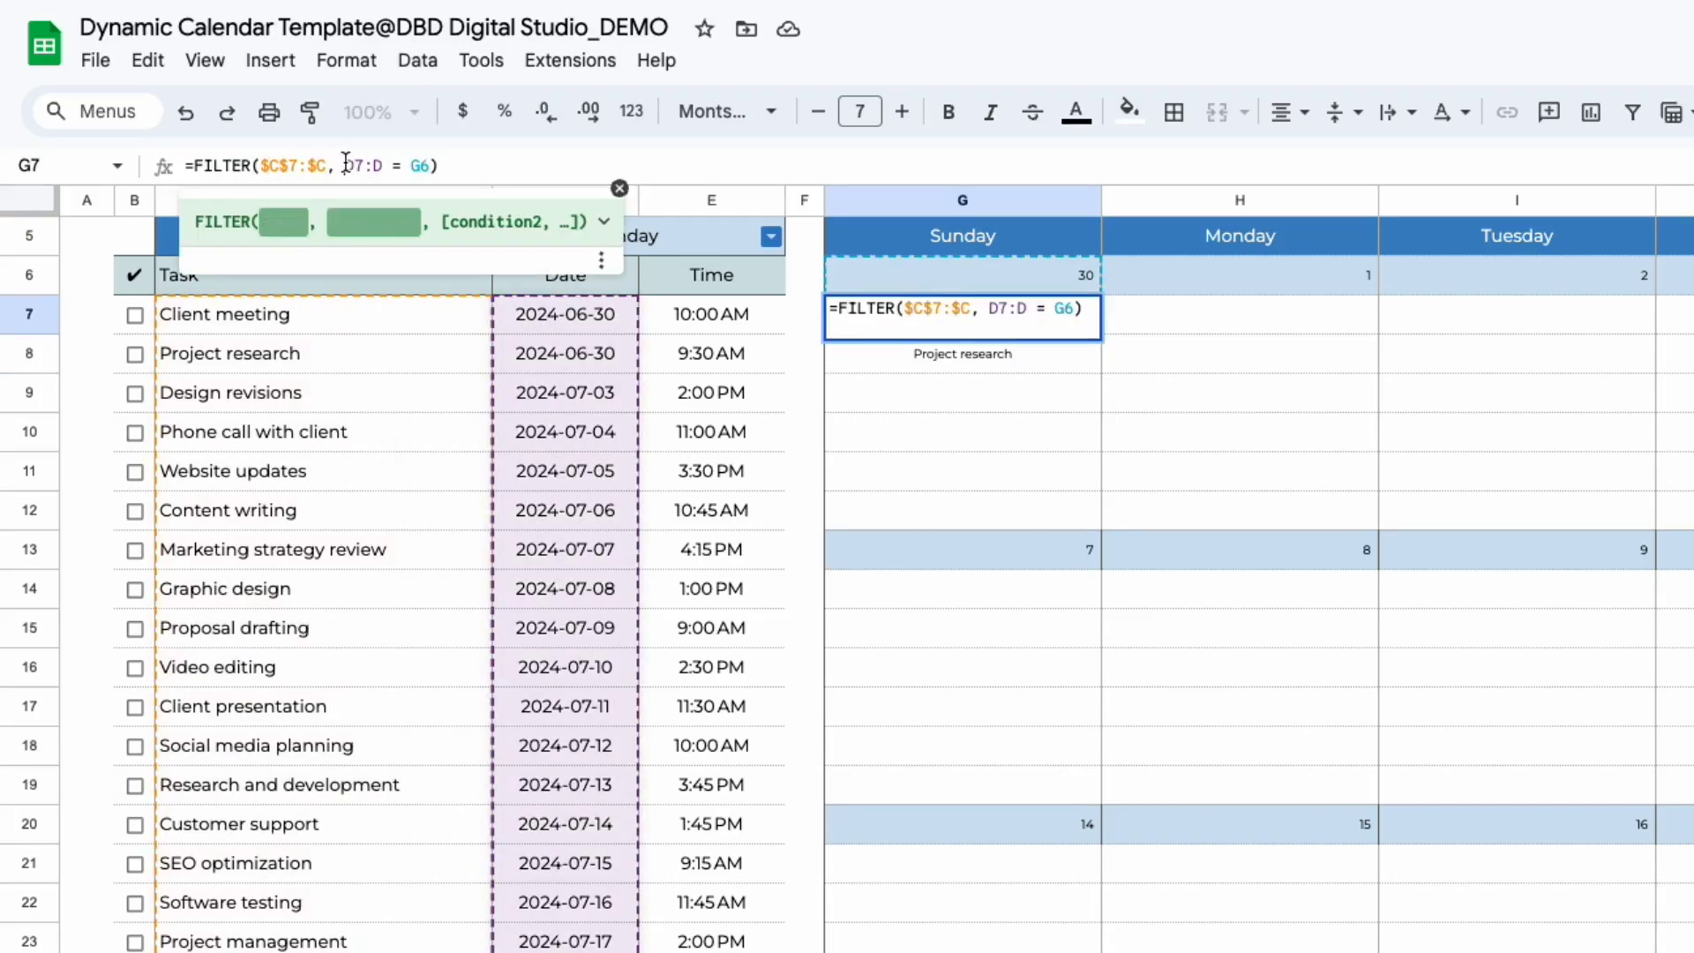
key(Return)
click(892, 328)
double_click(892, 328)
click(682, 214)
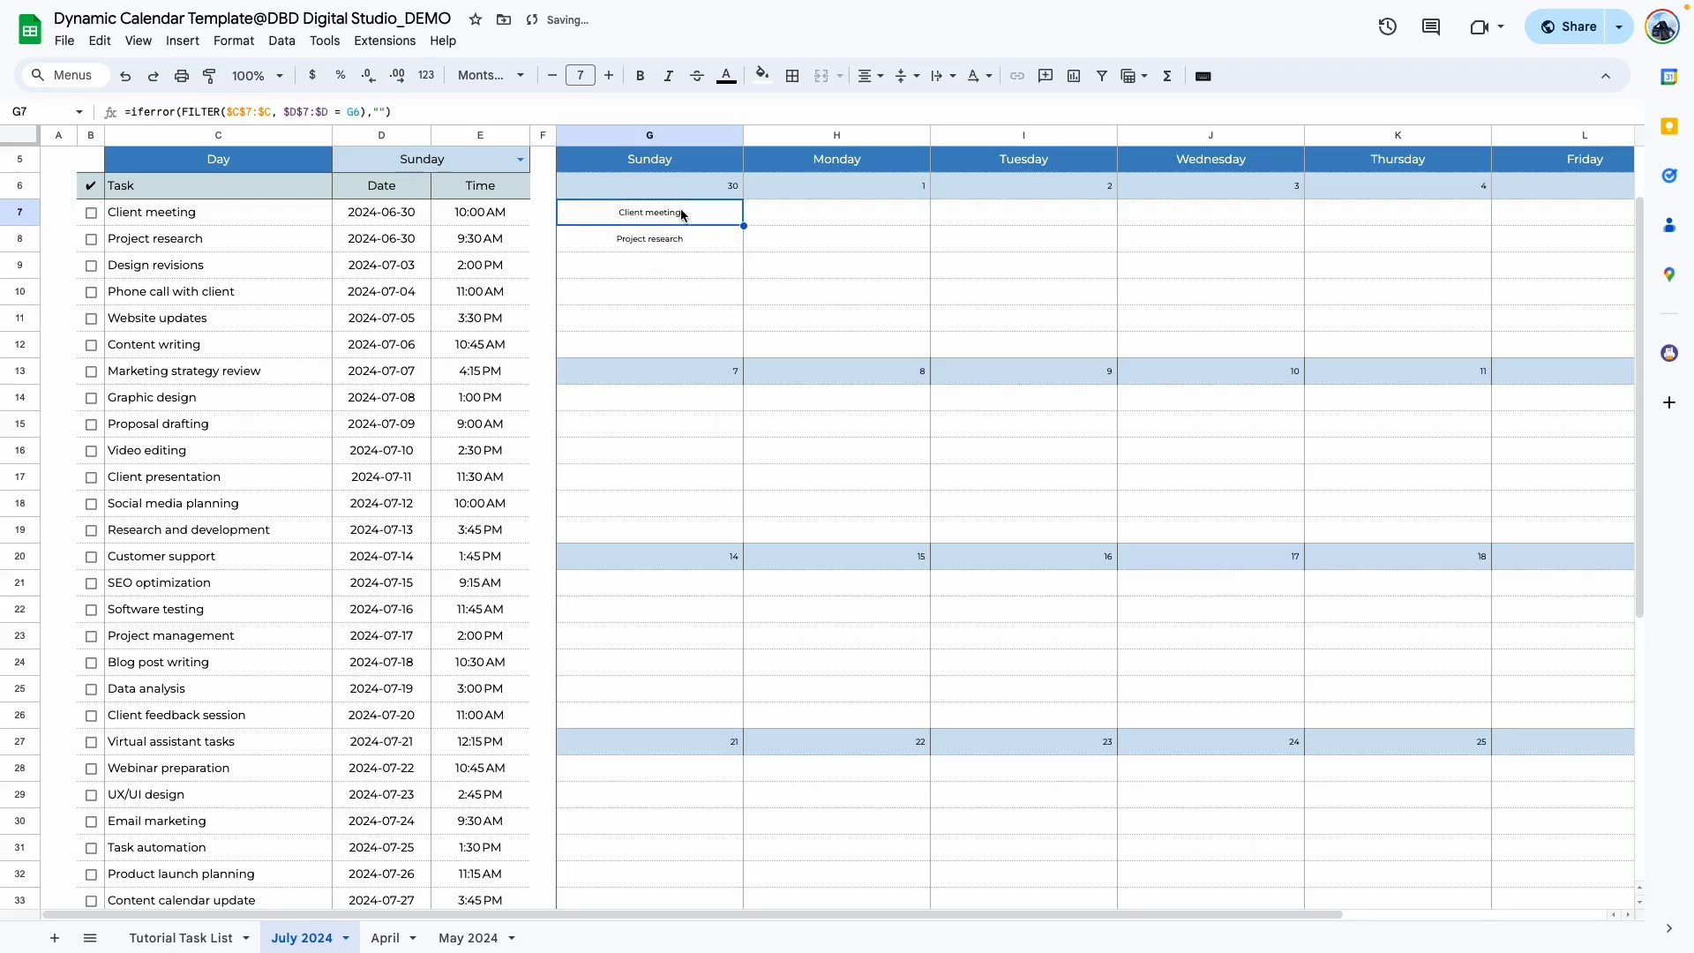
Copy H7's day-task formula into I7 and J7 for Tuesday 2 and Wednesday 3.
click(783, 219)
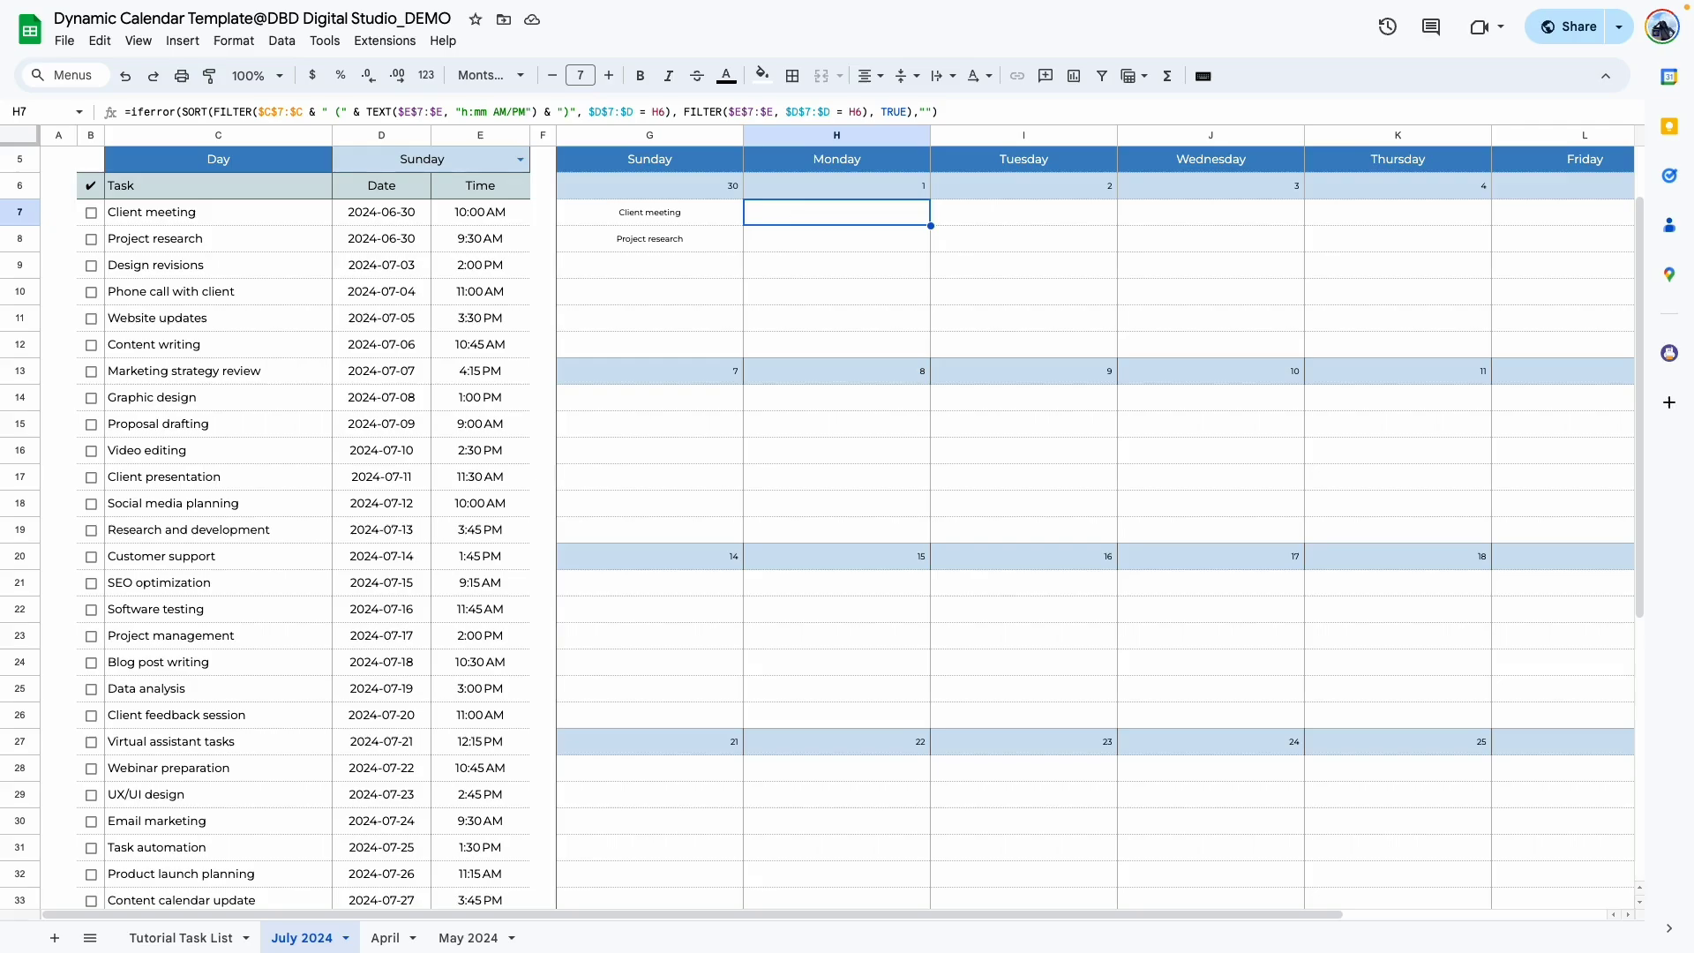
click(814, 298)
click(814, 216)
key(ctrl+c)
click(1028, 227)
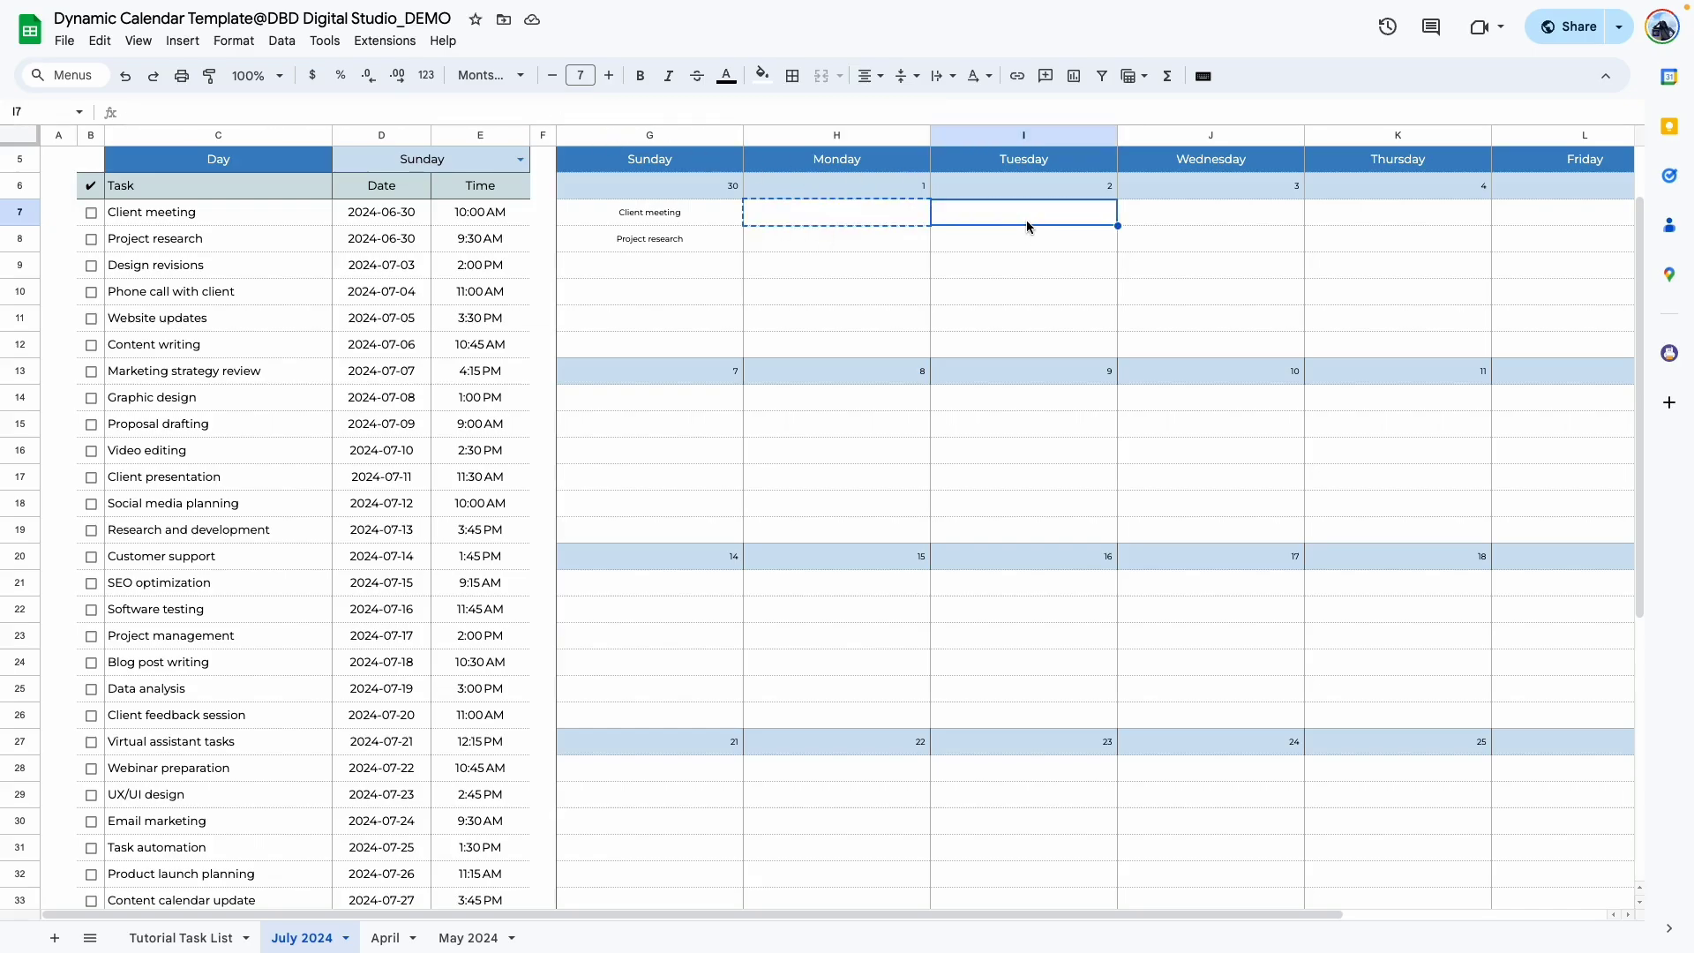
key(ctrl+v)
key(Right)
key(ctrl+v)
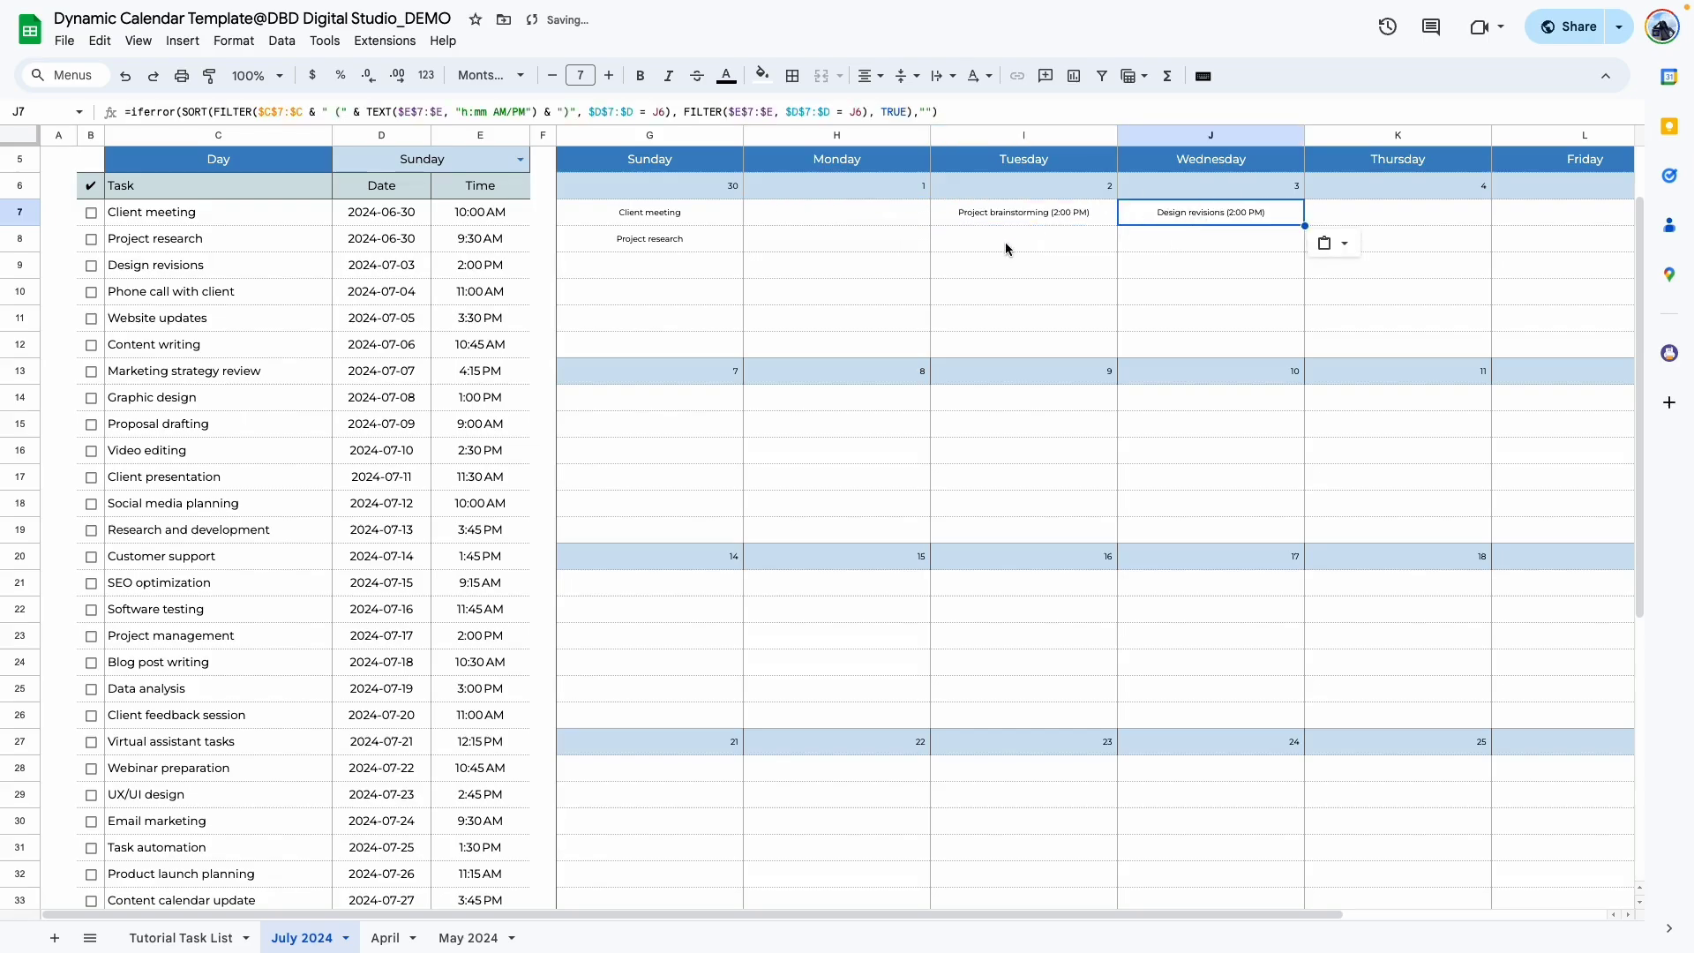
Check J7's references and paste the day-task formula into K7 for Thursday 4.
double_click(1172, 220)
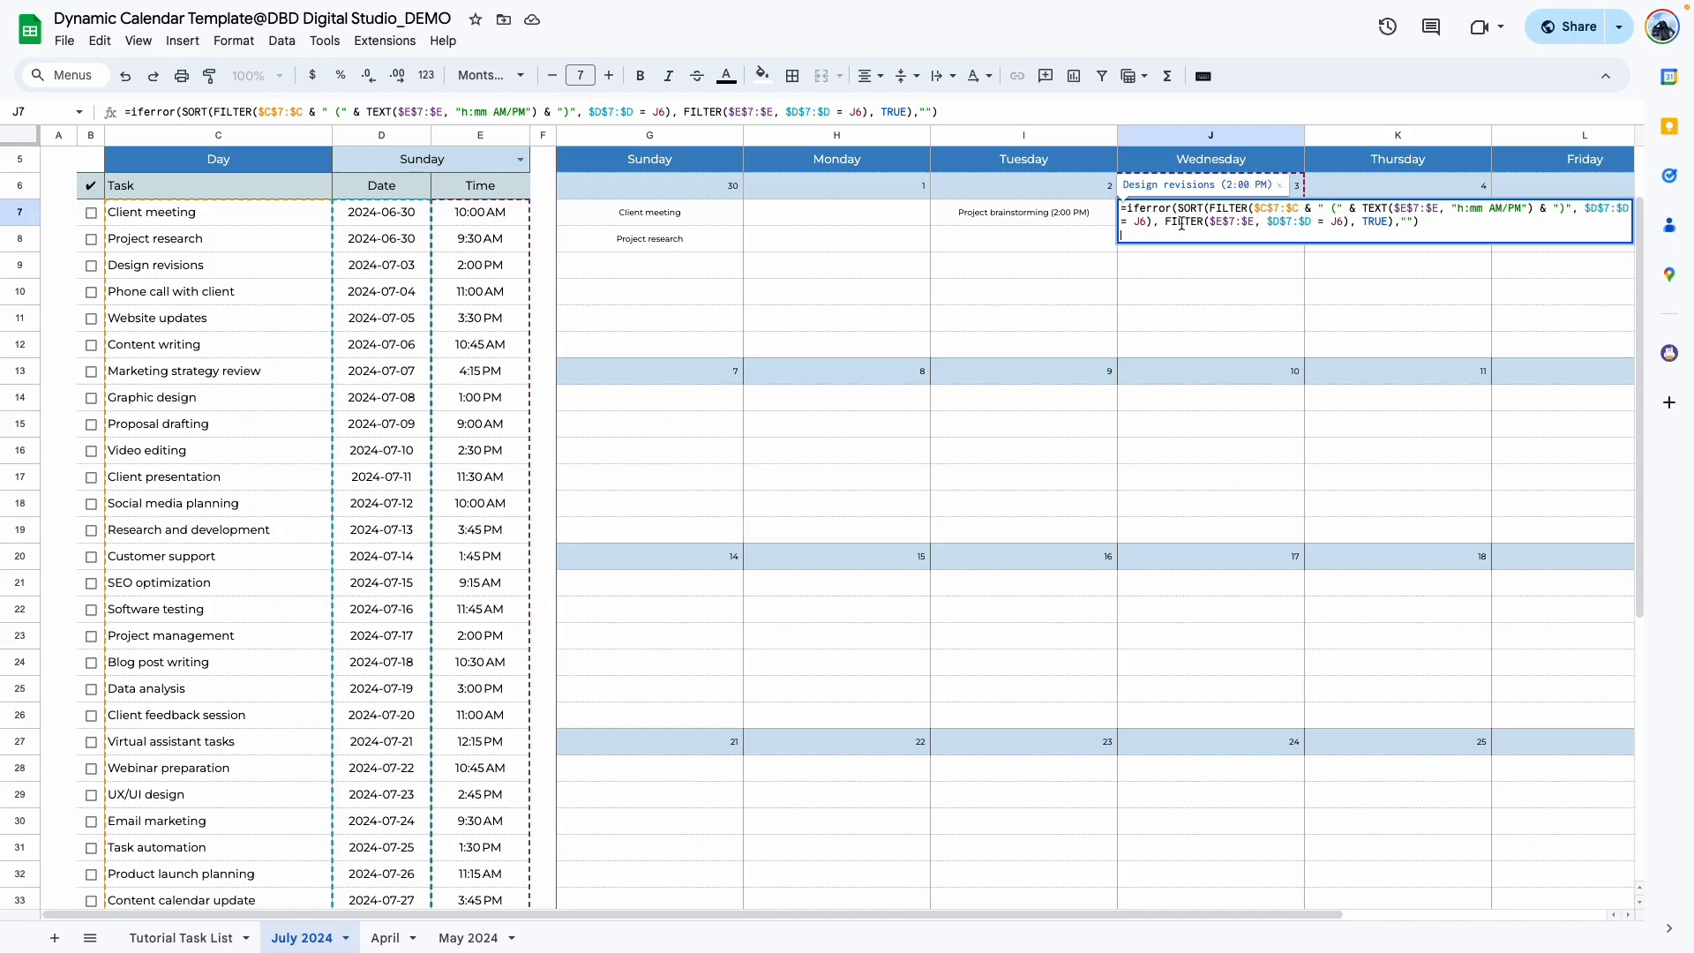
click(1233, 287)
click(1350, 217)
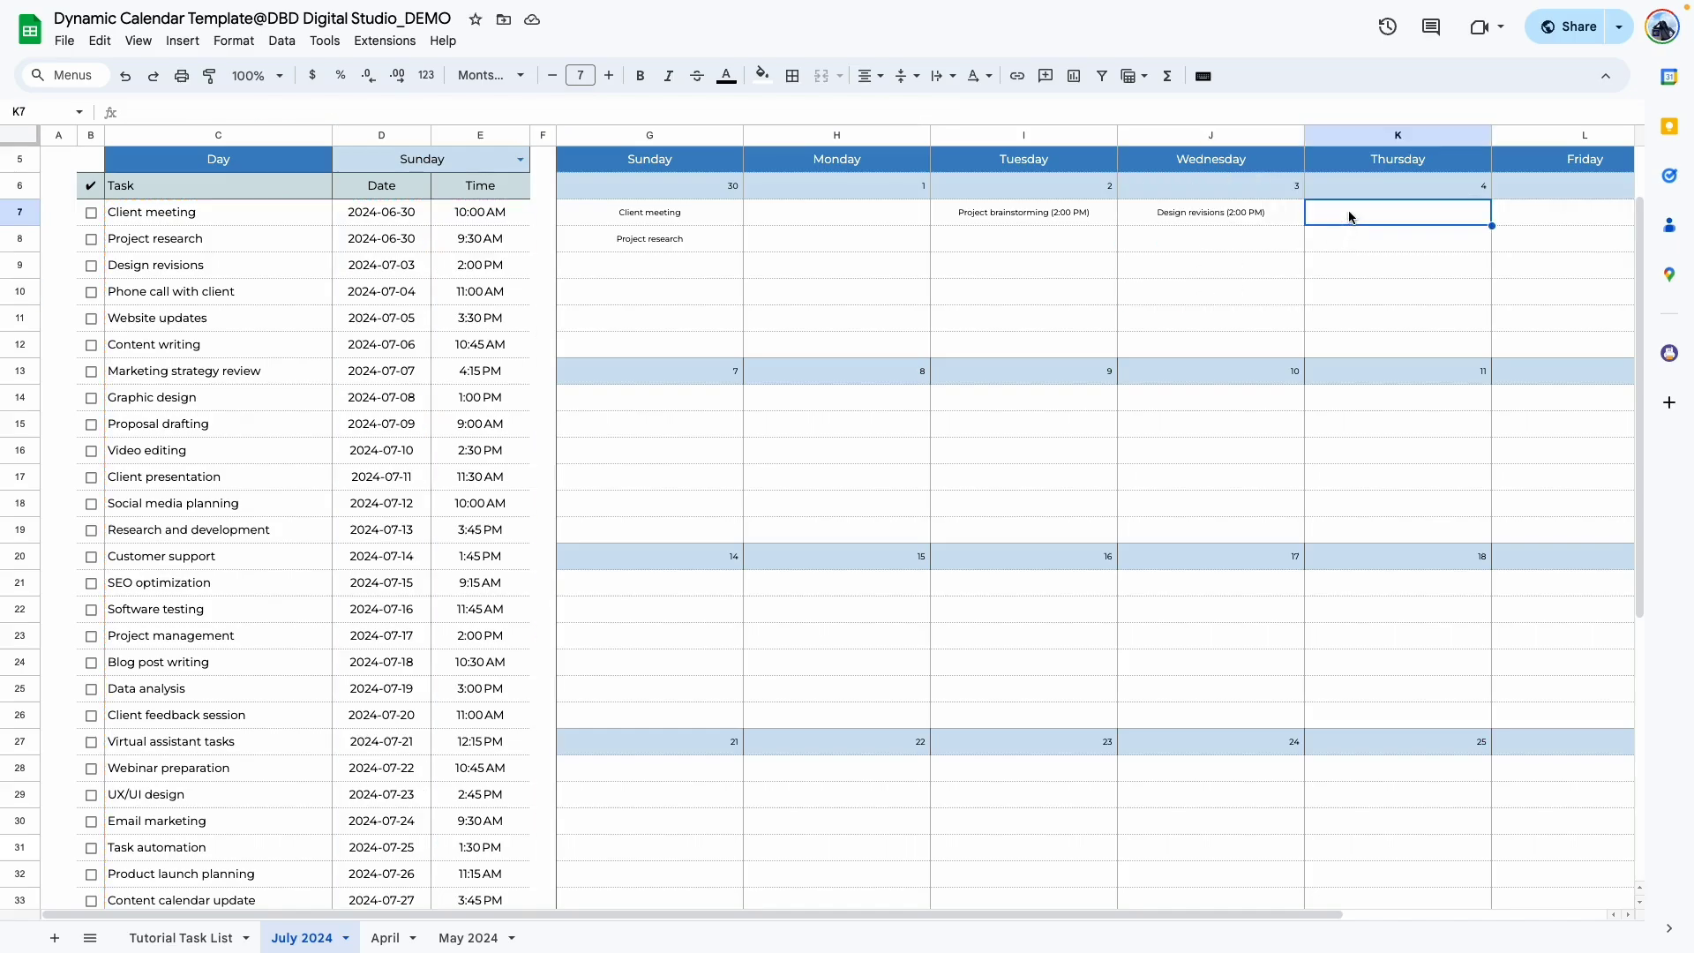
key(ctrl+v)
scroll(1412, 441, right, 4)
Paste the day-task formula into Saturday 6 (M7) and across the second week from G14.
click(1430, 214)
key(ctrl+v)
drag(917, 914, 695, 914)
click(594, 408)
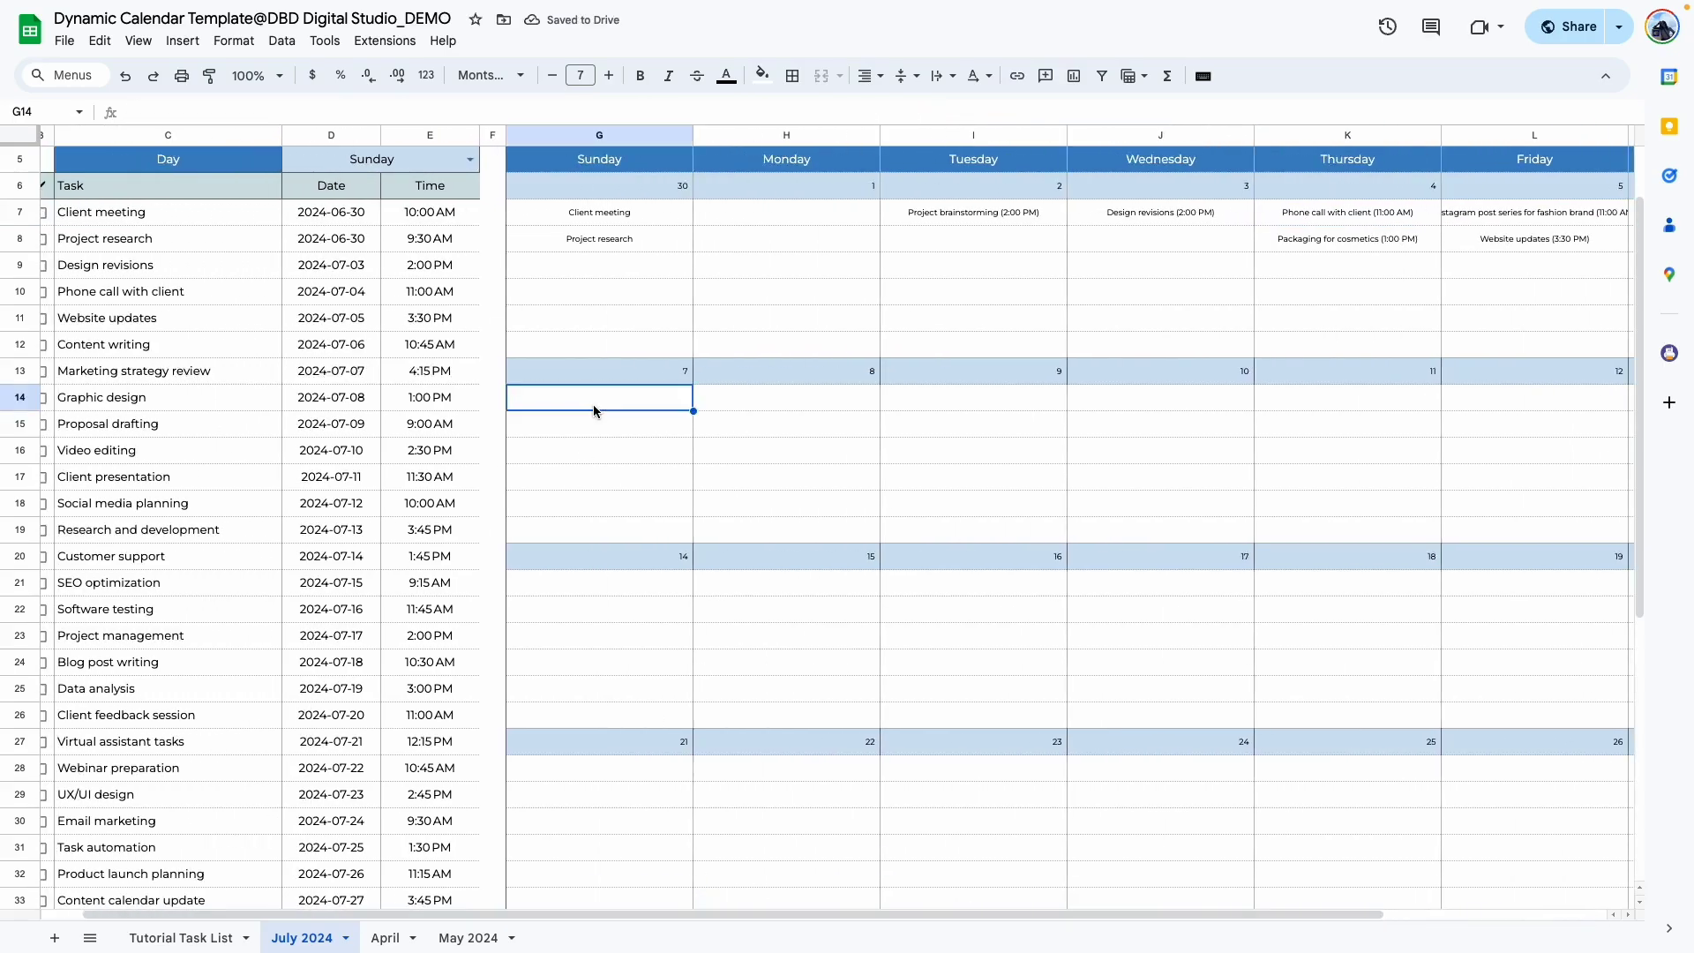
key(ctrl+v)
key(Right)
key(ctrl+v)
key(Right)
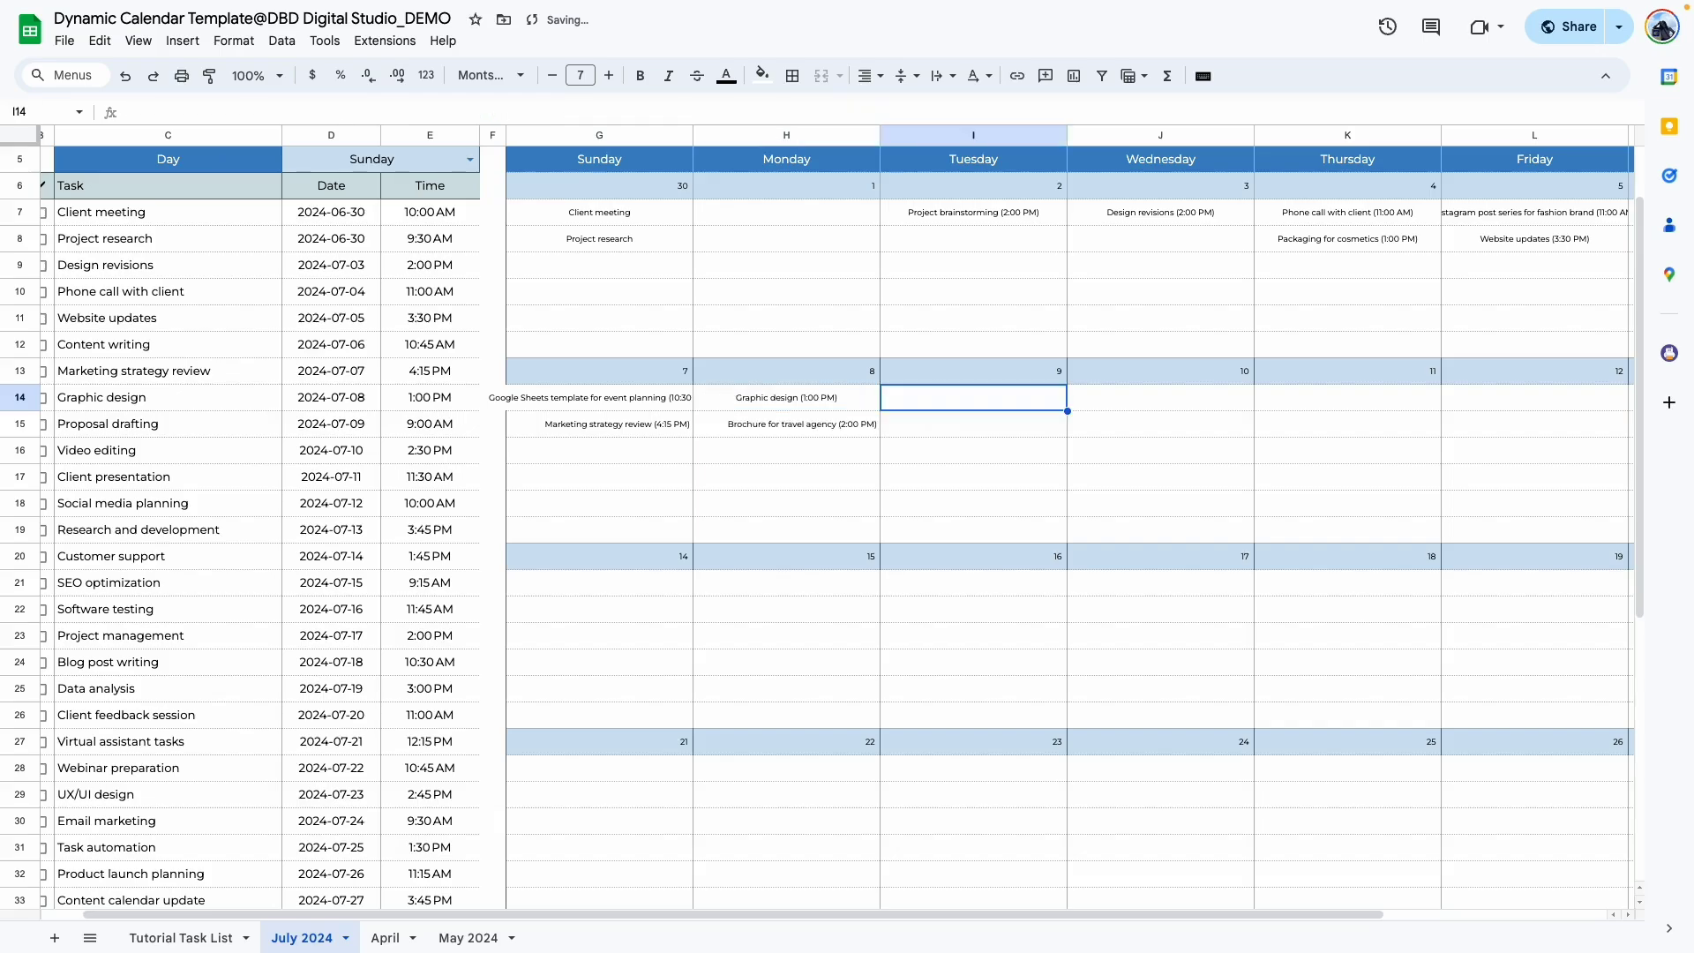
key(ctrl+v)
key(Right)
key(ctrl+v)
key(Right)
key(ctrl+v)
key(Right)
key(ctrl+v)
key(Right)
key(ctrl+v)
mouse_move(873, 916)
mouse_down()
mouse_move(1015, 916)
mouse_move(635, 914)
mouse_up()
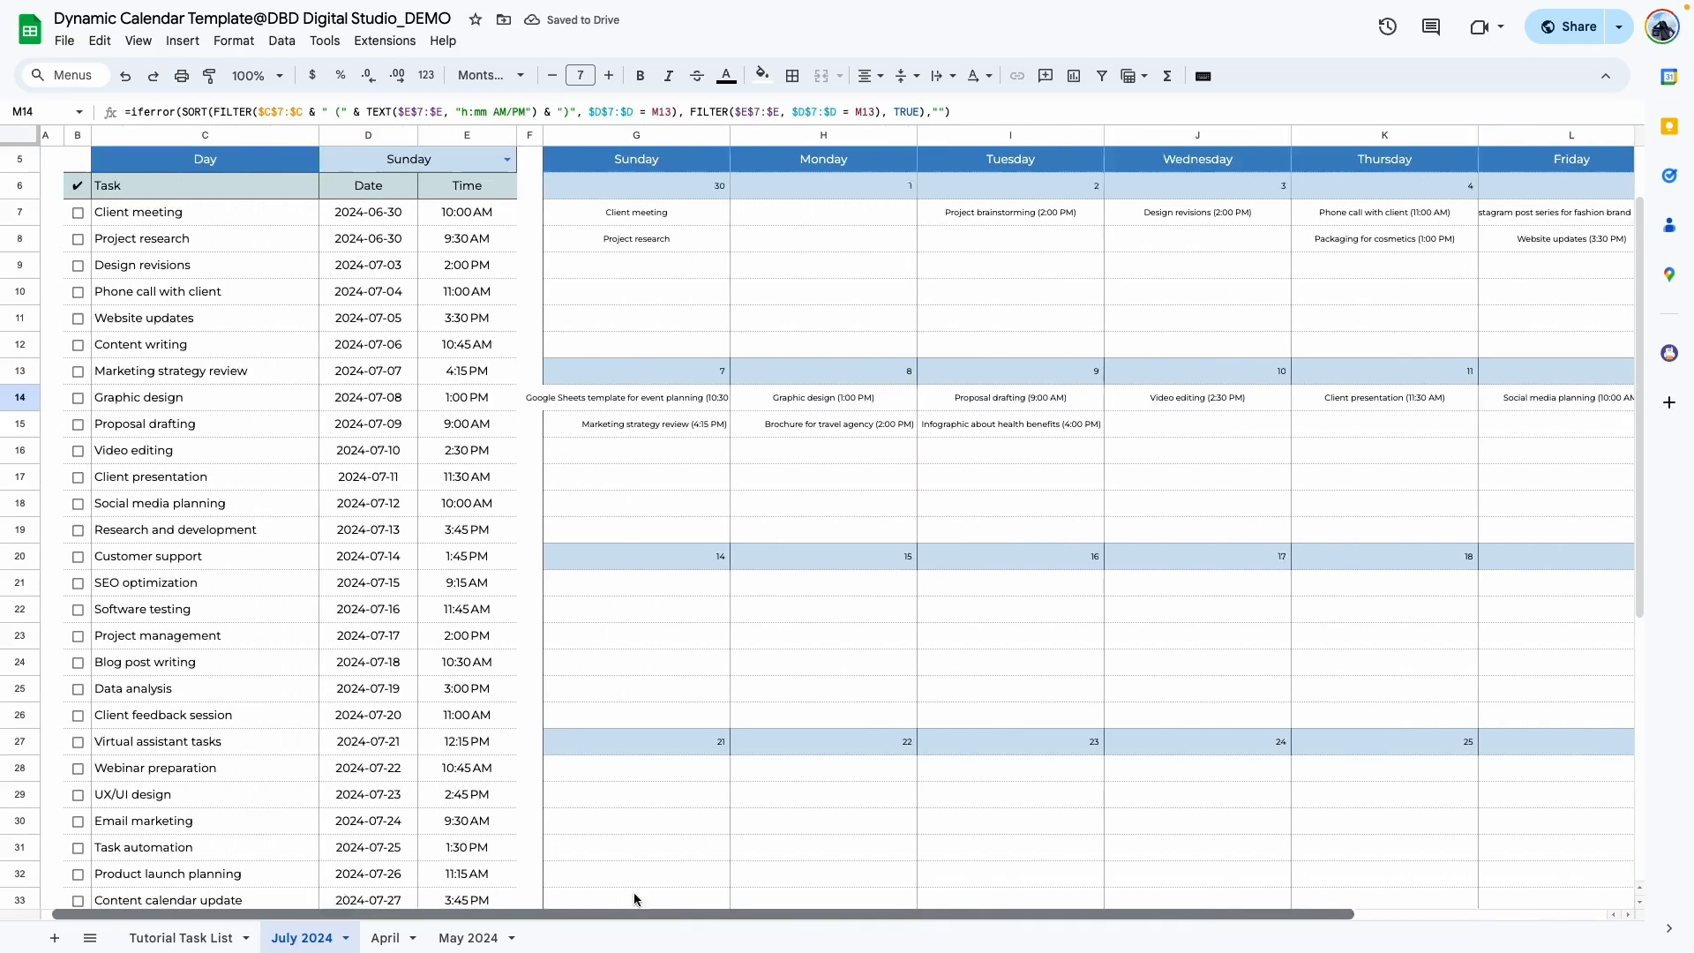
Copy the second week's formulas G14:M14 into the third week at G21.
click(591, 406)
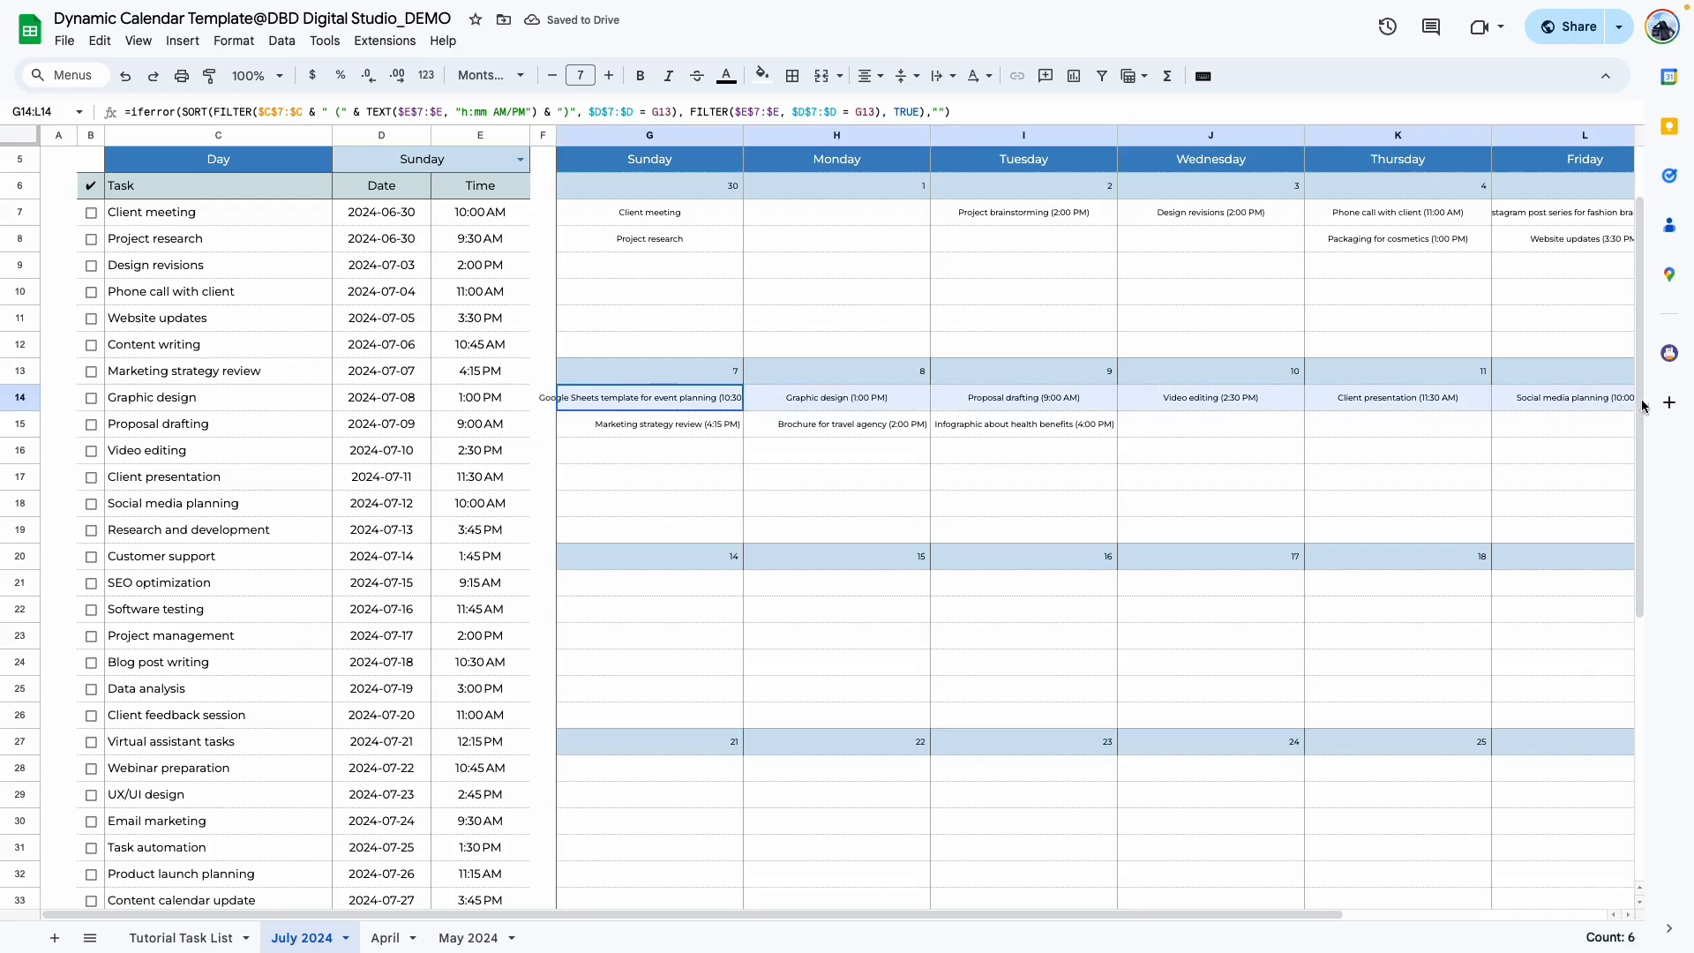
drag(748, 403, 1513, 403)
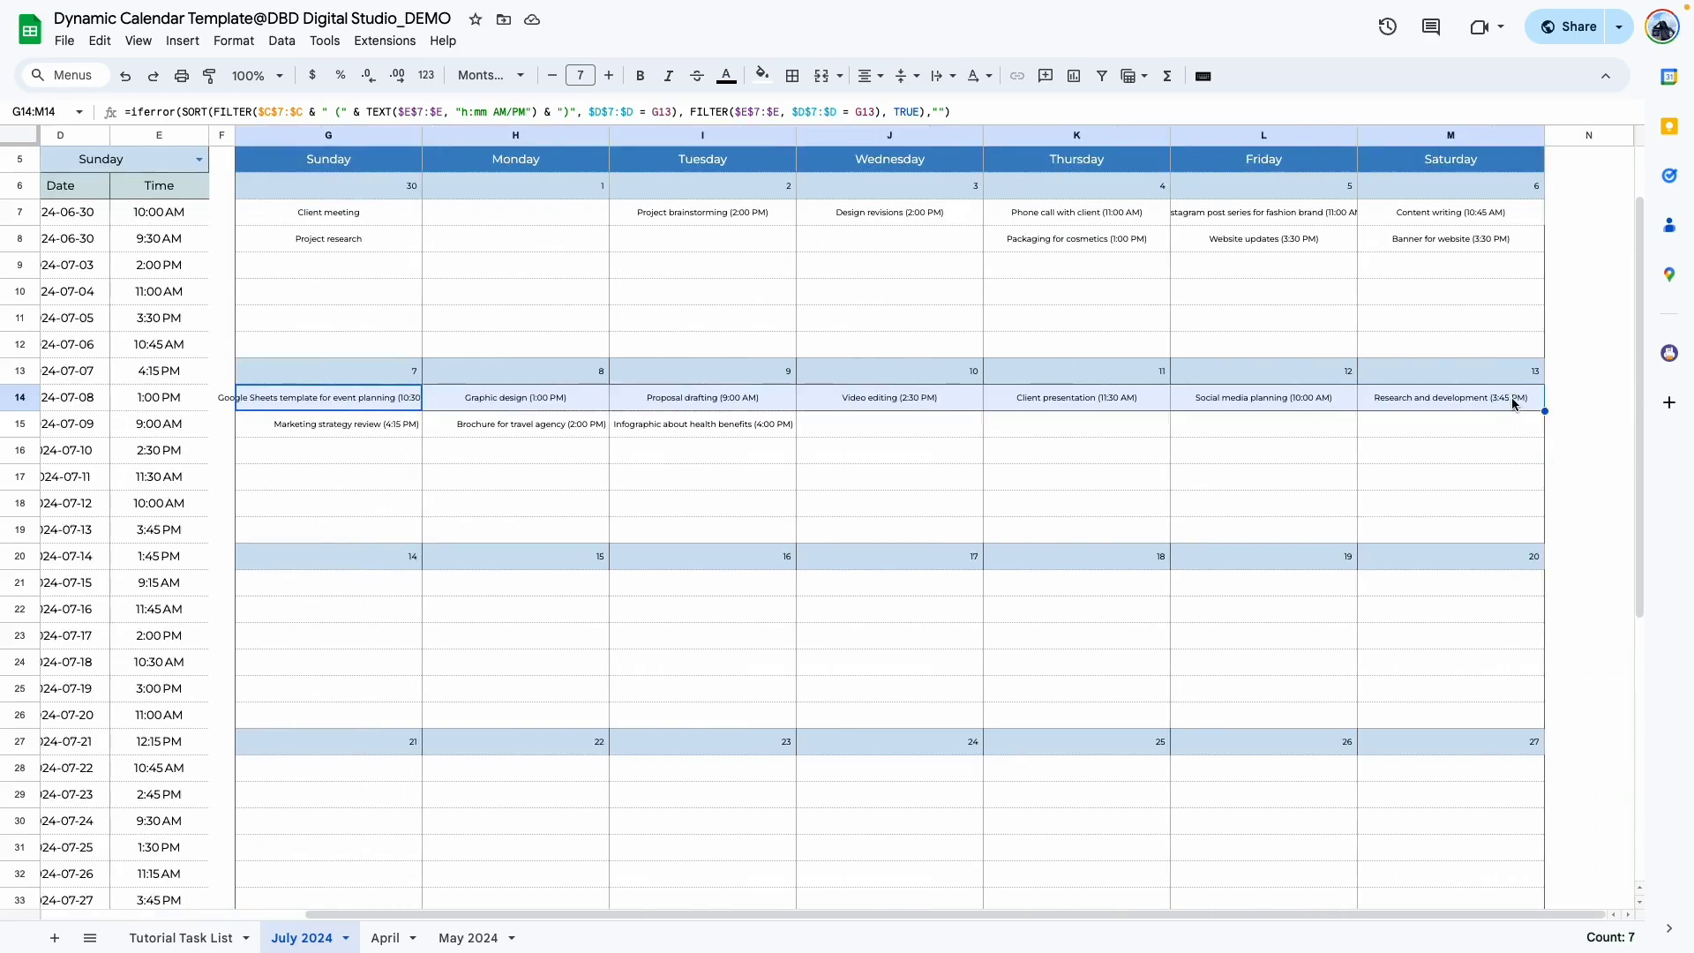
key(ctrl+c)
scroll(468, 596, left, 2)
click(467, 591)
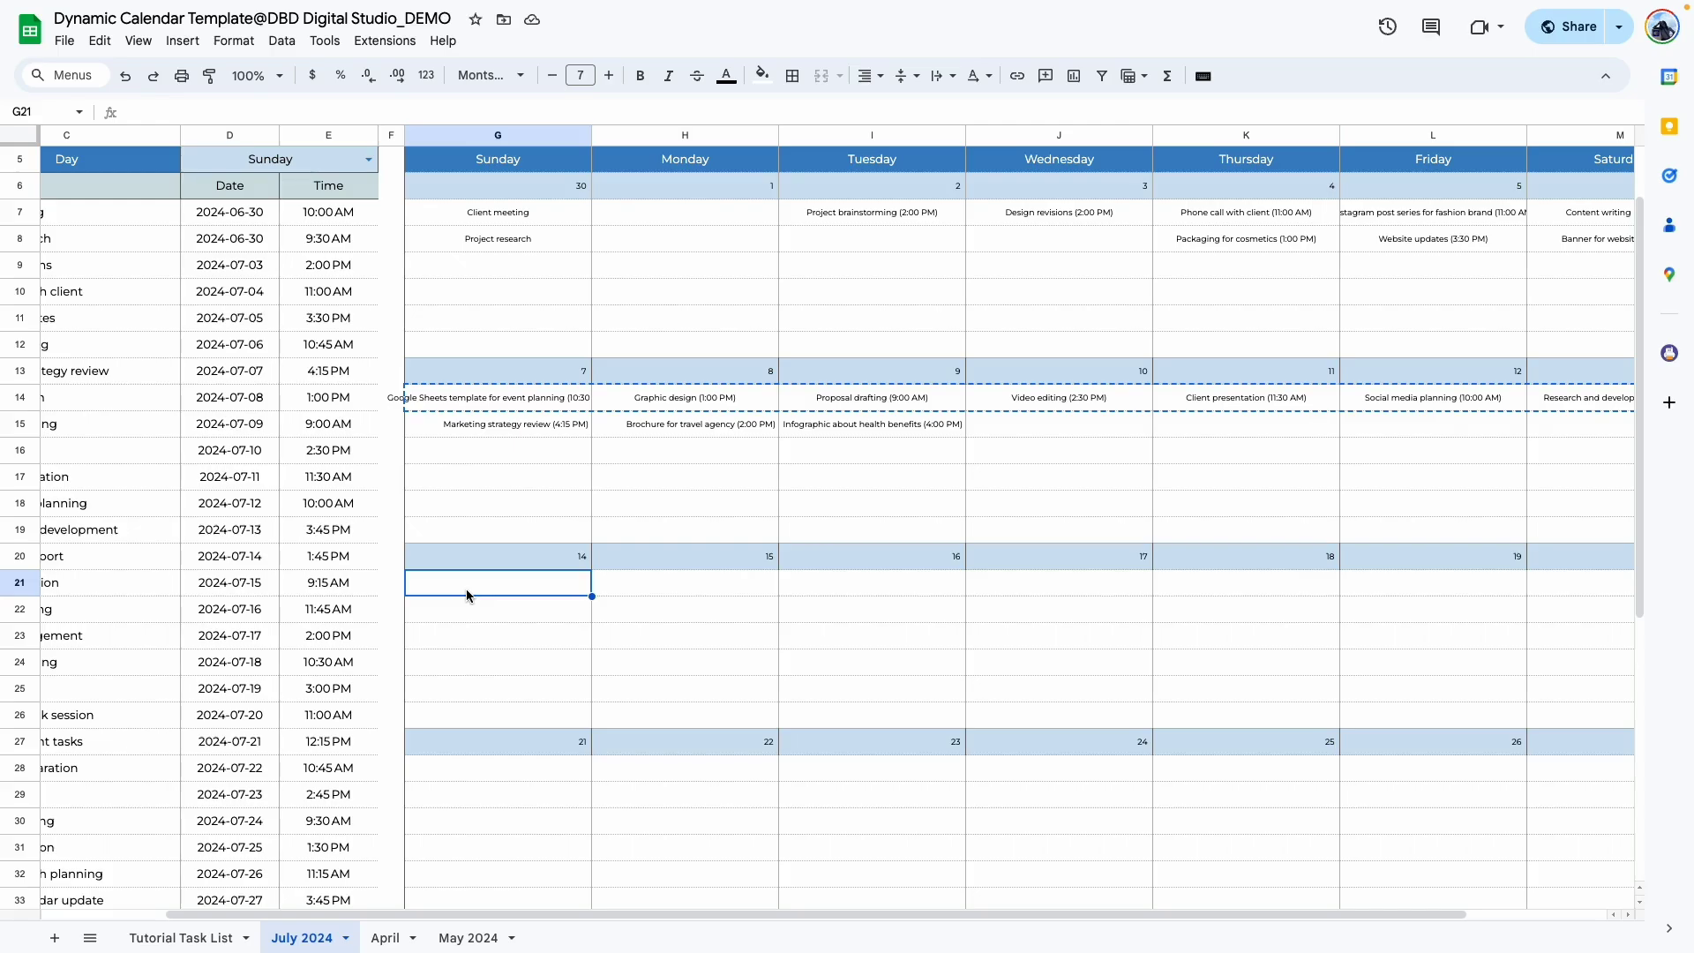
key(ctrl+v)
Paste the same week formulas into rows 28, 35 and 42 for the remaining weeks.
scroll(472, 494, down, 5)
click(482, 409)
key(ctrl+v)
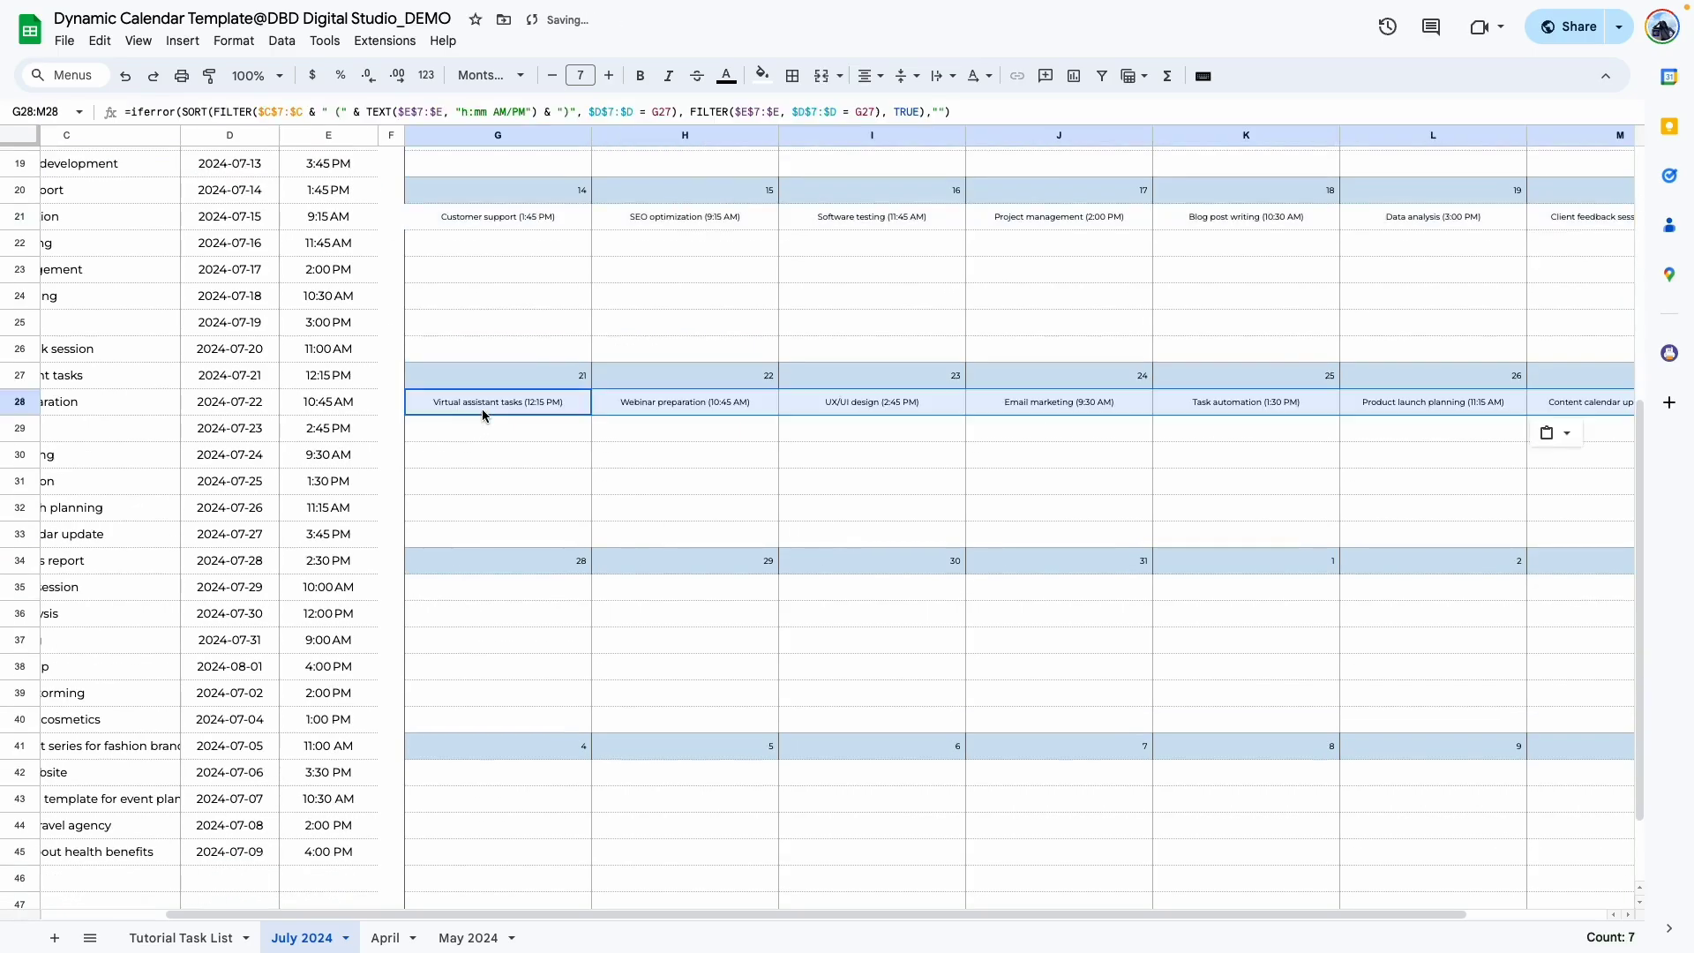
click(483, 586)
key(ctrl+v)
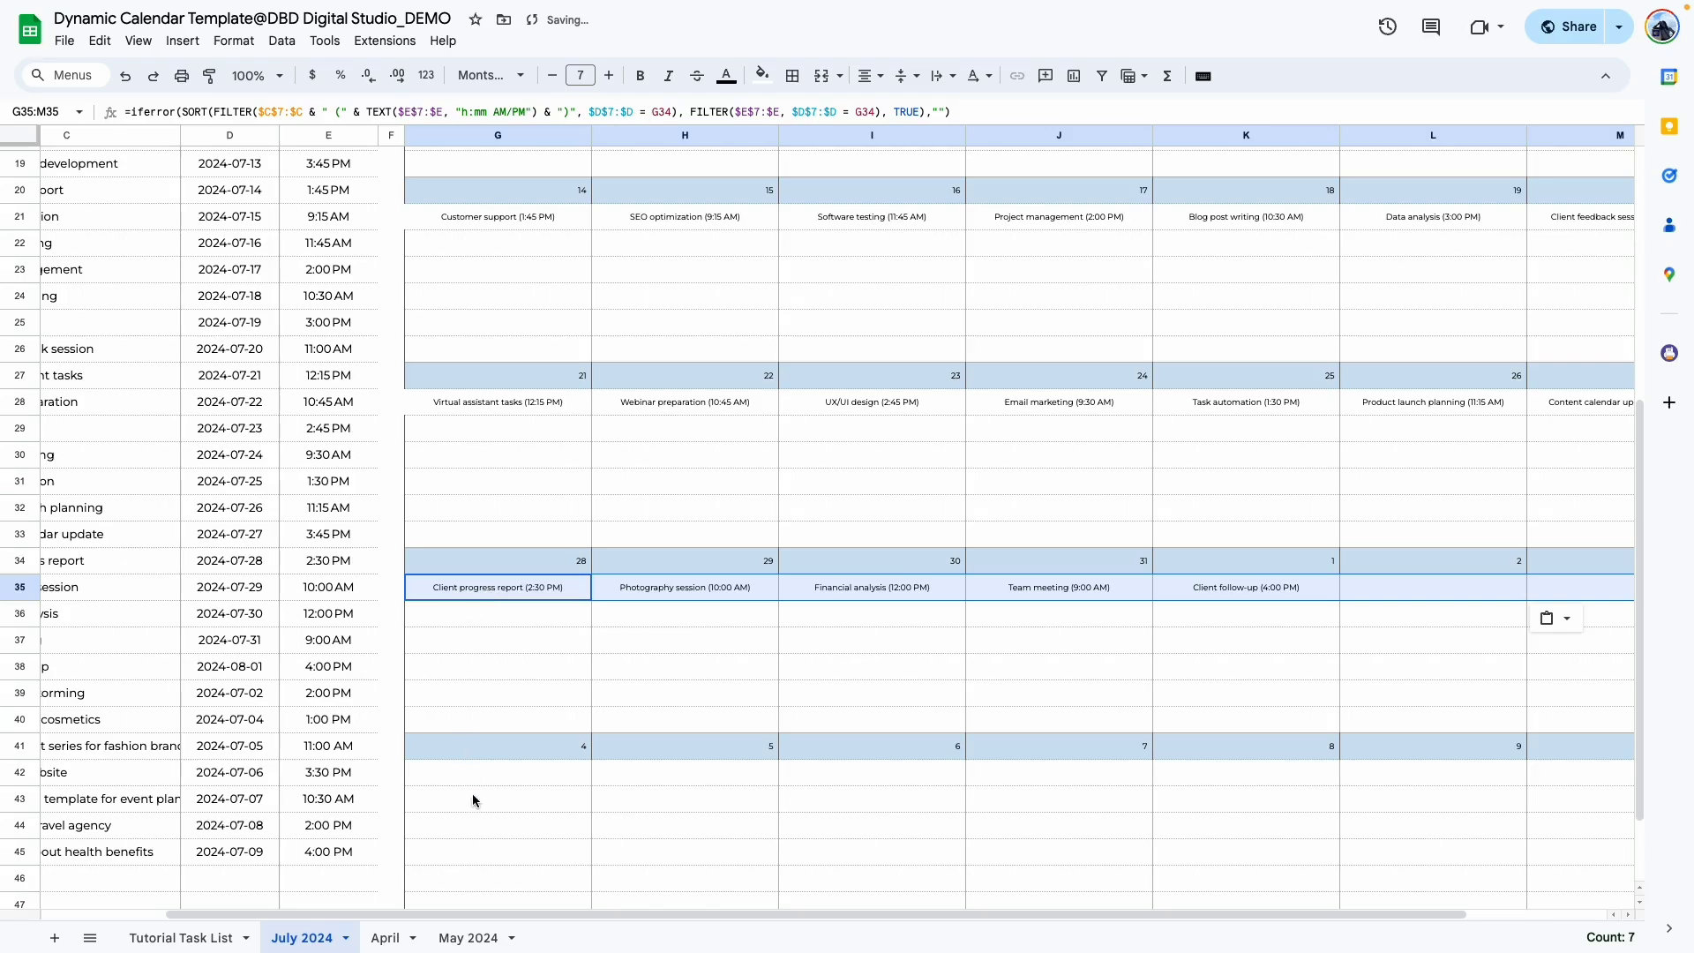
click(469, 773)
key(ctrl+v)
scroll(456, 790, down, 1)
scroll(759, 688, up, 10)
key(ctrl+a)
scroll(1478, 617, down, 10)
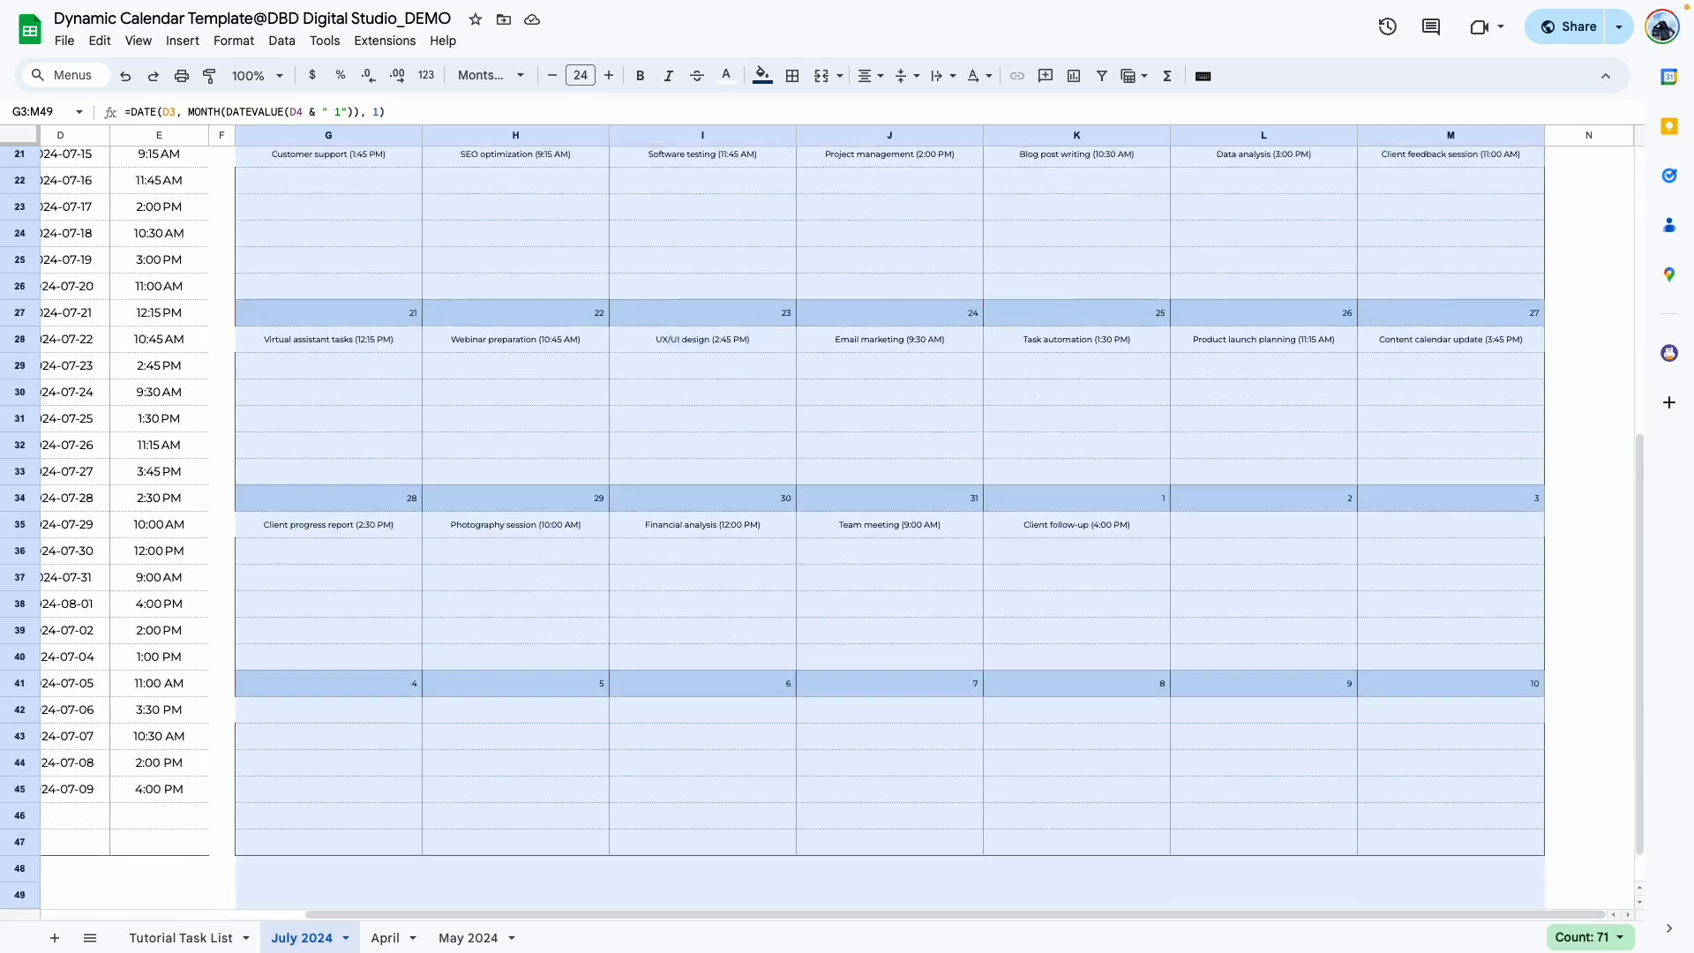
Check the text-wrapping setting on the calendar's task cells.
shift+click(1478, 797)
click(793, 75)
key(ctrl+z)
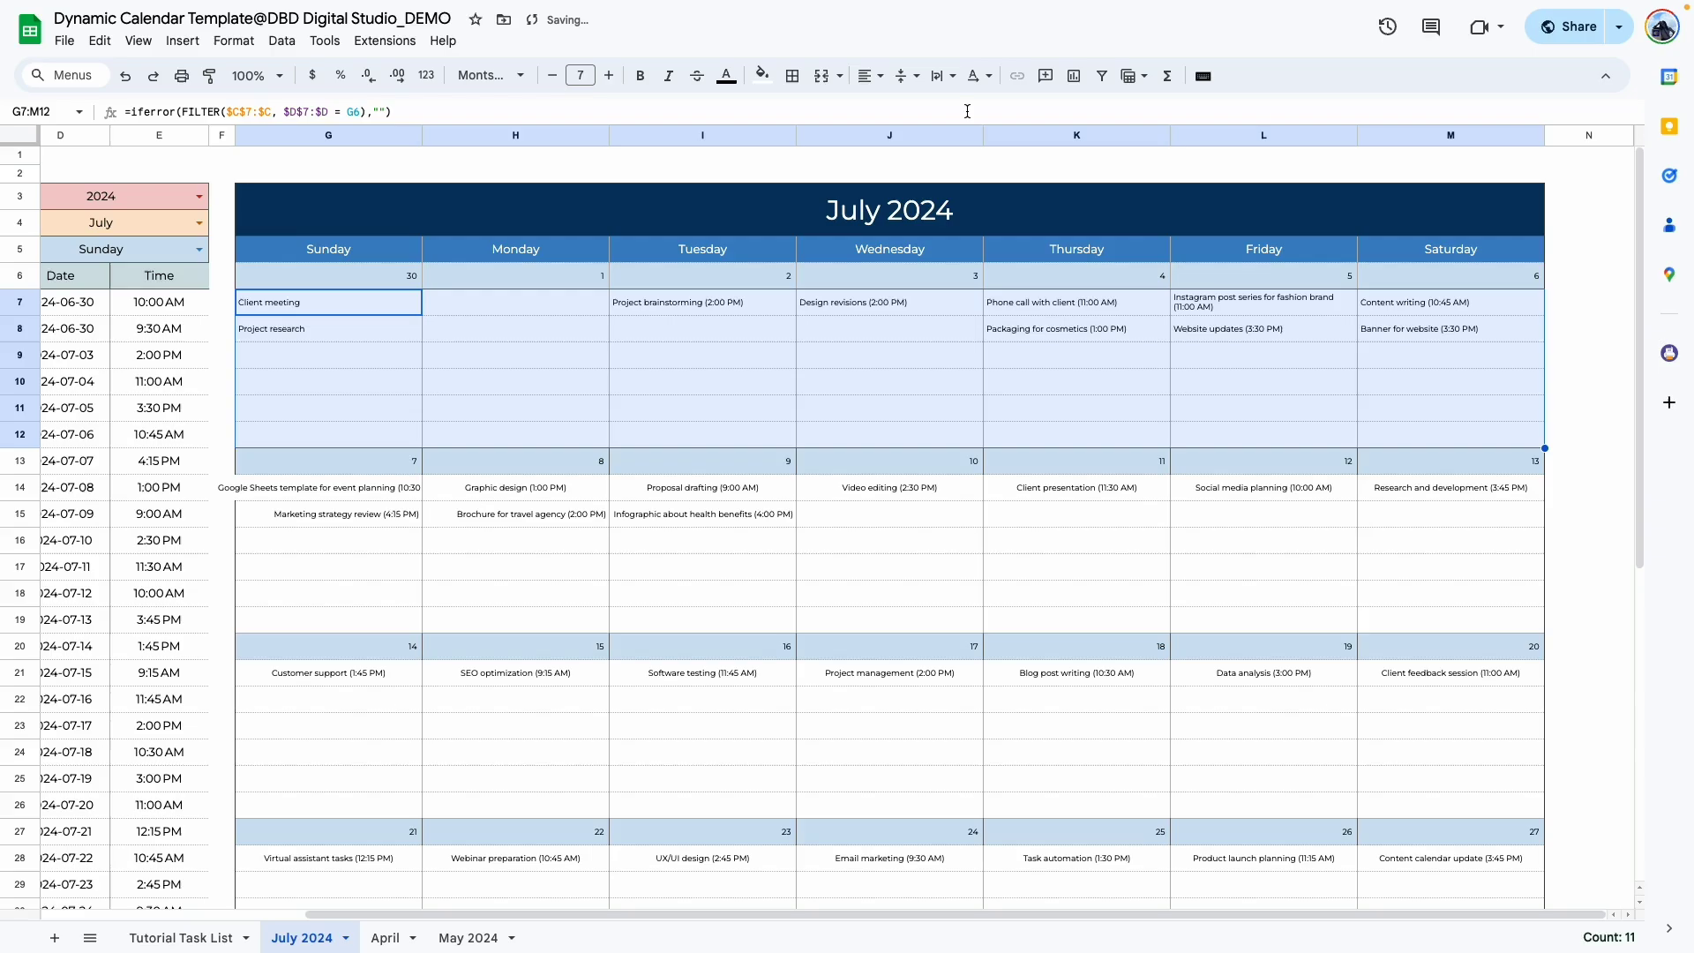
click(943, 76)
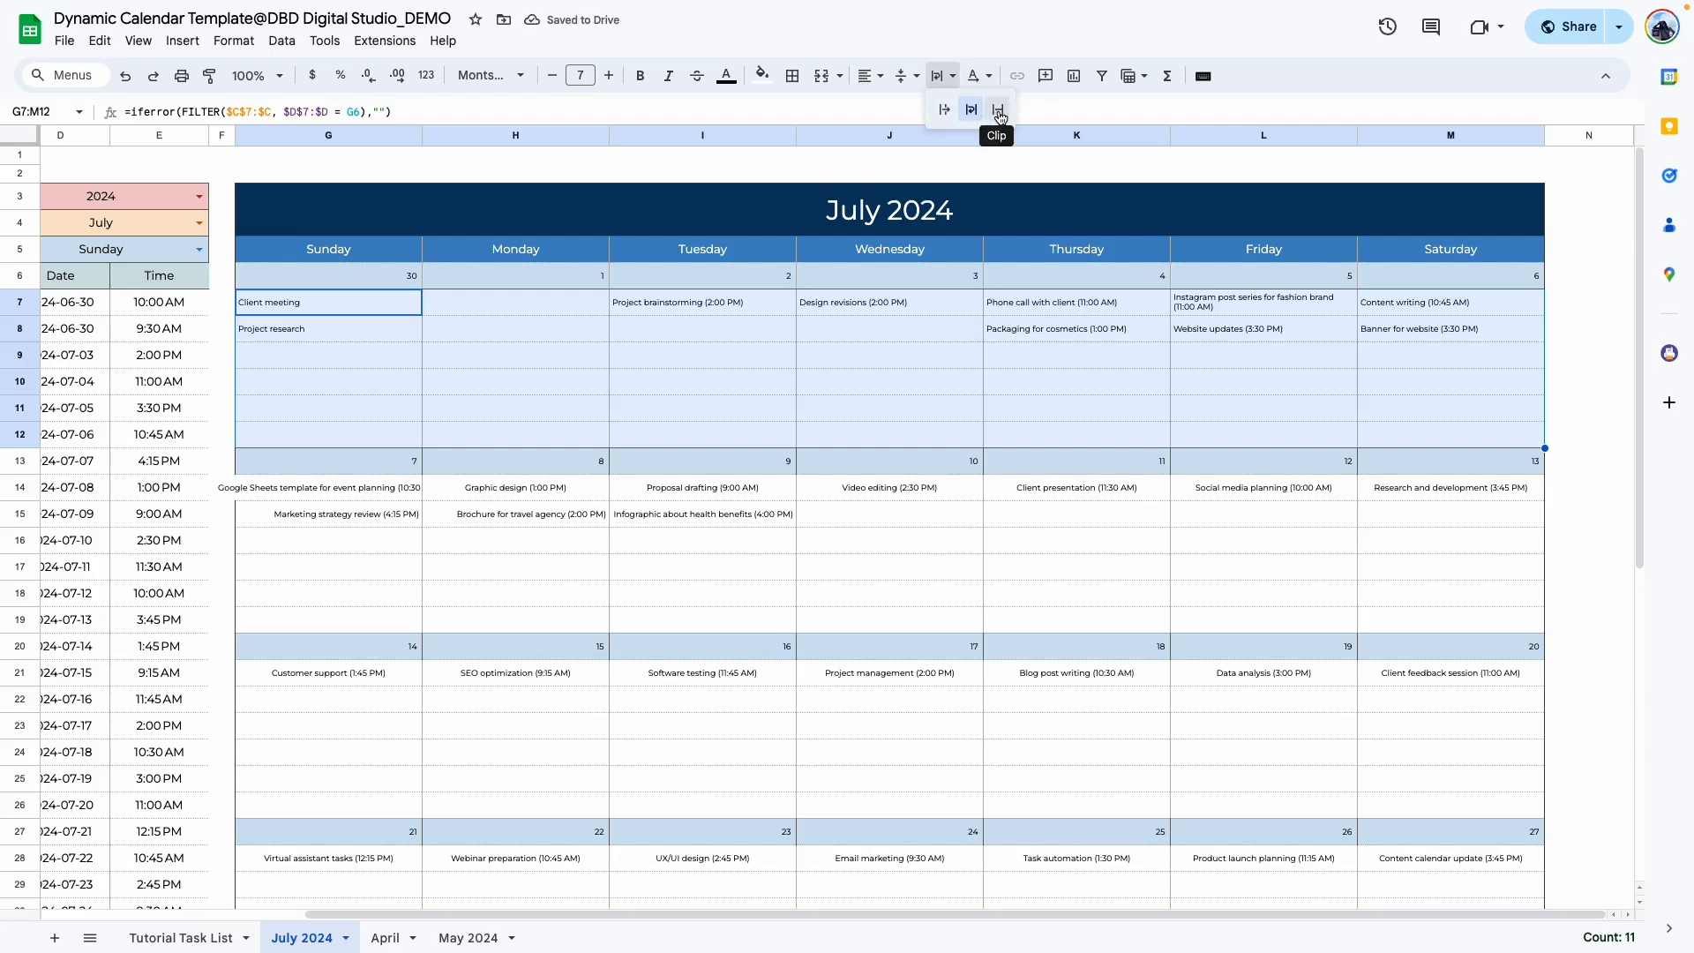
click(999, 114)
Copy G7:M12's formatting with Paint format onto the second and third week blocks.
click(362, 505)
drag(349, 309, 1457, 433)
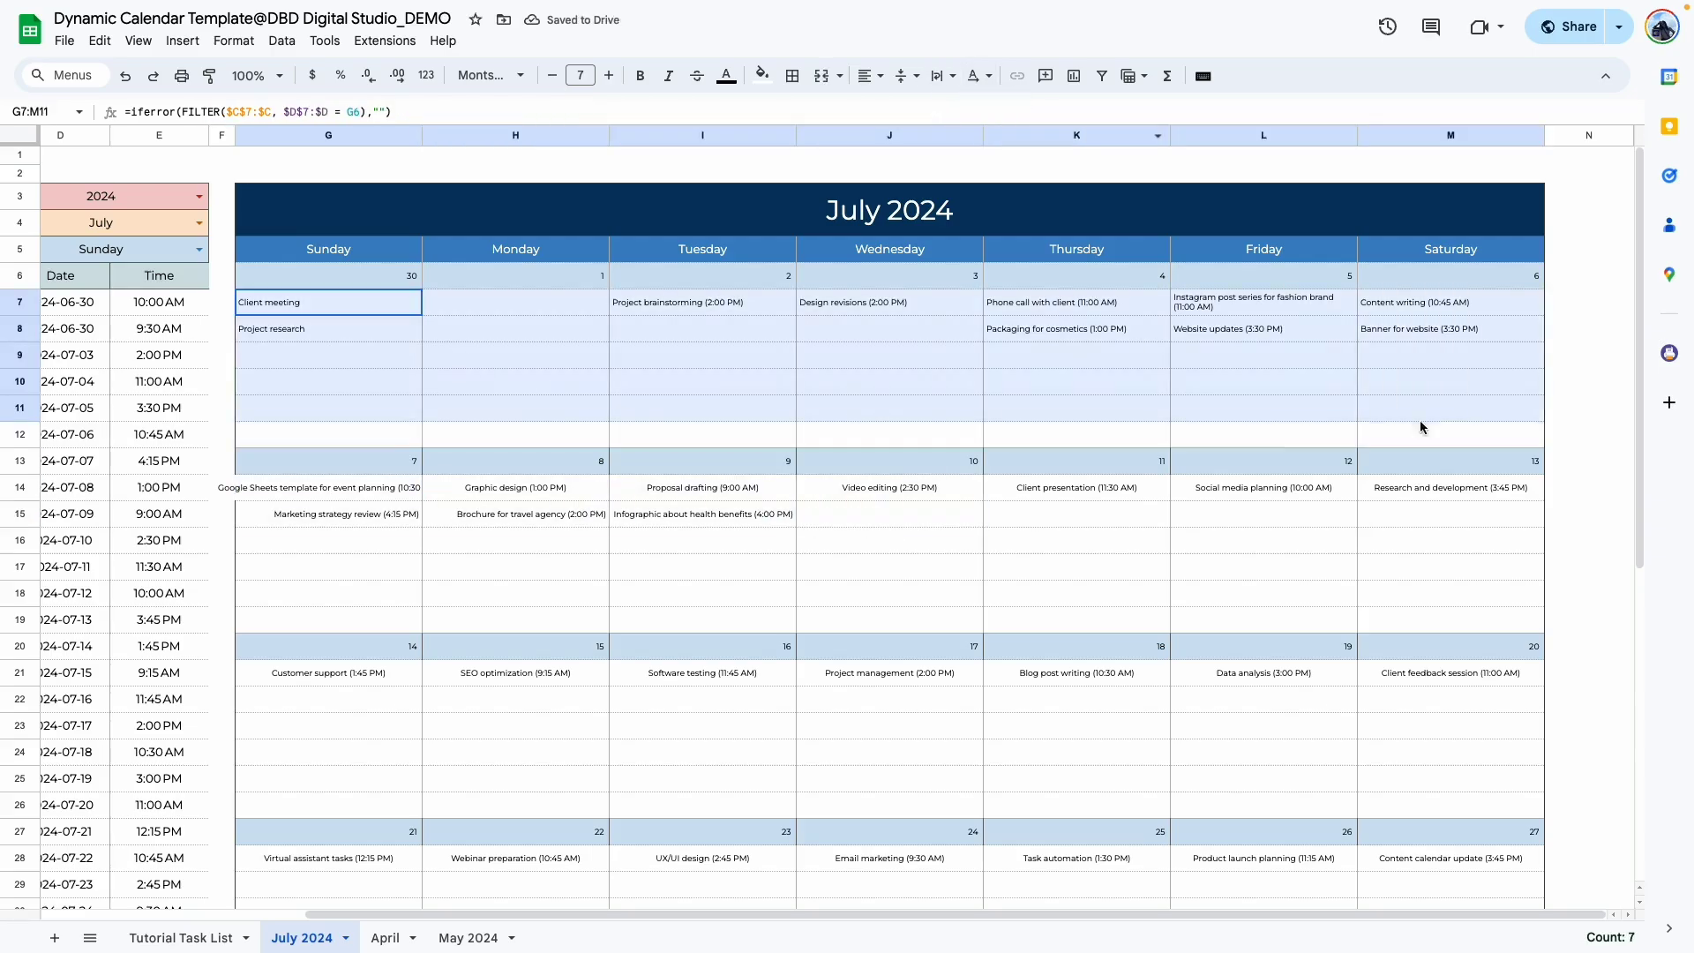
click(209, 76)
click(258, 492)
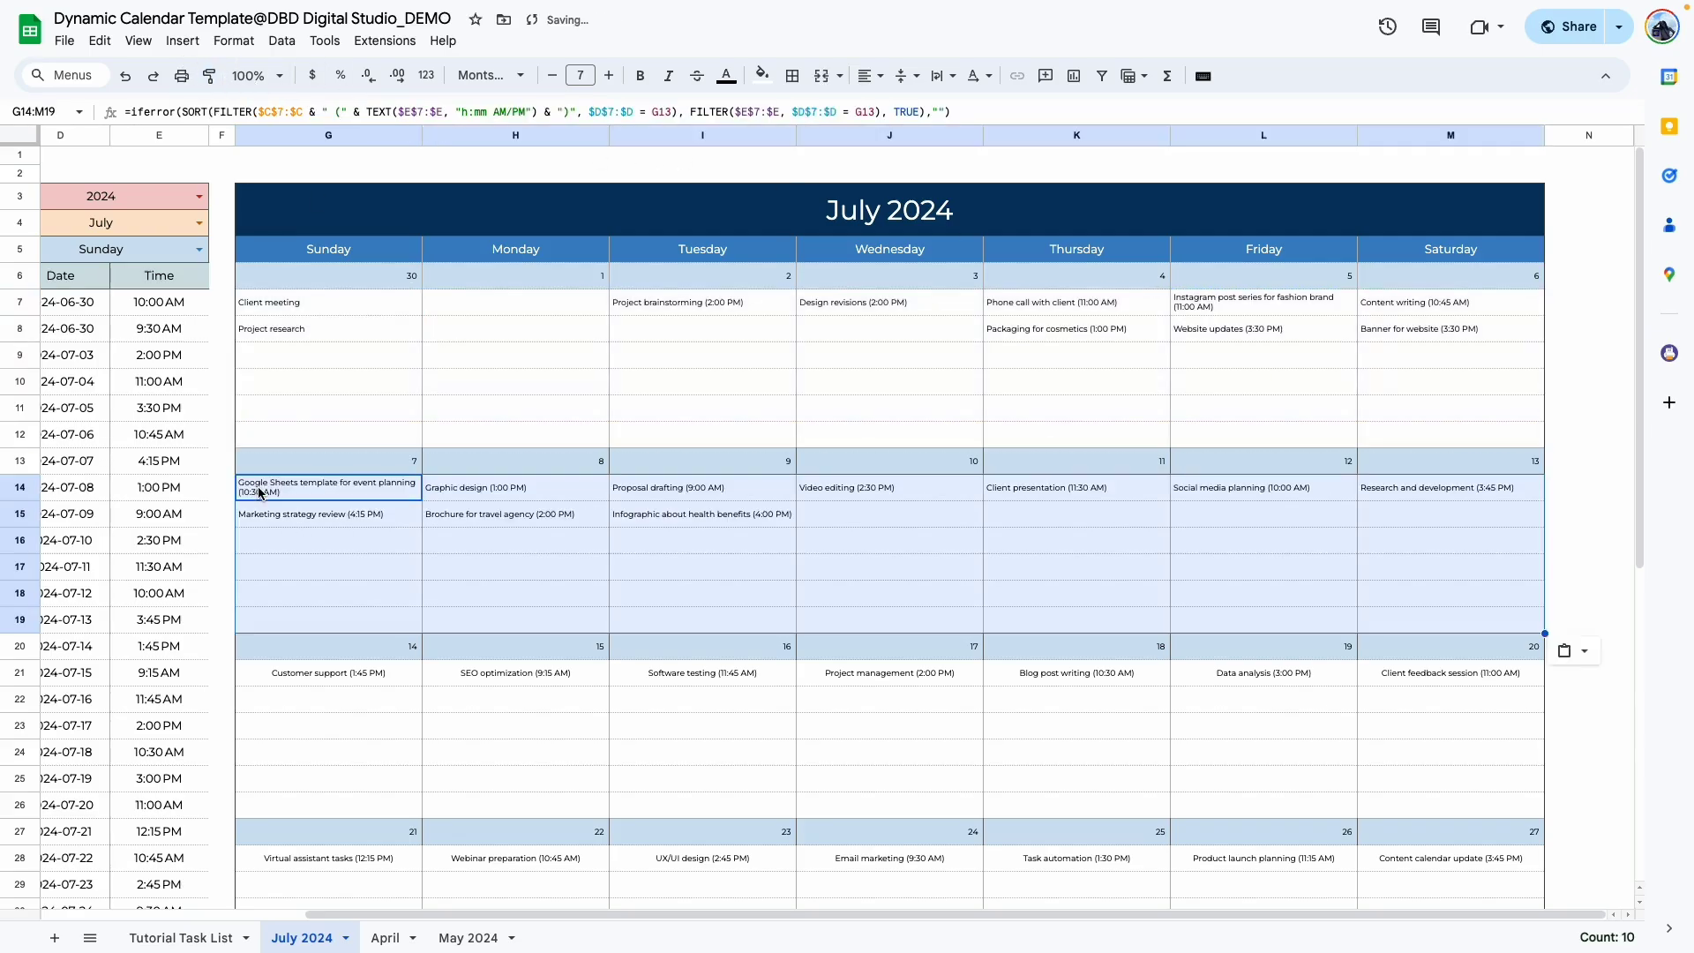
scroll(263, 582, down, 1)
click(265, 587)
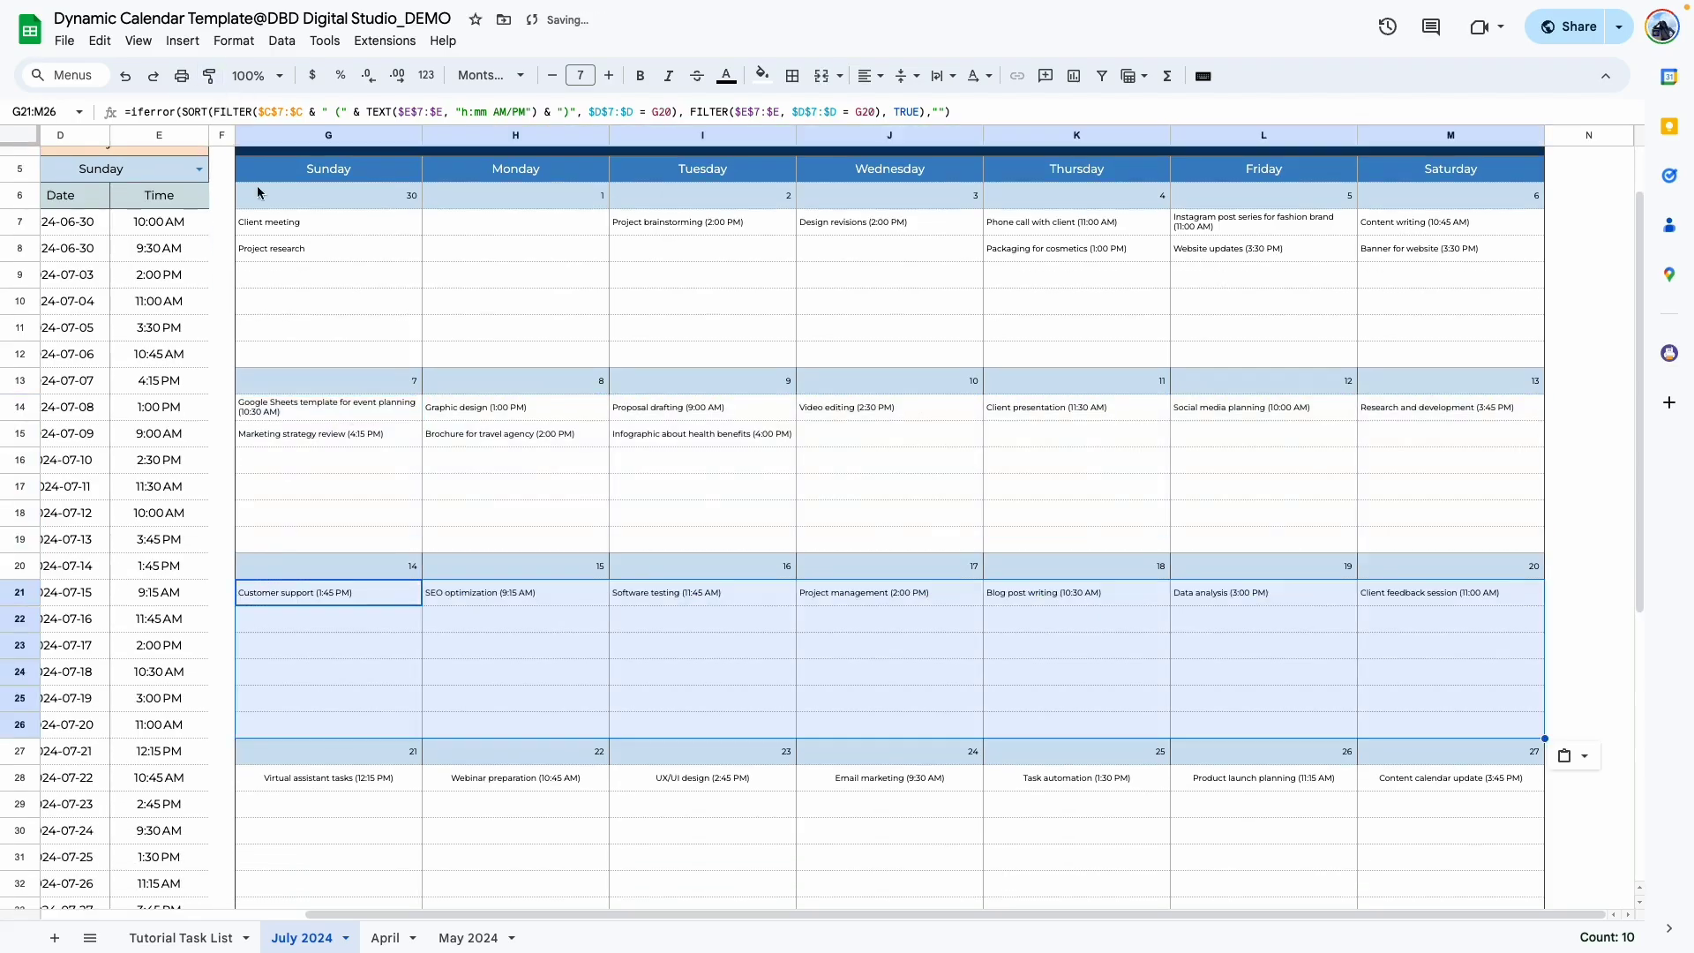
Paint the first week's formatting onto the fourth week block as well.
click(209, 76)
scroll(389, 371, down, 5)
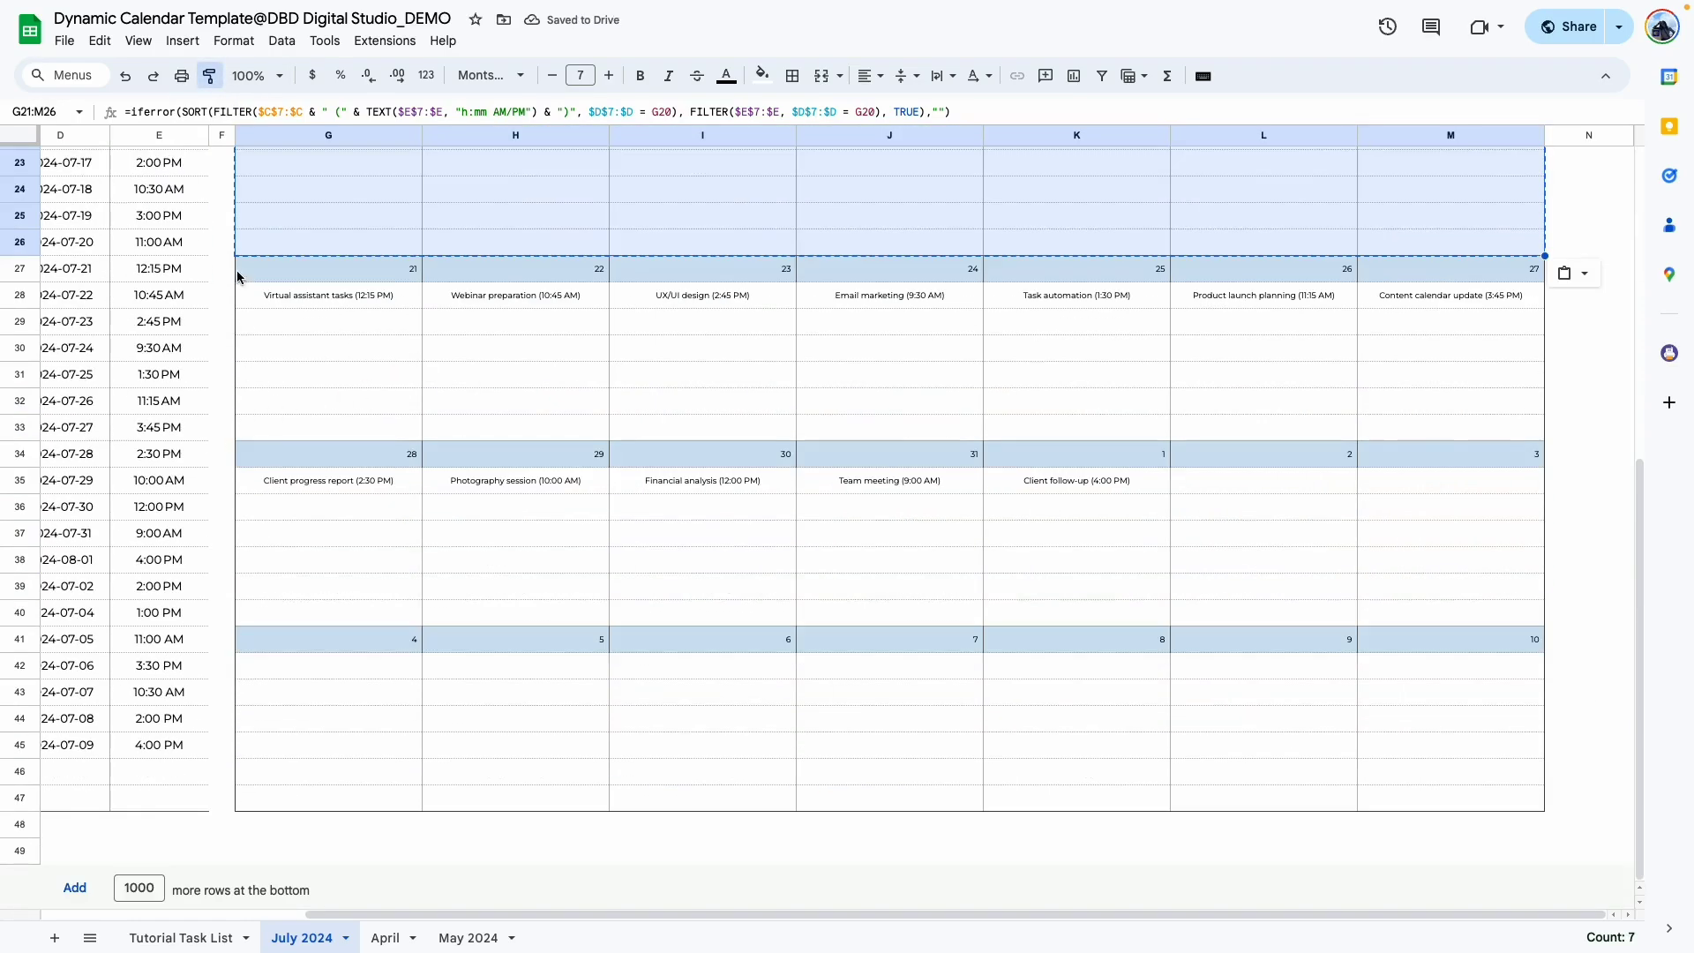
click(249, 298)
click(515, 850)
scroll(629, 578, up, 10)
scroll(629, 578, left, 3)
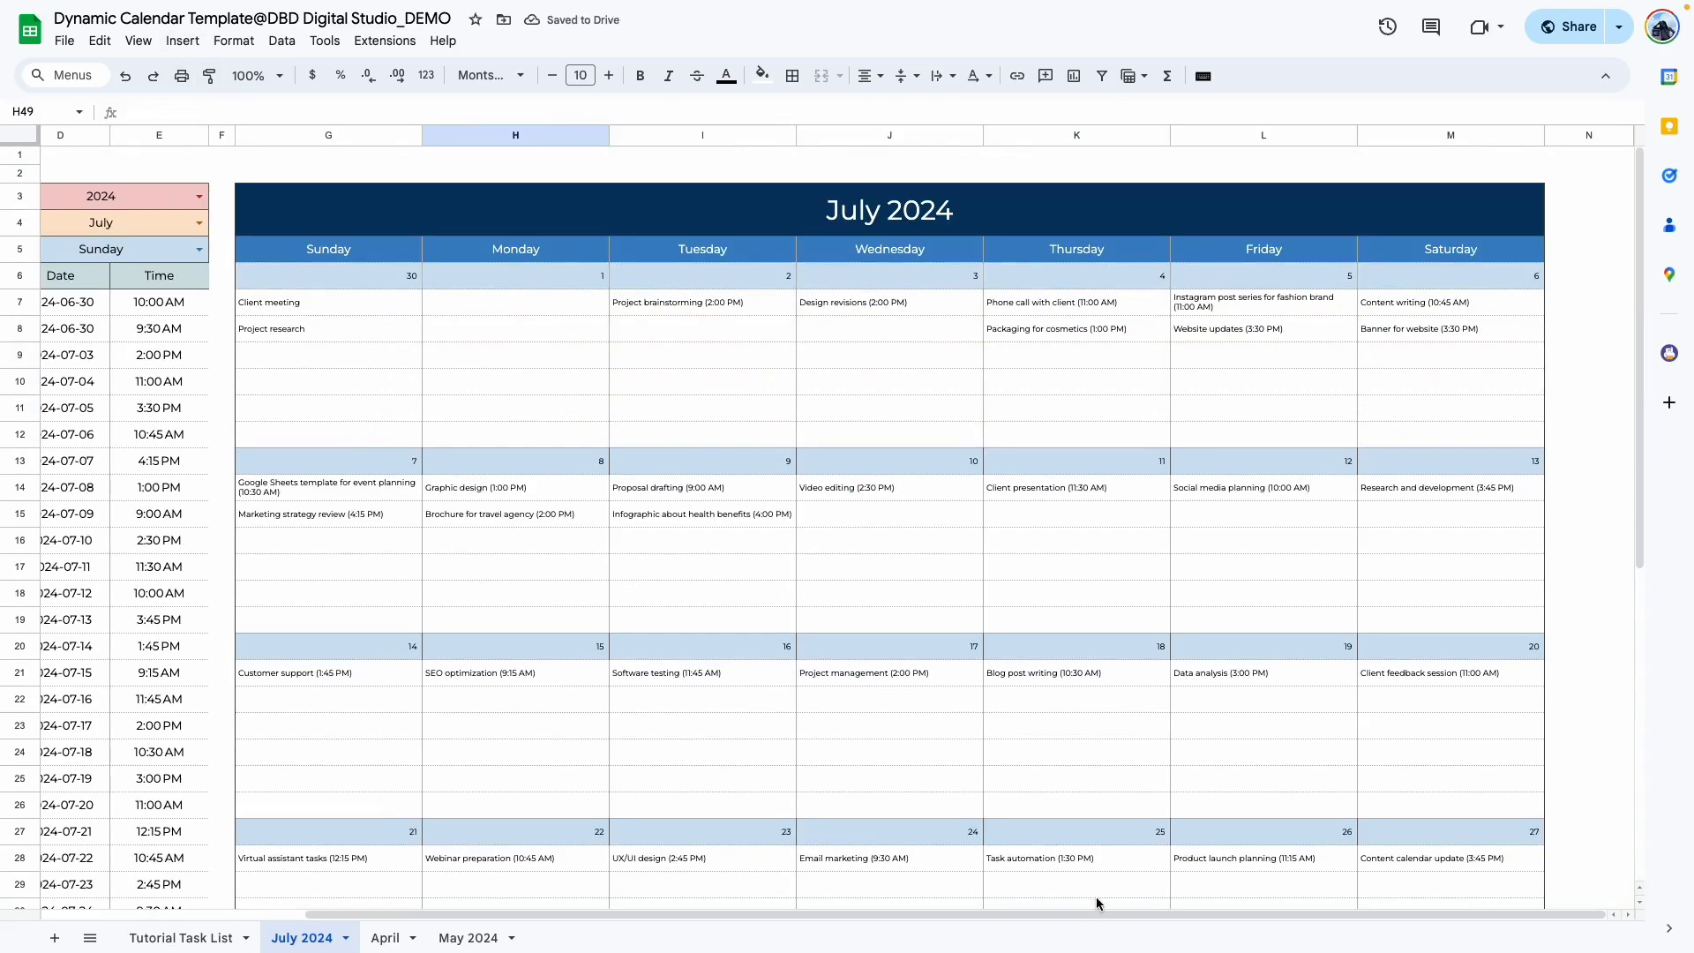
scroll(787, 904, left, 1)
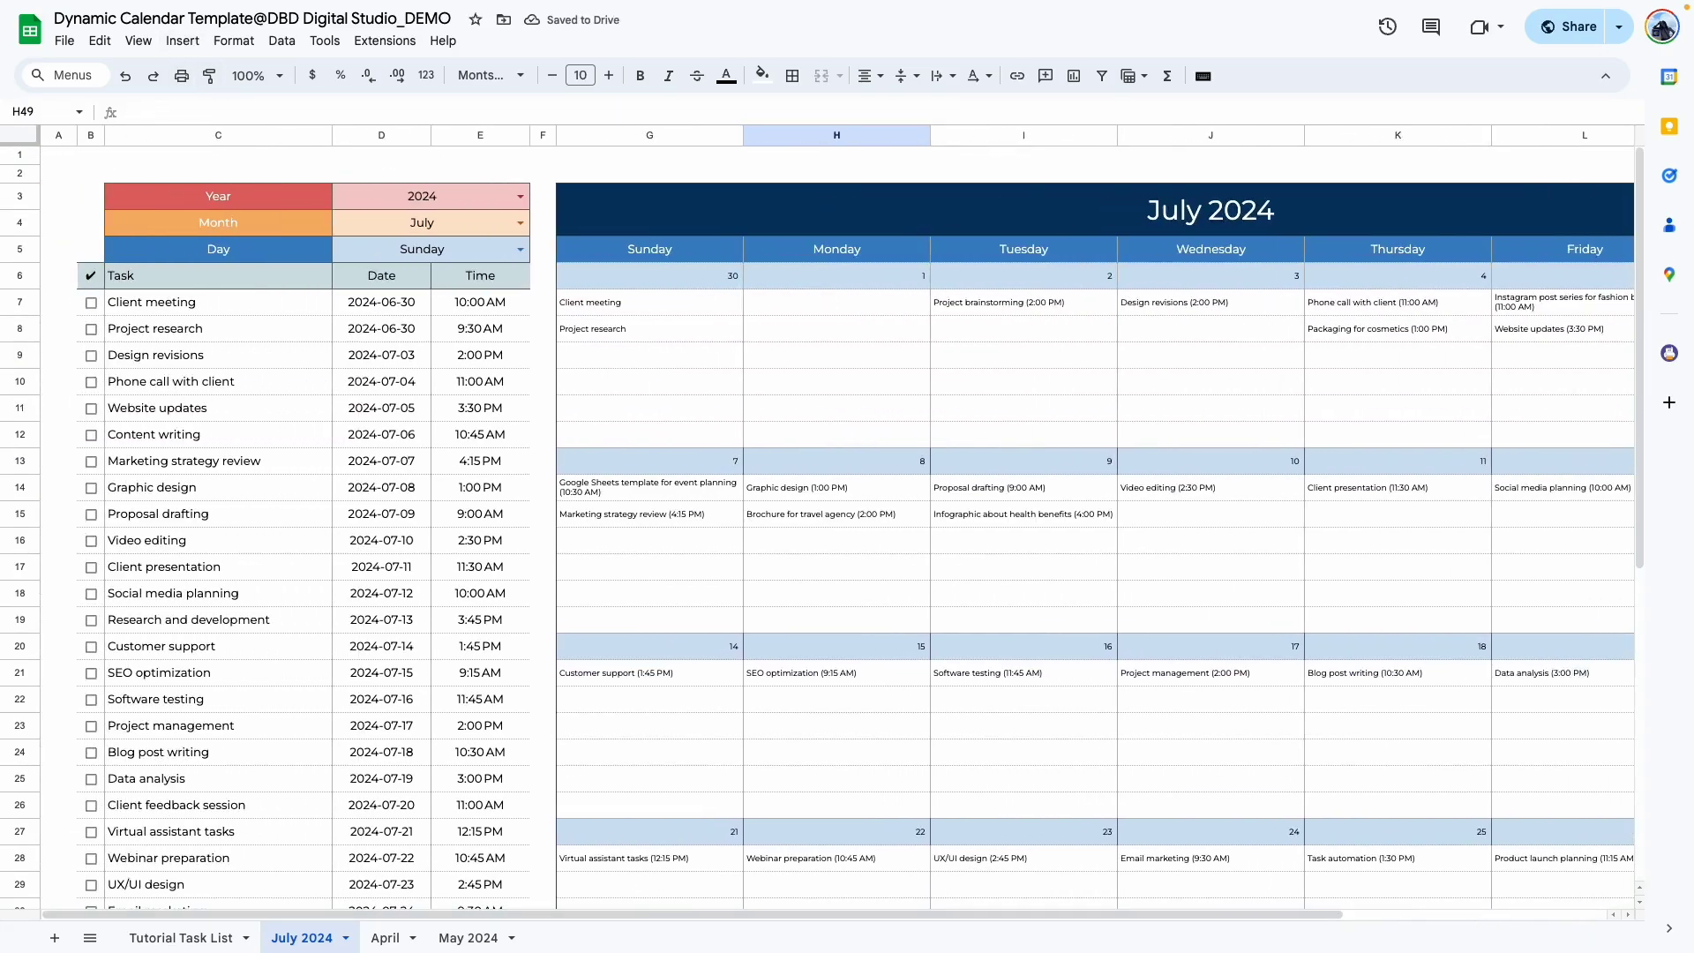
Resize the selected rows 7–47 to a height of 35 through the row-header menu.
mouse_move(18, 301)
mouse_down()
mouse_move(20, 895)
mouse_move(18, 797)
mouse_up()
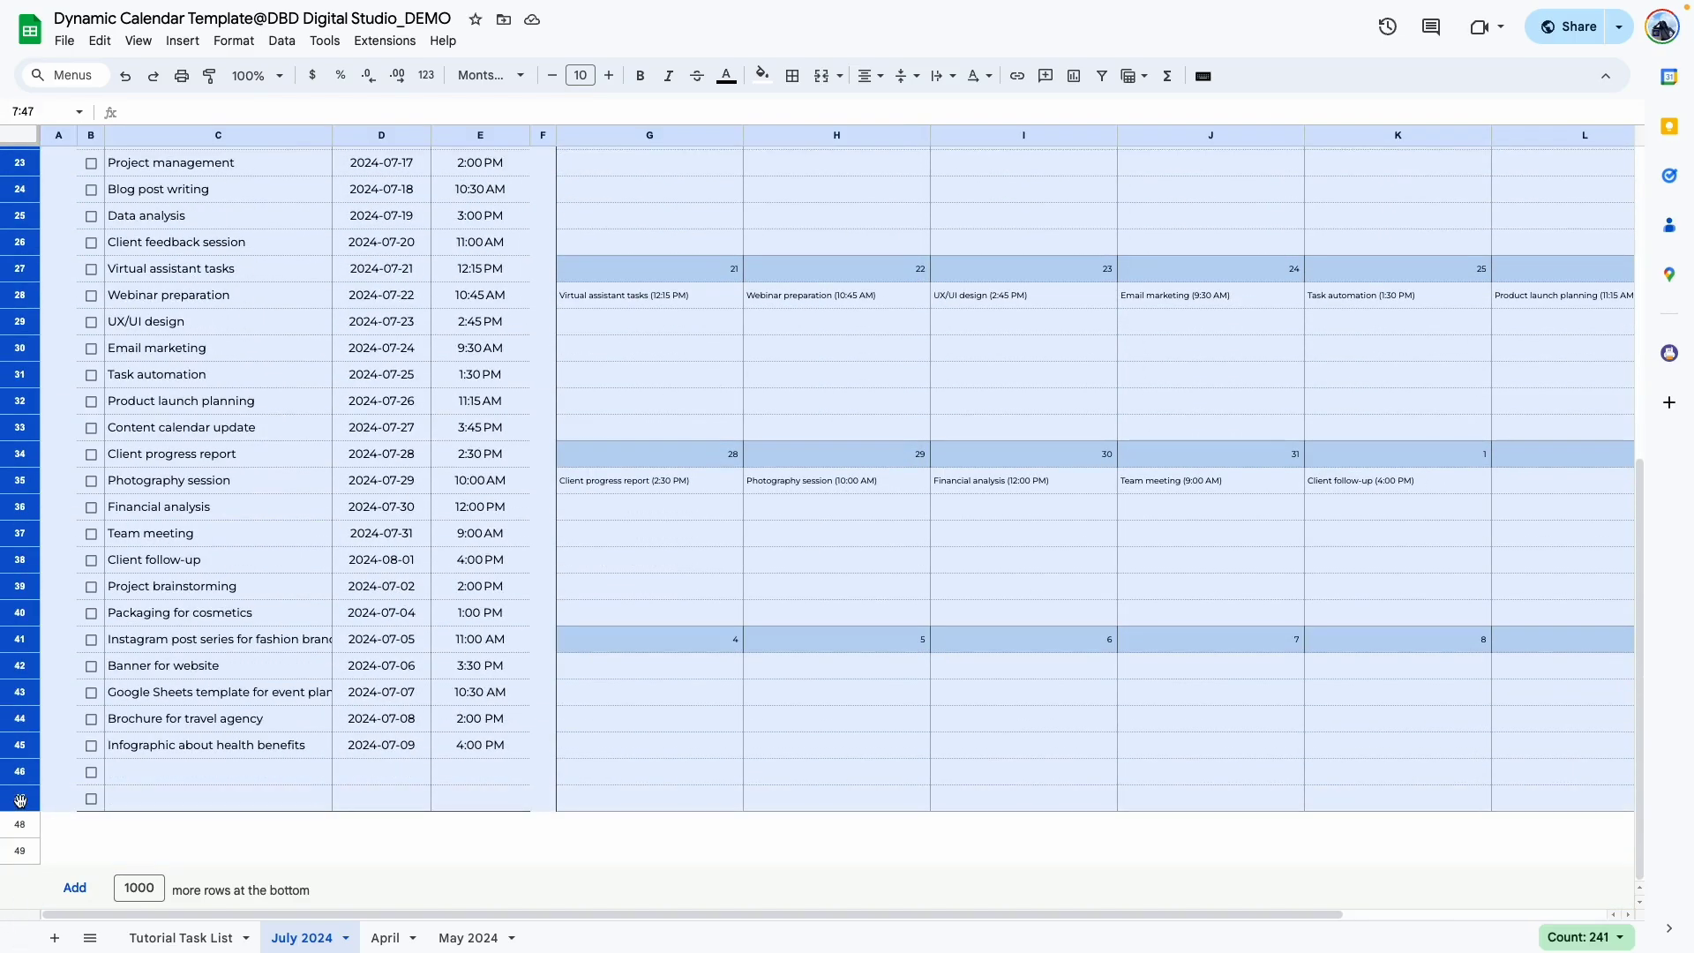
right_click(14, 716)
click(124, 540)
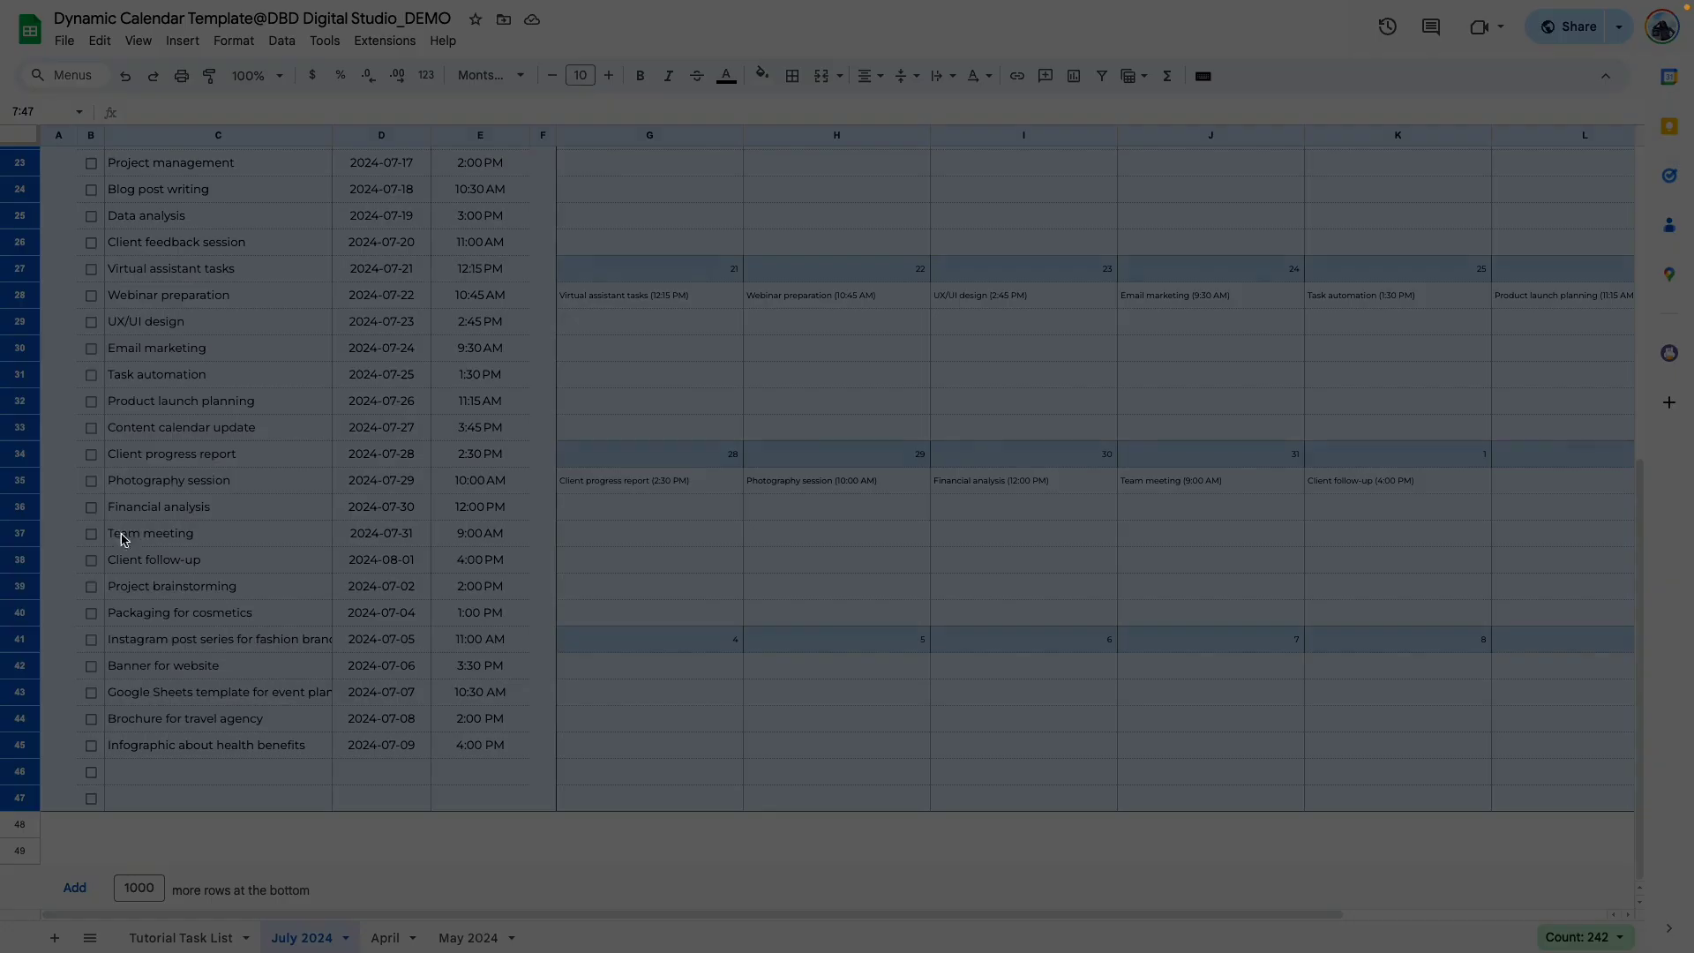
text(35)
key(Return)
click(820, 498)
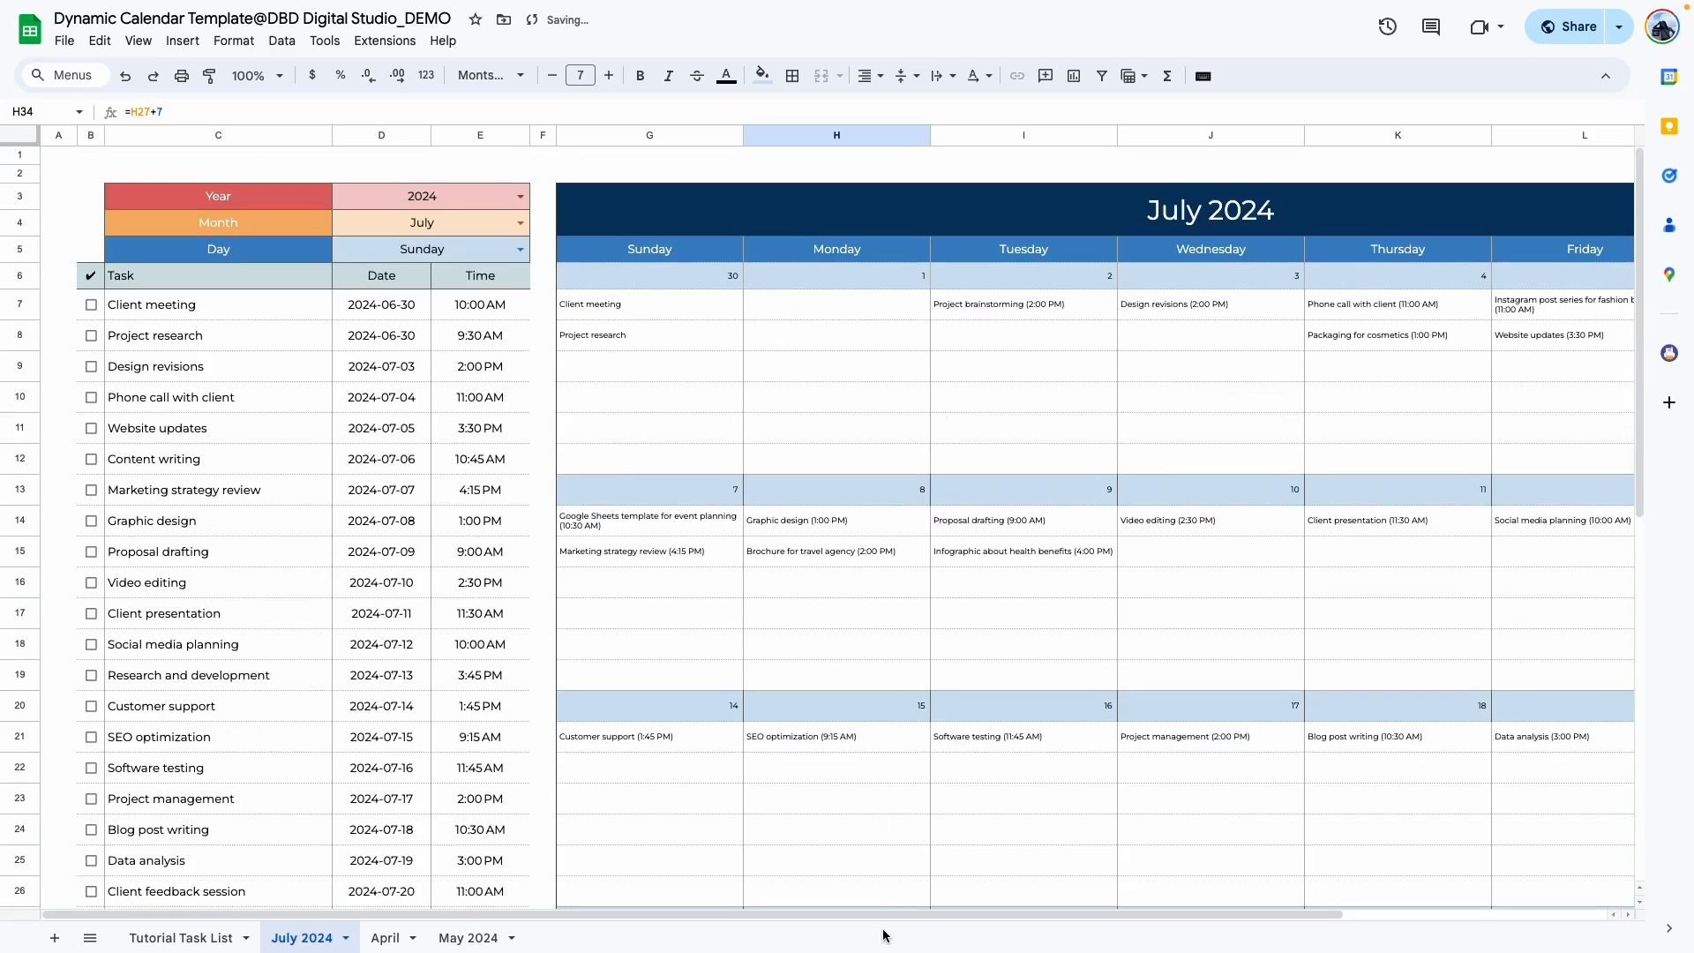
drag(883, 914, 1148, 914)
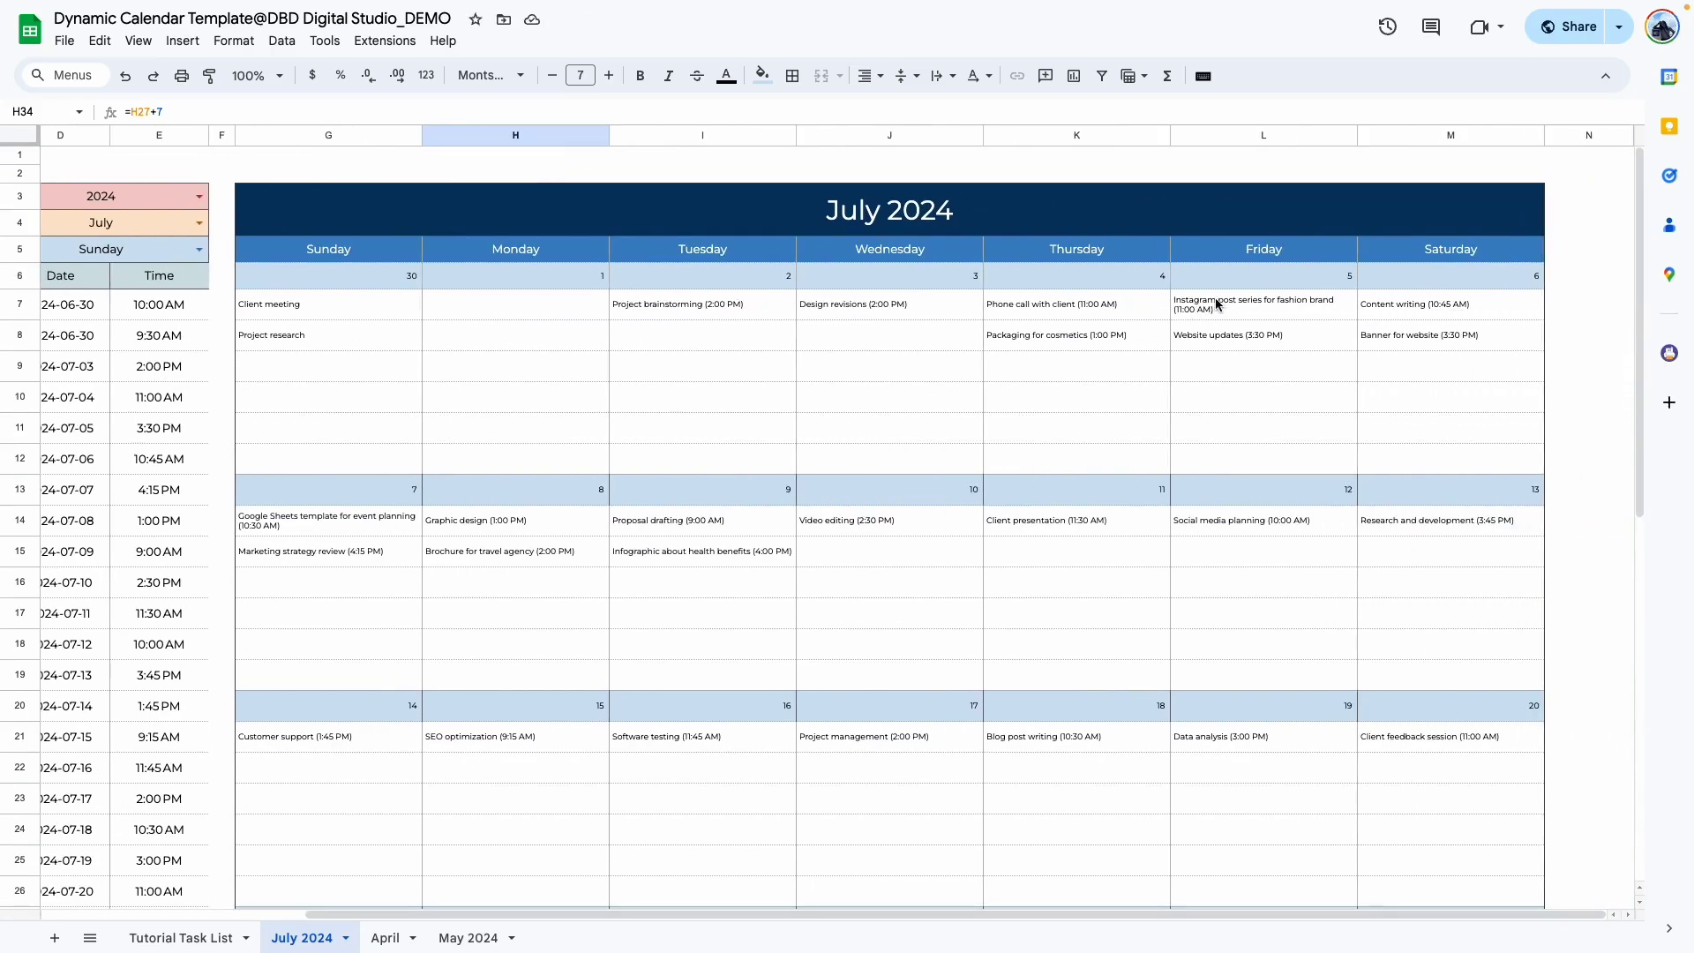
Inspect the July 5 and July 8 calendar cells and their Graphic design and Brochure entries.
click(1213, 313)
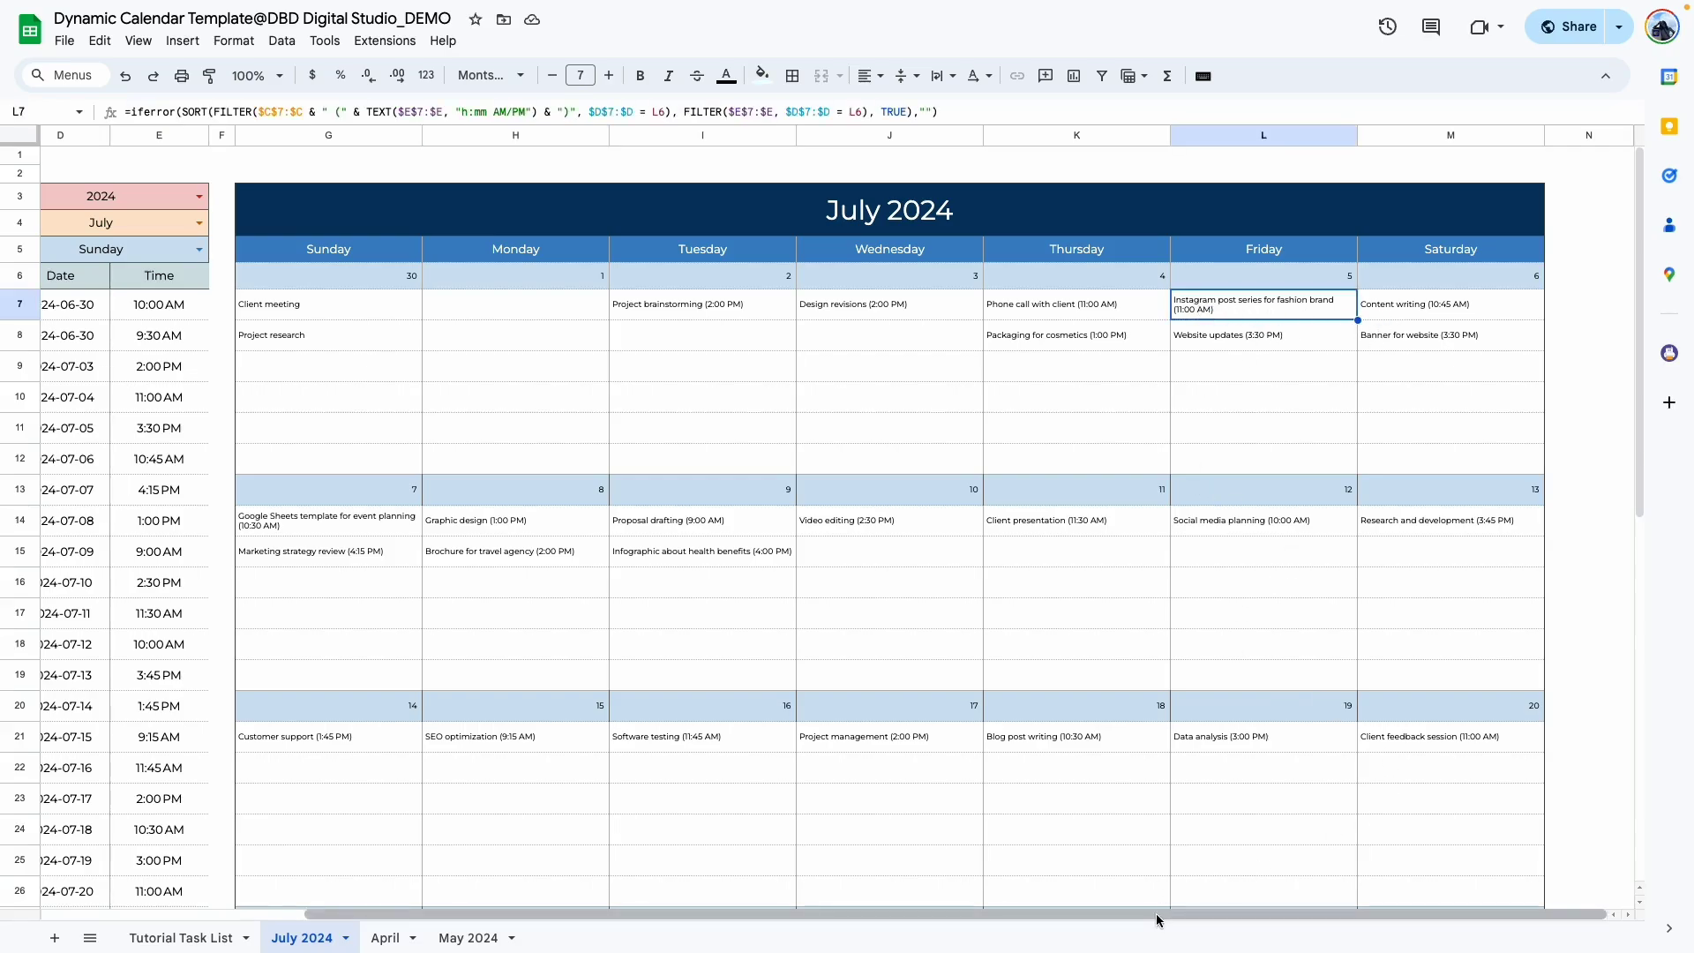
drag(1158, 914, 894, 914)
click(836, 335)
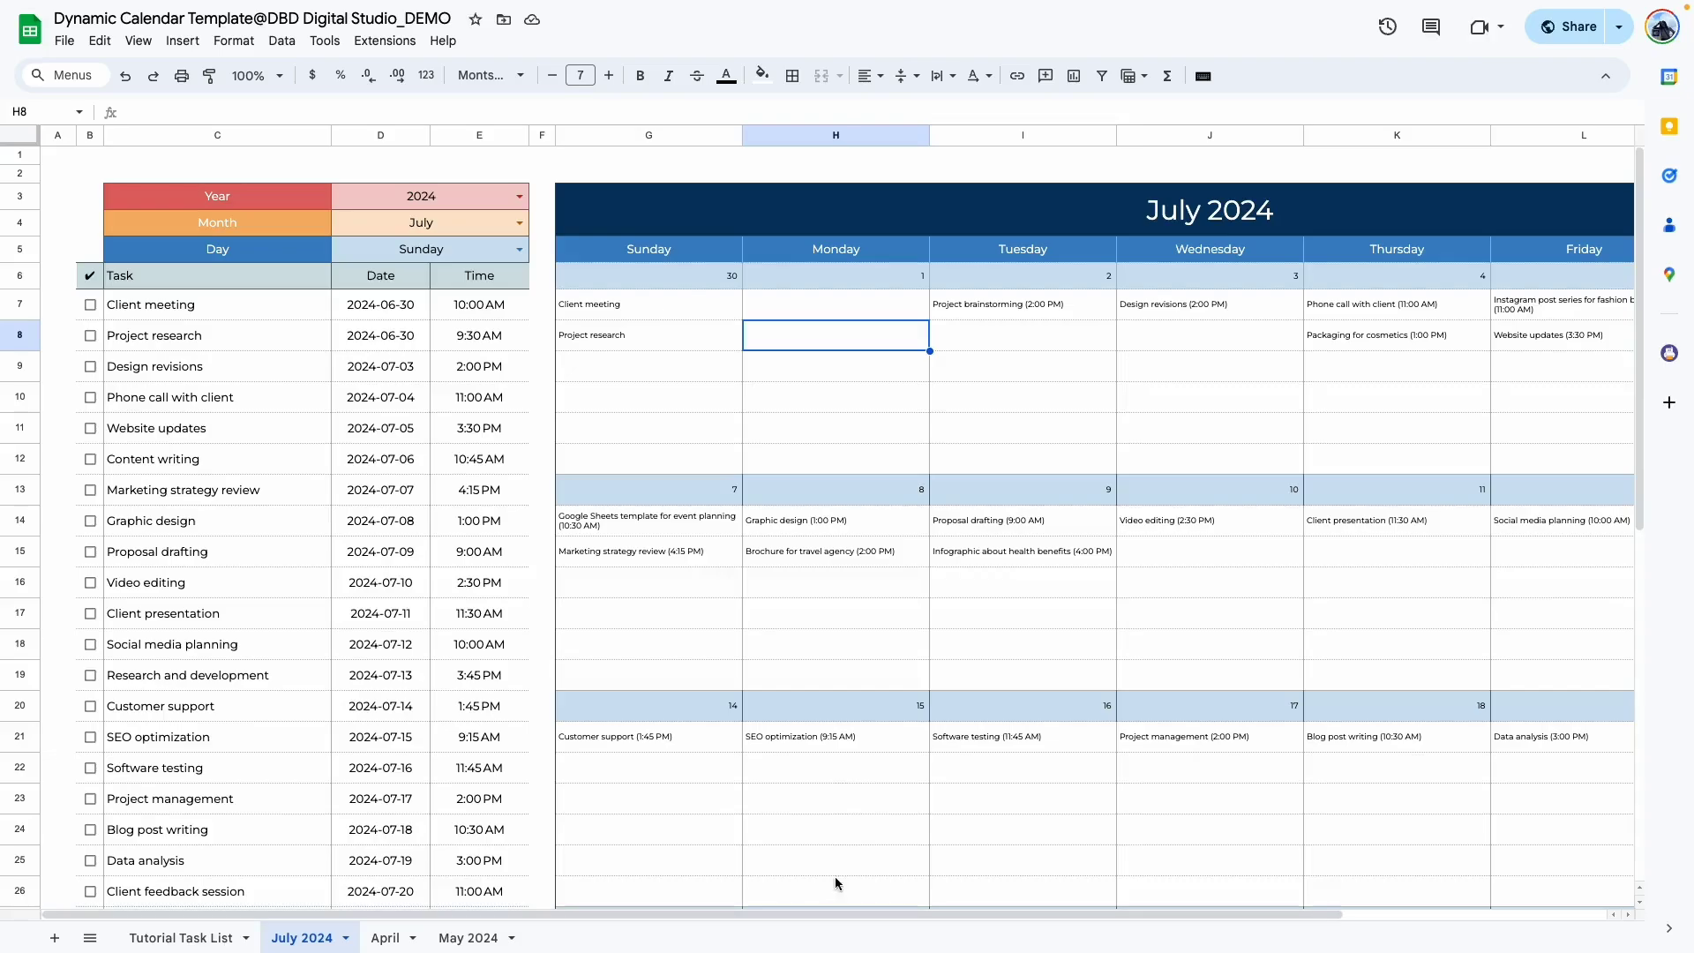
drag(836, 521, 838, 551)
click(854, 605)
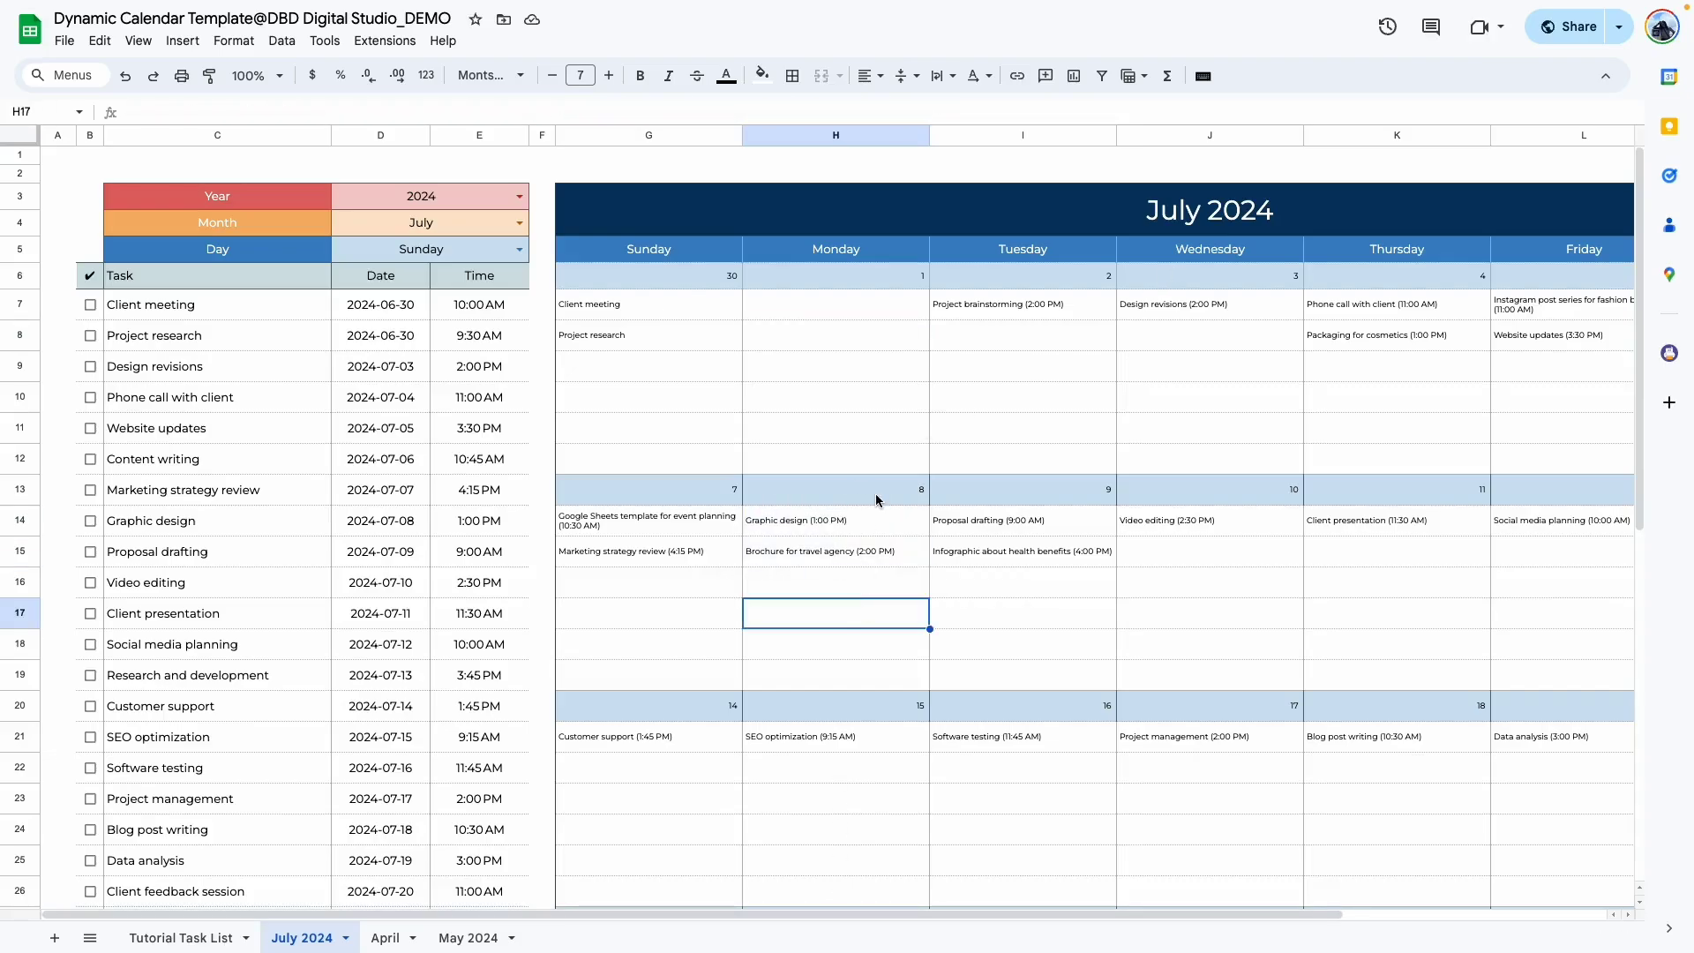
click(827, 527)
click(834, 552)
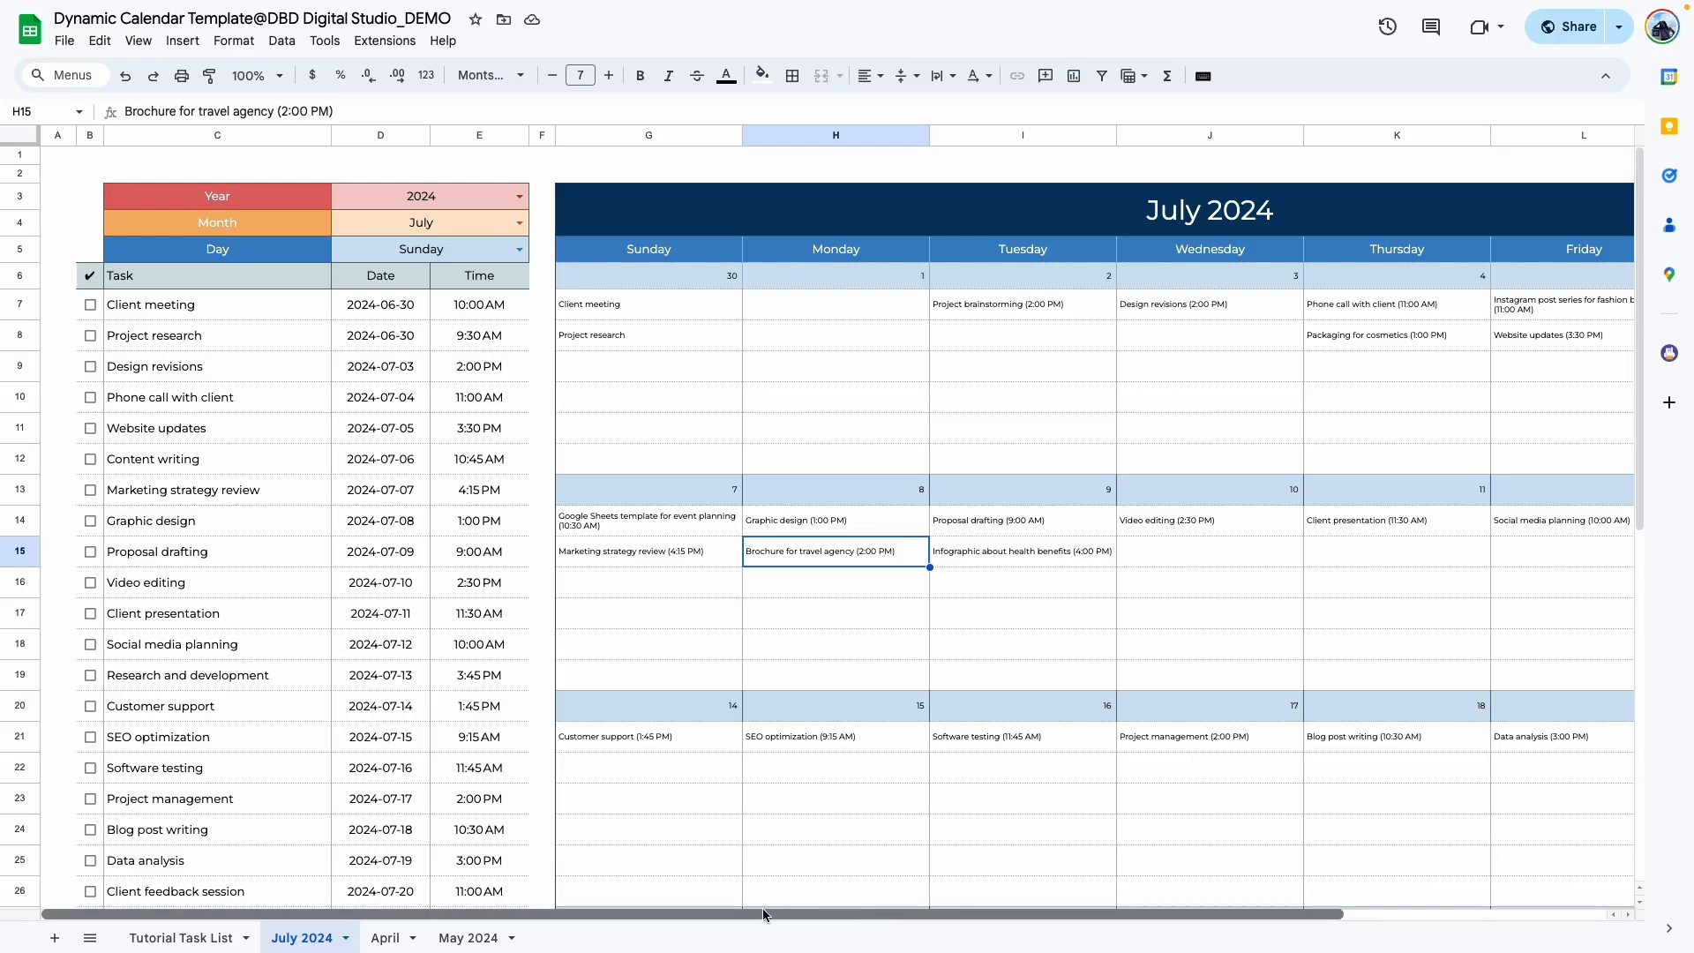
Check the Graphic design task's date and 1:00 PM time, then locate the Brochure task's time.
scroll(422, 729, down, 1)
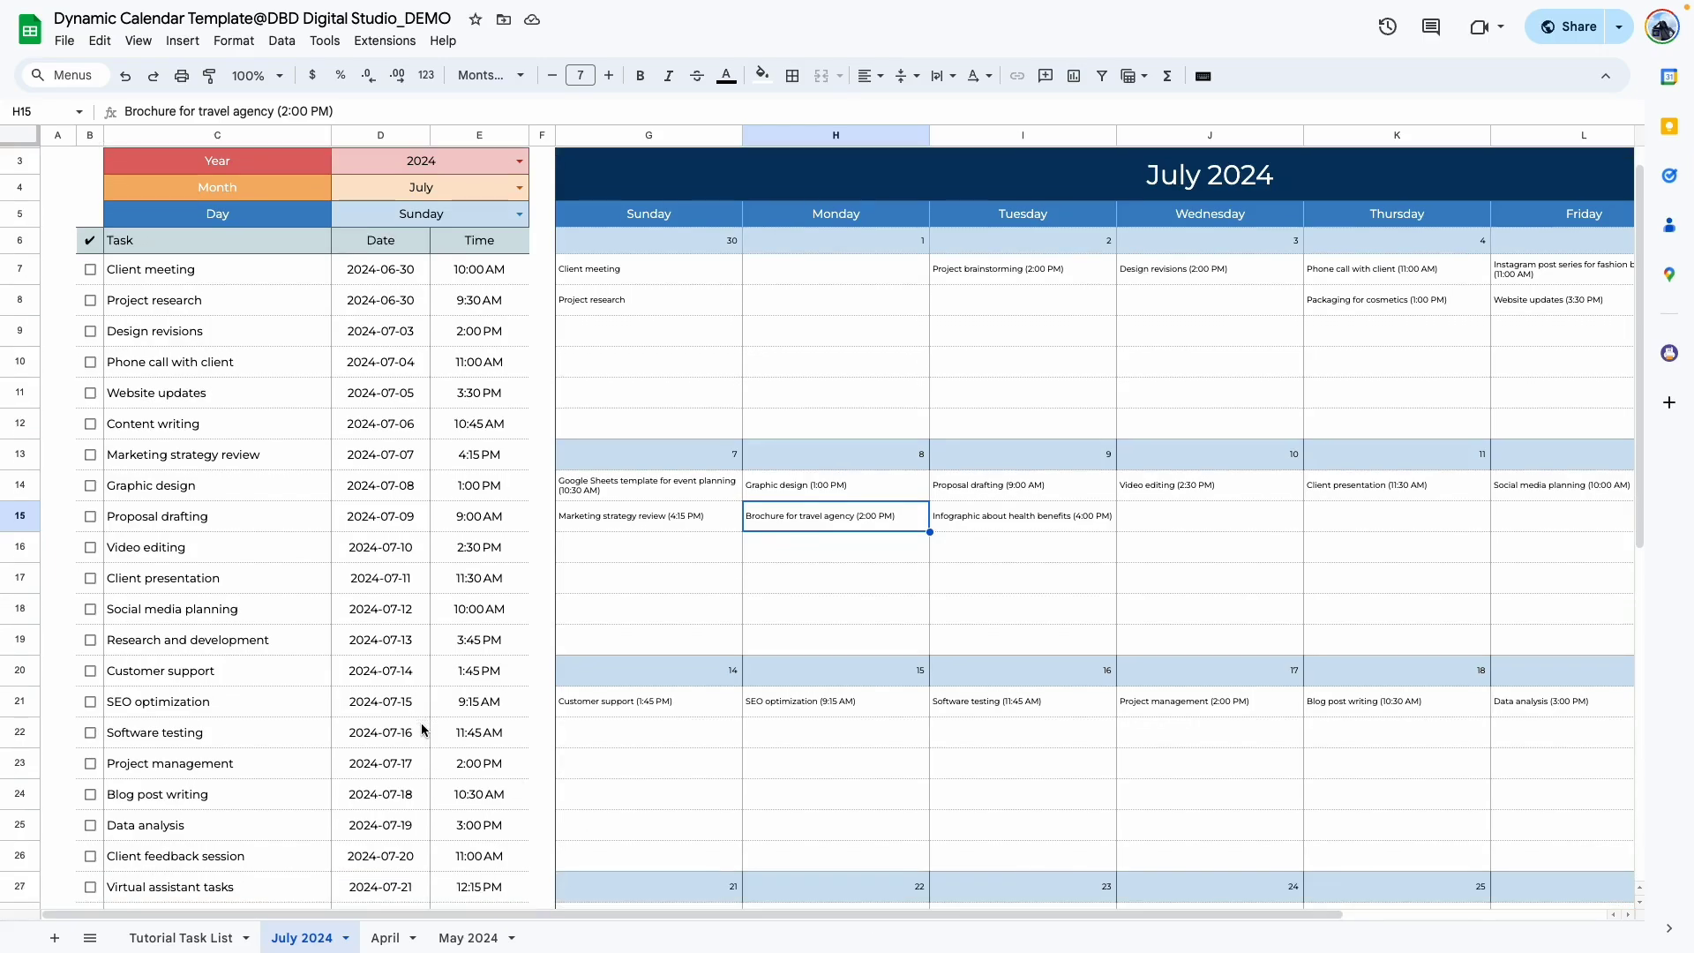
click(406, 486)
click(476, 492)
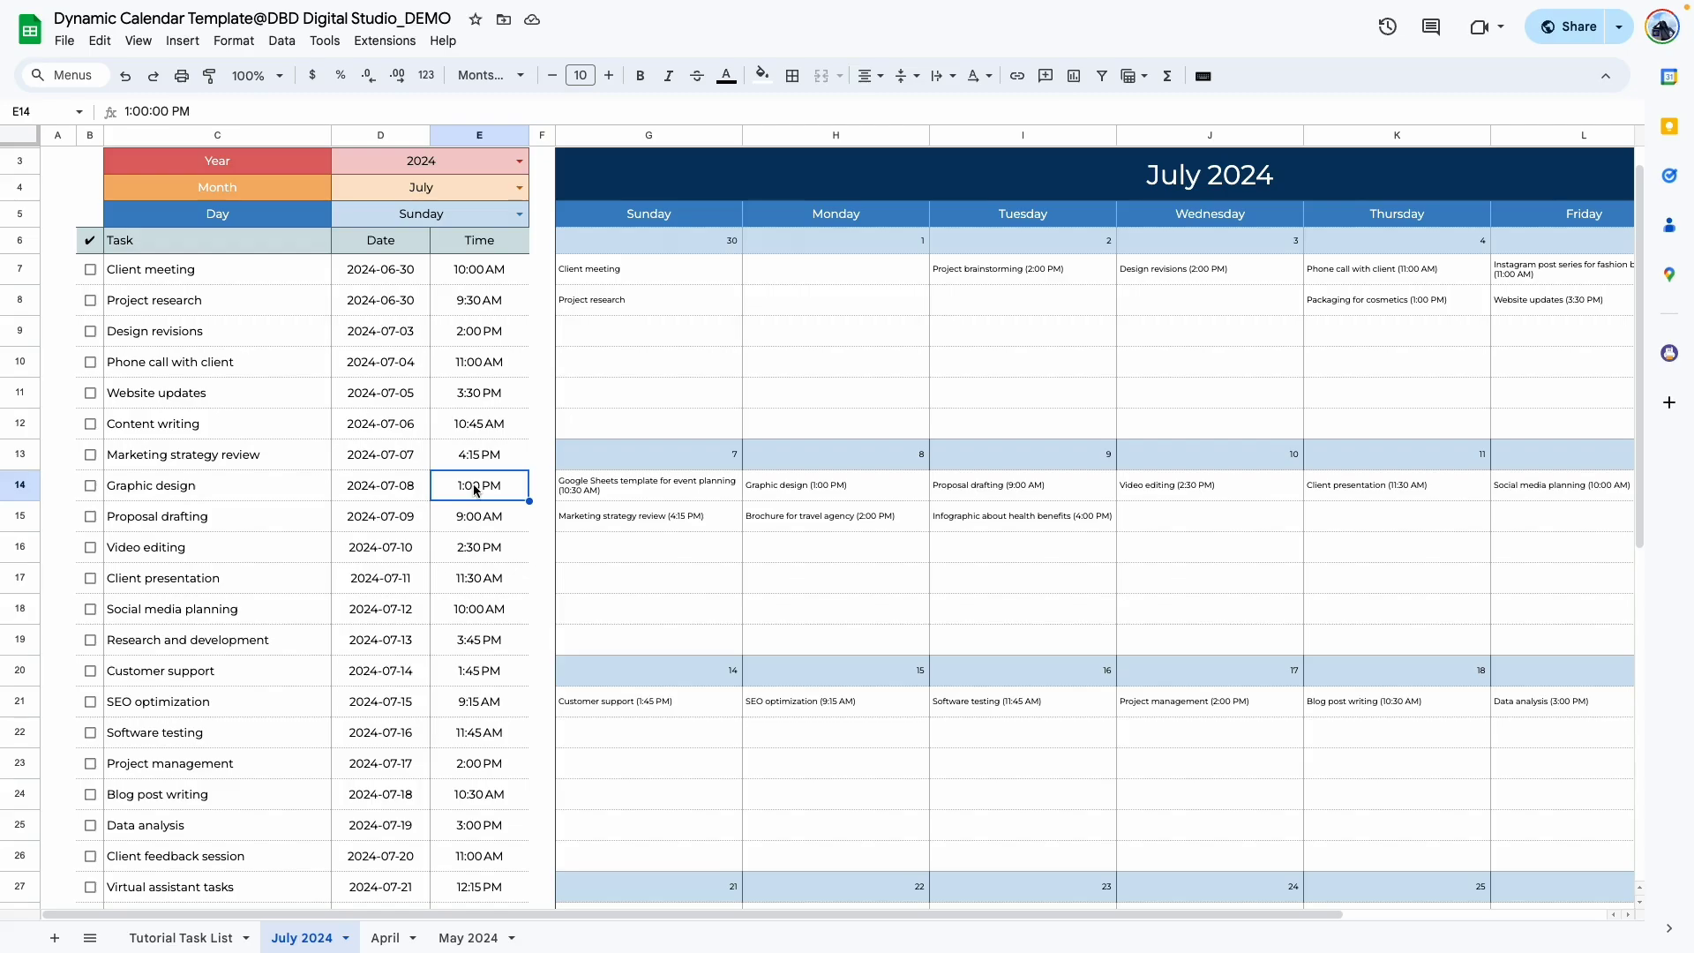
click(861, 499)
scroll(401, 621, down, 2)
scroll(402, 620, down, 2)
scroll(397, 618, down, 2)
scroll(397, 621, down, 2)
scroll(397, 620, down, 1)
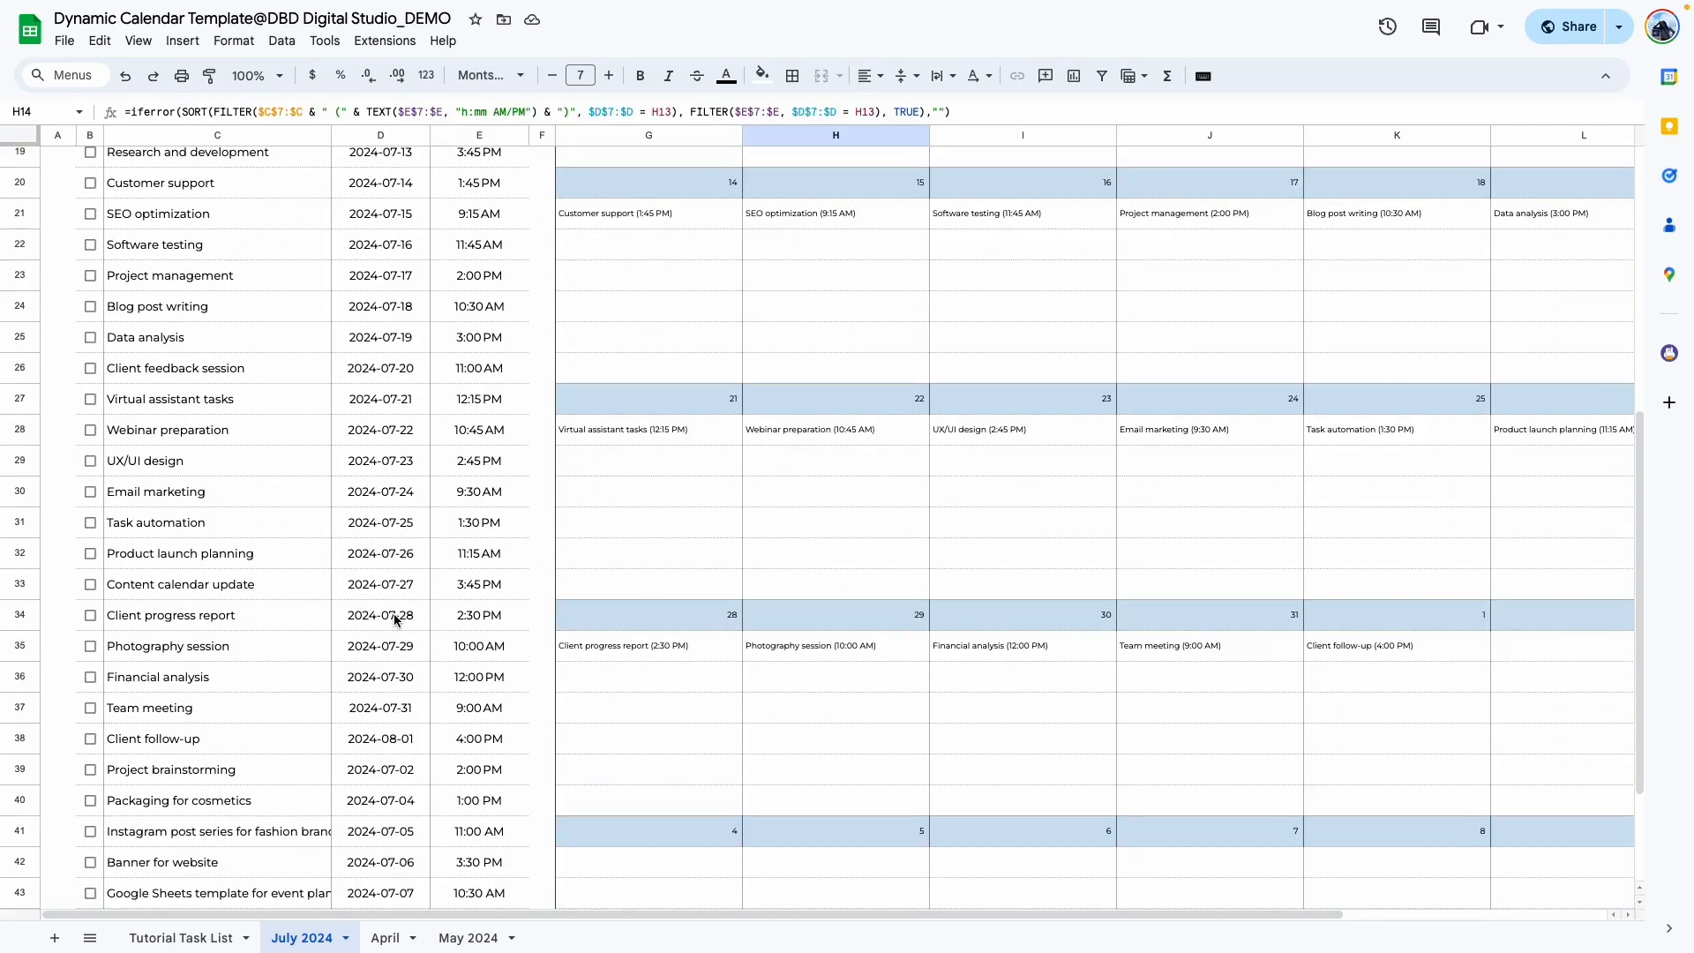
scroll(436, 691, down, 1)
click(474, 884)
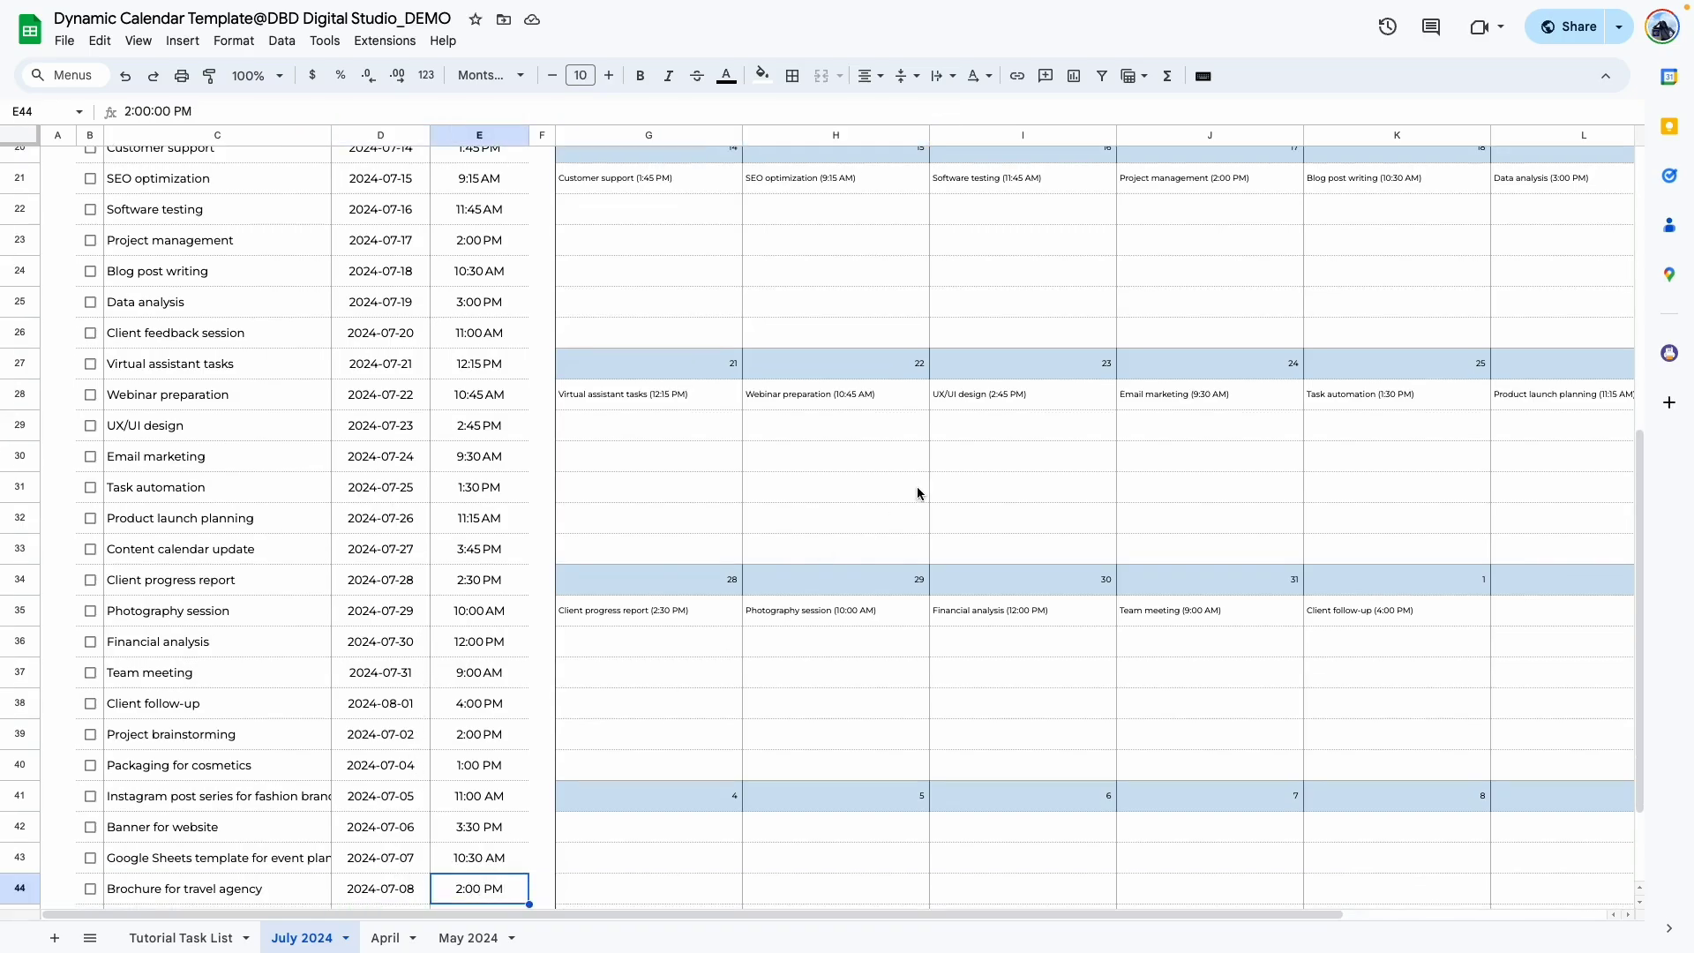
scroll(891, 423, up, 5)
scroll(525, 794, down, 8)
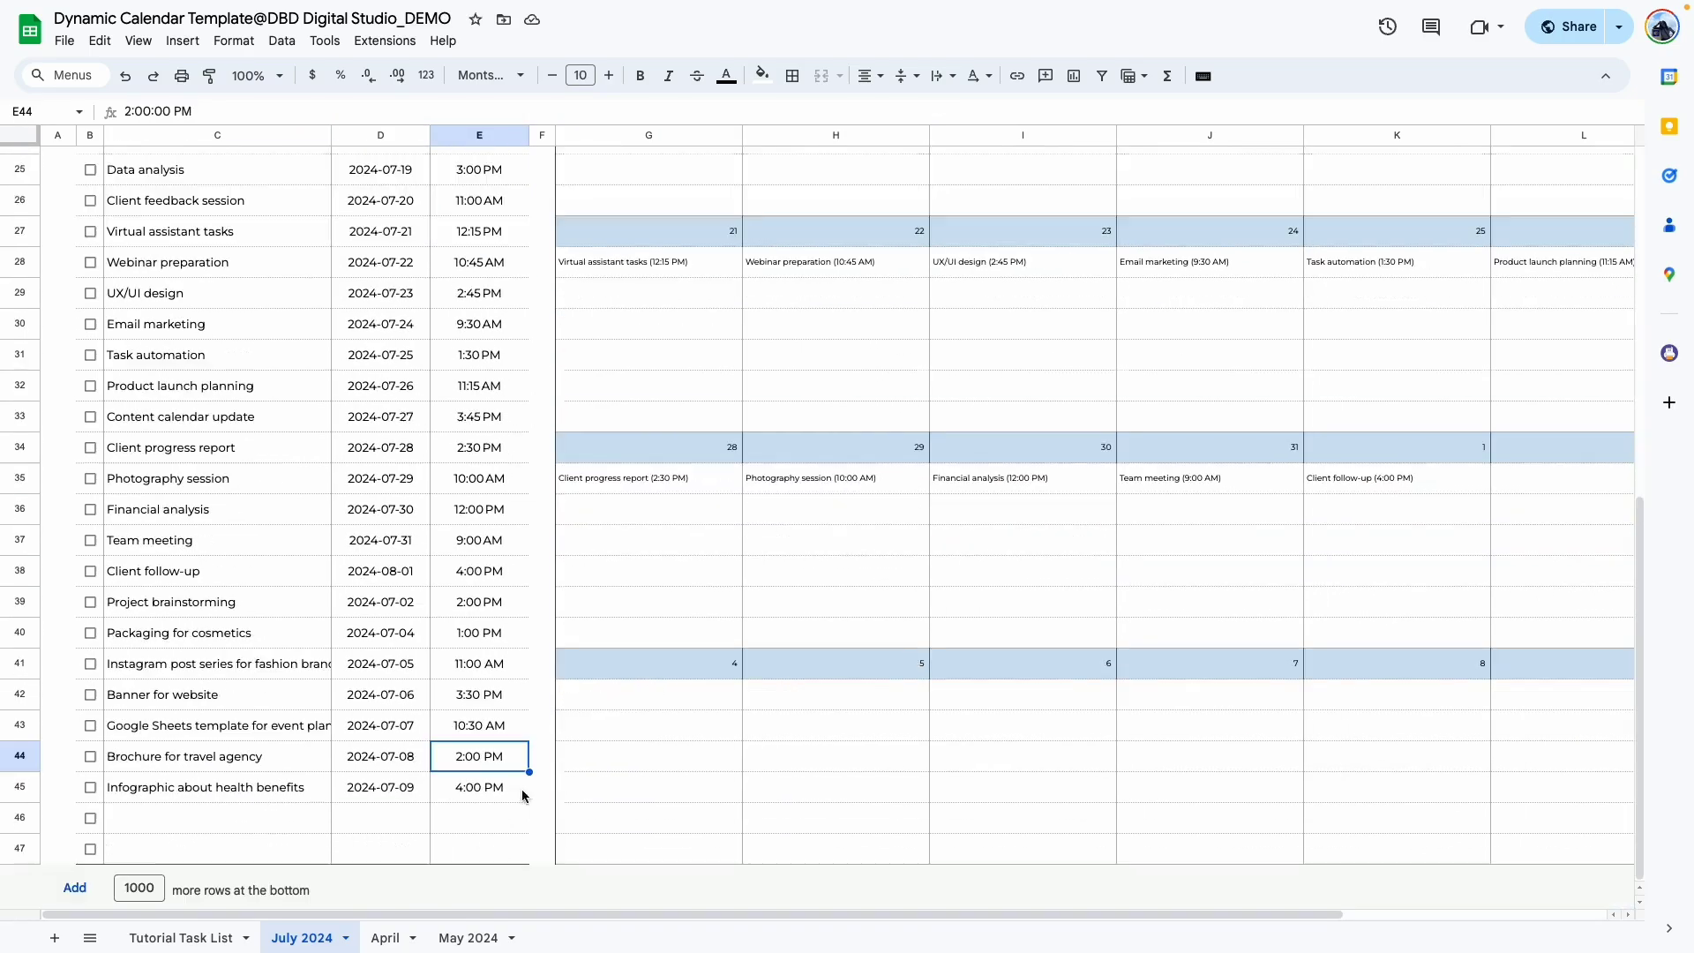
Change E44 from 2:00 PM to 7:00 AM and confirm July 8 now lists Brochure first.
double_click(472, 764)
key(BackSpace)
text(7:00)
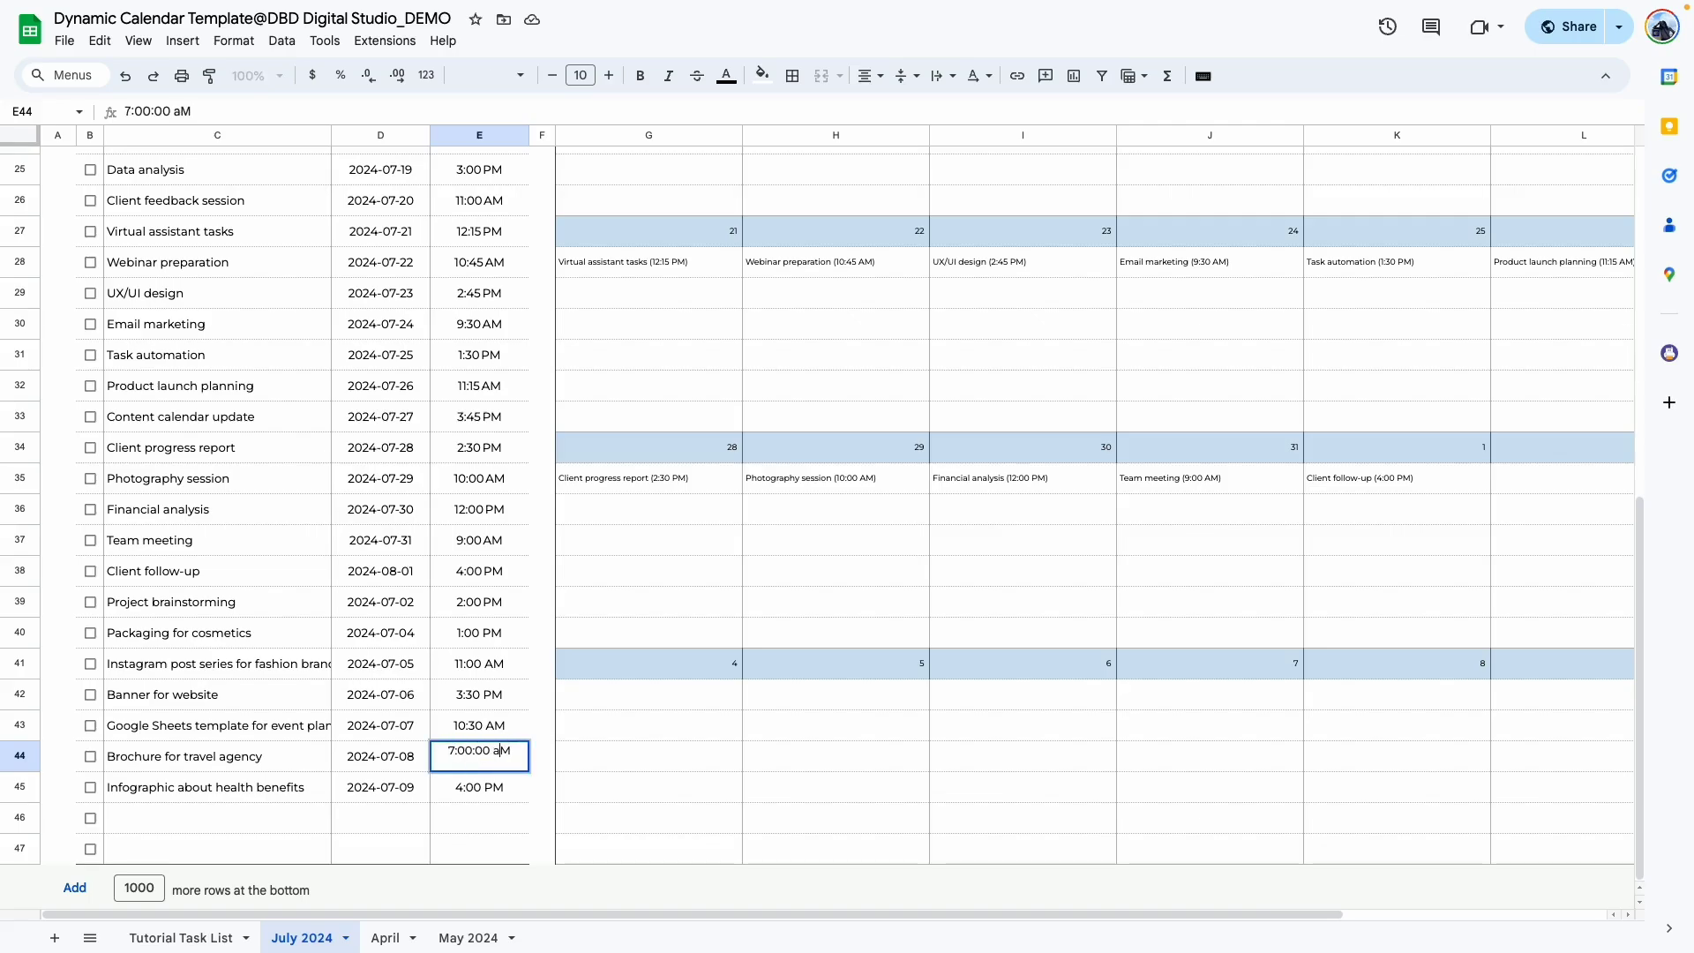
key(Return)
click(798, 600)
scroll(797, 600, up, 5)
scroll(797, 607, up, 3)
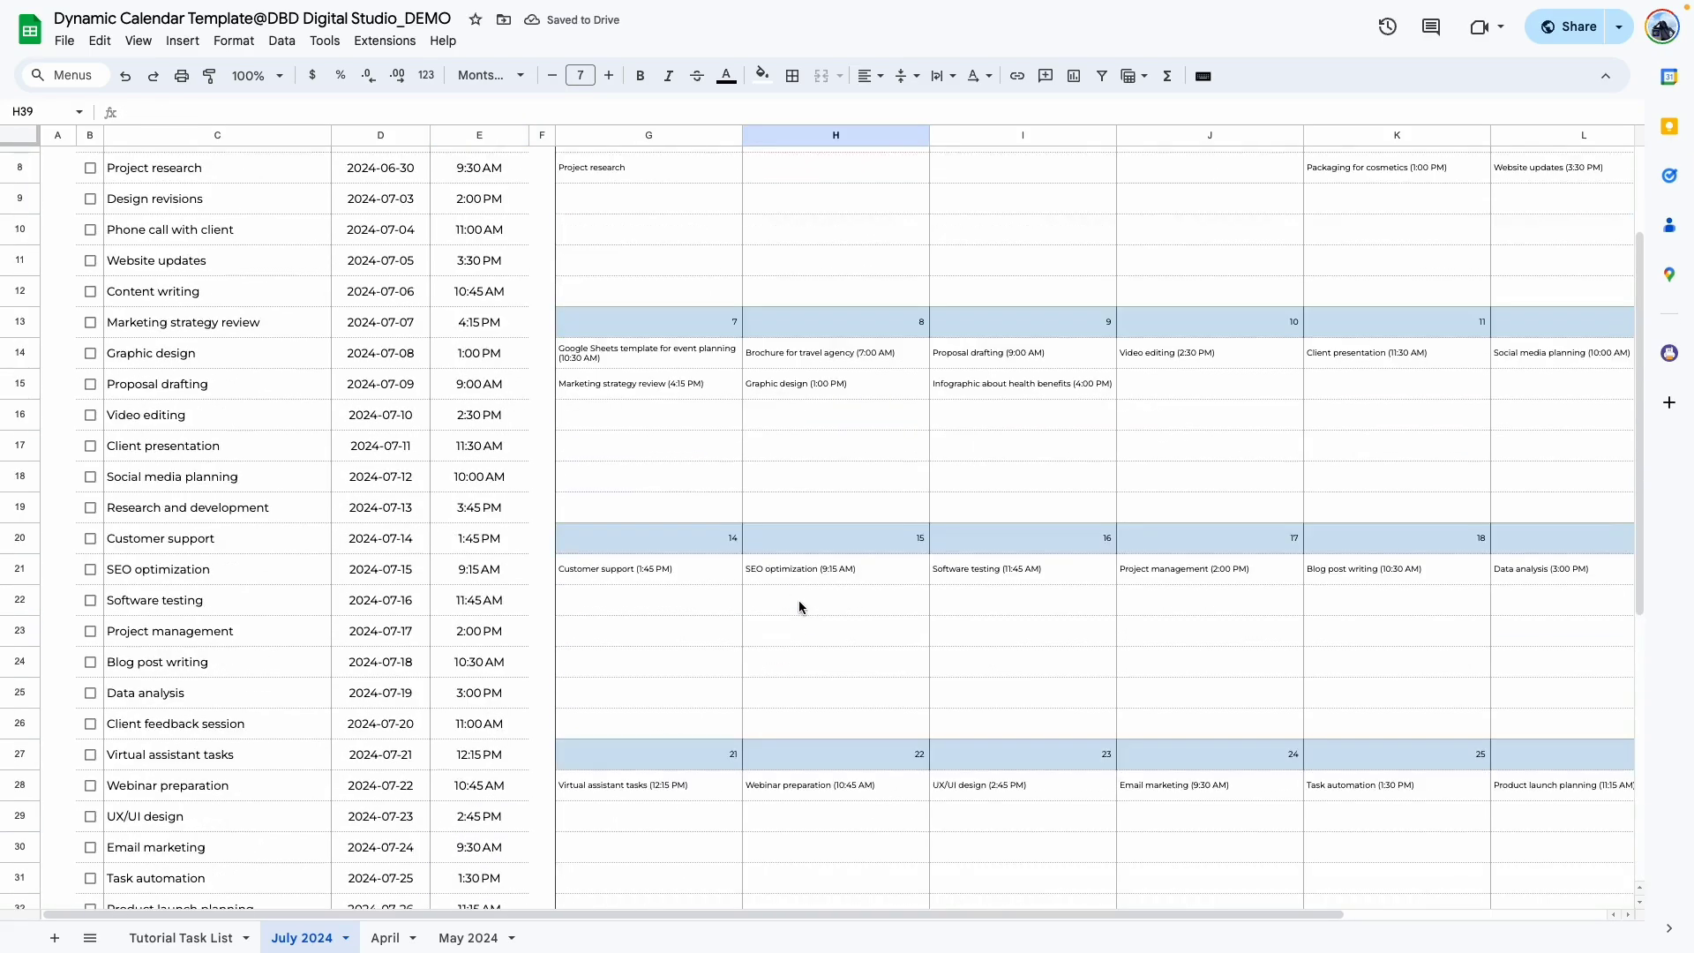
click(847, 388)
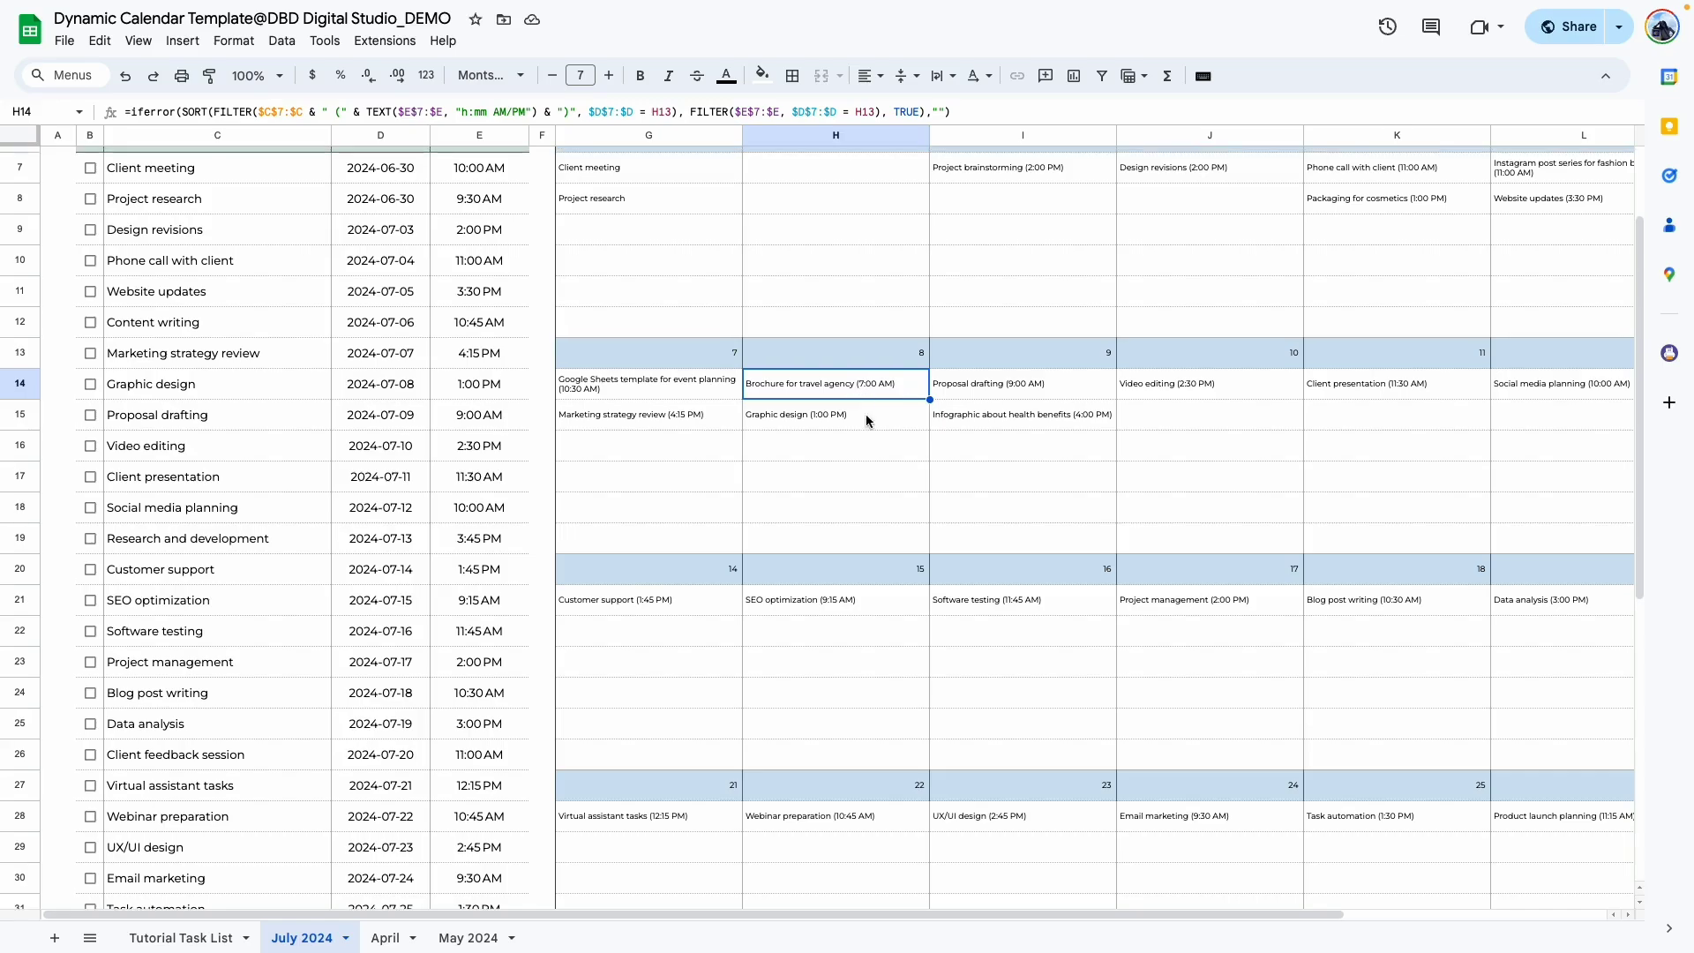
click(863, 450)
scroll(863, 452, up, 3)
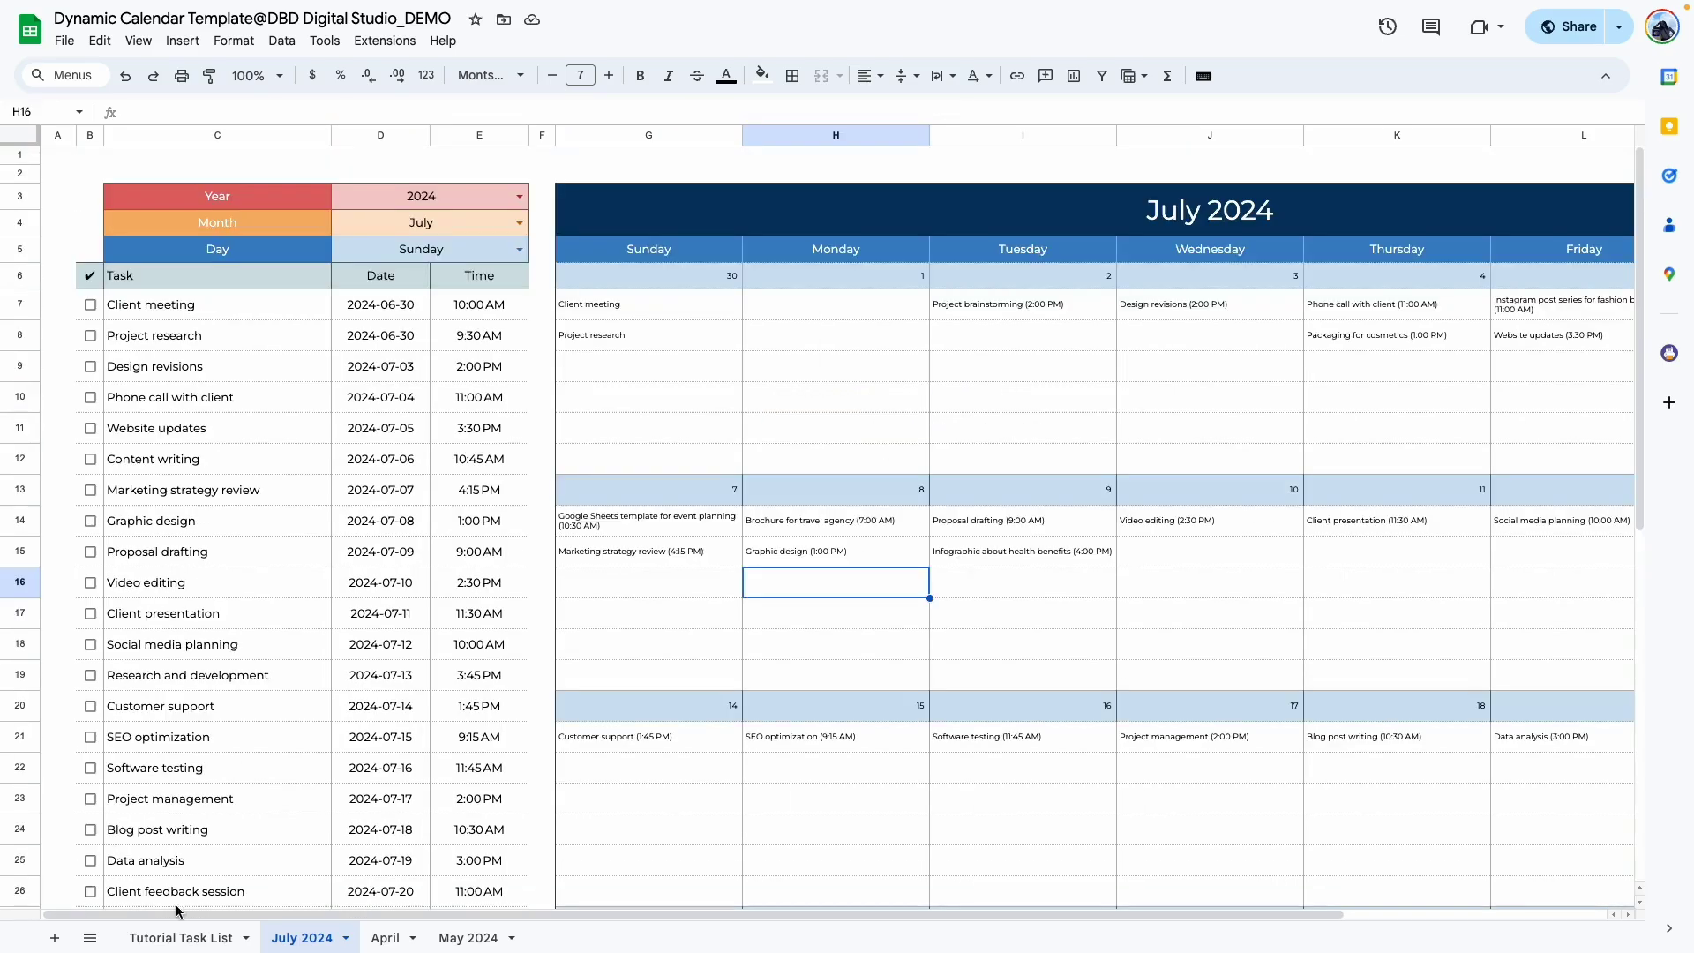
Tick checkbox C4 for the filter-formulas step on Tutorial Task List, then return to July 2024.
click(190, 949)
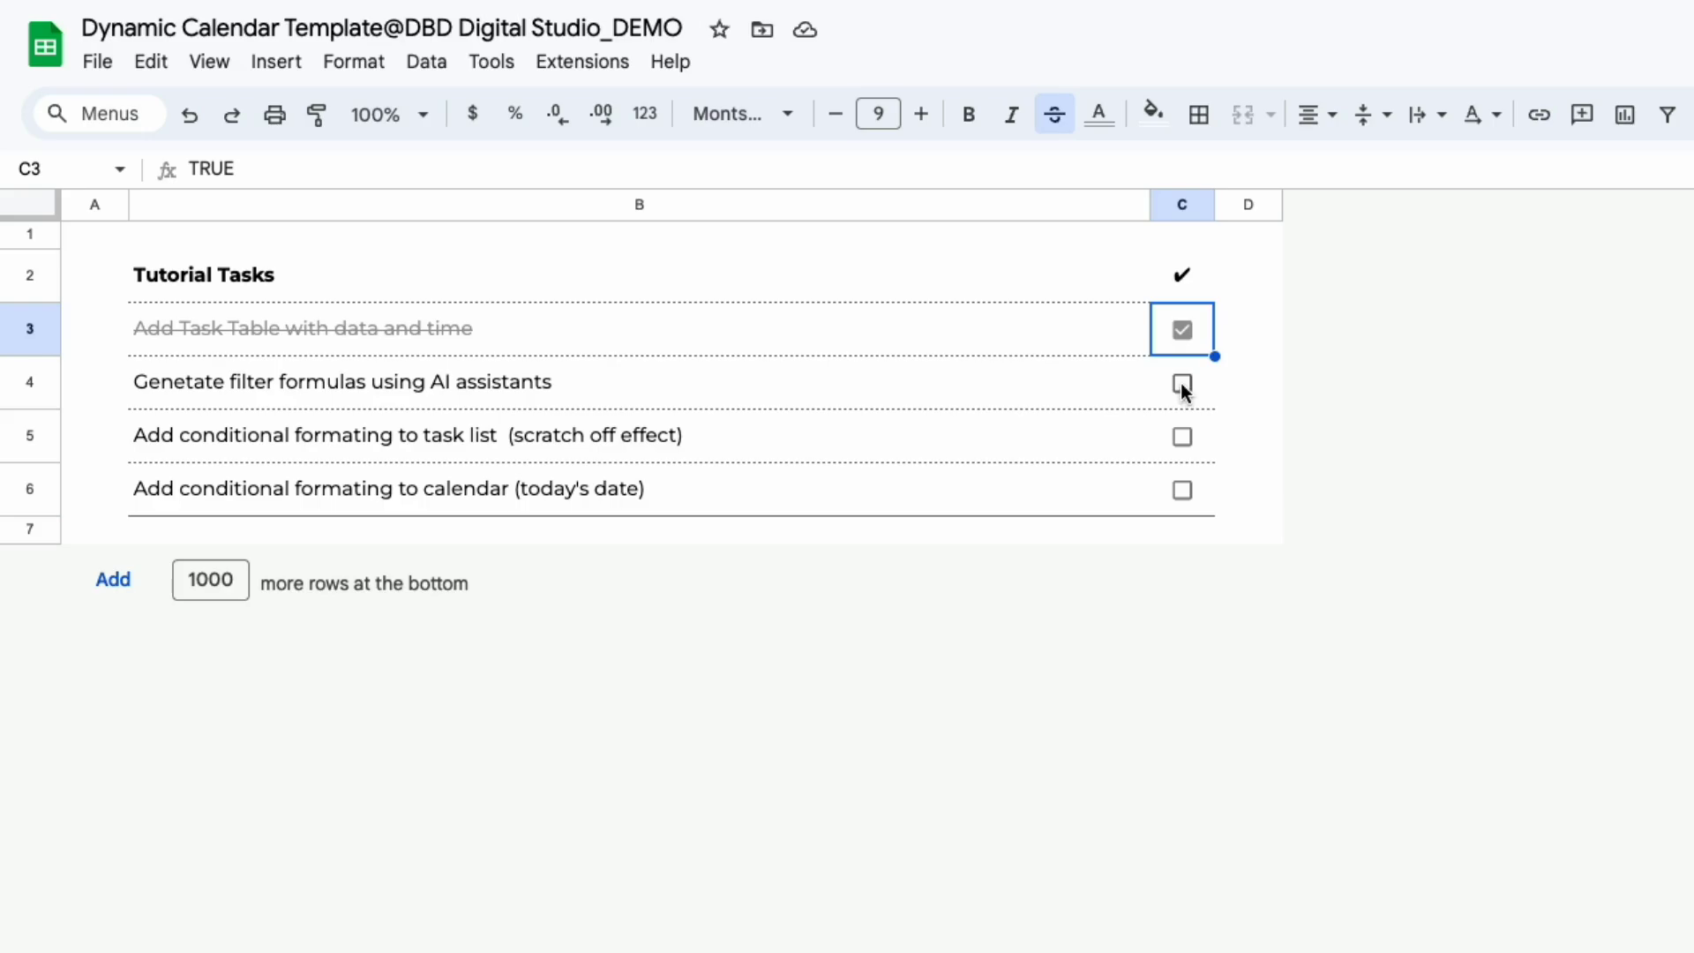
click(1180, 383)
click(655, 529)
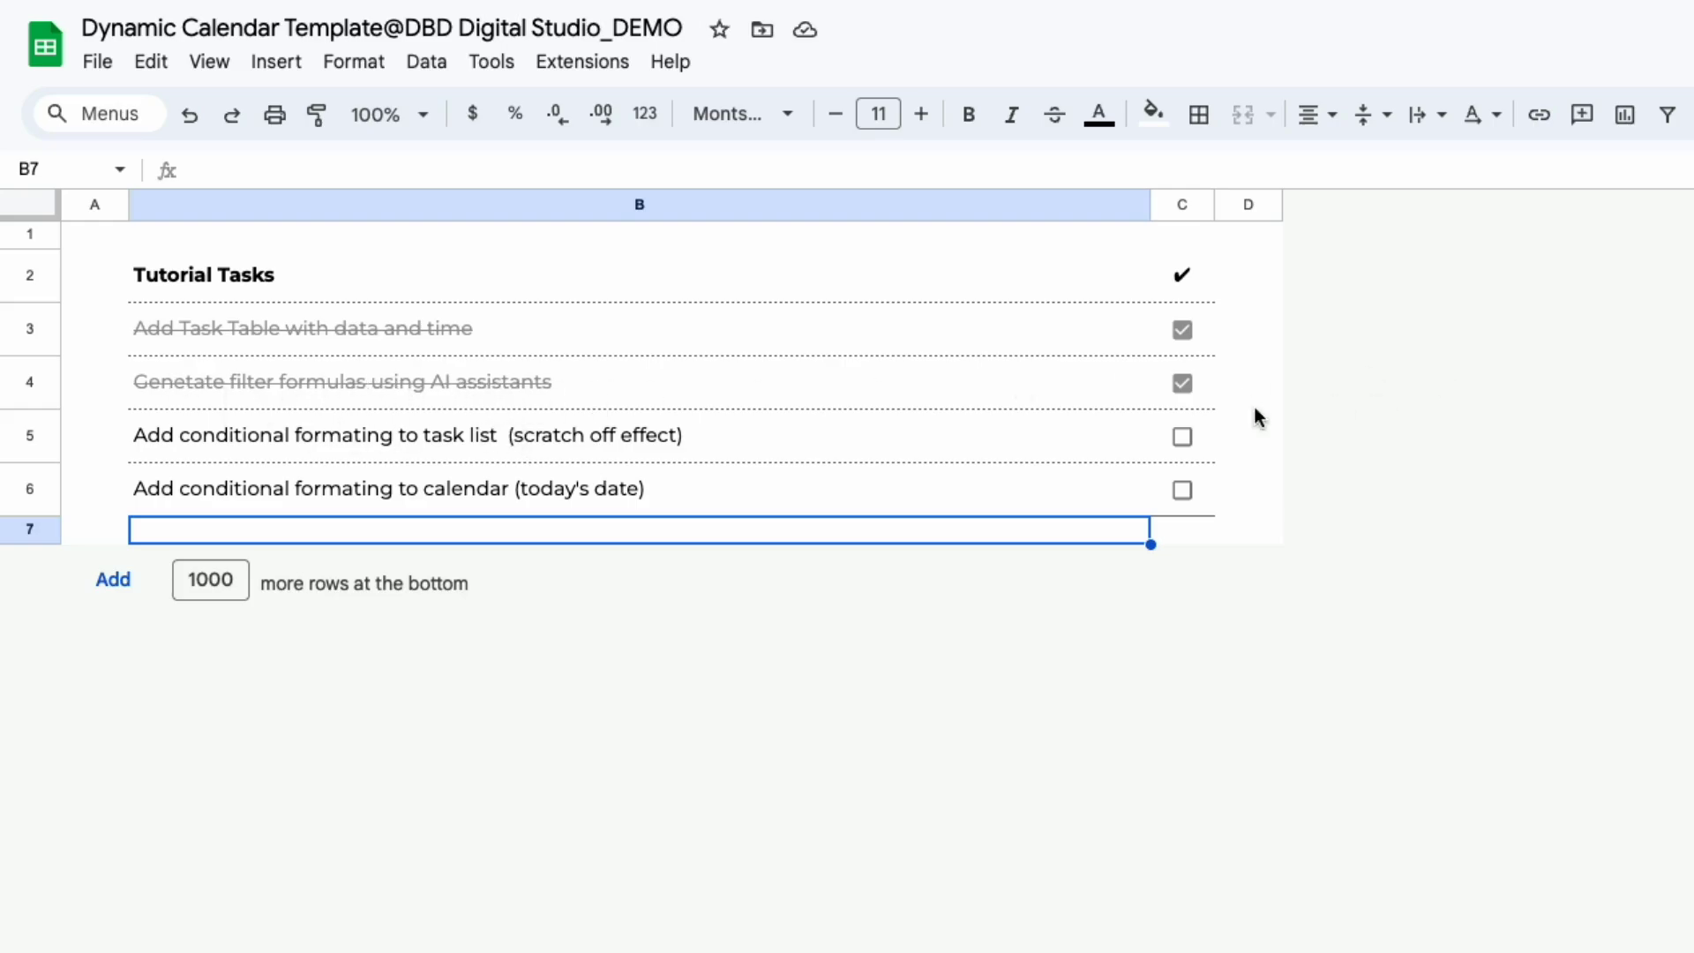
click(1182, 384)
click(1182, 384)
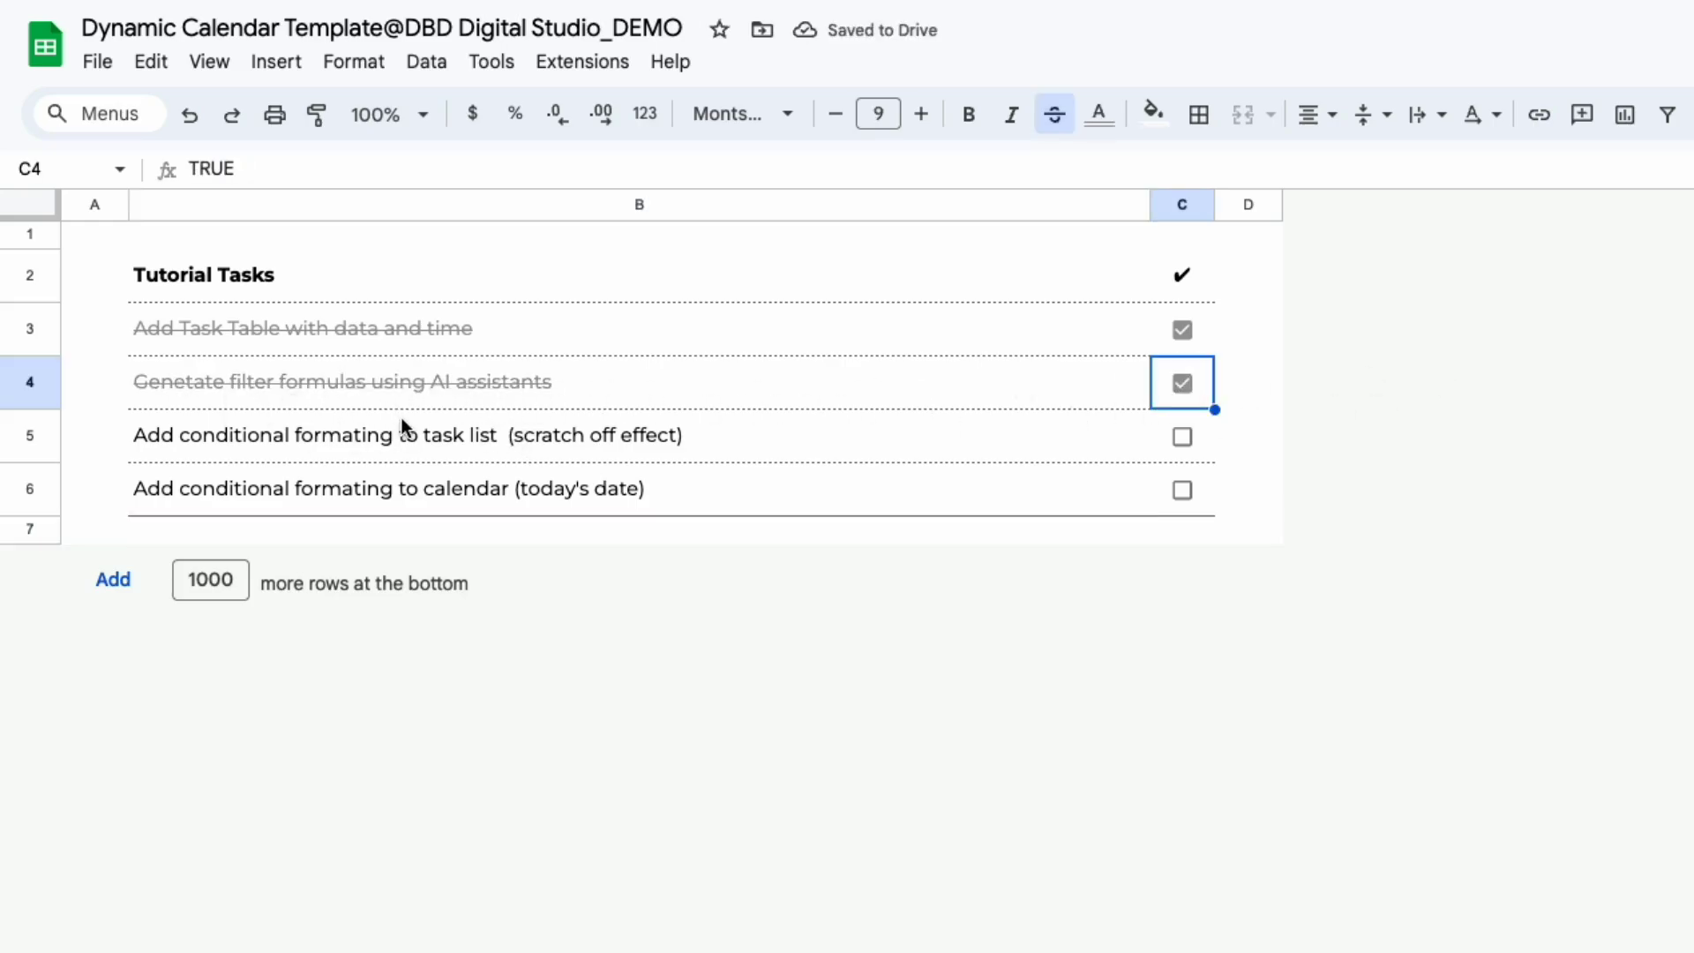
click(306, 931)
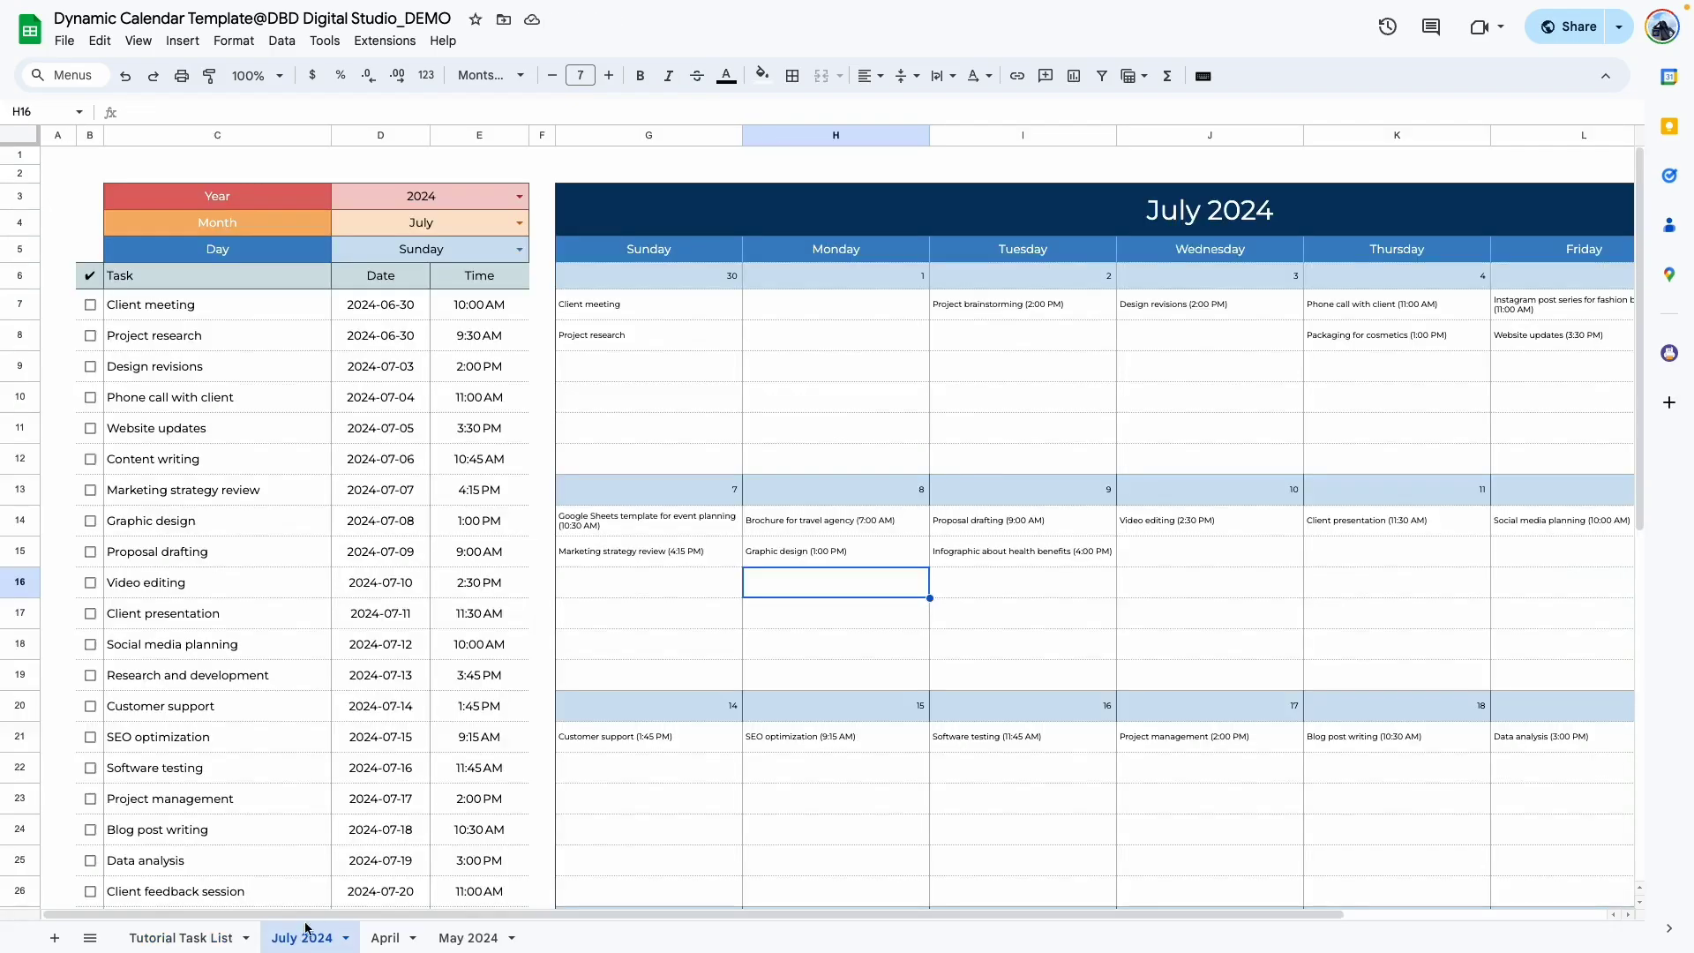
Select B7:E47, open Conditional formatting, and choose the 'Custom formula is' condition.
drag(89, 305, 460, 854)
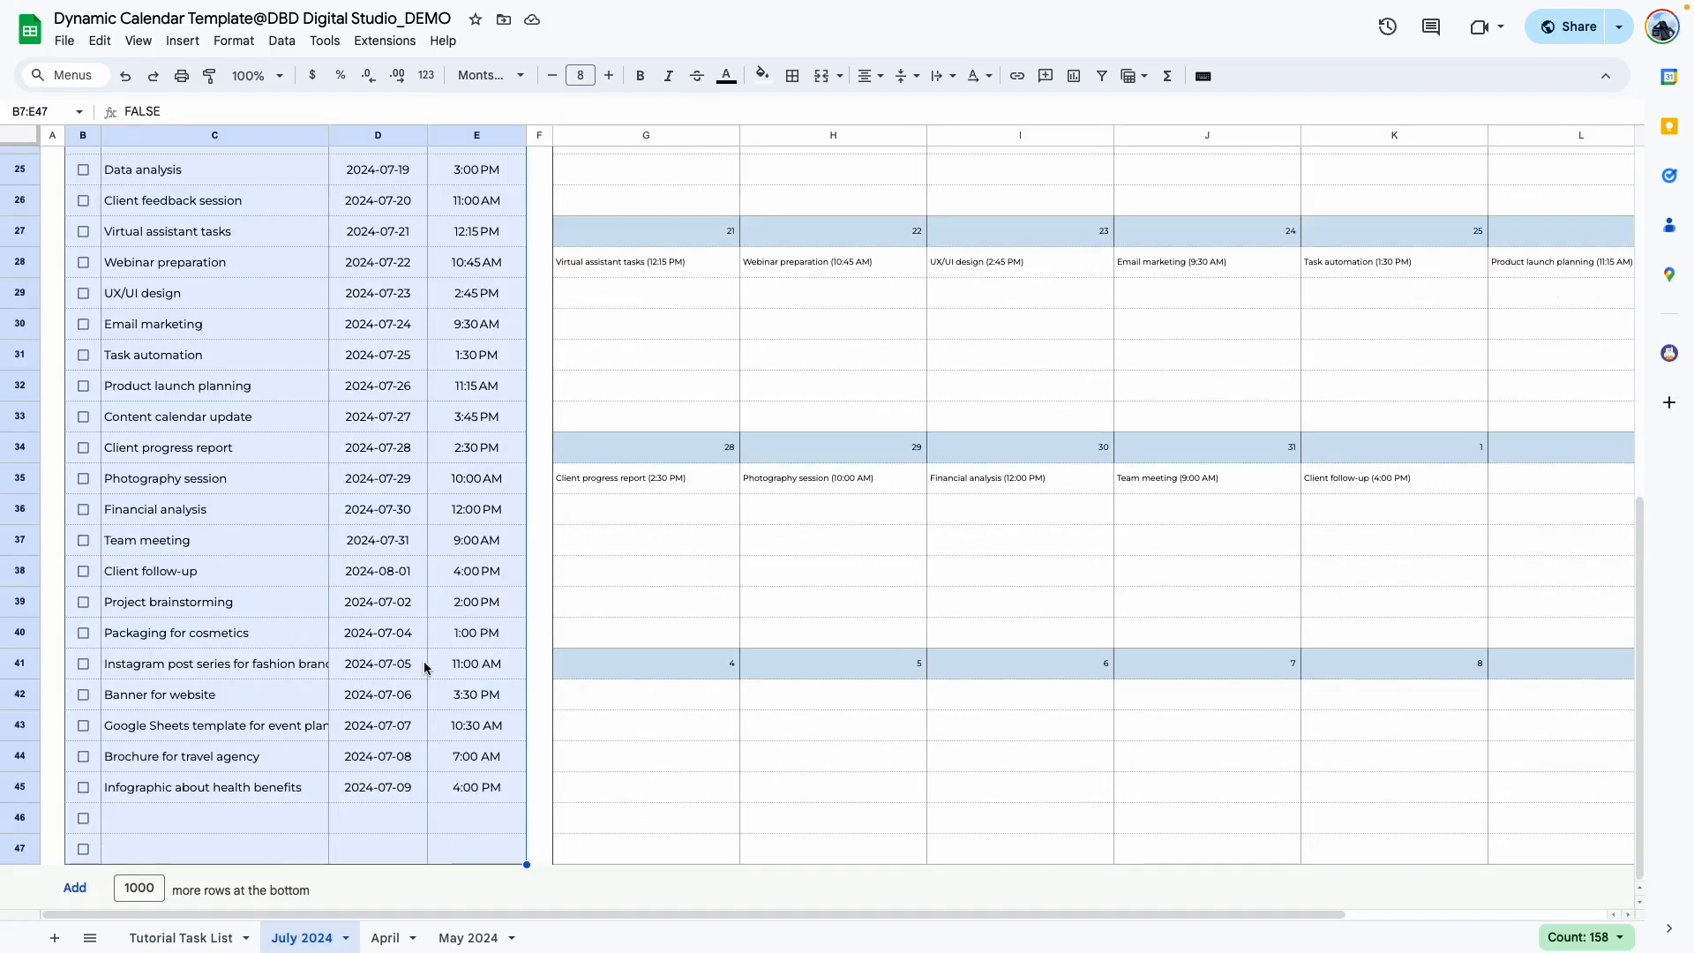
scroll(441, 750, up, 8)
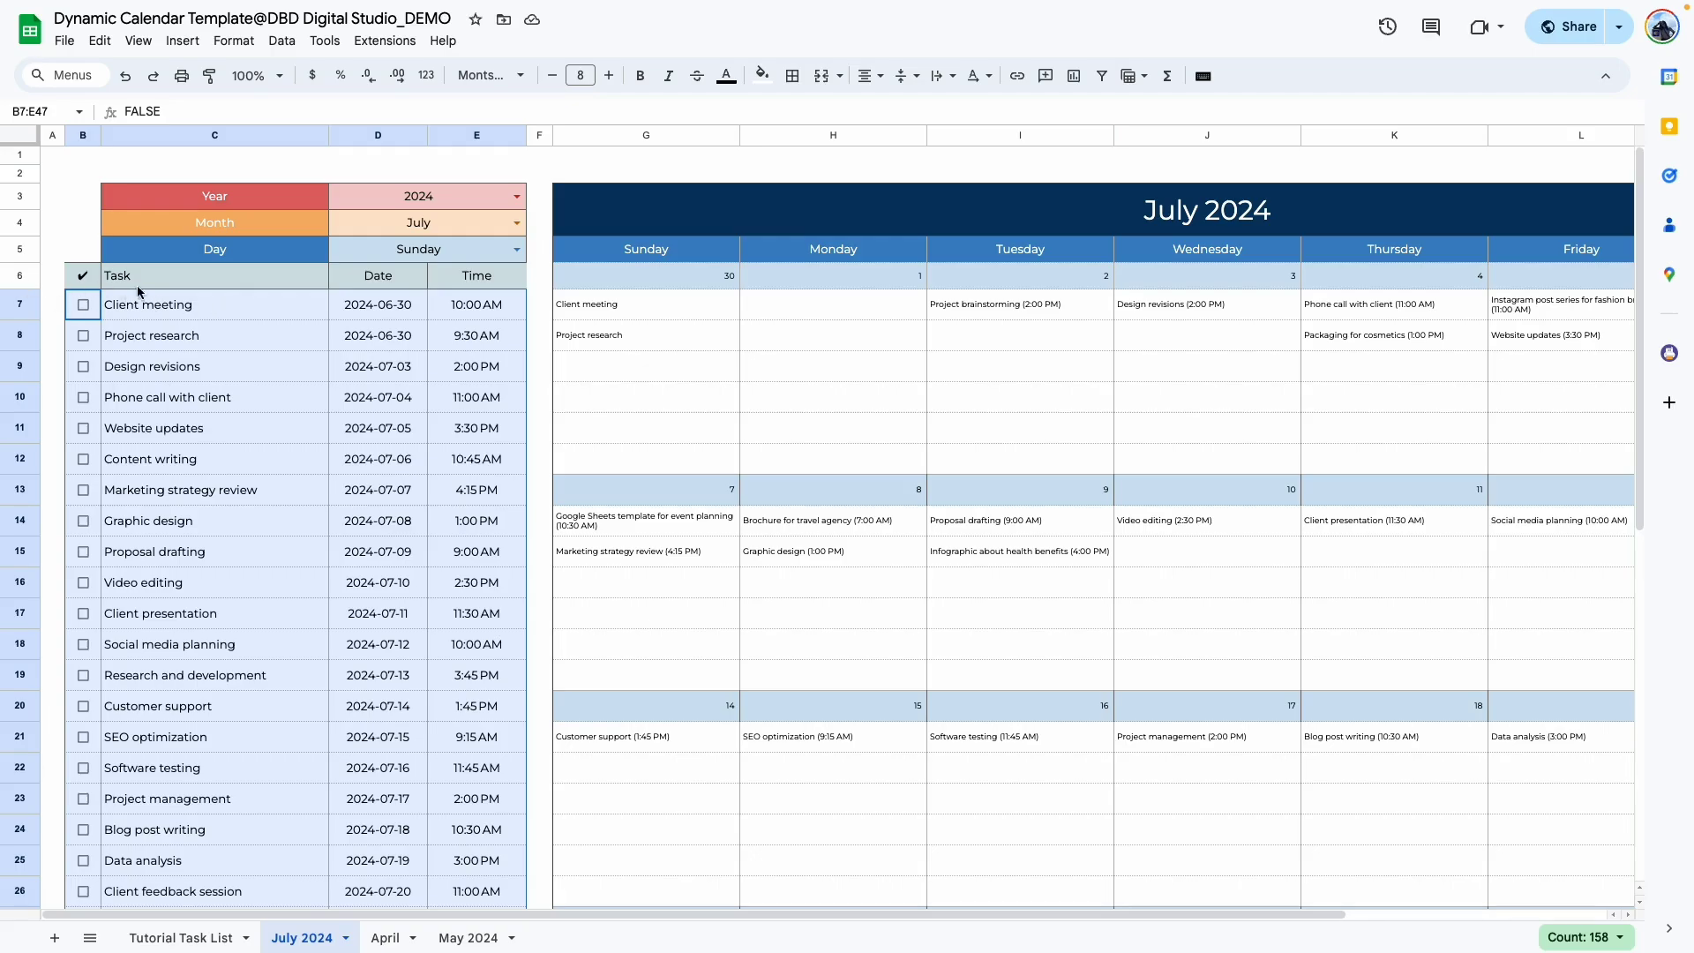
click(234, 41)
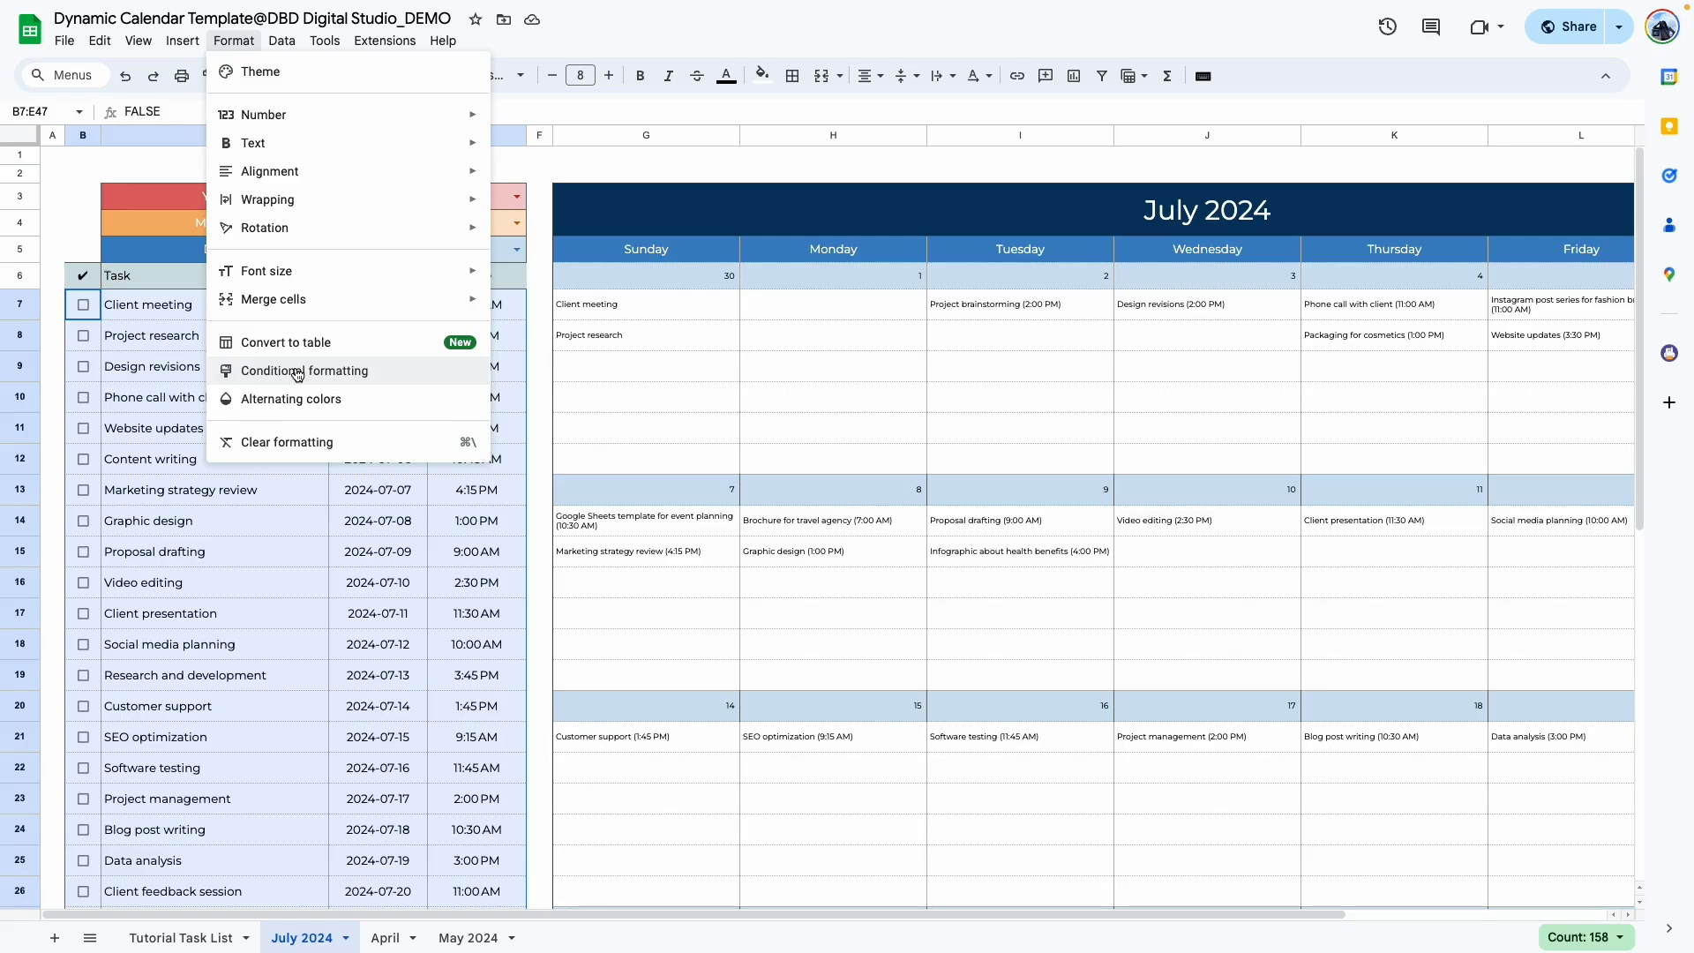
click(759, 88)
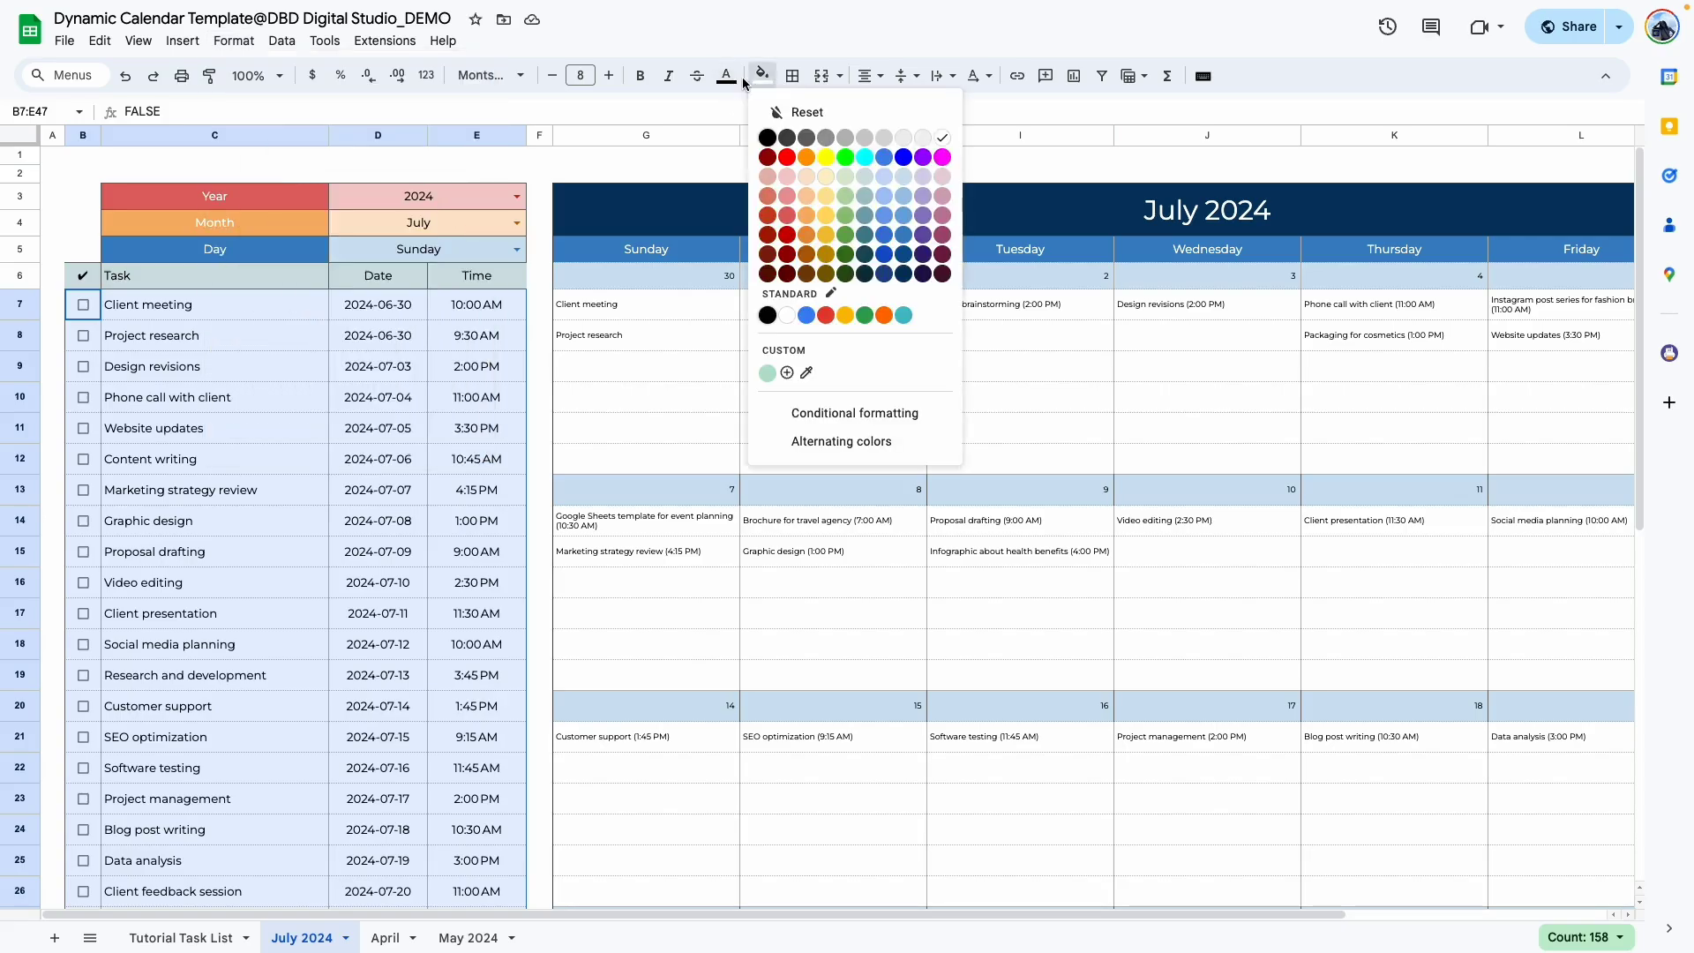
click(817, 414)
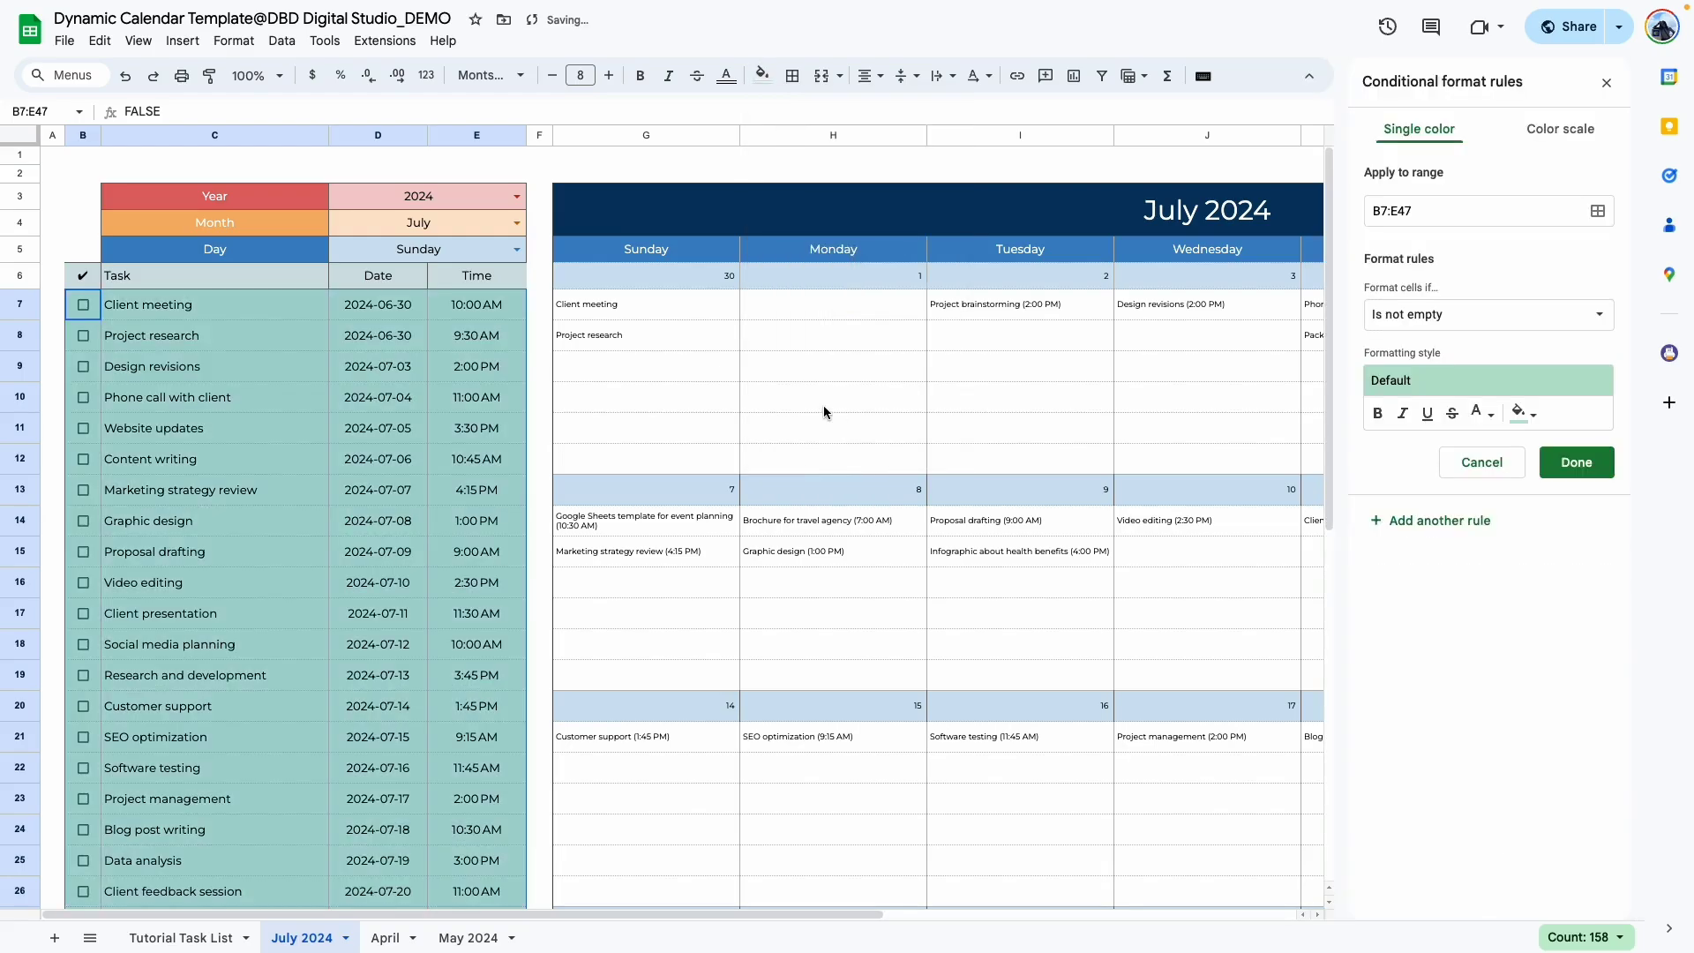
scroll(458, 381, down, 8)
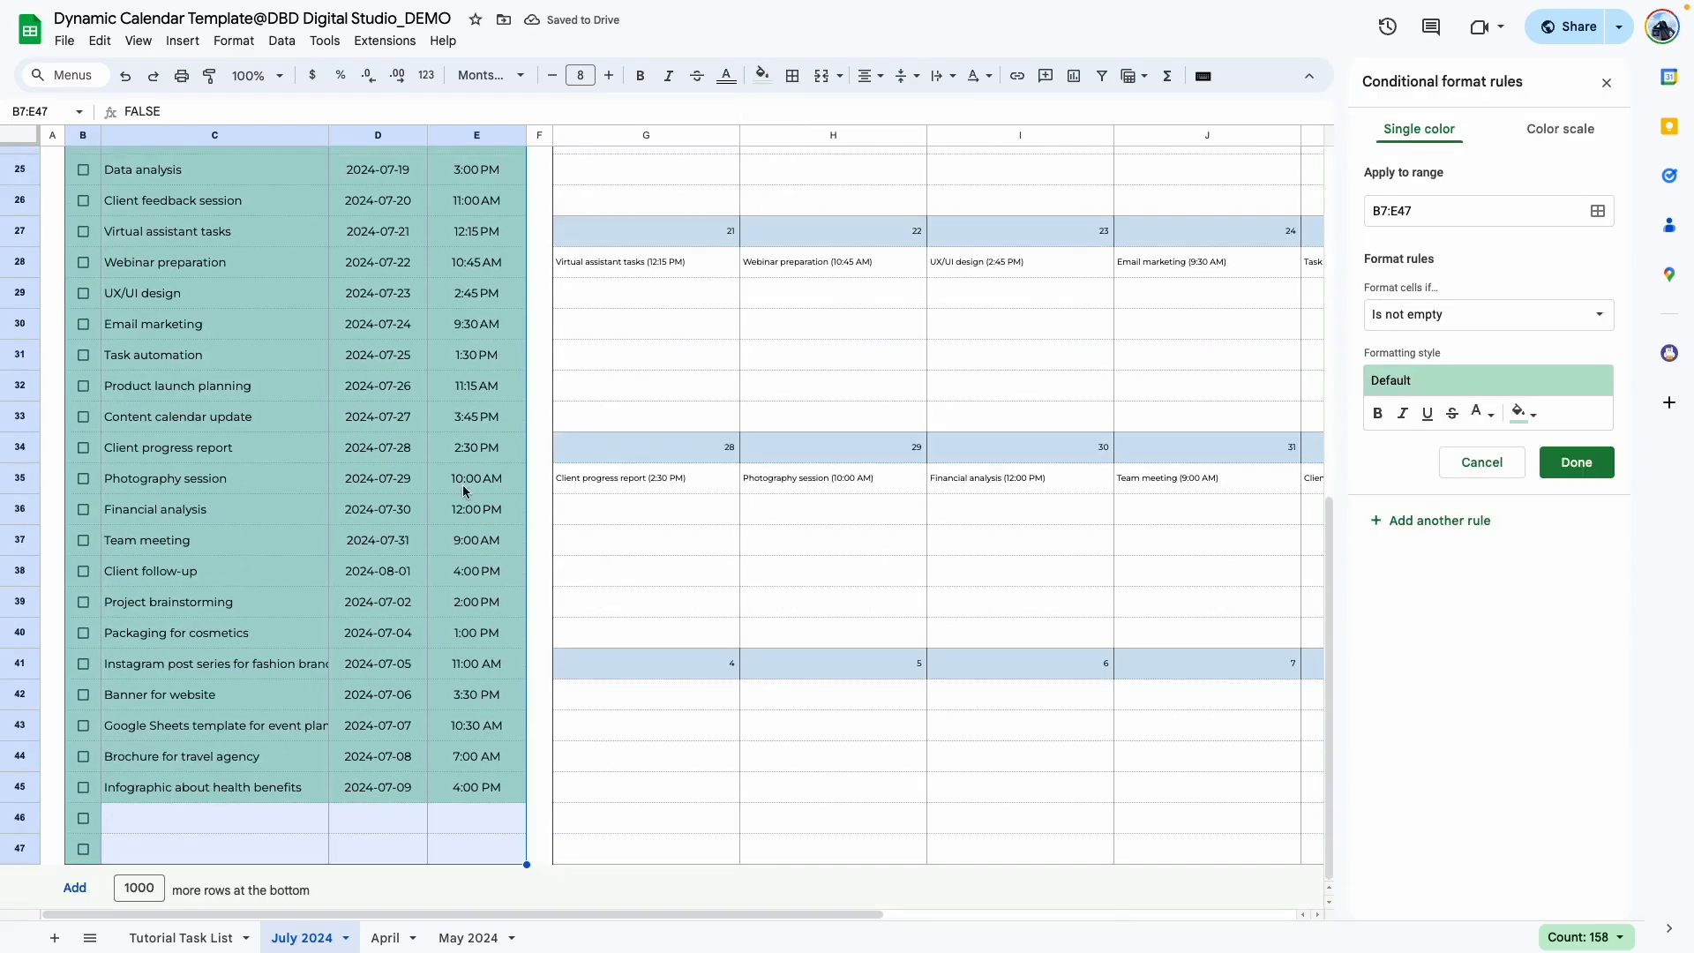
scroll(368, 558, up, 8)
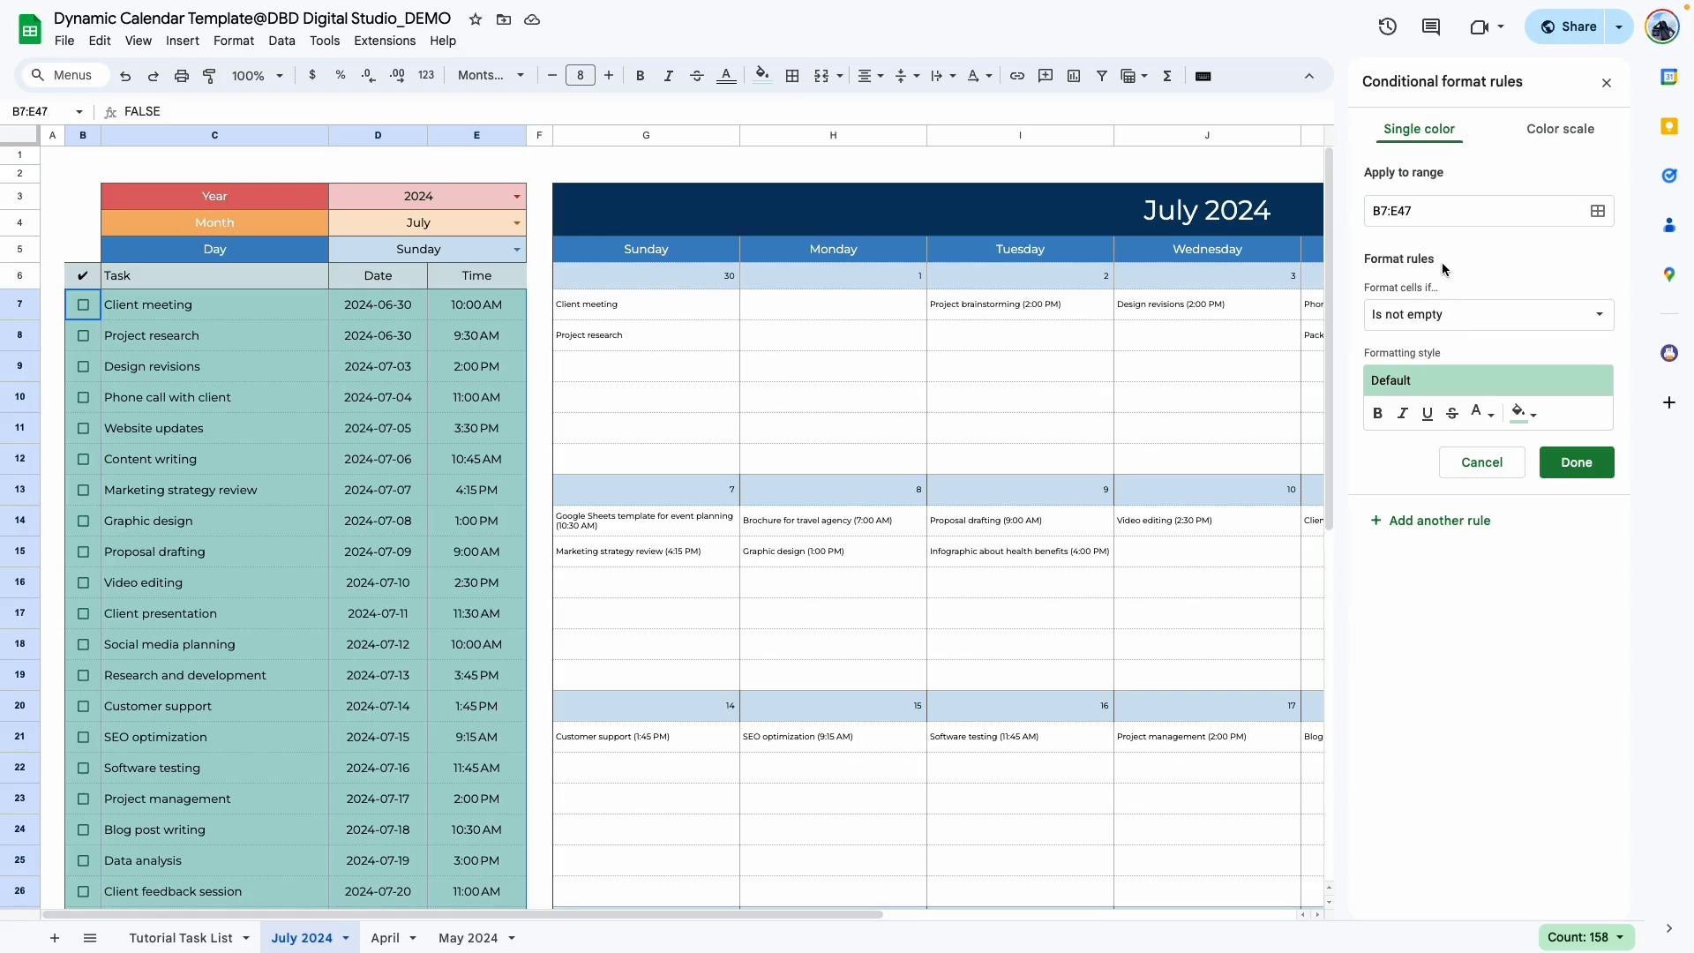
click(1427, 326)
click(1454, 840)
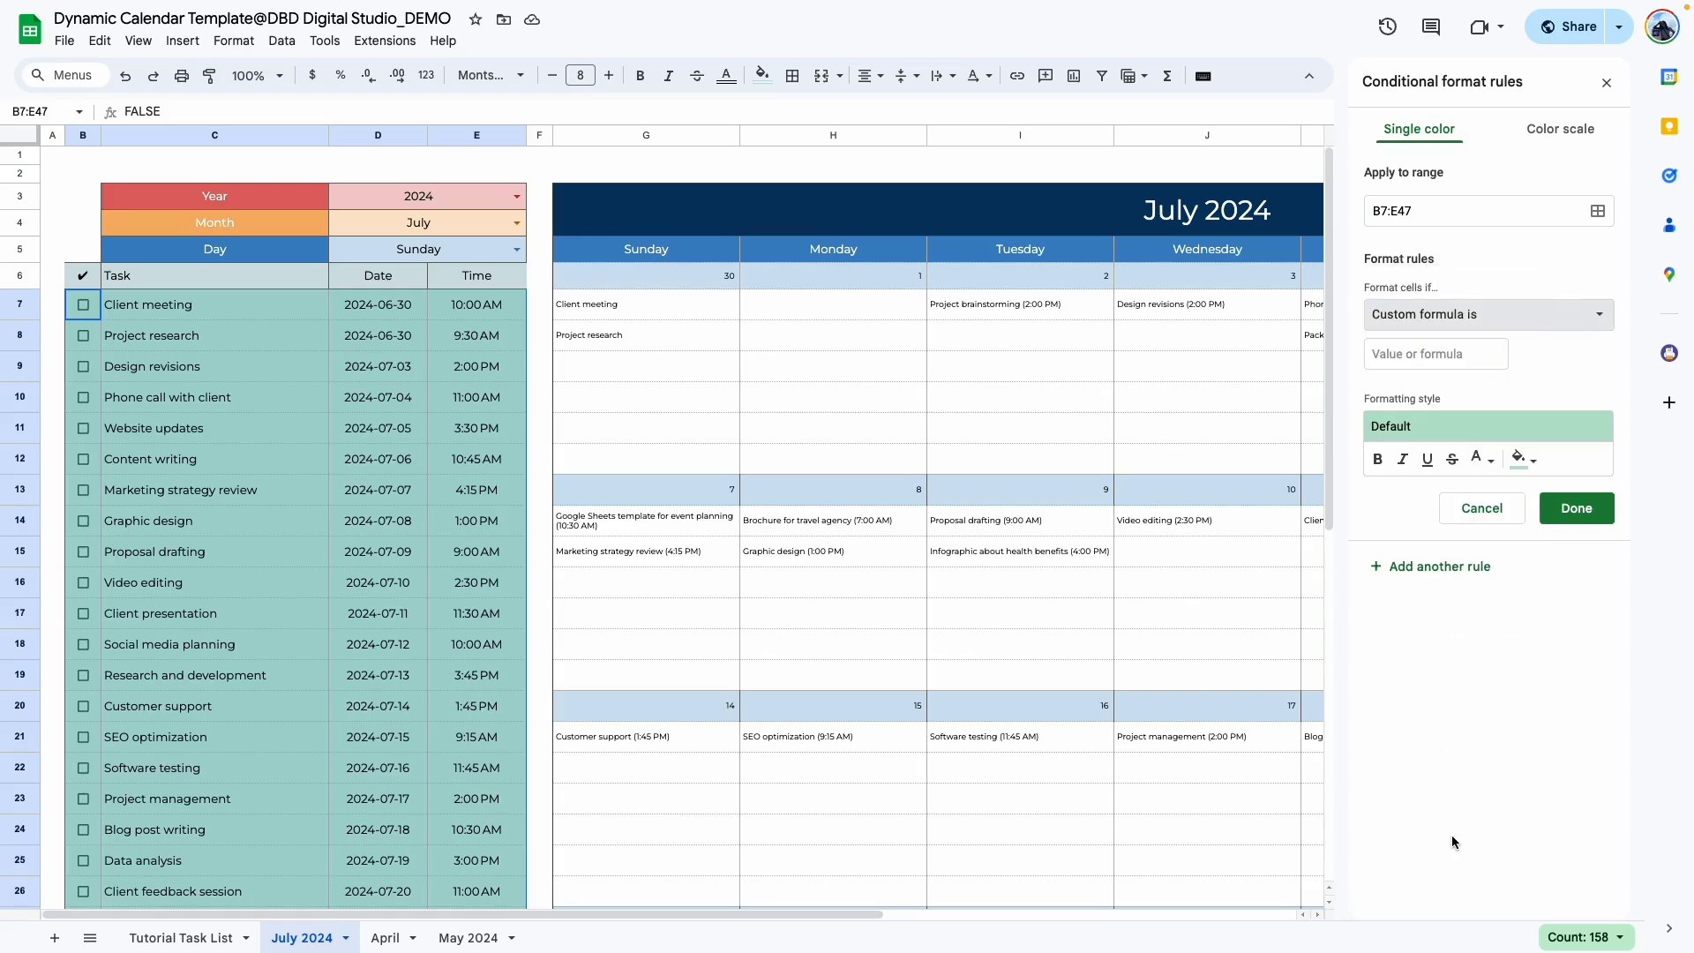
Enter custom formula =b7=true with grey text and strikethrough, and save the rule.
click(1441, 355)
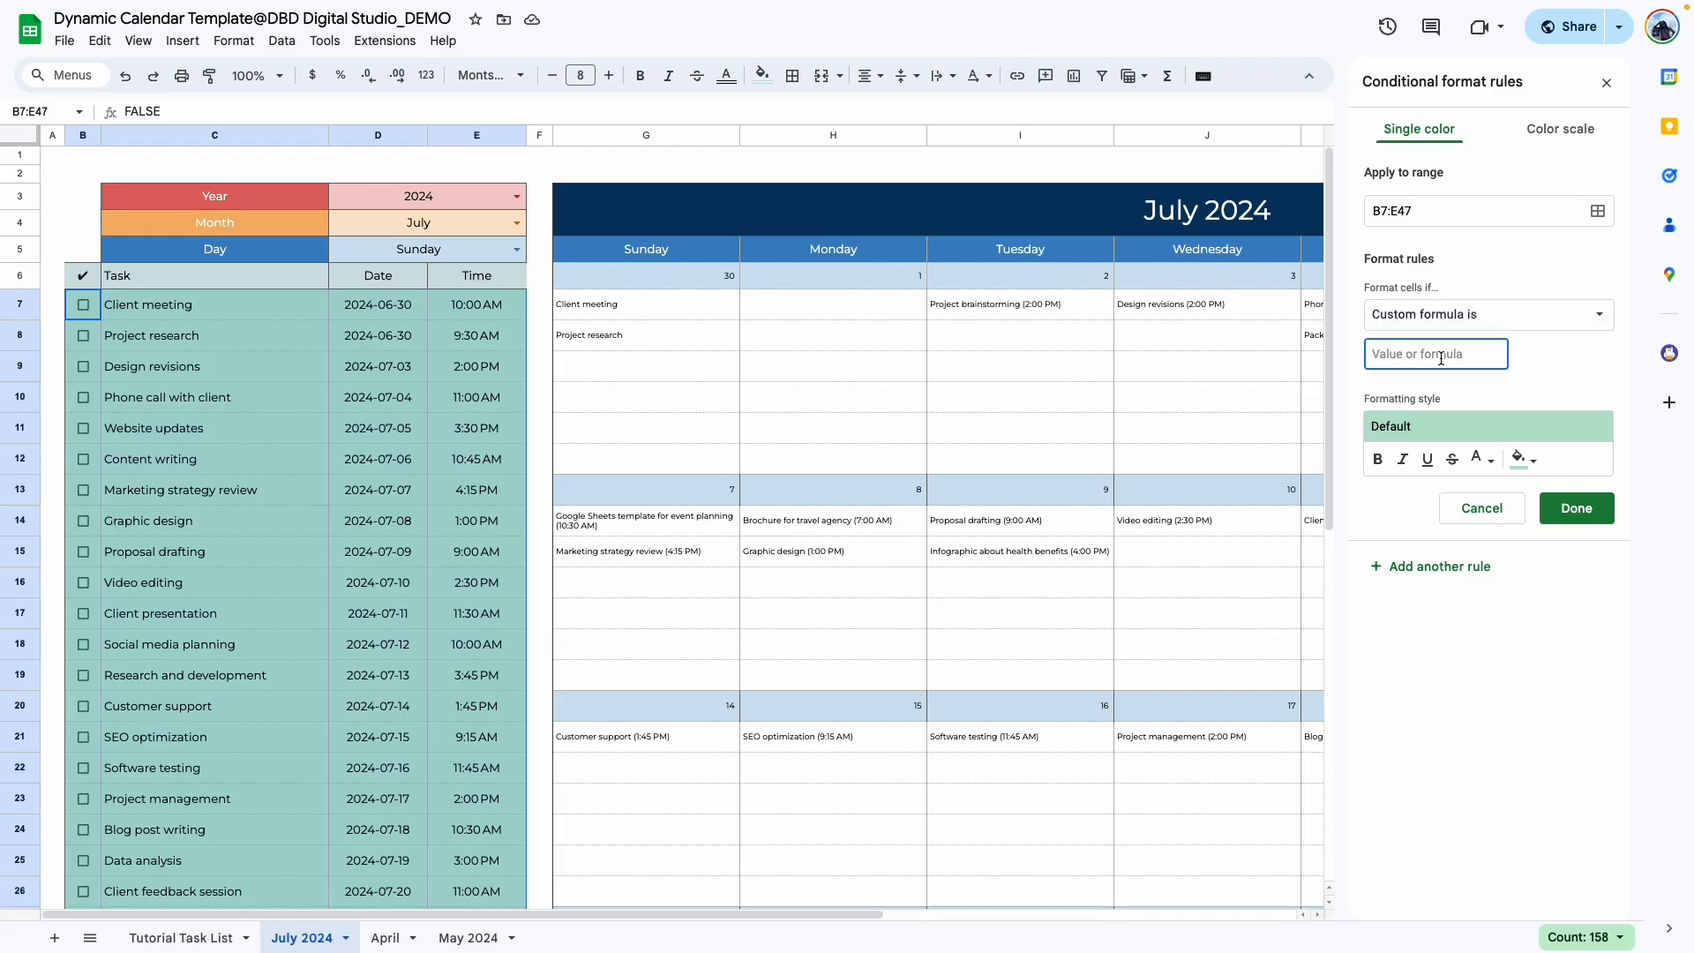
text(=)
text(b7=)
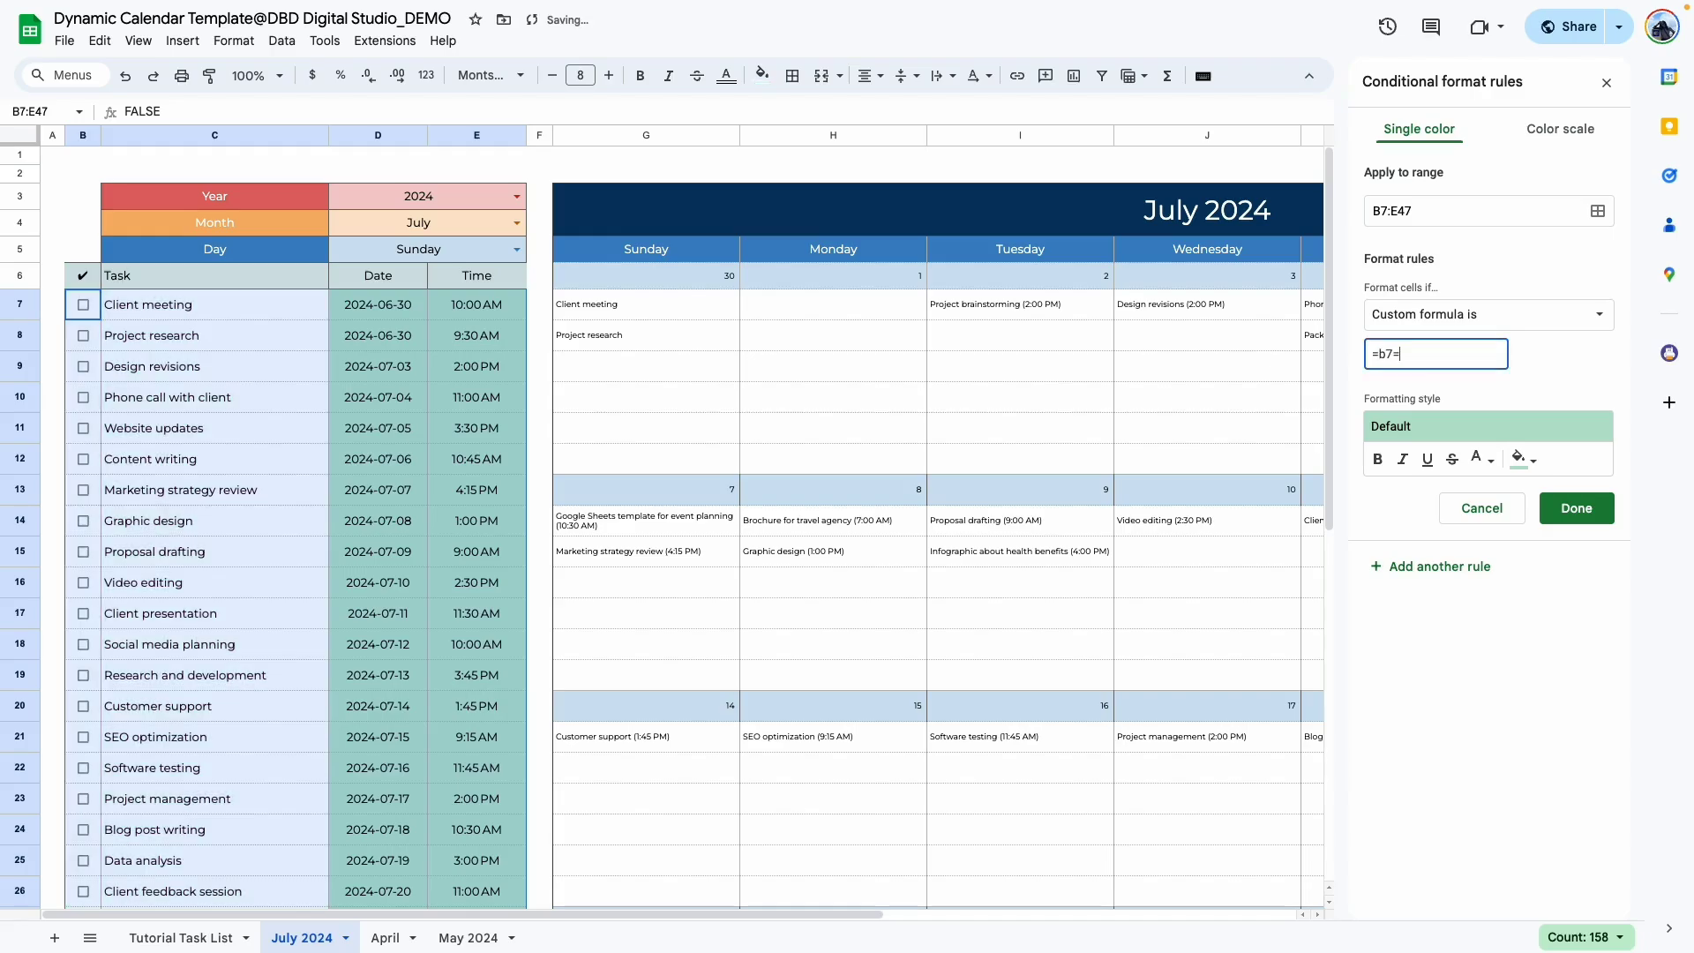
text(true)
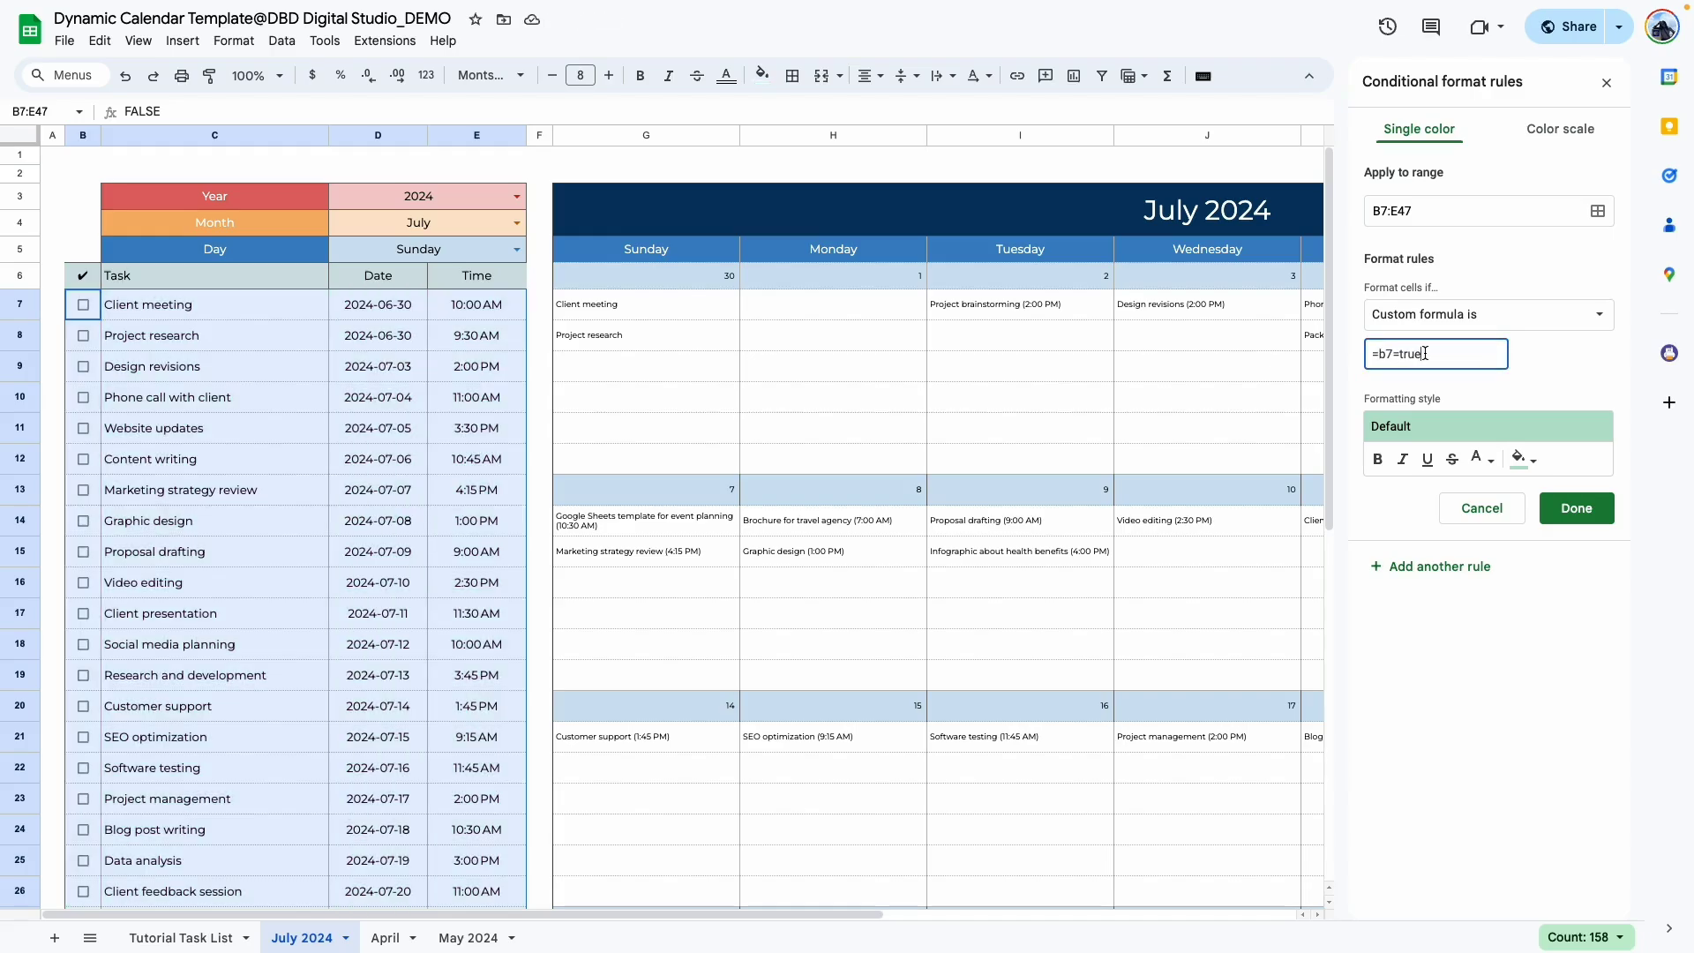
click(1523, 458)
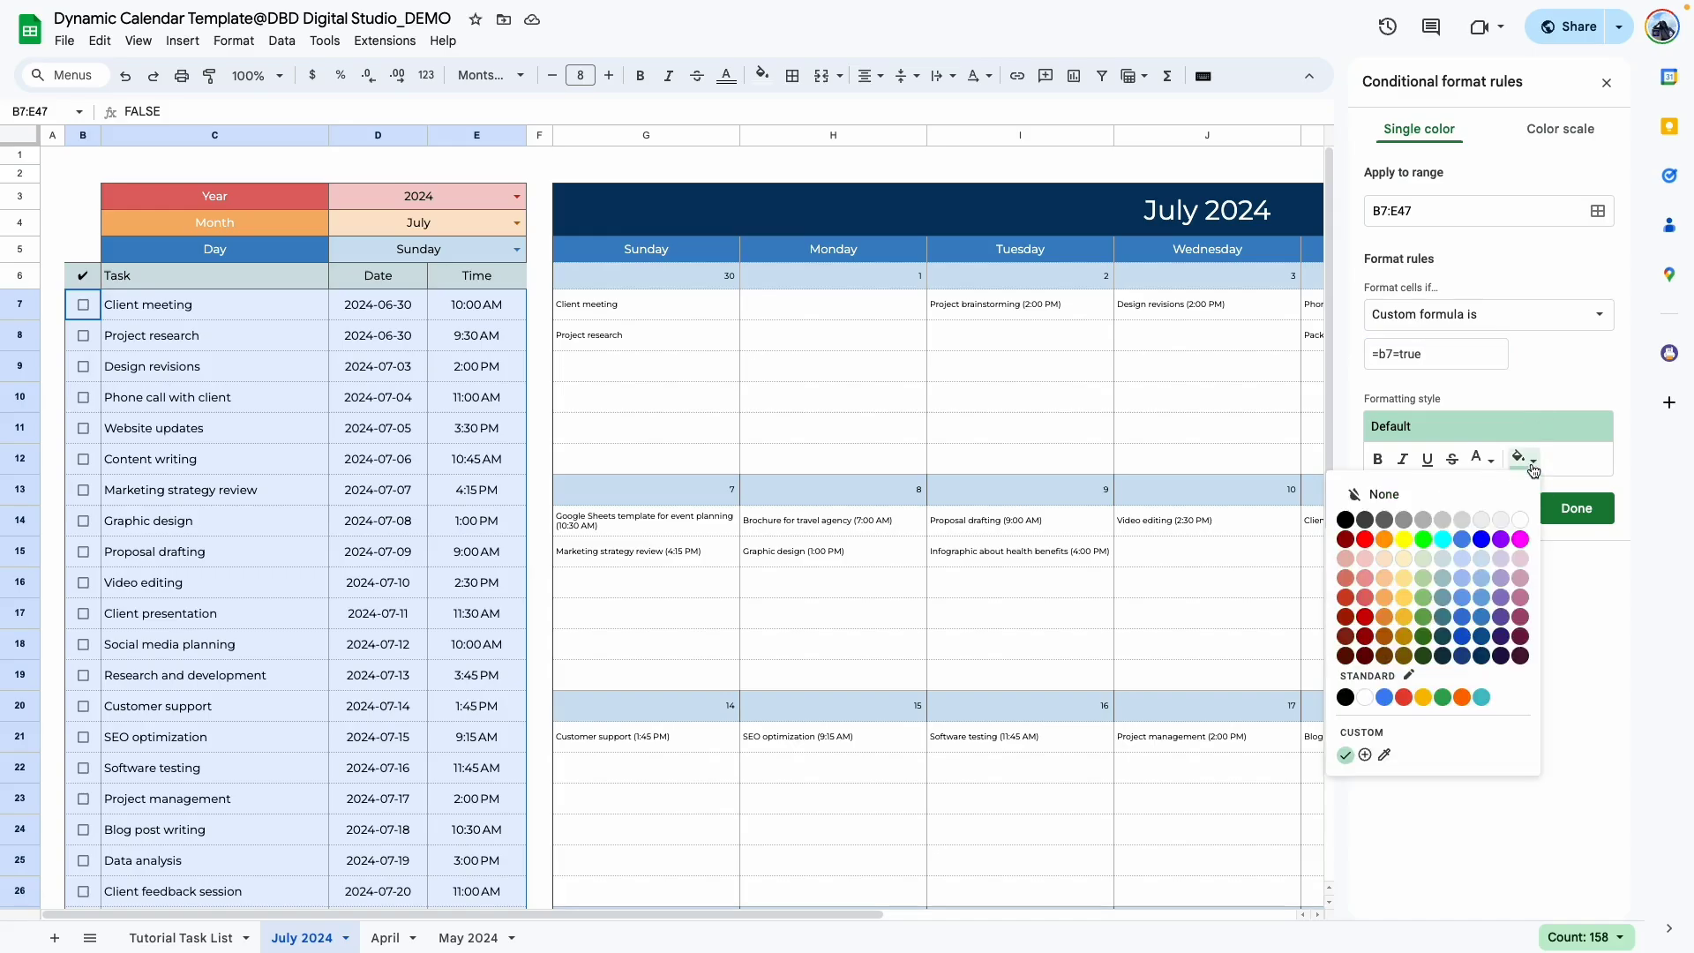
click(1486, 494)
click(1485, 458)
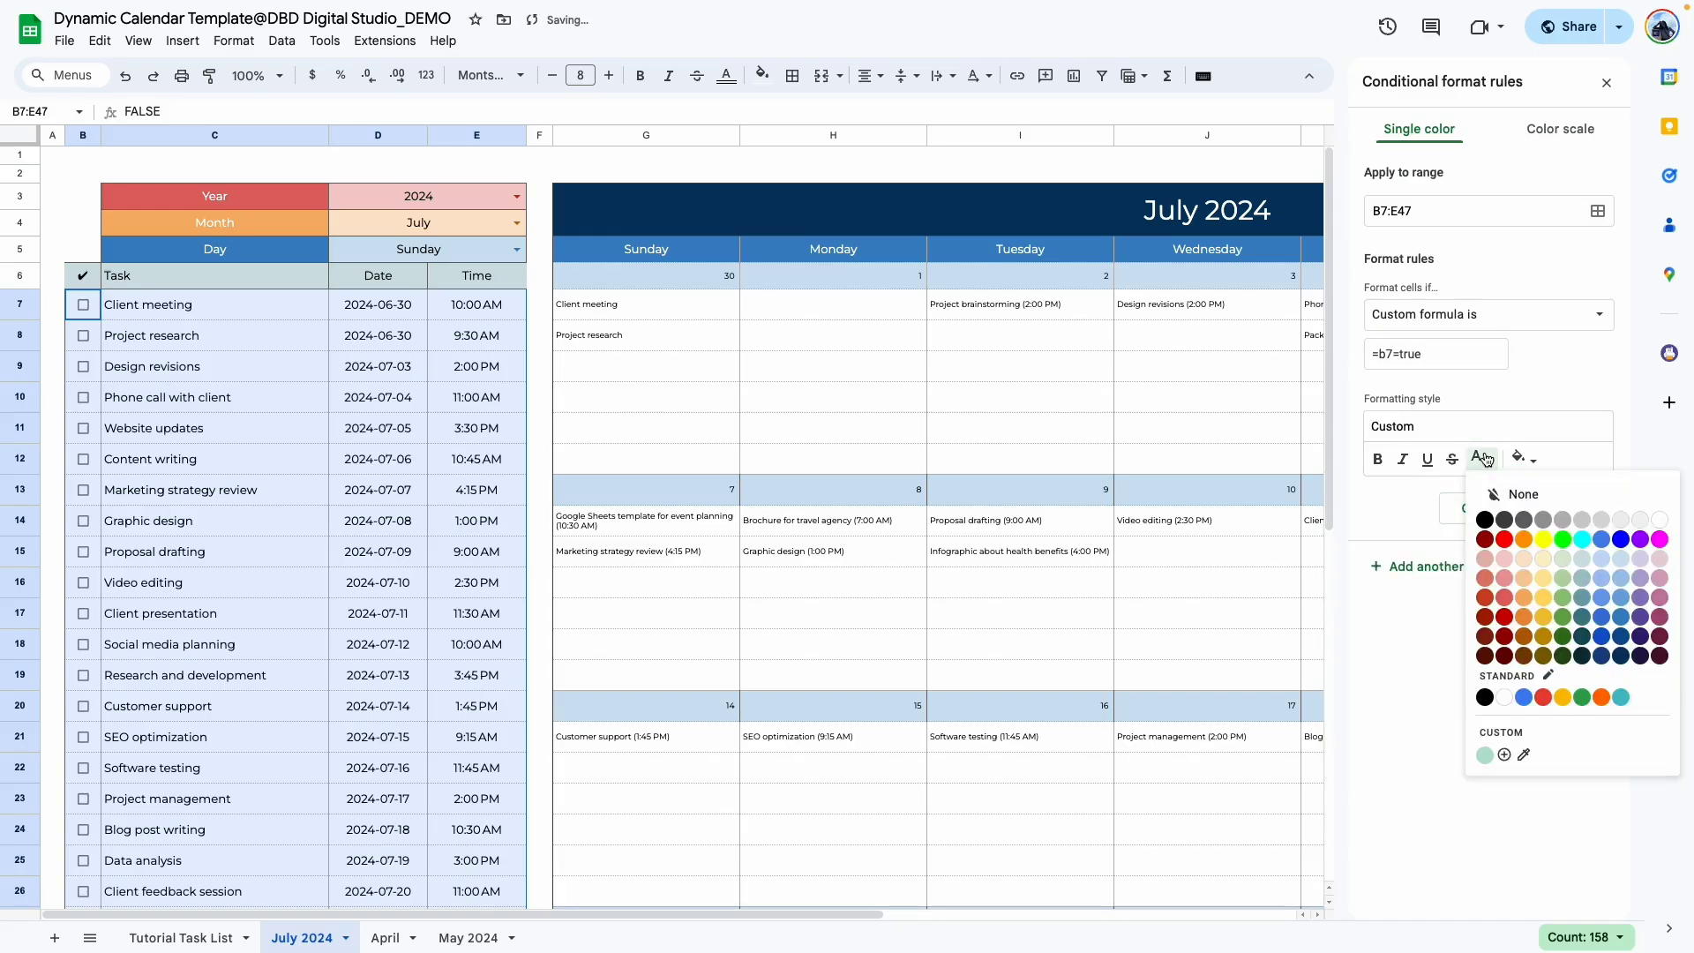
click(1486, 458)
click(1485, 458)
click(1563, 521)
click(1452, 461)
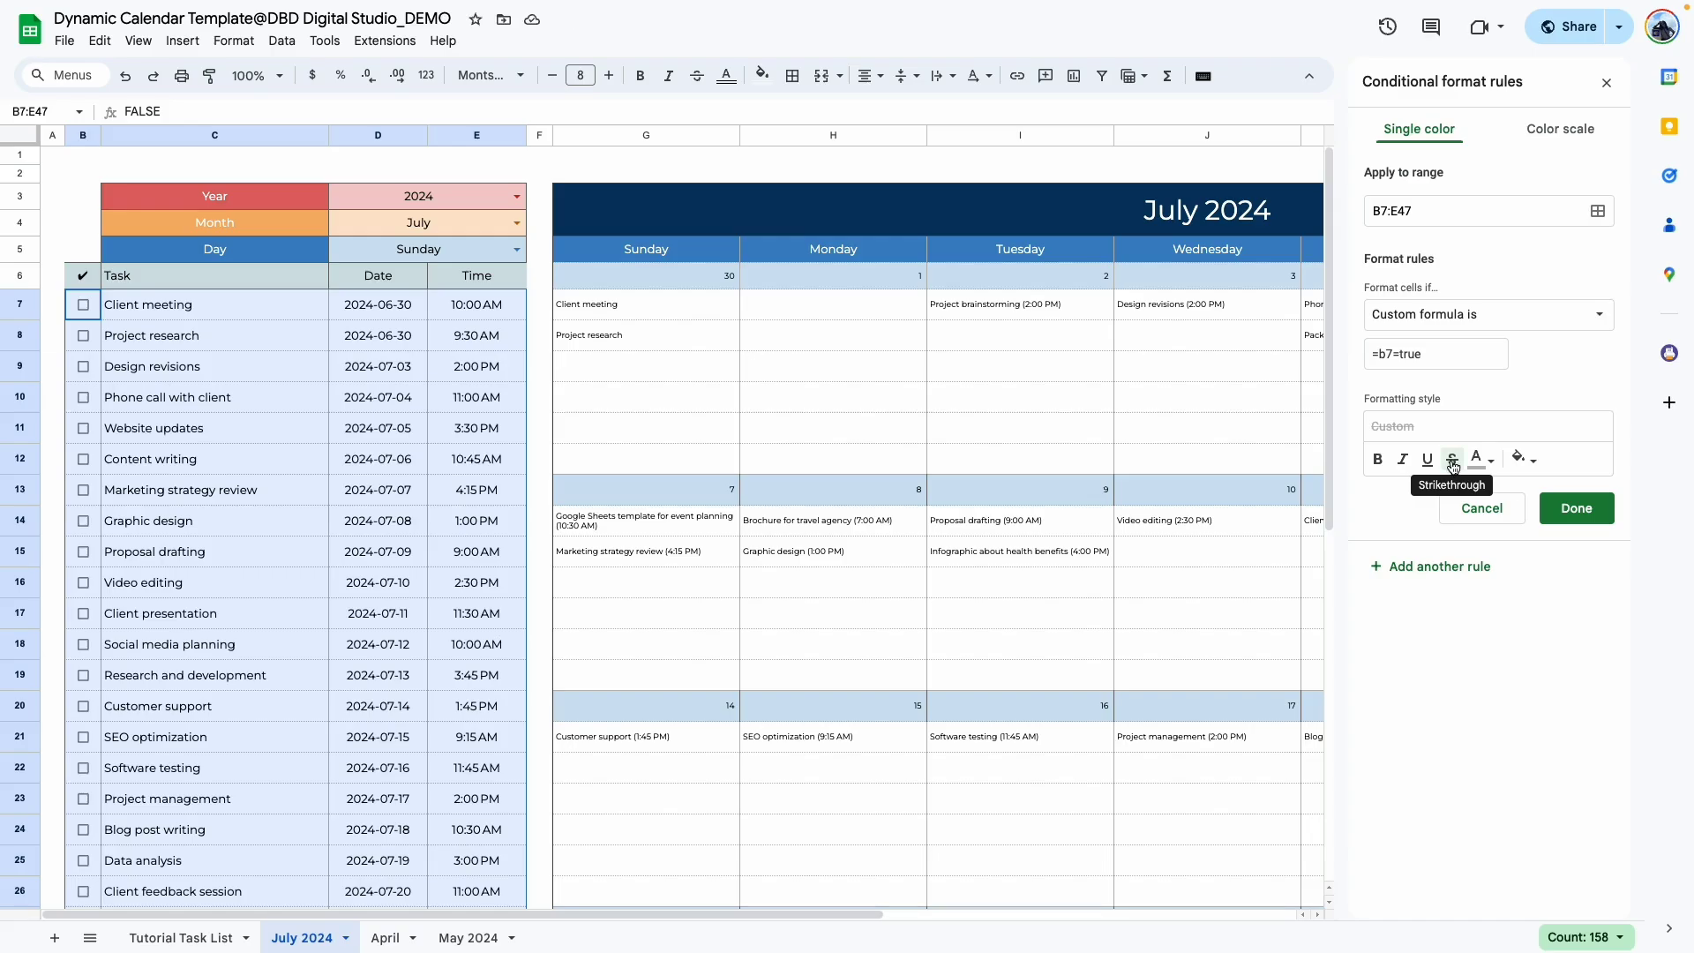
click(1576, 508)
Tick Client meeting to test, then lock the column so the formula reads =$B7=true.
click(84, 305)
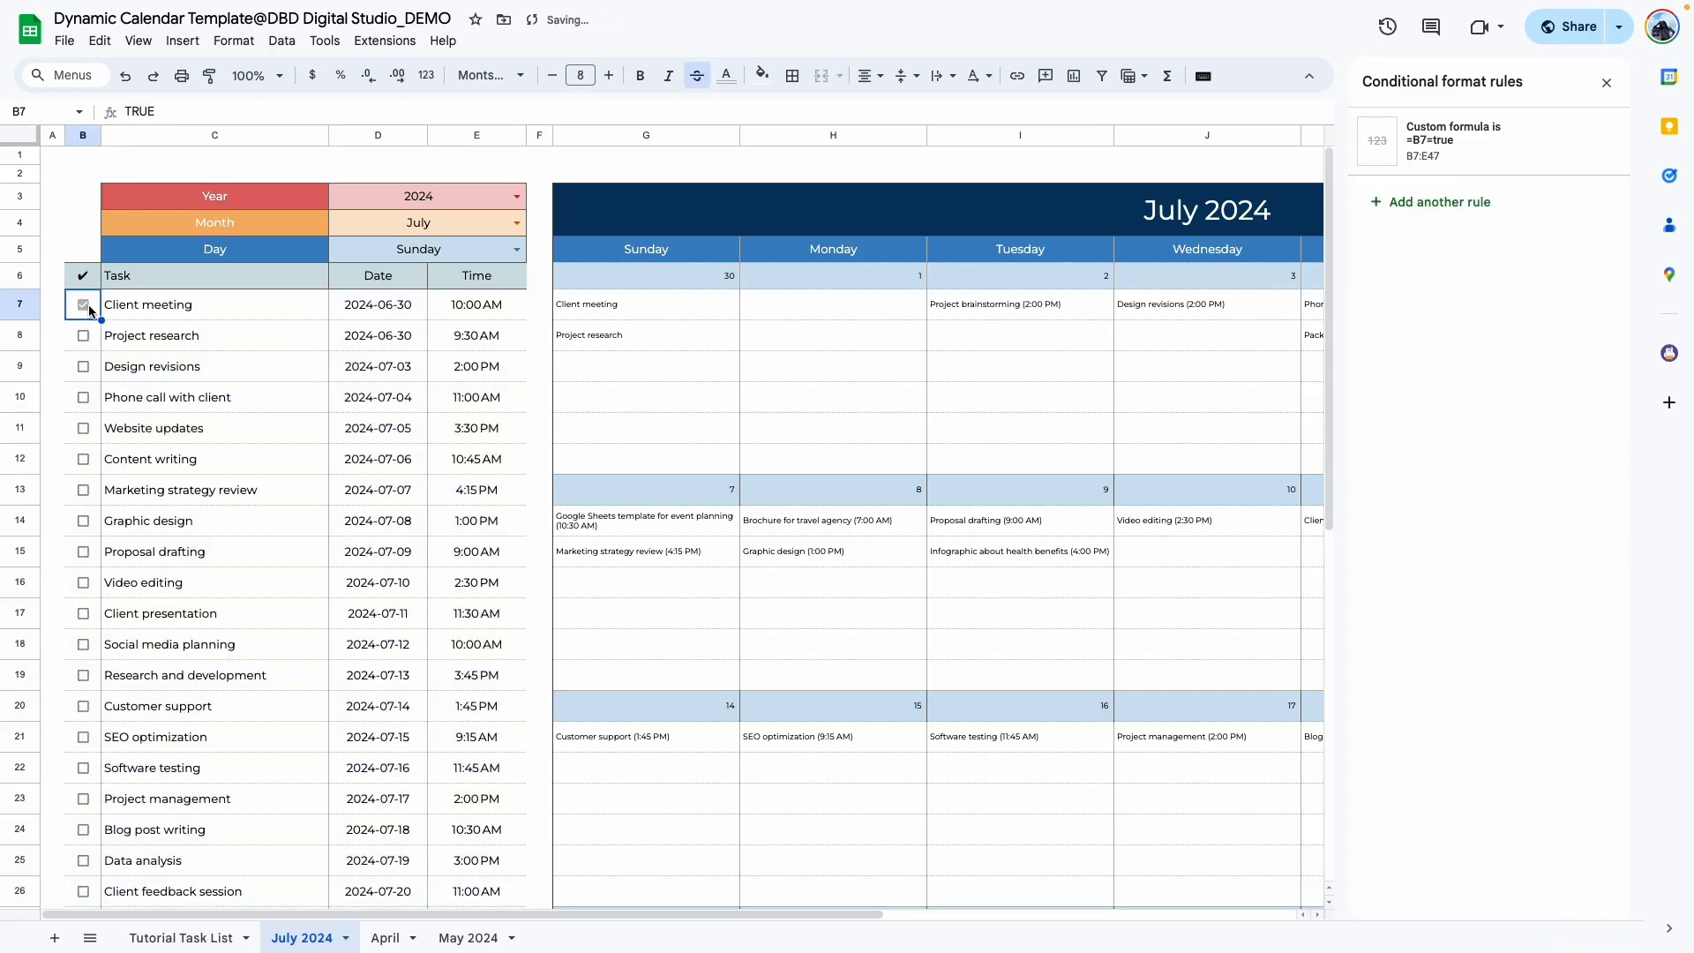
click(1499, 166)
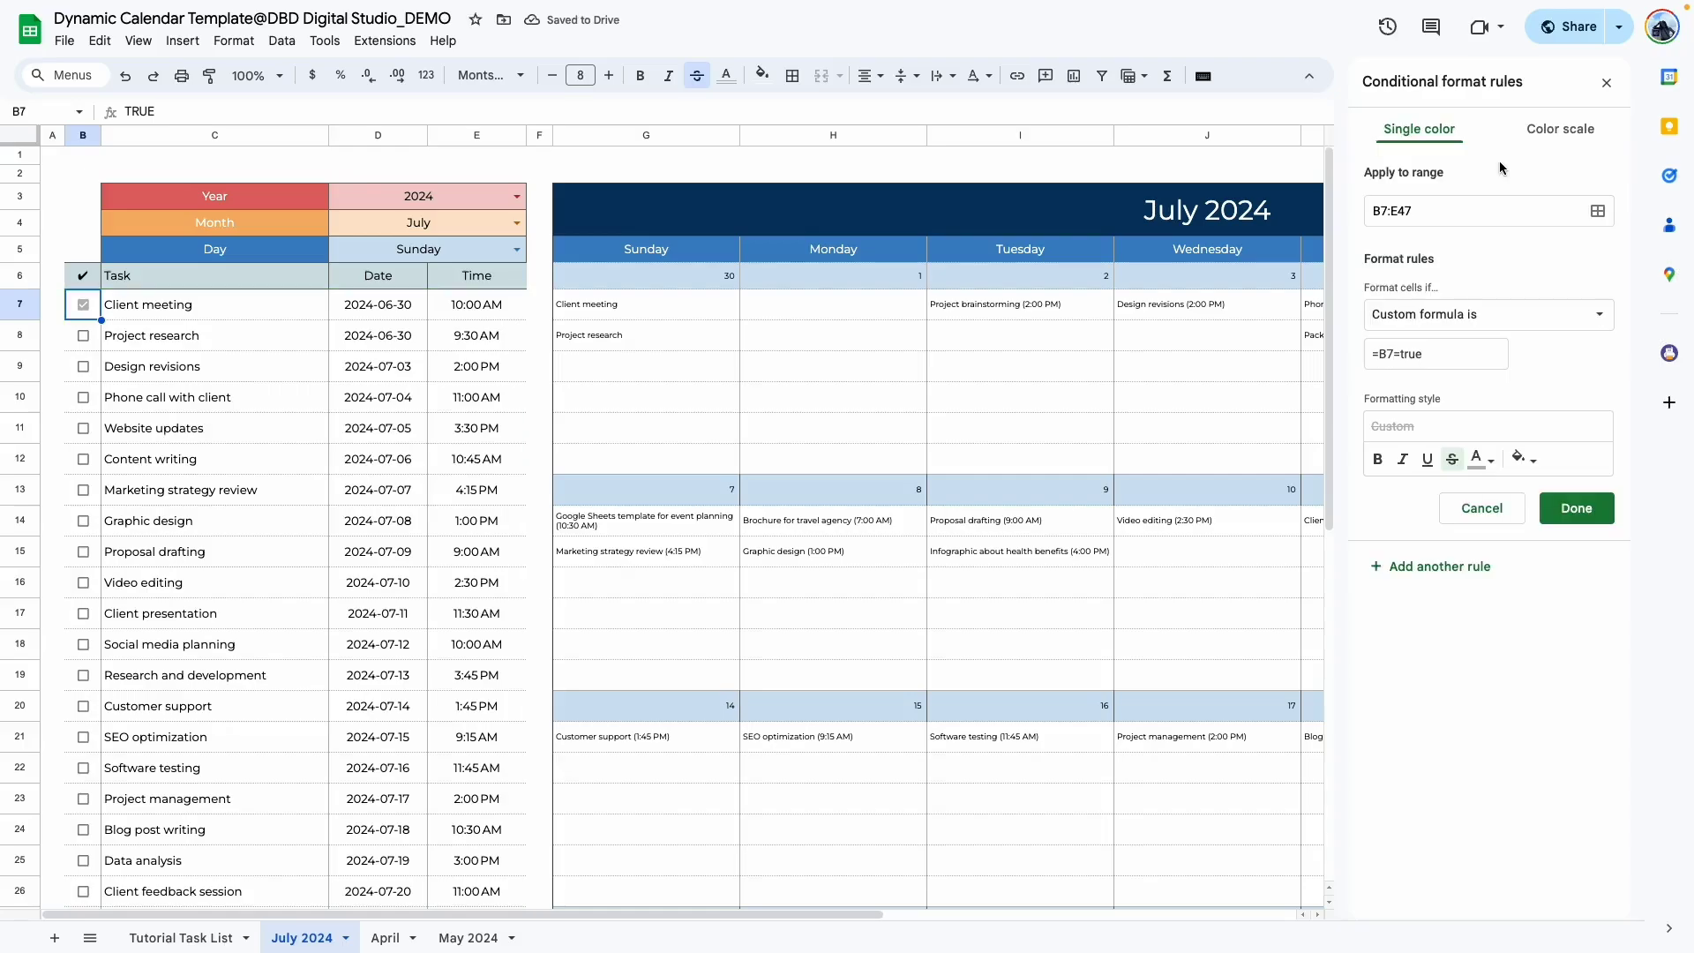
click(1380, 352)
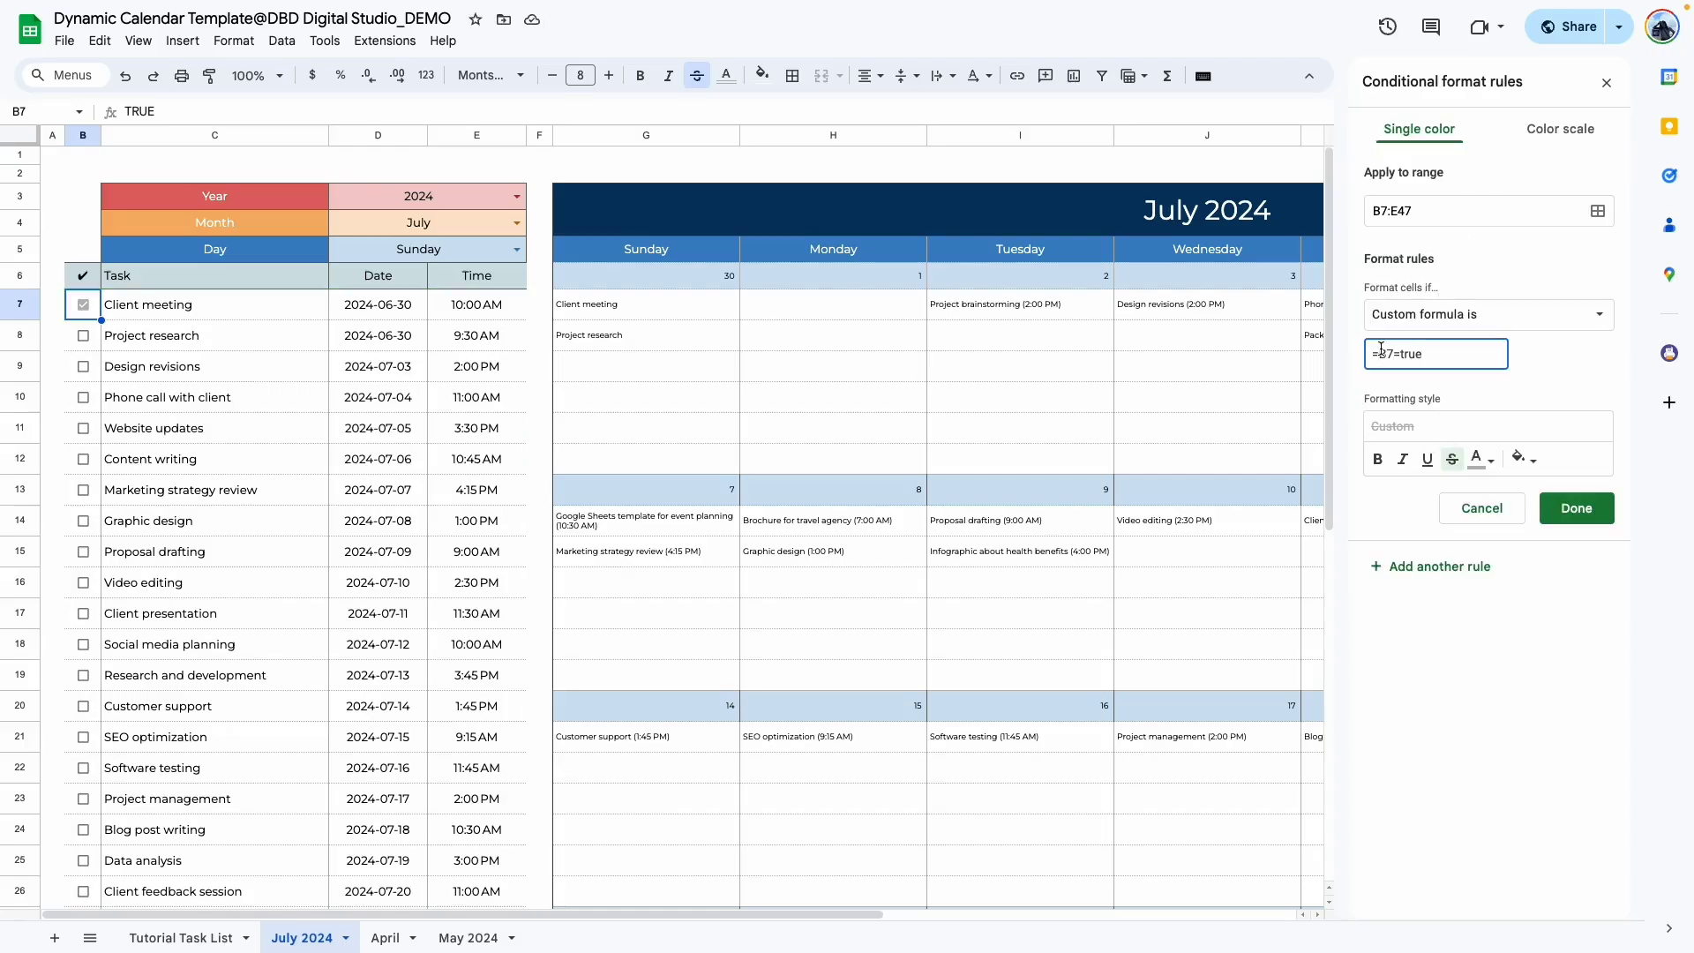
text($)
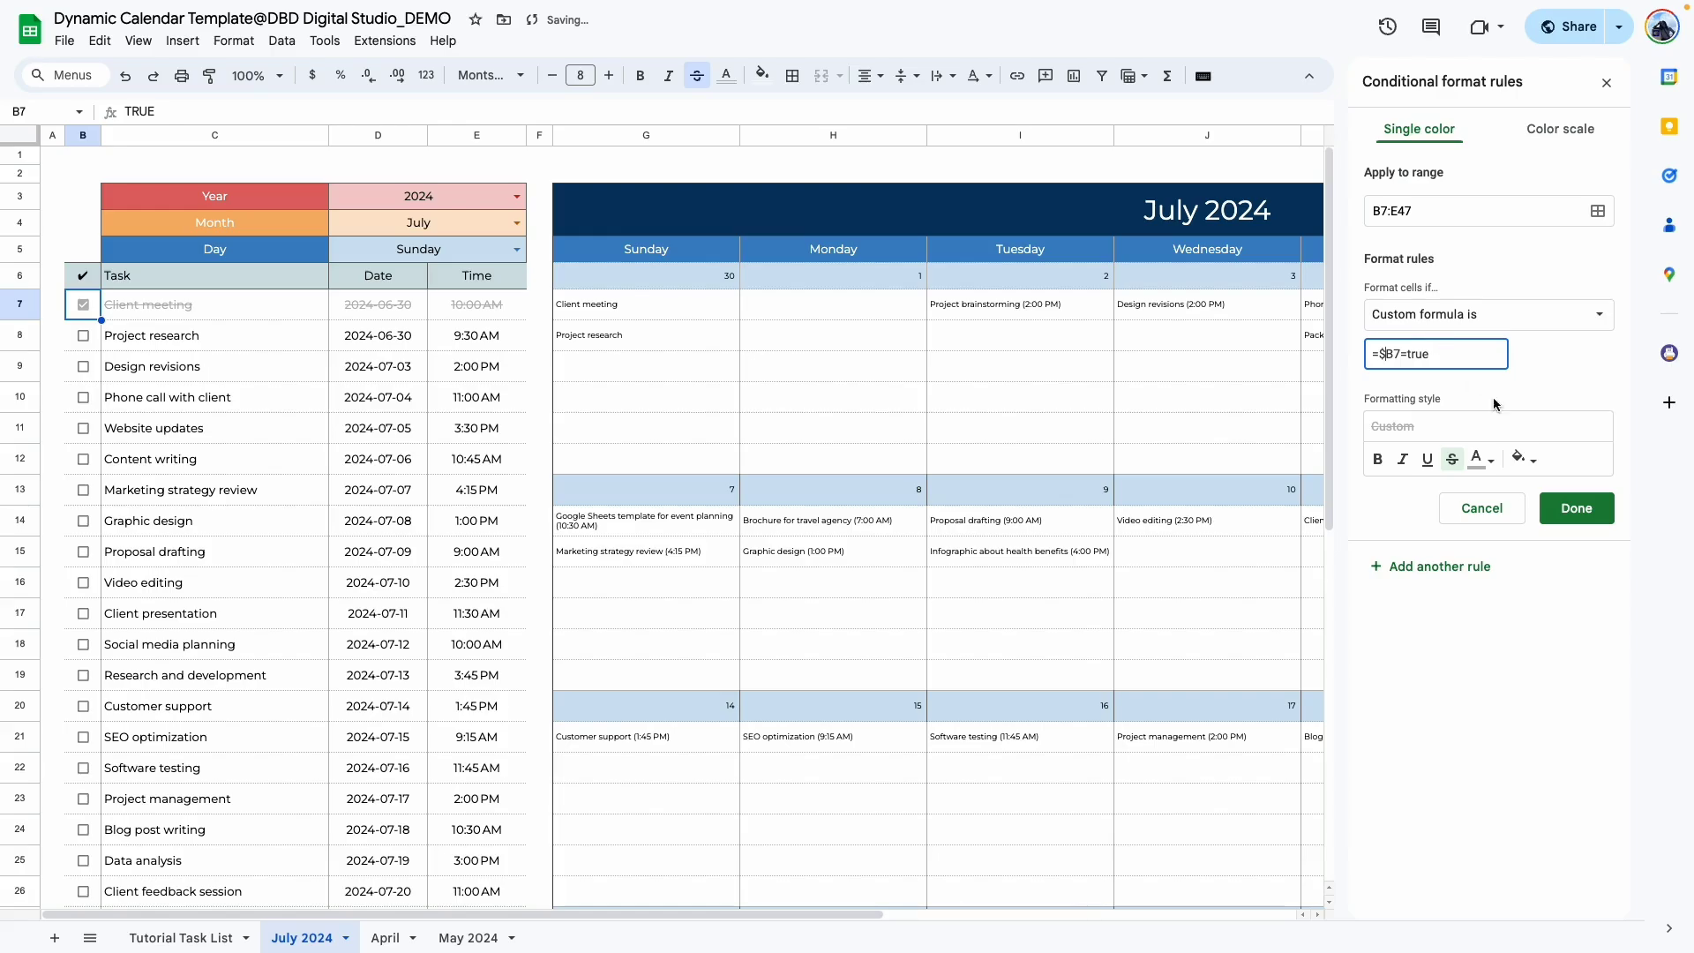
click(1577, 508)
Tick Project research through Graphic design as done and review the strikethrough rule.
click(83, 335)
click(83, 366)
click(83, 397)
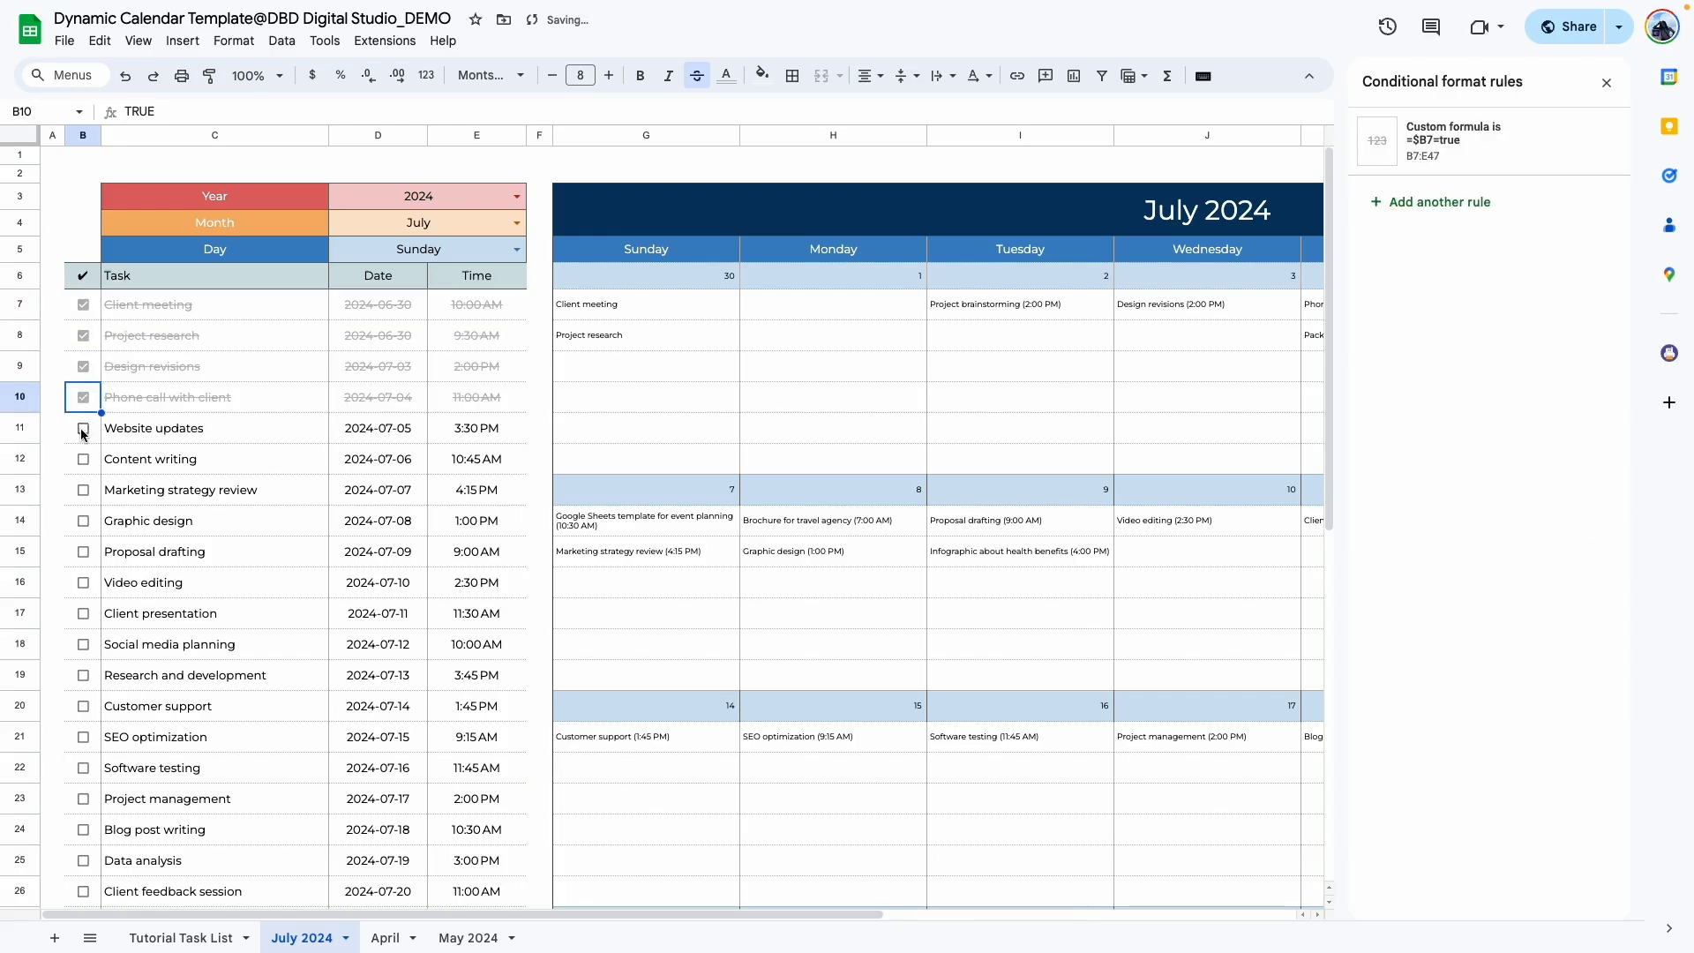
click(83, 430)
click(83, 459)
click(83, 490)
click(83, 521)
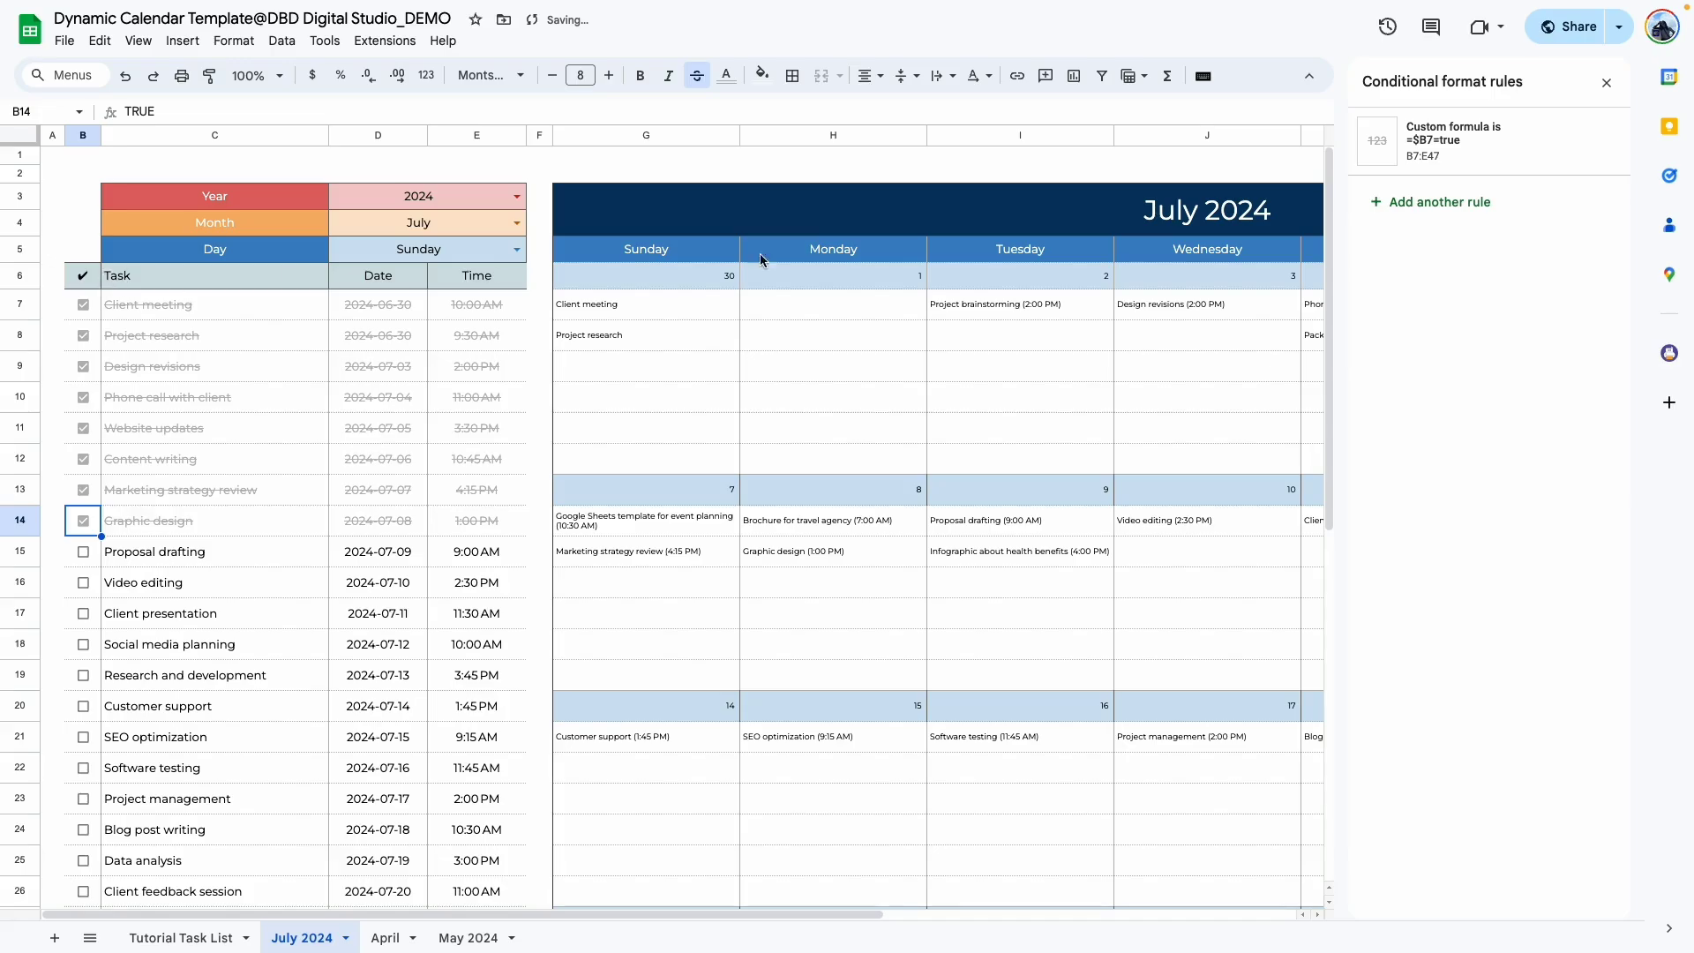
click(1493, 142)
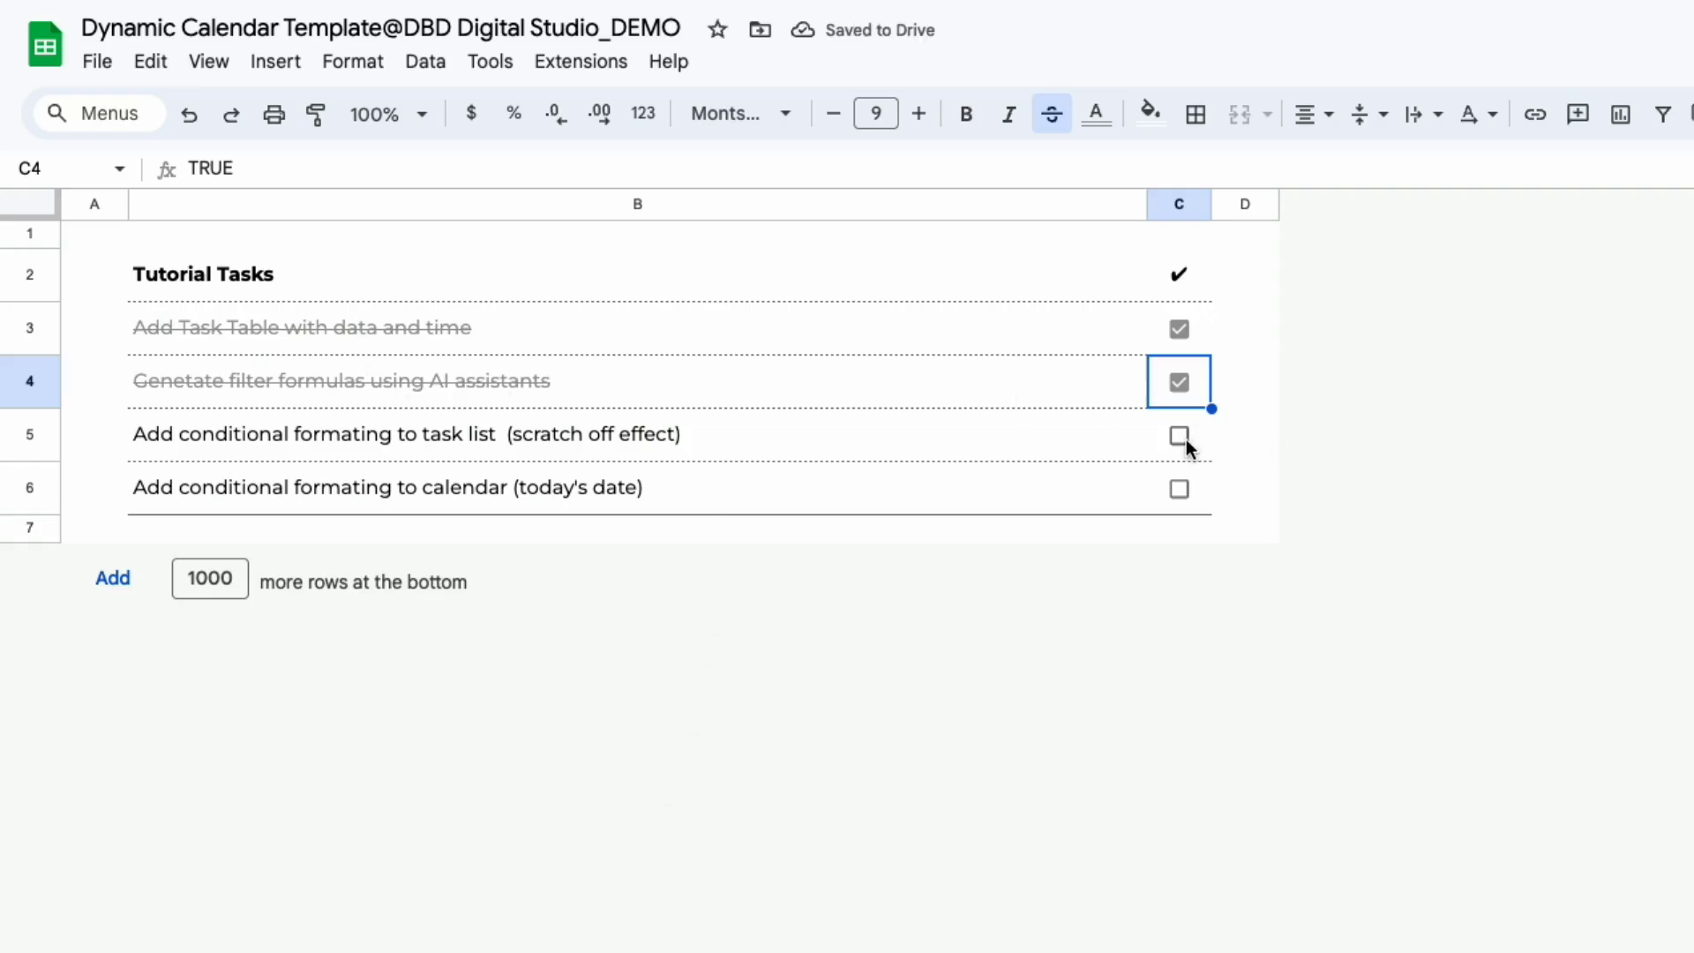
Tick the scratch-off tutorial step in C5 and select the calendar grid G6:M47.
click(1180, 436)
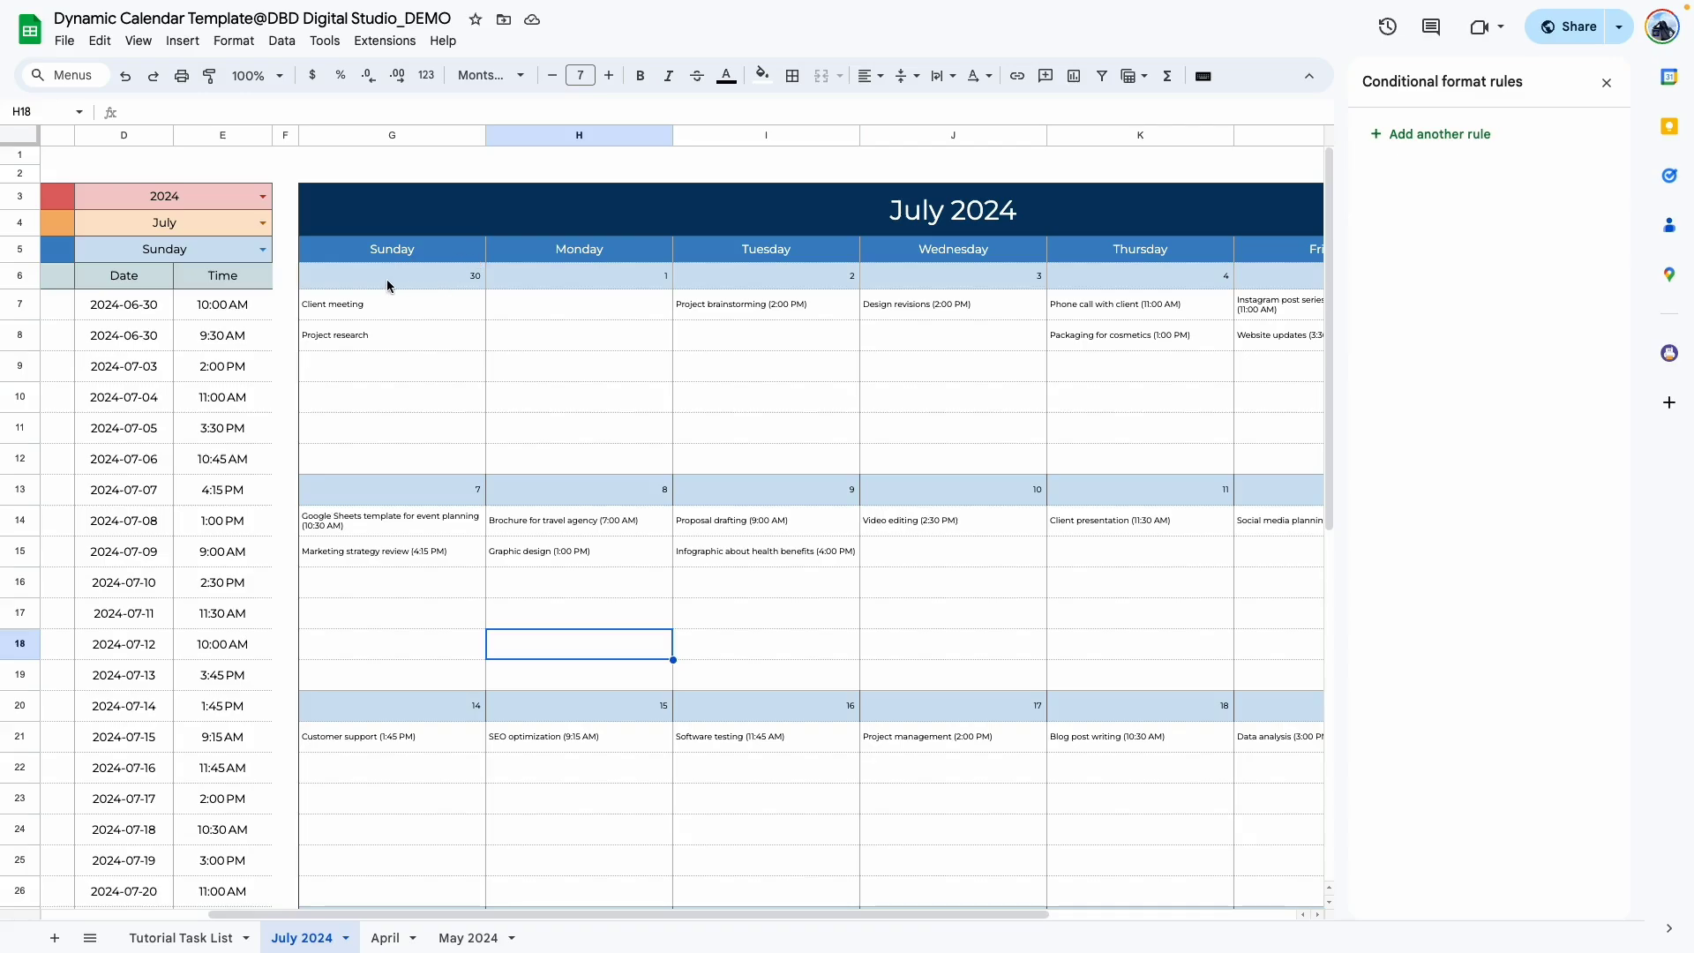
drag(313, 280, 838, 849)
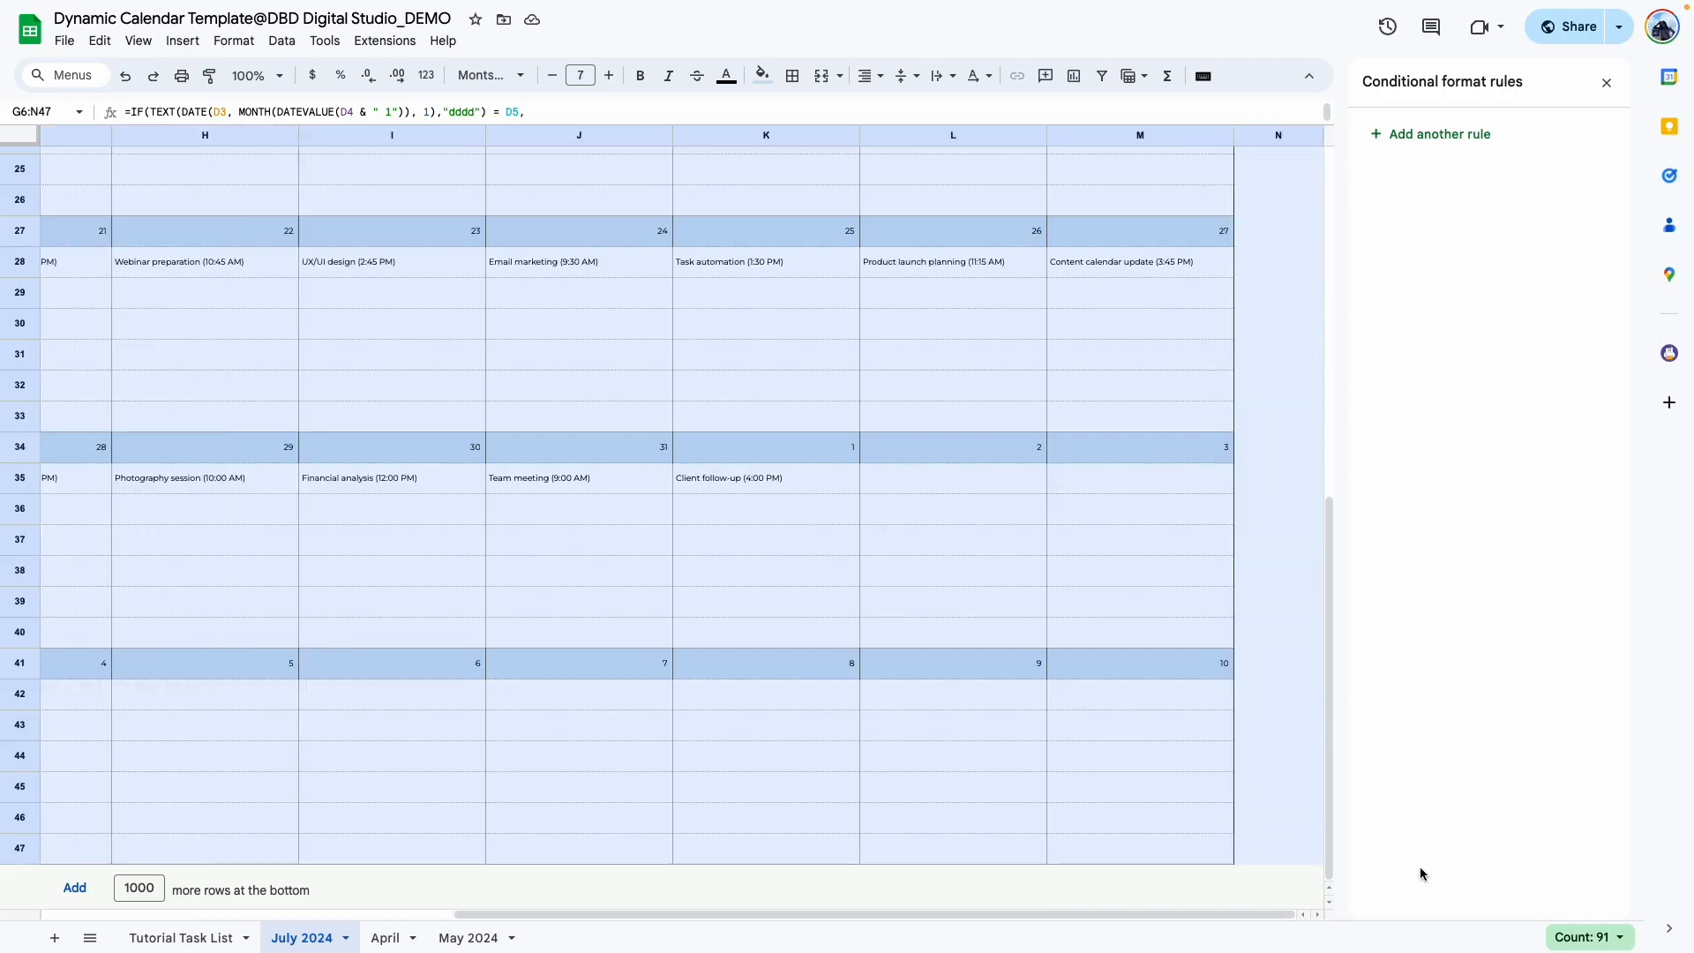
drag(838, 849, 1183, 842)
scroll(893, 657, up, 5)
scroll(893, 650, left, 5)
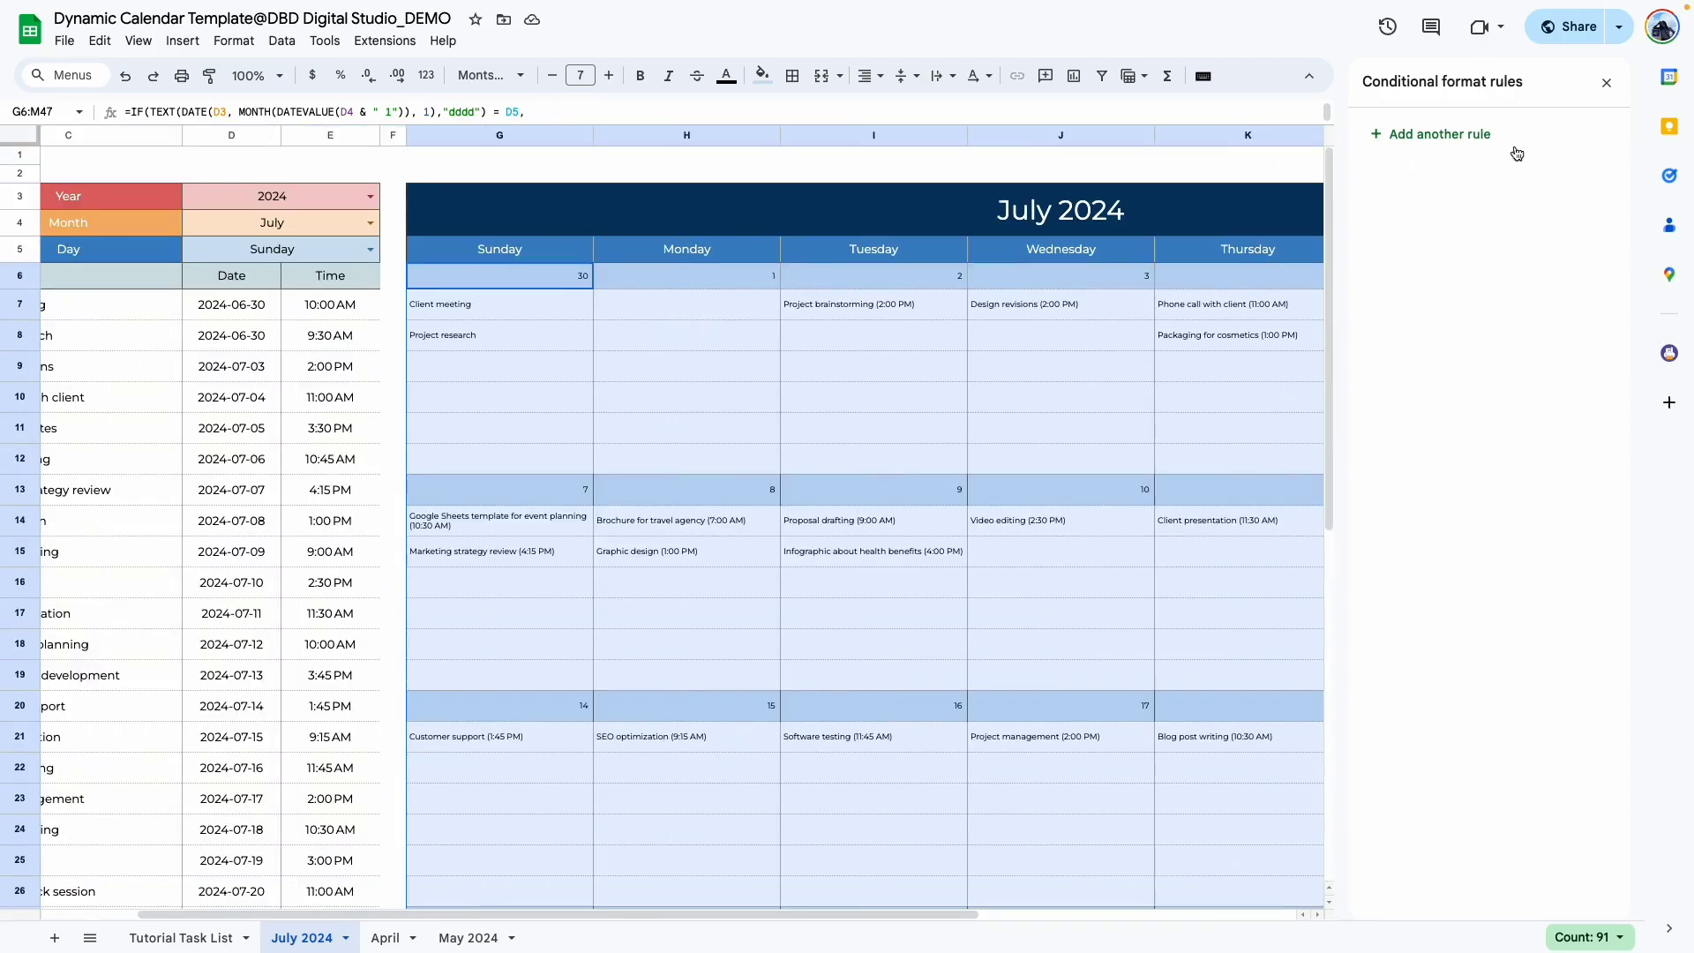
Add a 'Date is today' rule with a light red fill for the calendar grid.
click(1439, 137)
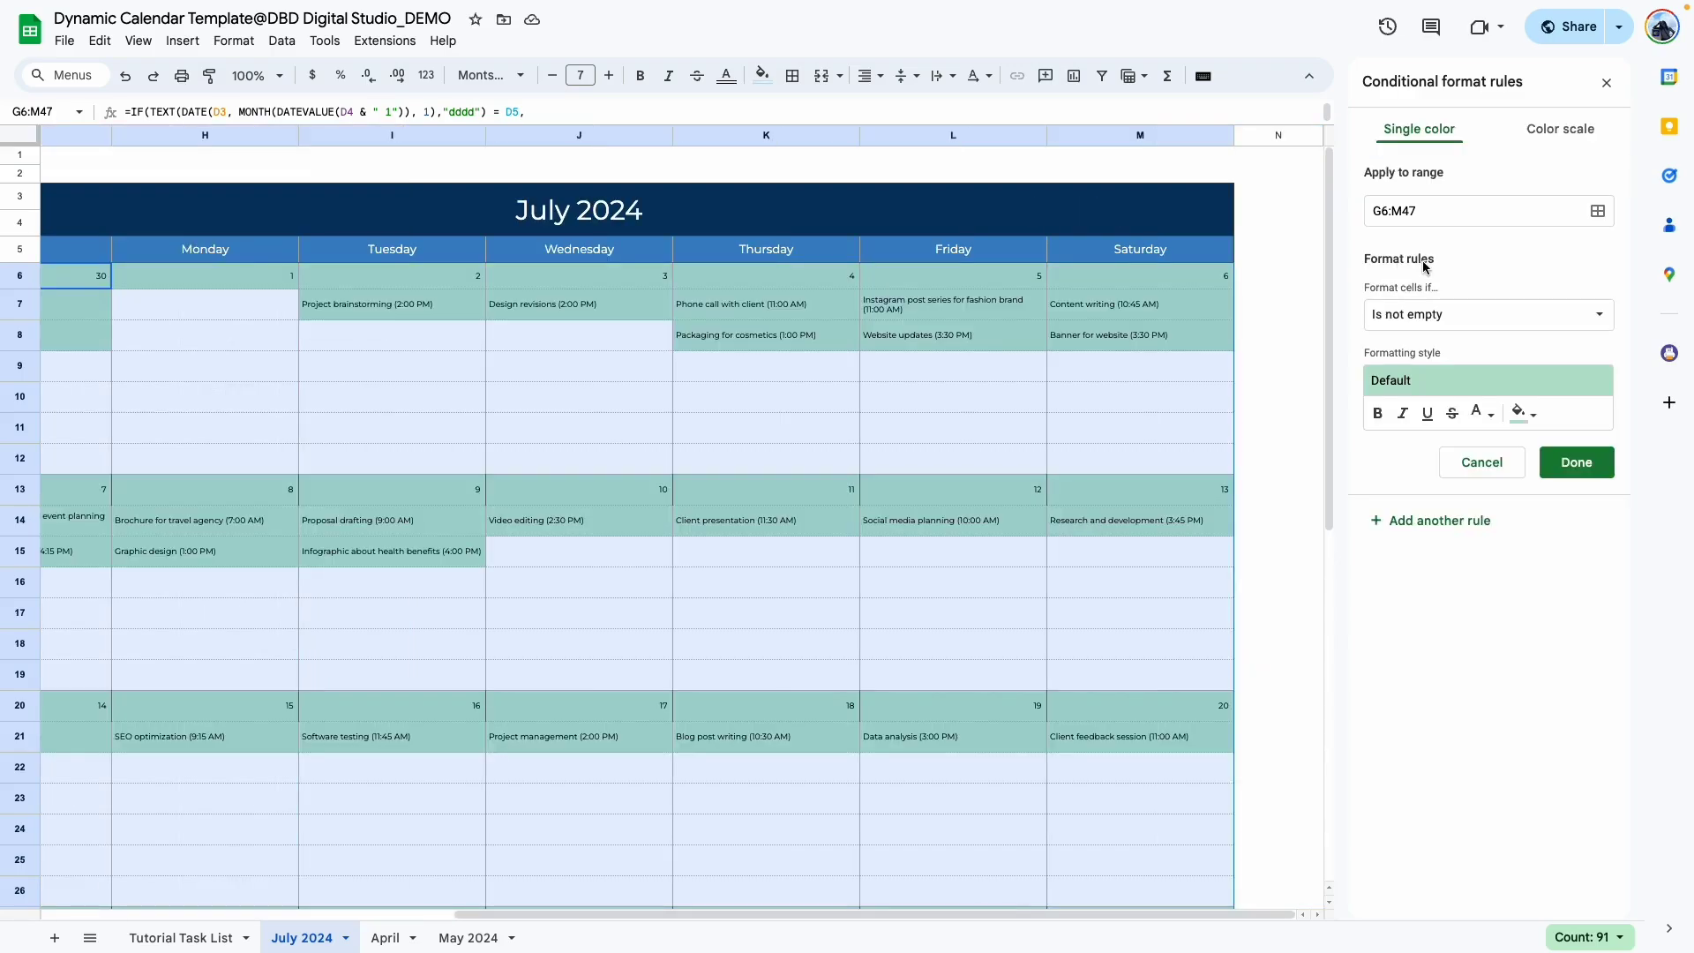
click(1424, 330)
click(1438, 500)
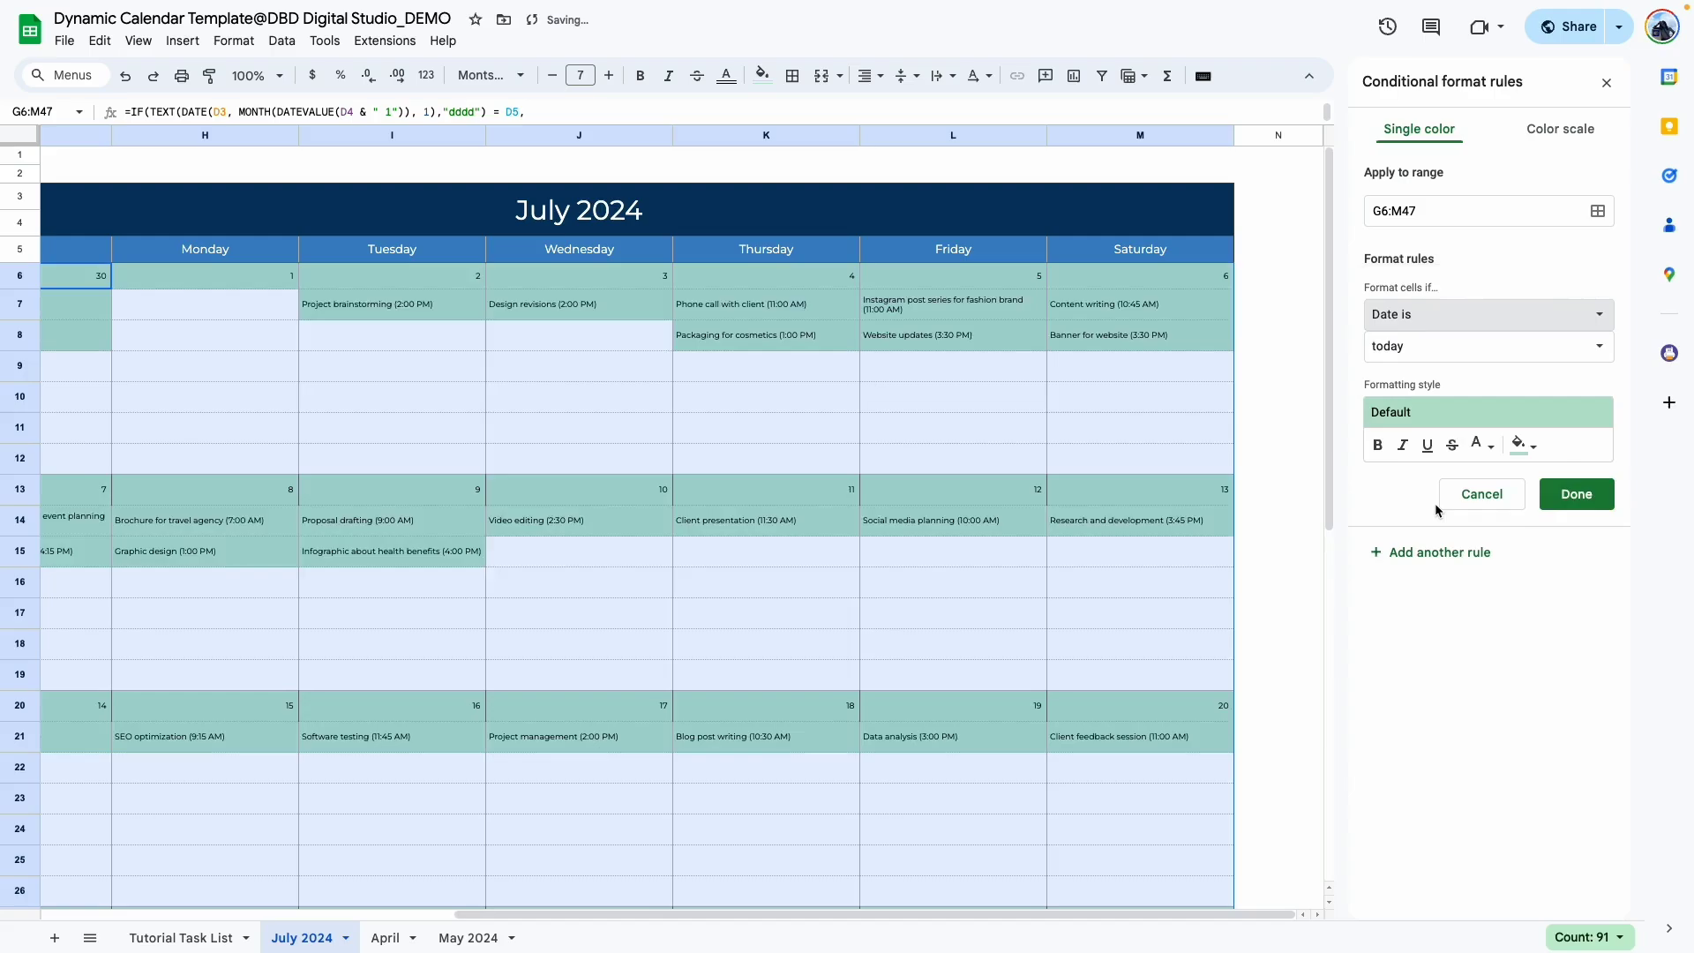
click(1536, 454)
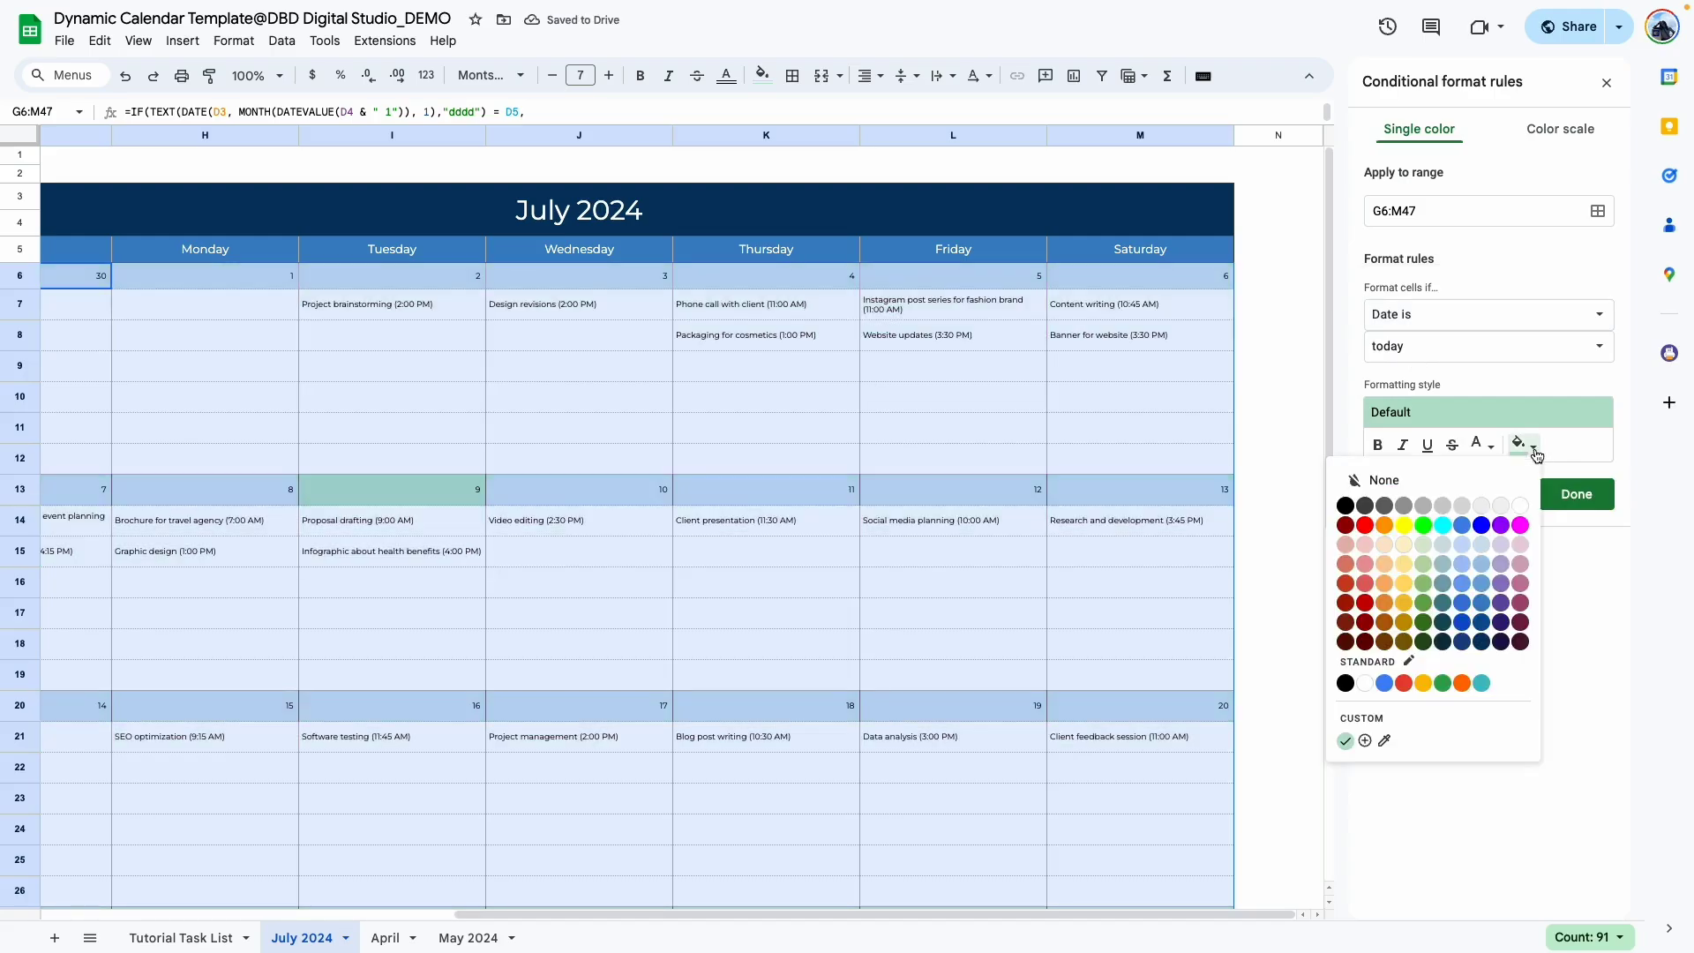
click(1374, 552)
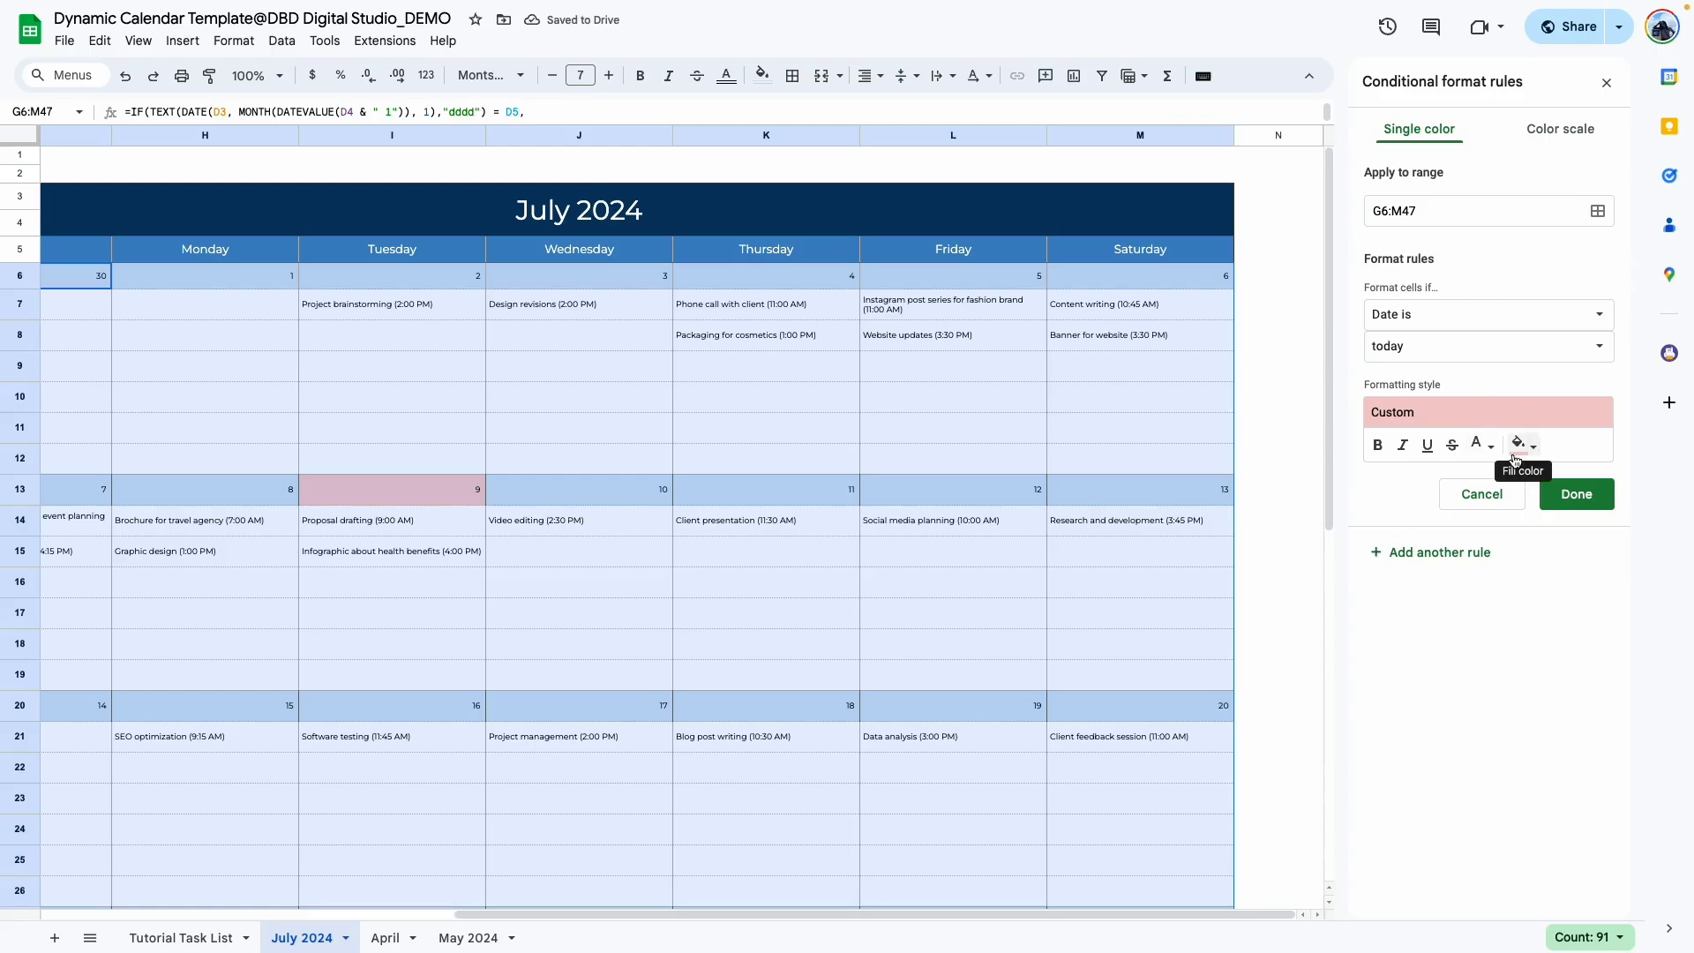
click(1577, 493)
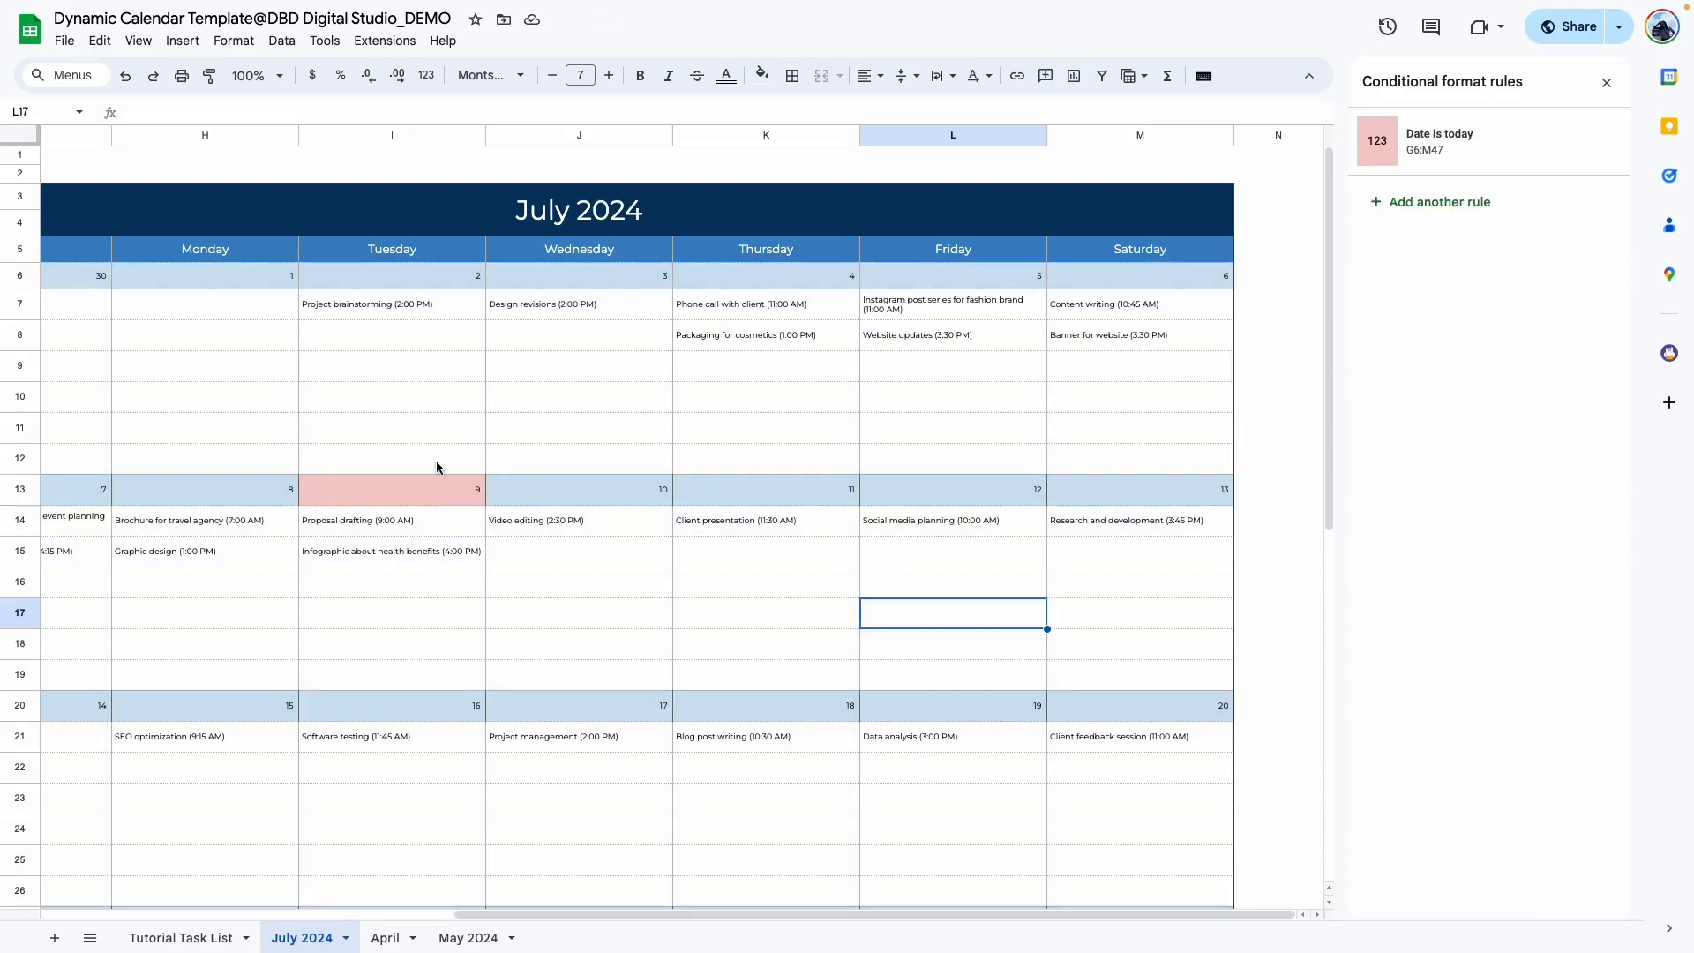
Tick Client meeting (B7) and replace I7's formula with the IFERROR(SORT(FILTER(...NOT($B$7:$B)...))) version.
drag(586, 913, 340, 914)
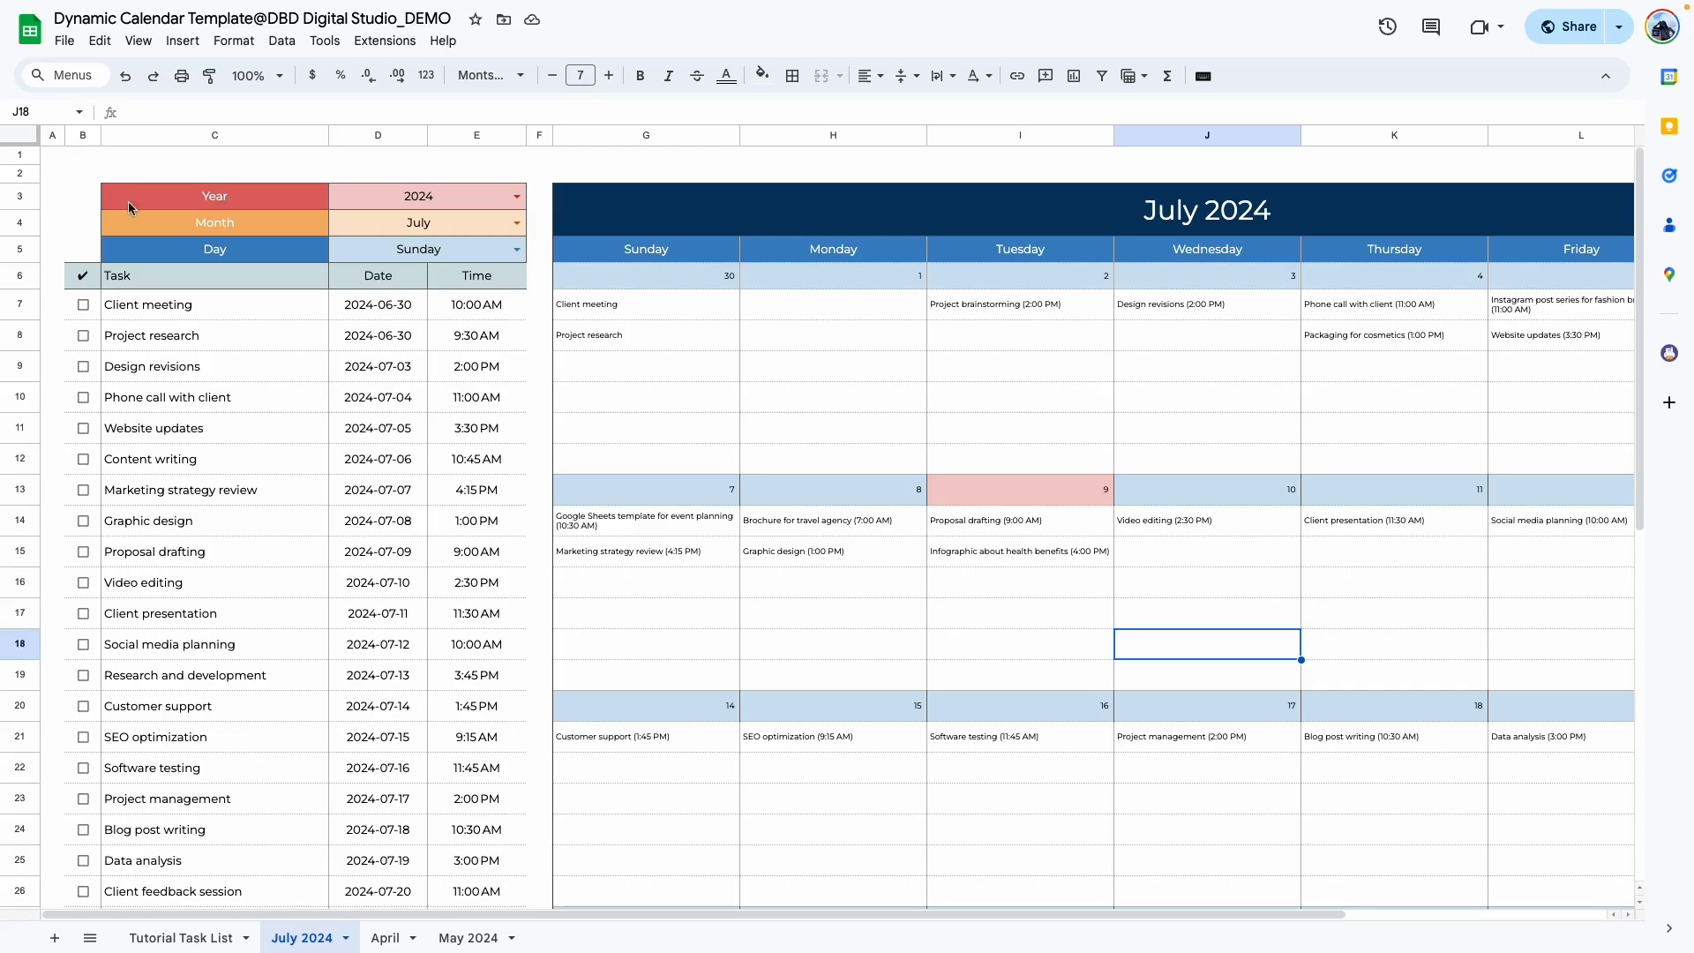
click(82, 305)
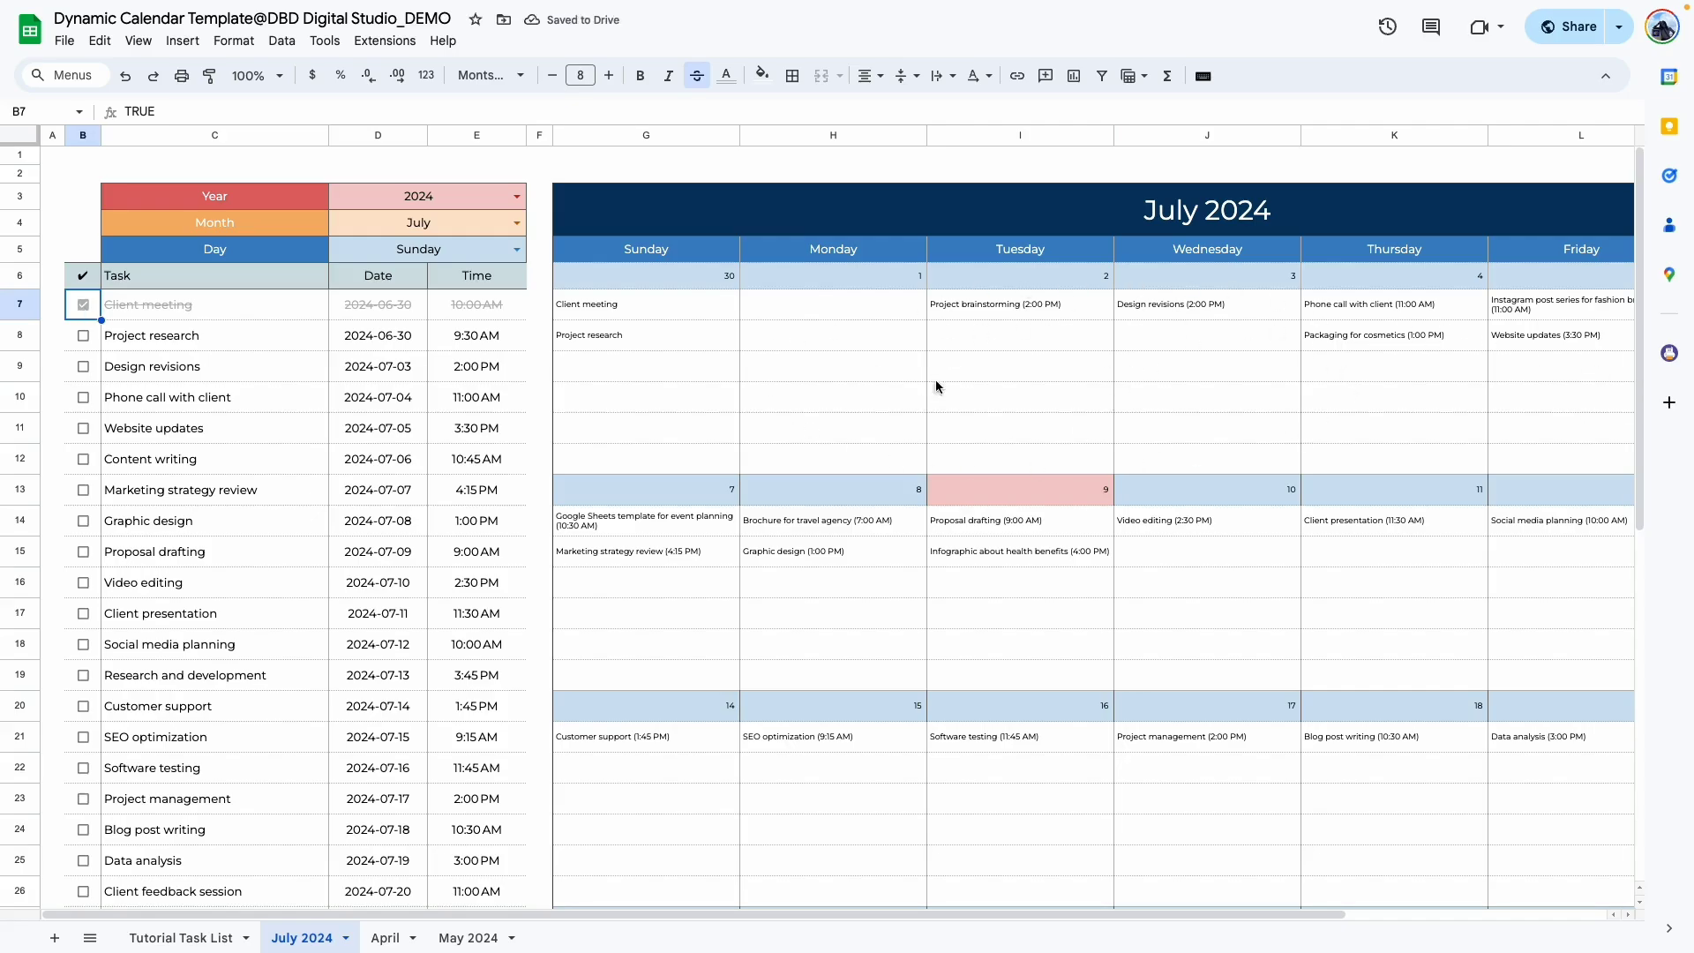
double_click(1020, 305)
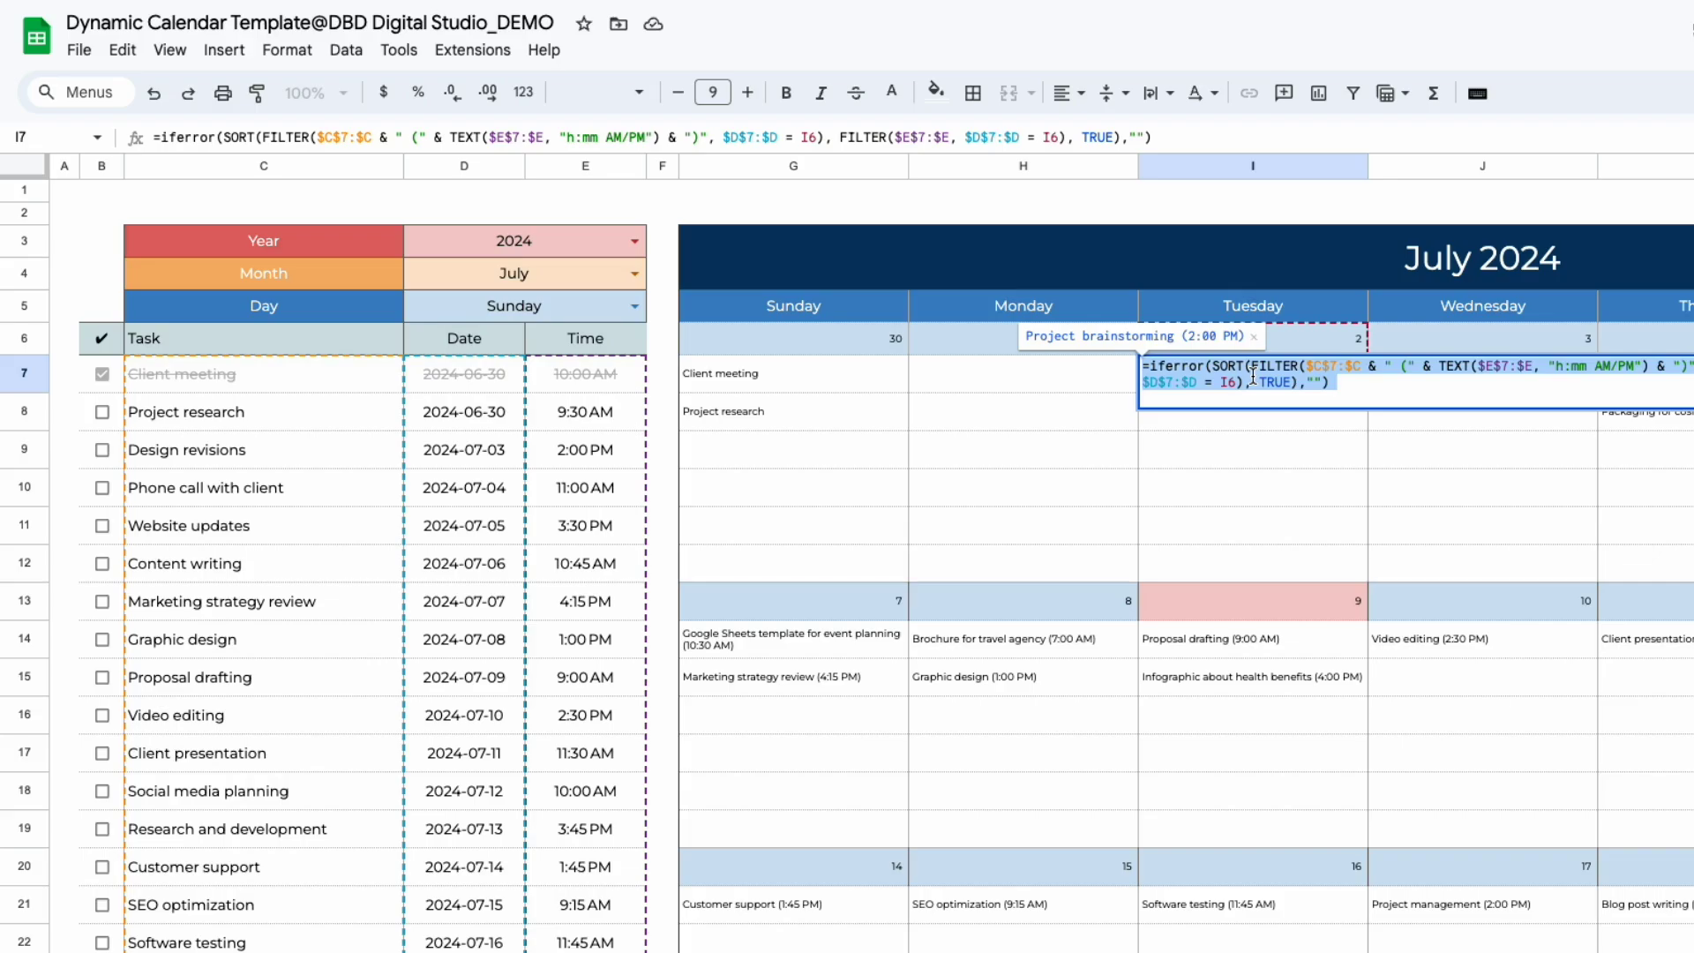
key(BackSpace)
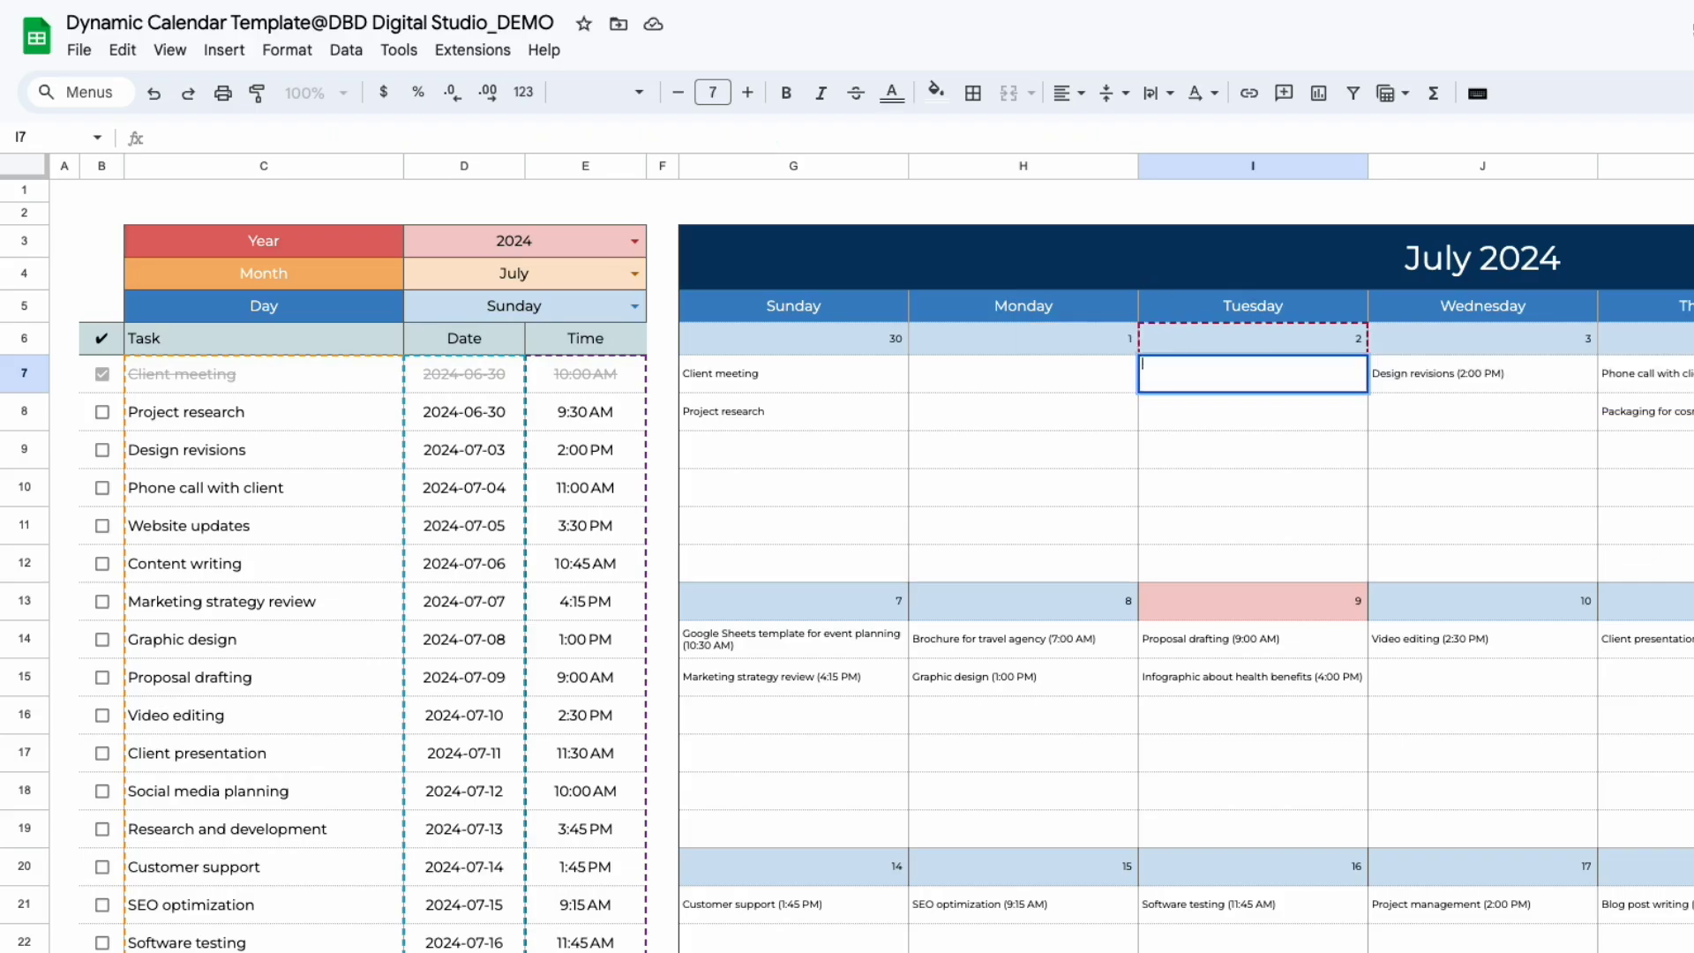
text(=IFERROR(SORT(FILTER($C$7:$C & " (" & TEXT($E$7:$E, "h:mm AM/PM") & ")", ($D$7:$D = I6) * (NOT($B$7:$B))), FILTER($E$7:$E, ($D$7:$D = I6) * (NOT($B$7:$B))), TRUE), ""))
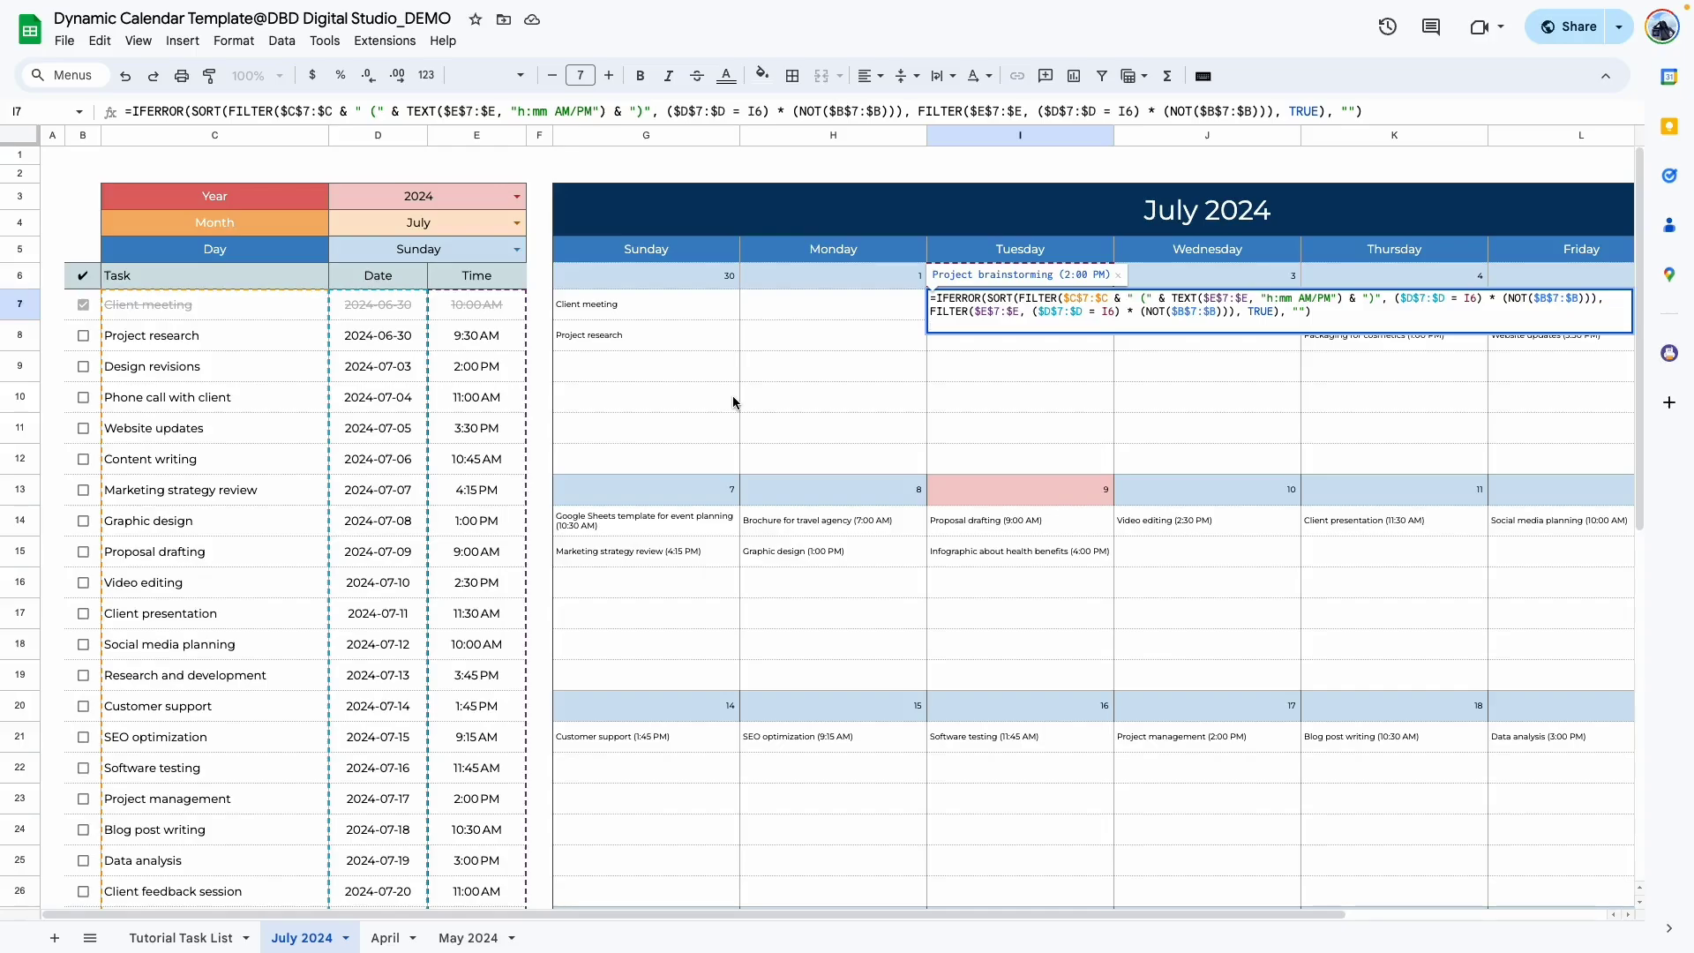
key(Return)
Tick Project brainstorming to confirm it vanishes from the July 2 cell, then untick it.
click(1057, 394)
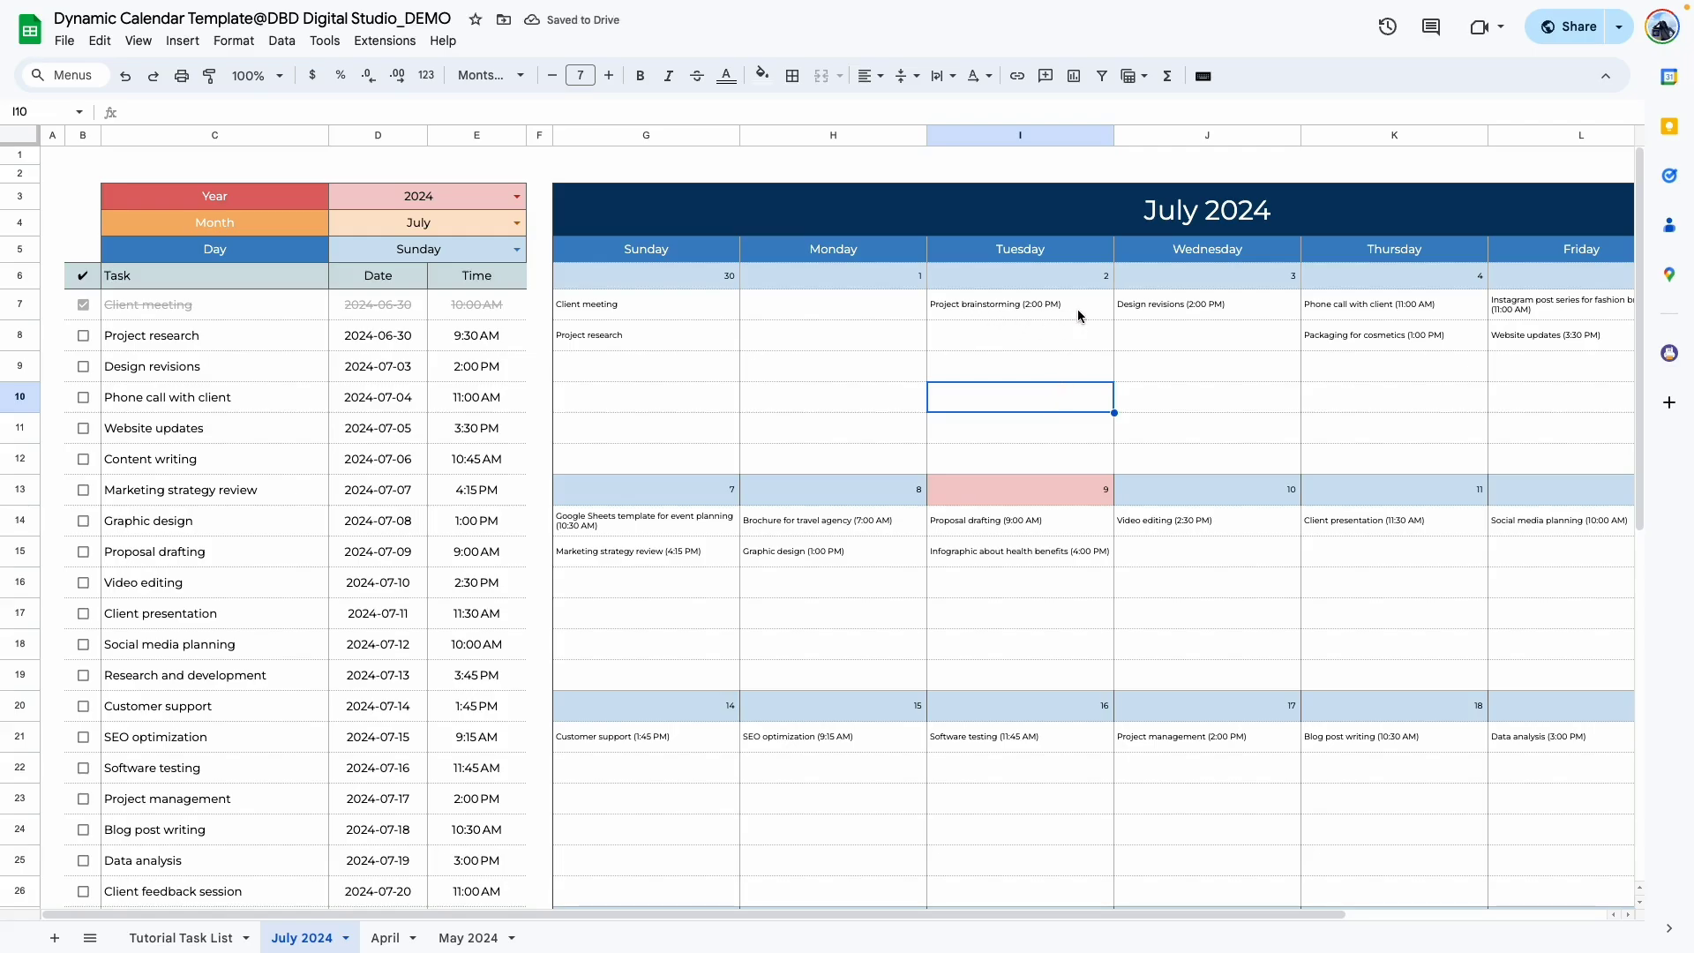
click(1030, 311)
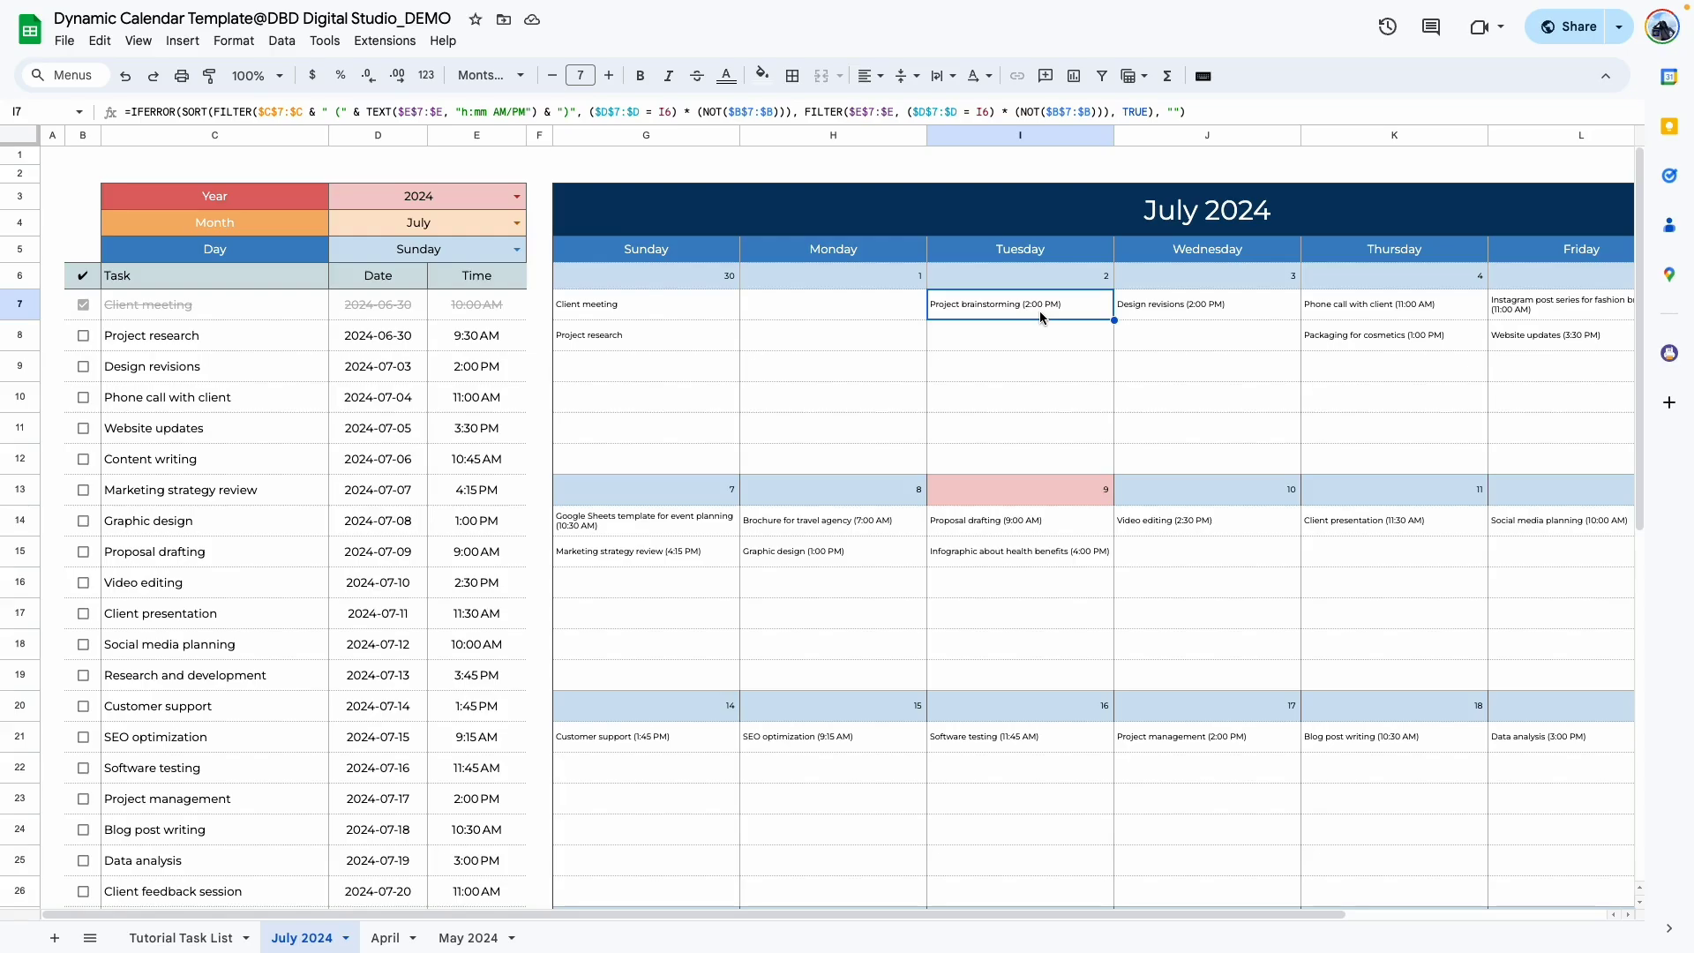
scroll(77, 681, down, 7)
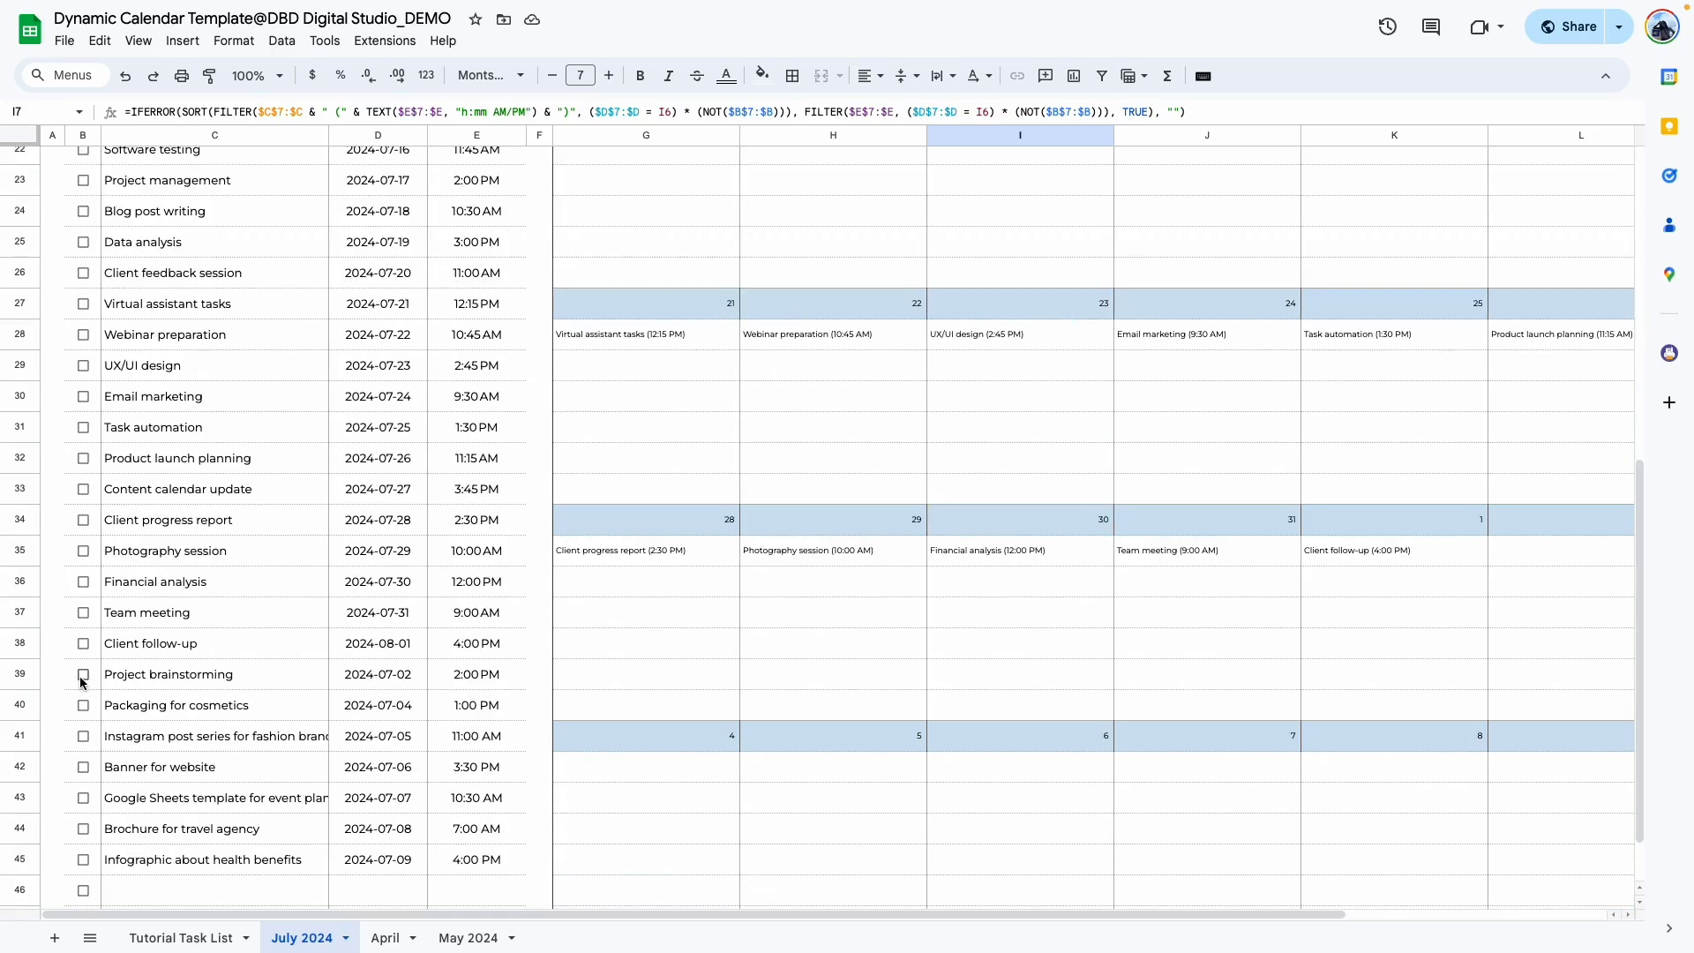
click(82, 674)
scroll(986, 398, up, 7)
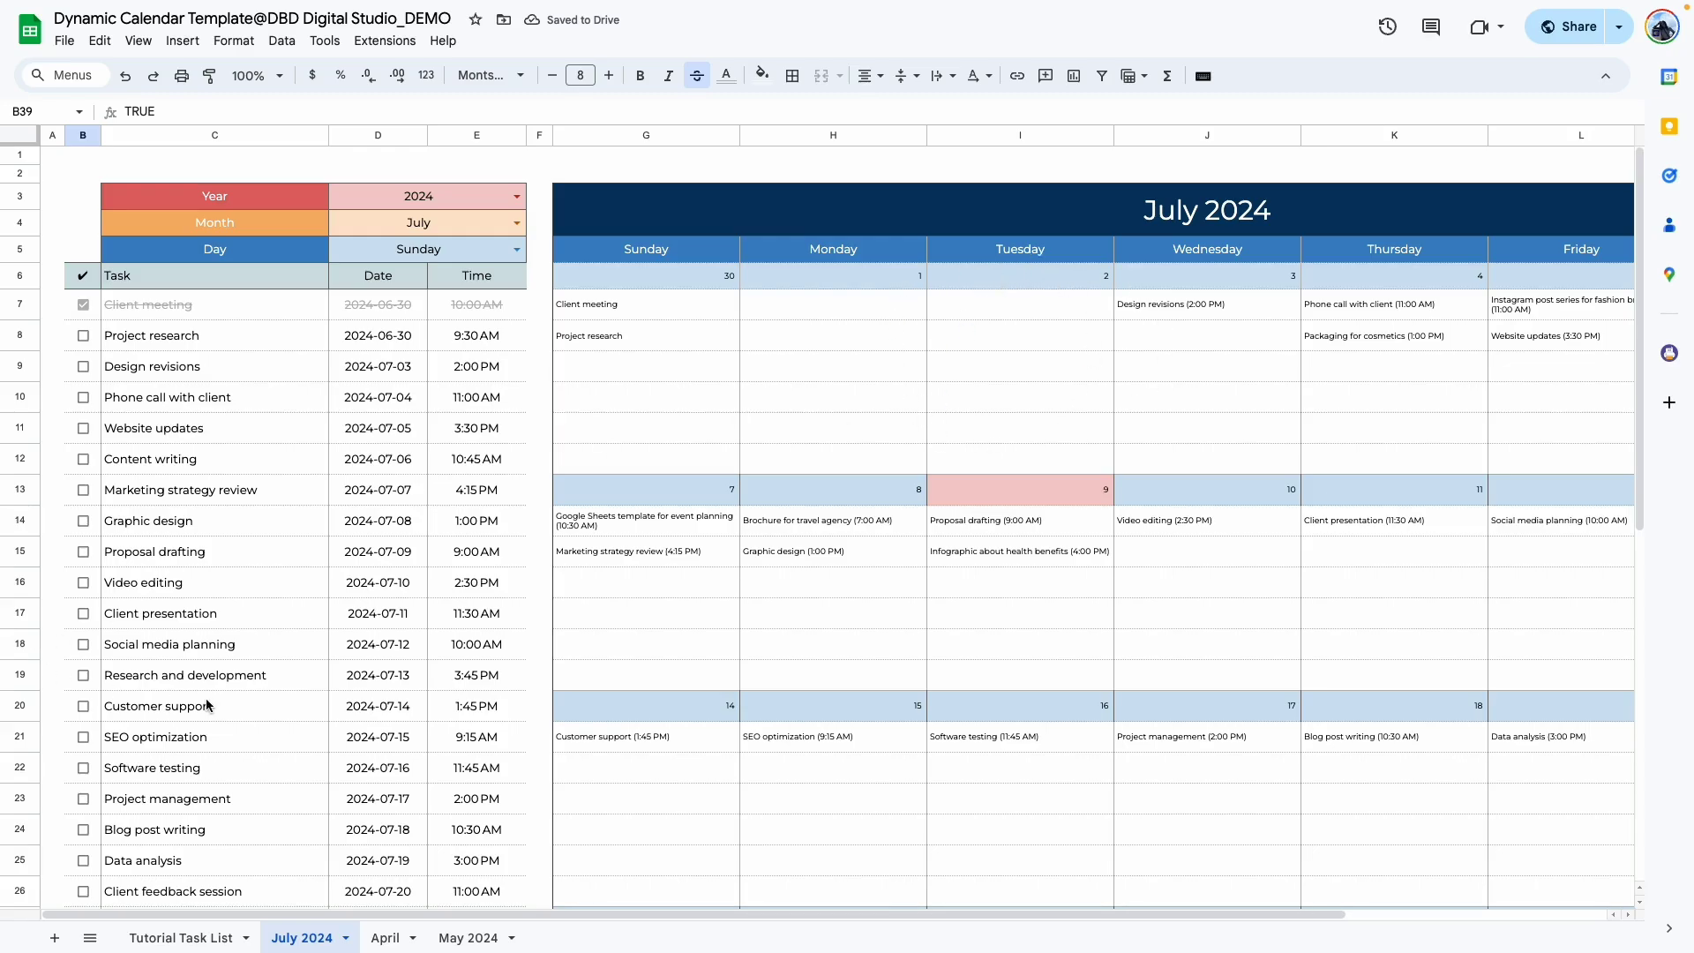
scroll(210, 706, down, 8)
click(83, 601)
scroll(881, 697, up, 6)
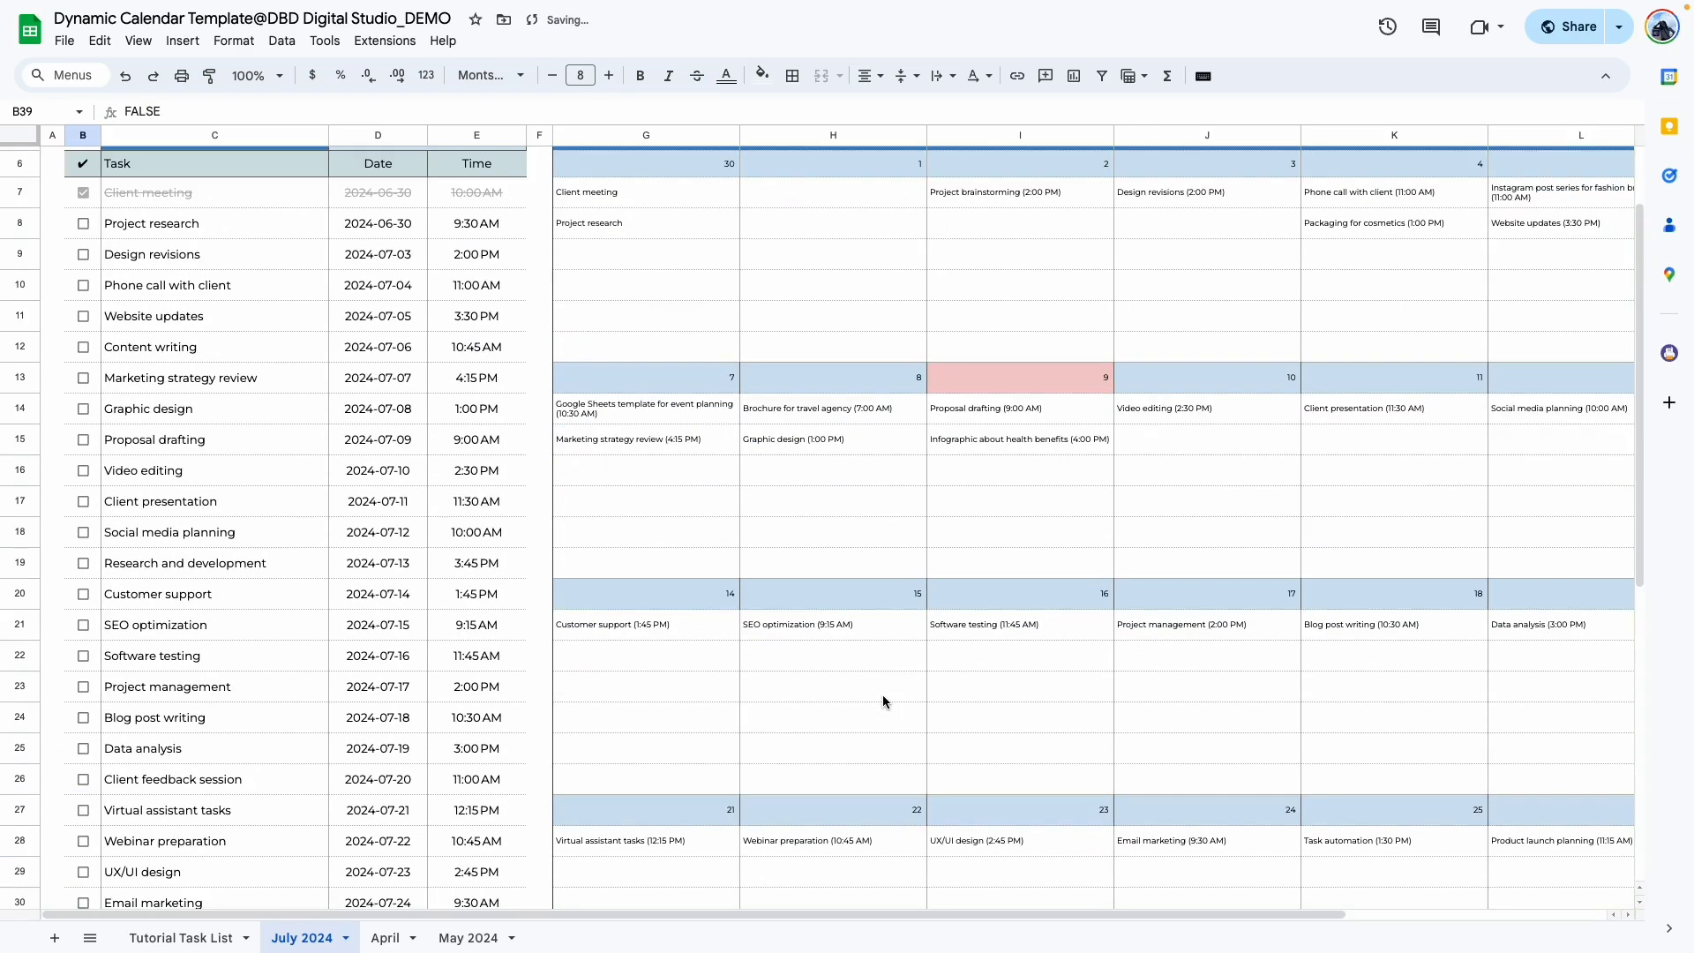
scroll(688, 597, up, 2)
Inspect the Client meeting, Project research and Sunday 30 FILTER formulas in the calendar.
click(628, 315)
click(626, 326)
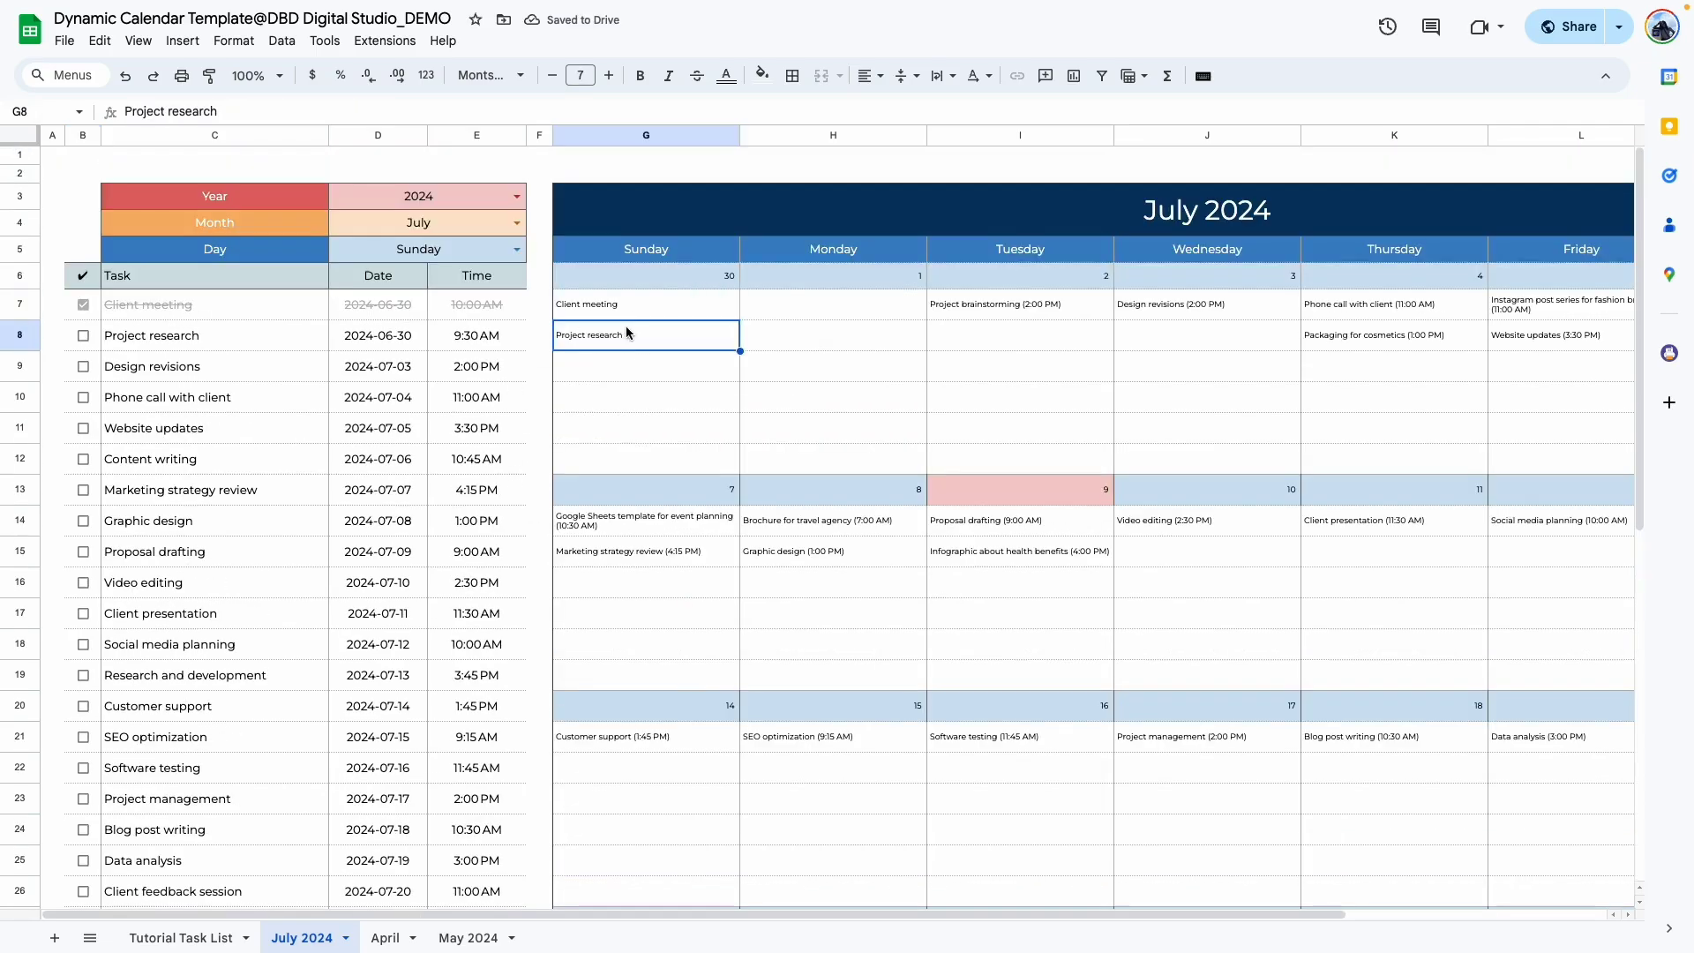
click(637, 300)
click(643, 282)
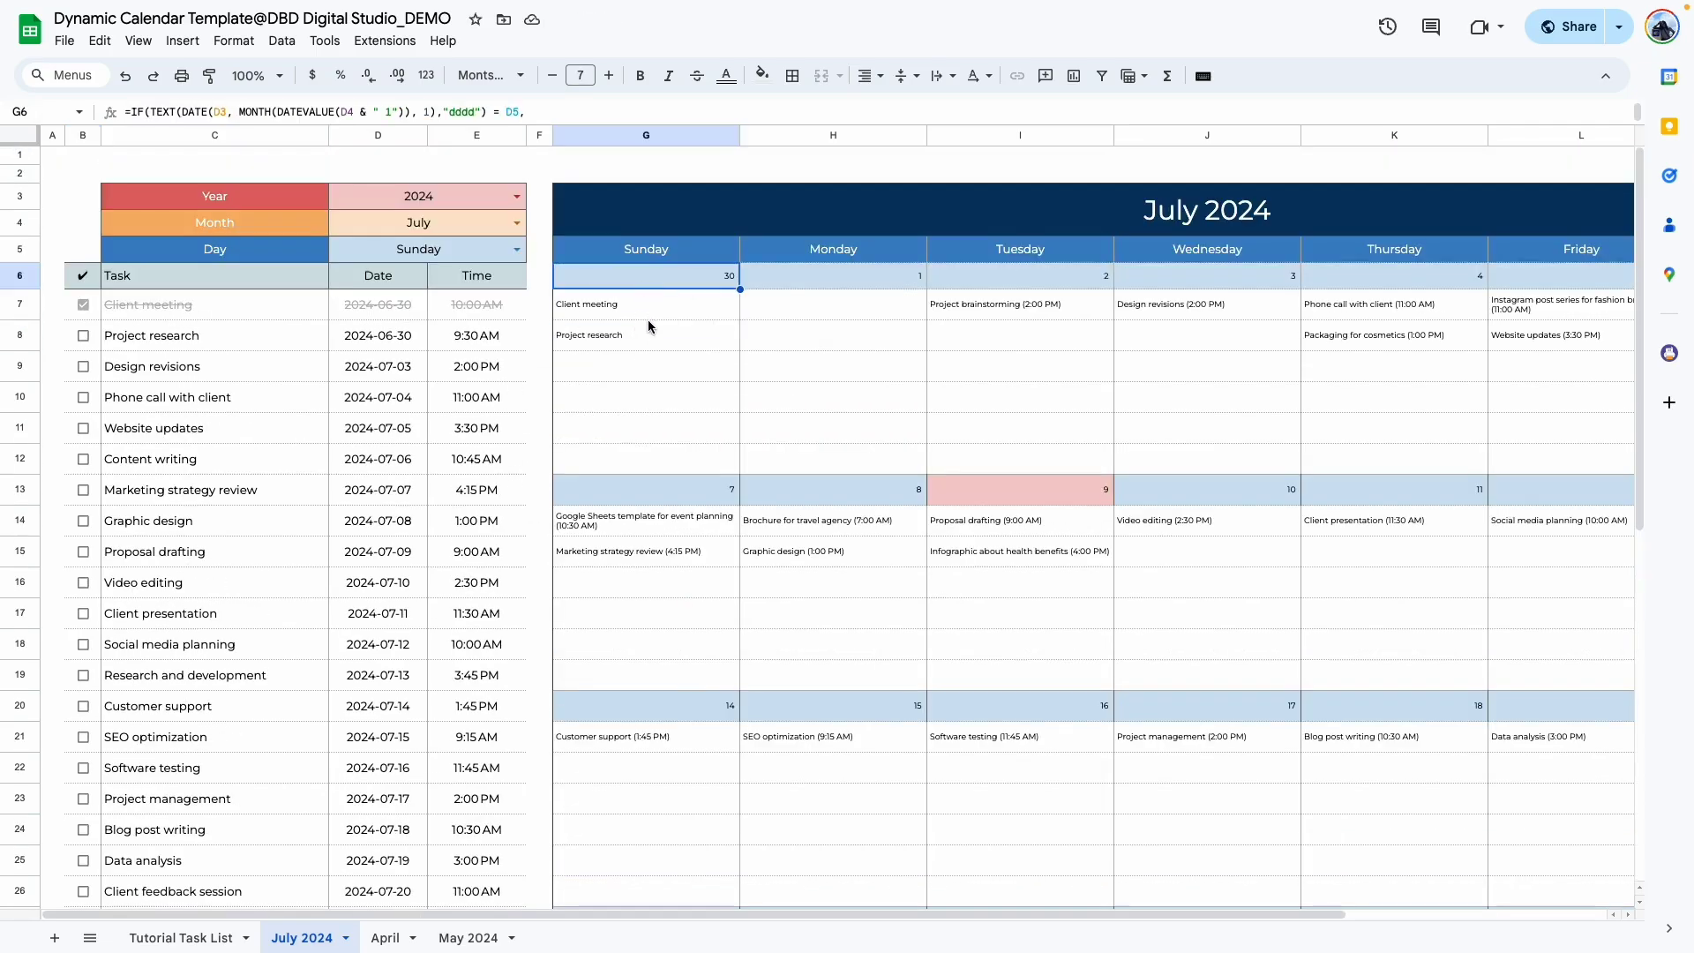
click(653, 315)
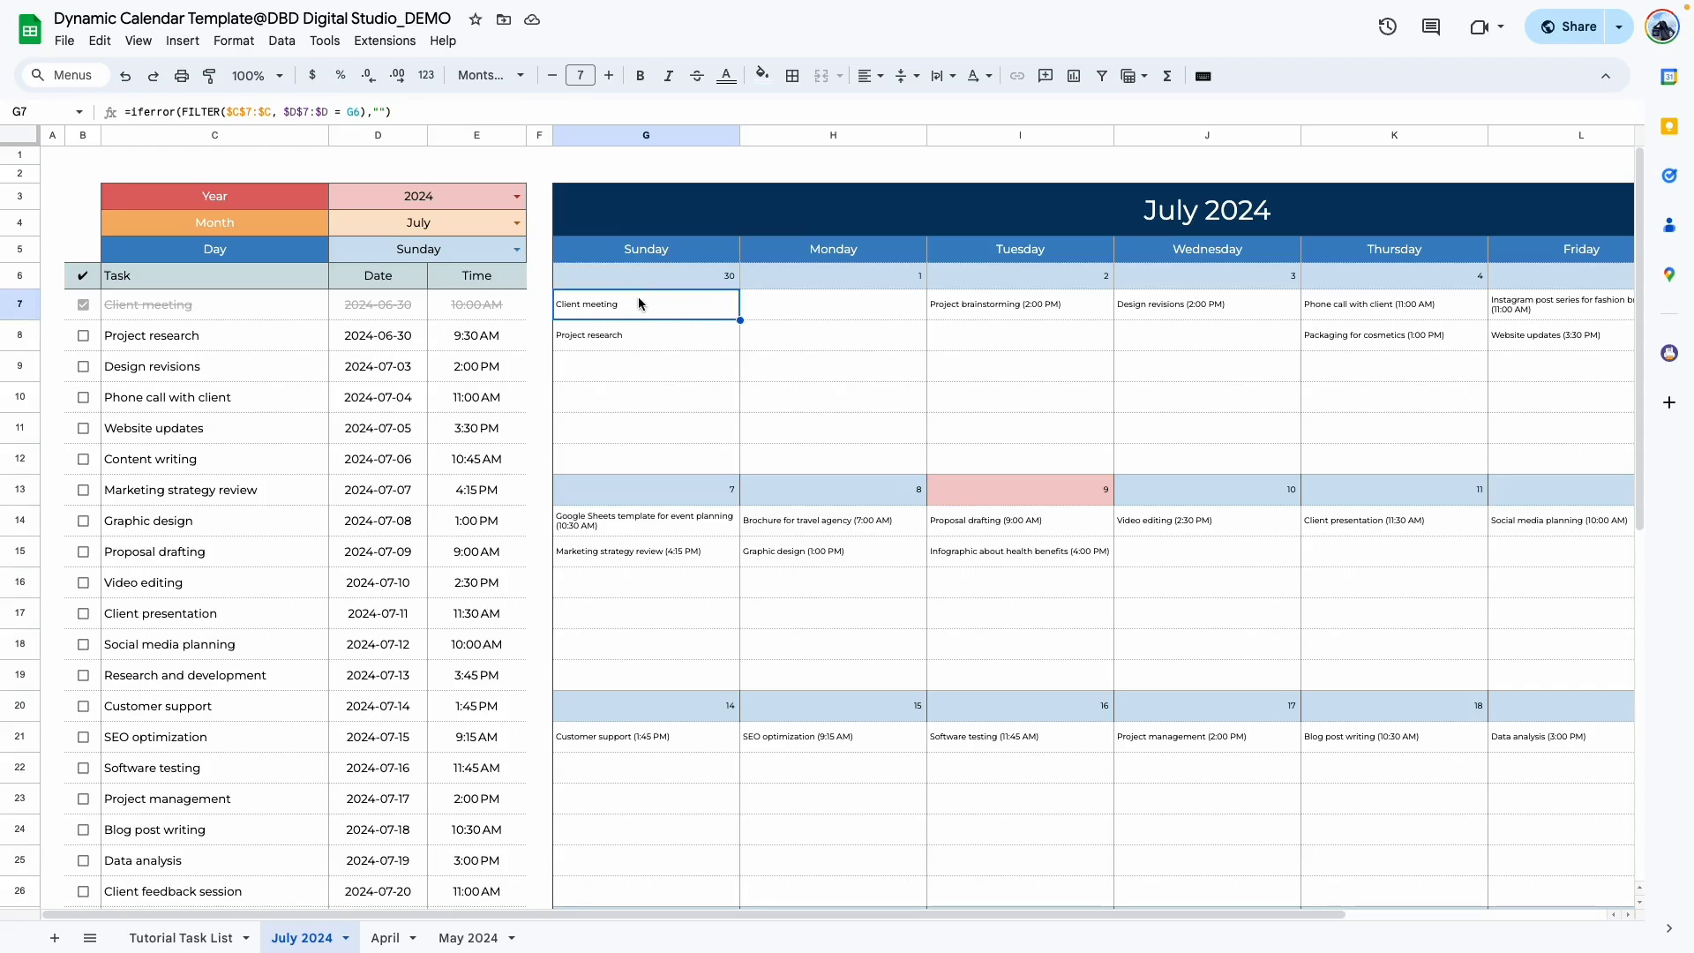
Replace week one's old day formulas with the updated formula copied from I7.
scroll(649, 323, right, 3)
click(757, 304)
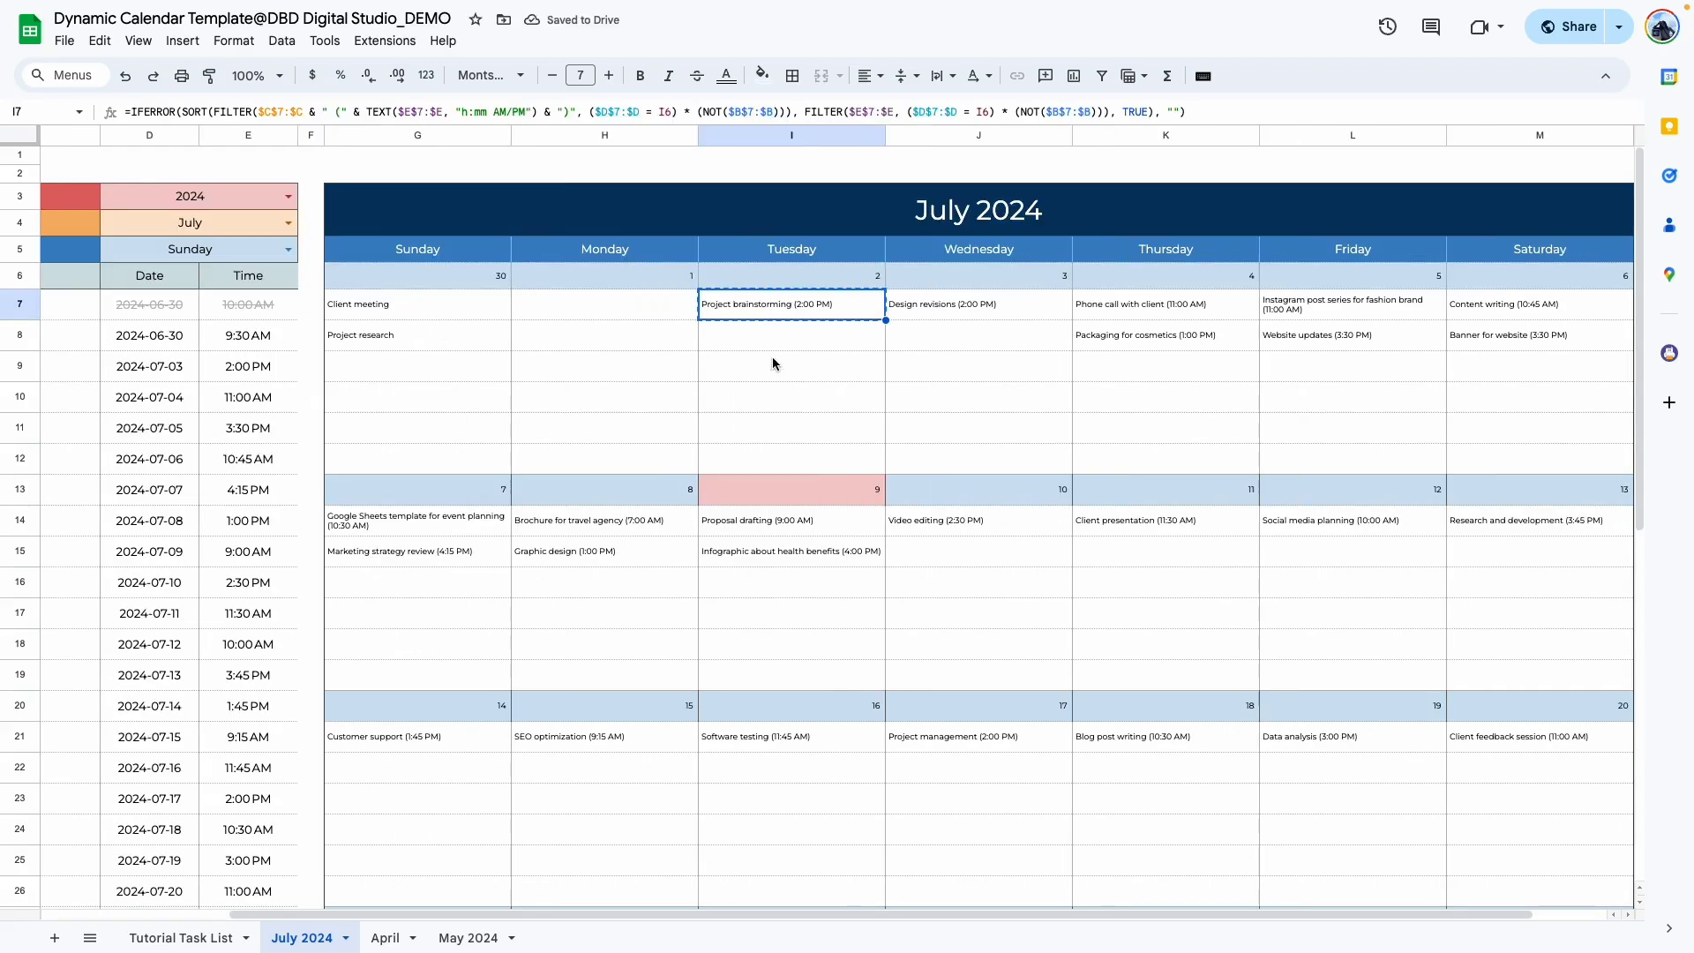
key(ctrl+c)
click(637, 304)
key(ctrl+v)
click(854, 395)
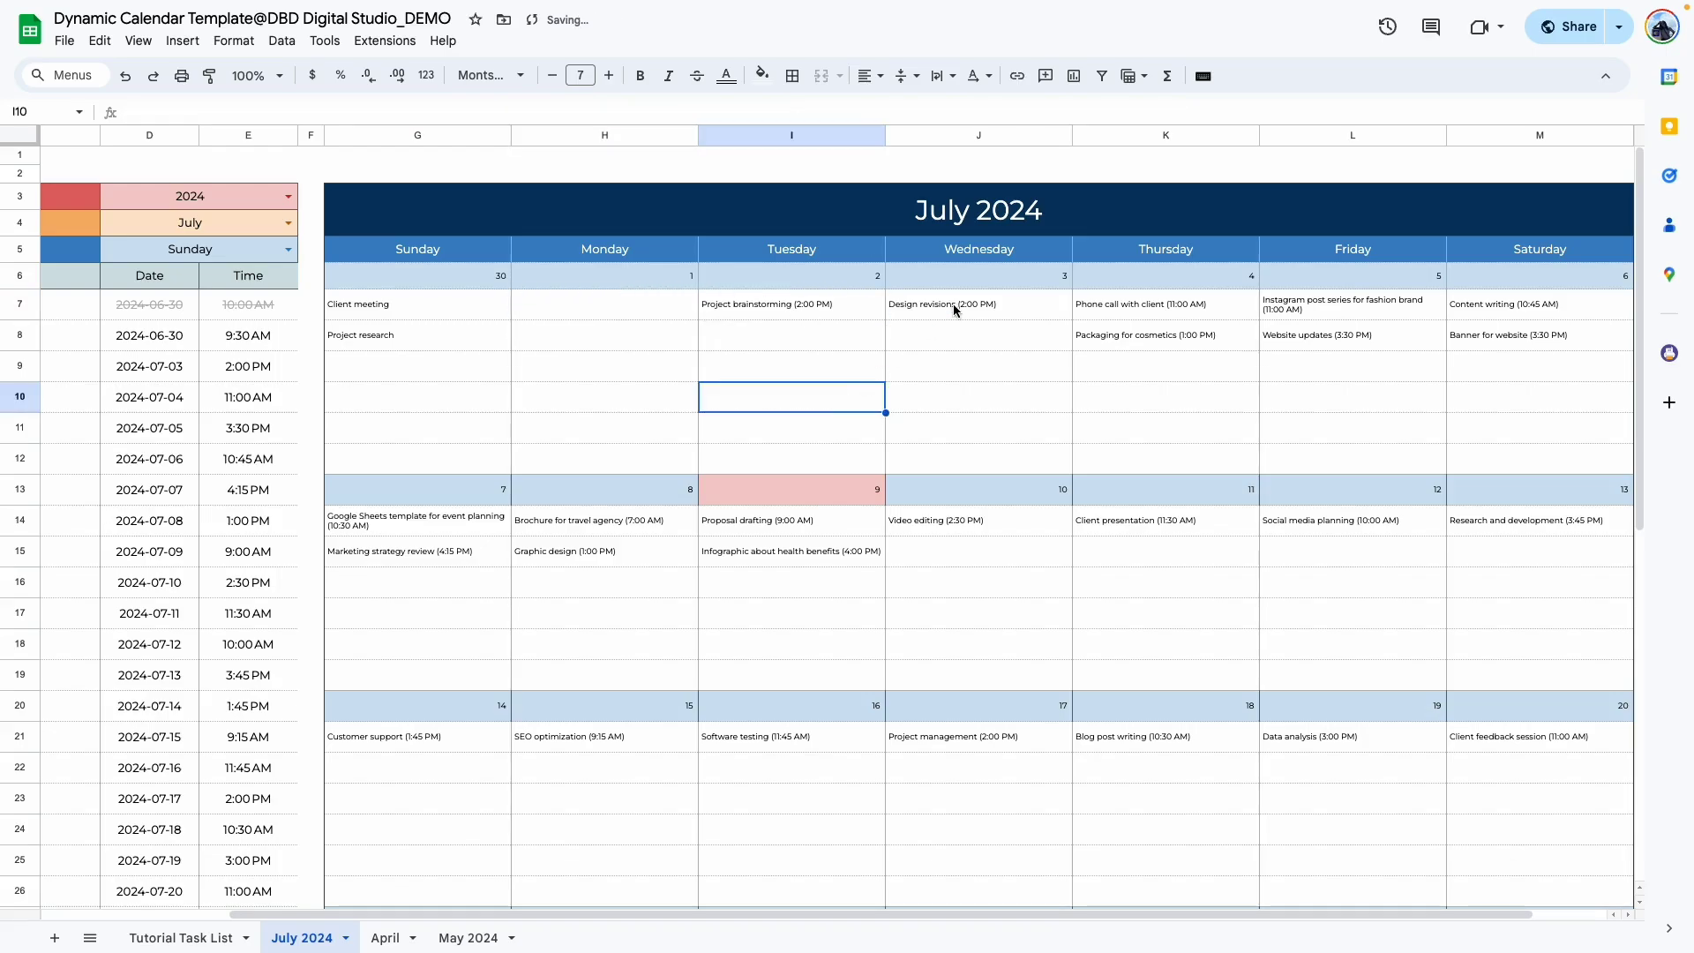
drag(949, 309, 1473, 353)
key(Delete)
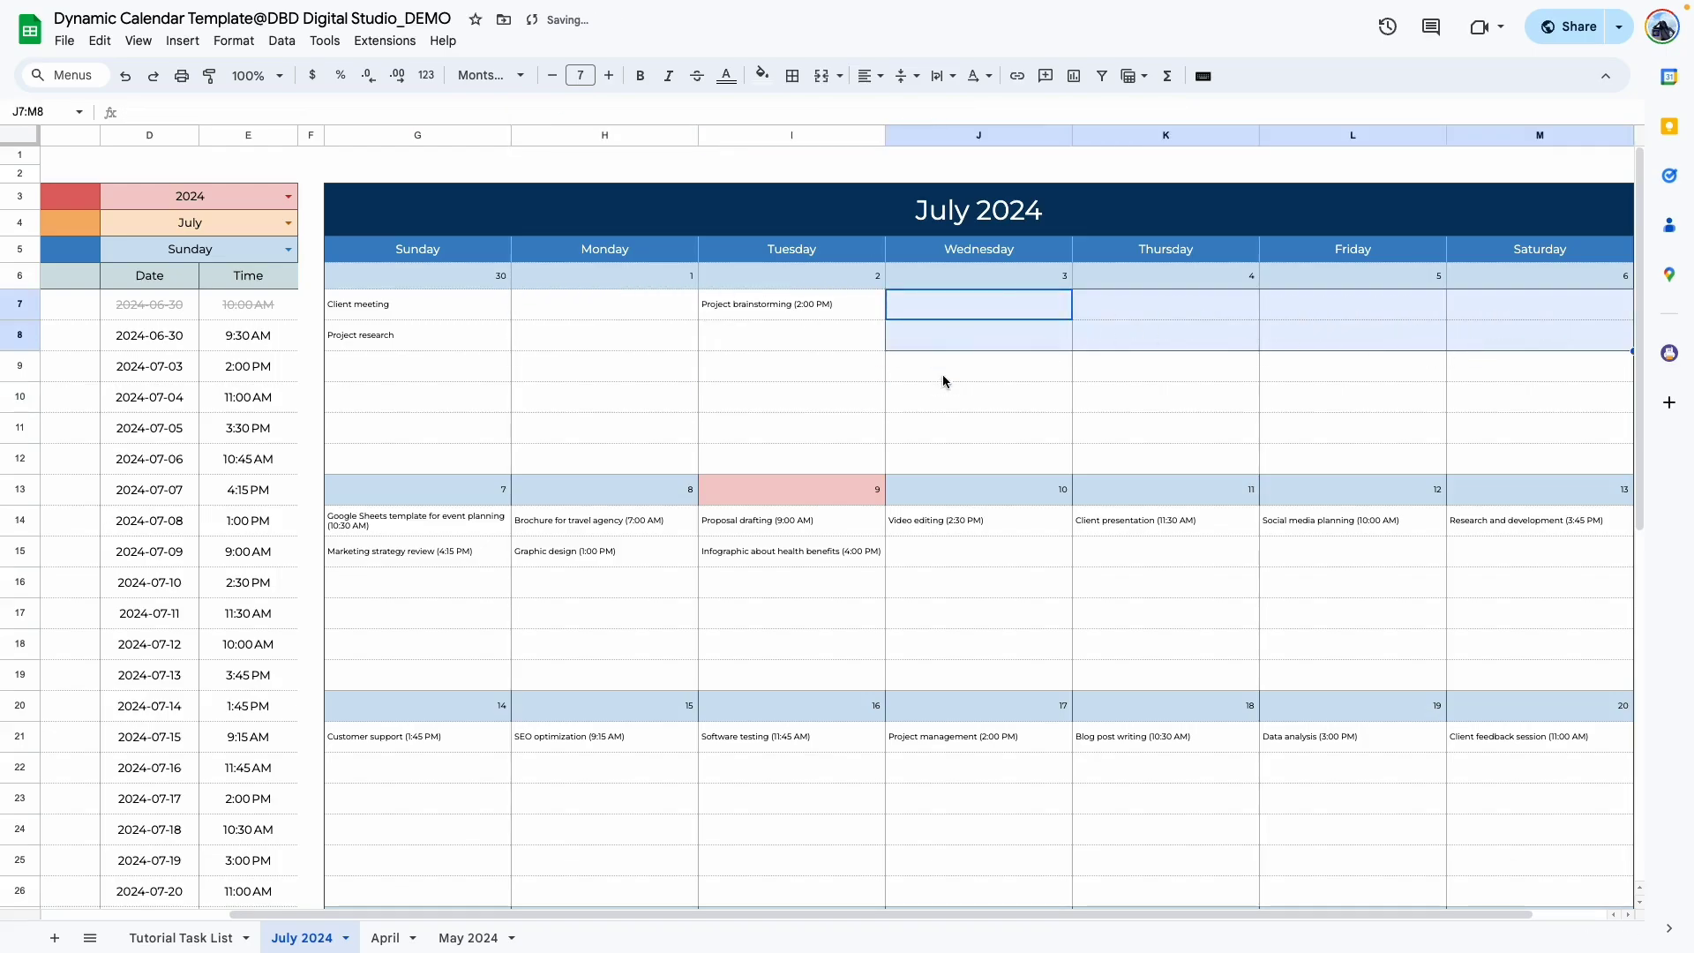
click(955, 309)
key(ctrl+v)
key(Right)
key(ctrl+v)
key(Right)
key(ctrl+v)
key(Right)
key(ctrl+v)
Clear the second week's entry cells, undo the deletion, and copy that formula row.
click(397, 527)
drag(397, 528, 1468, 593)
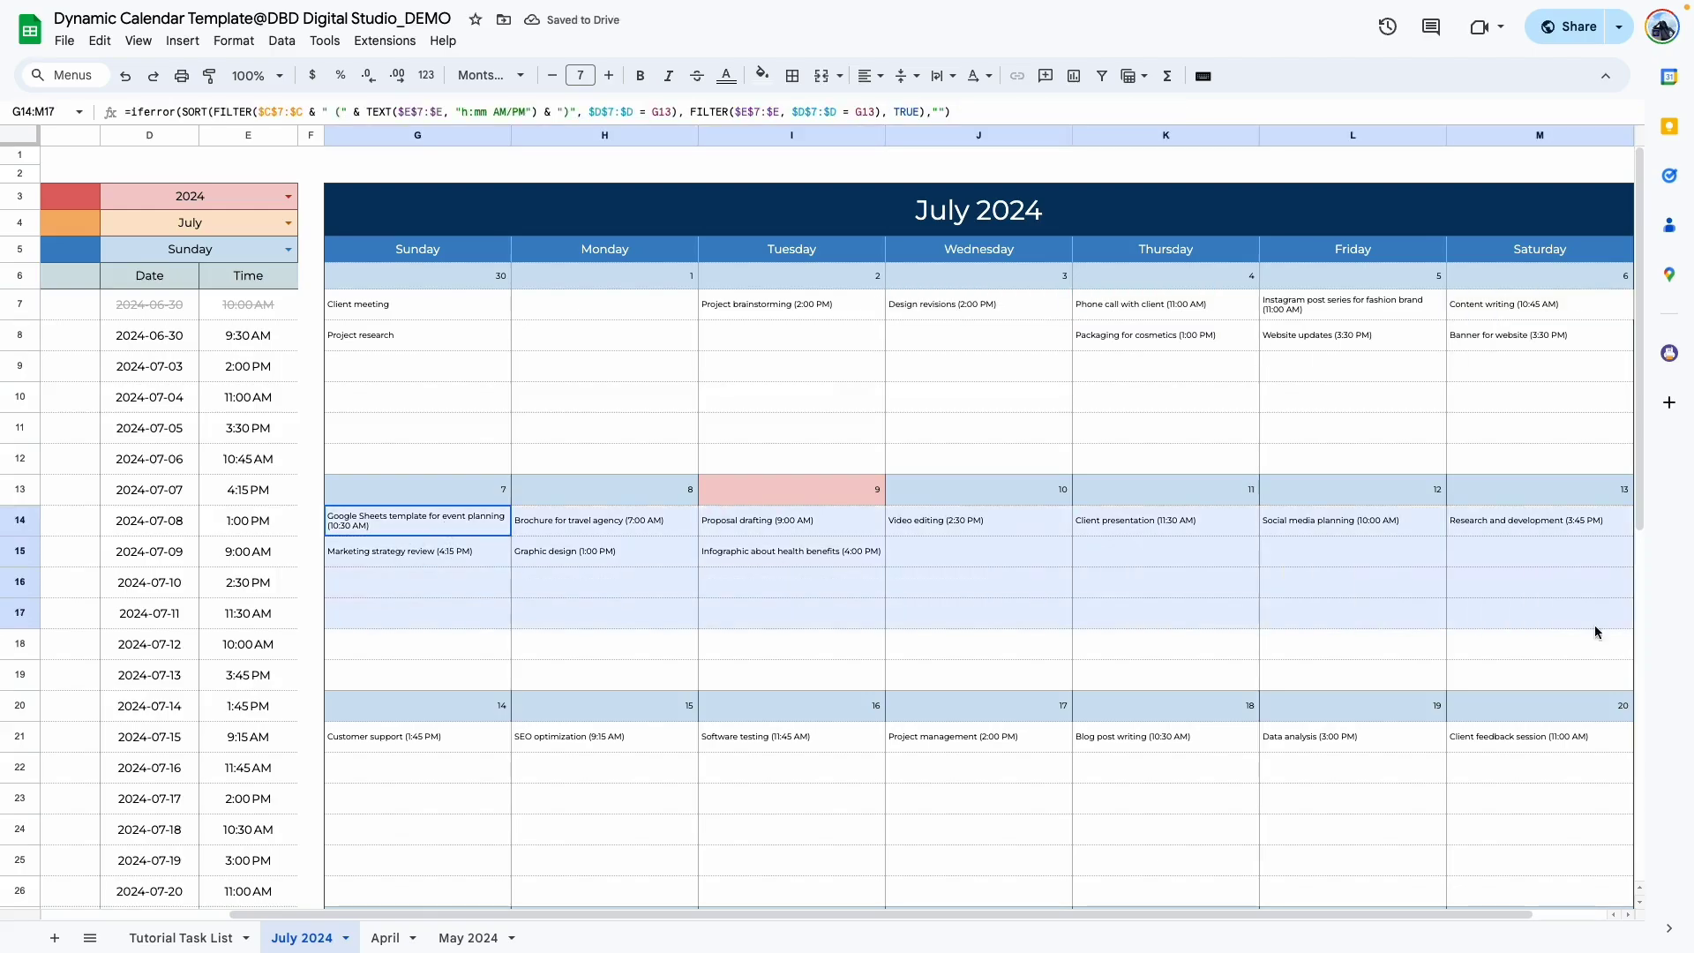
key(Delete)
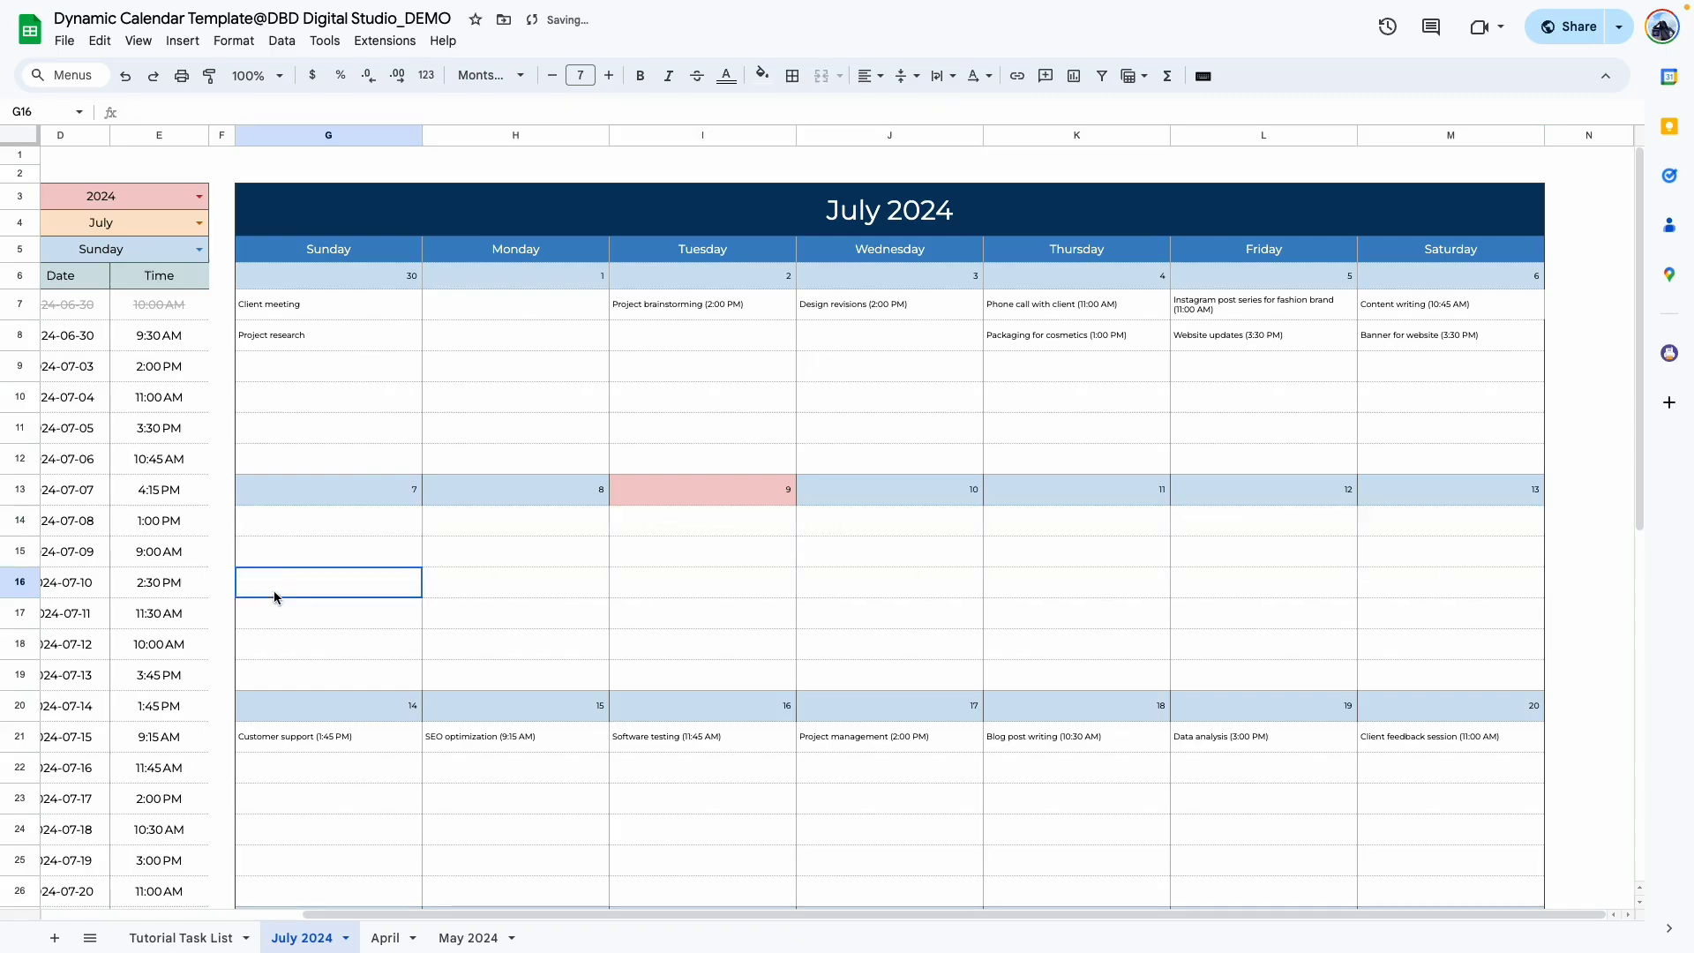
click(298, 532)
key(ctrl+z)
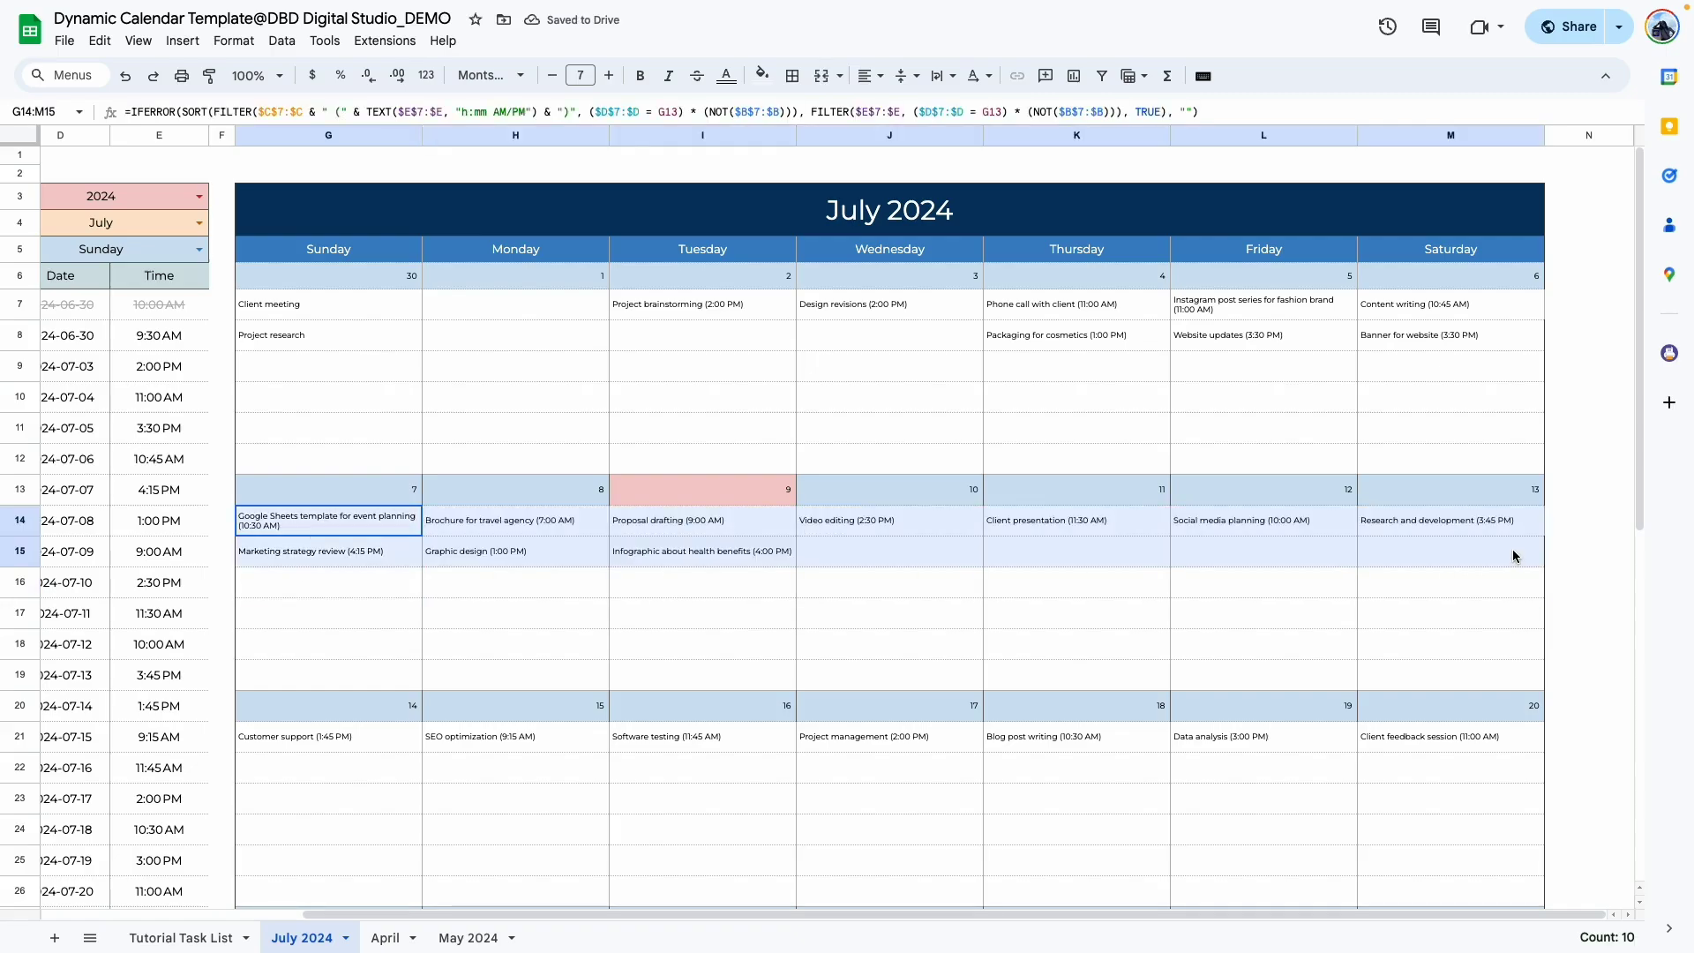
shift+click(1512, 531)
key(ctrl+c)
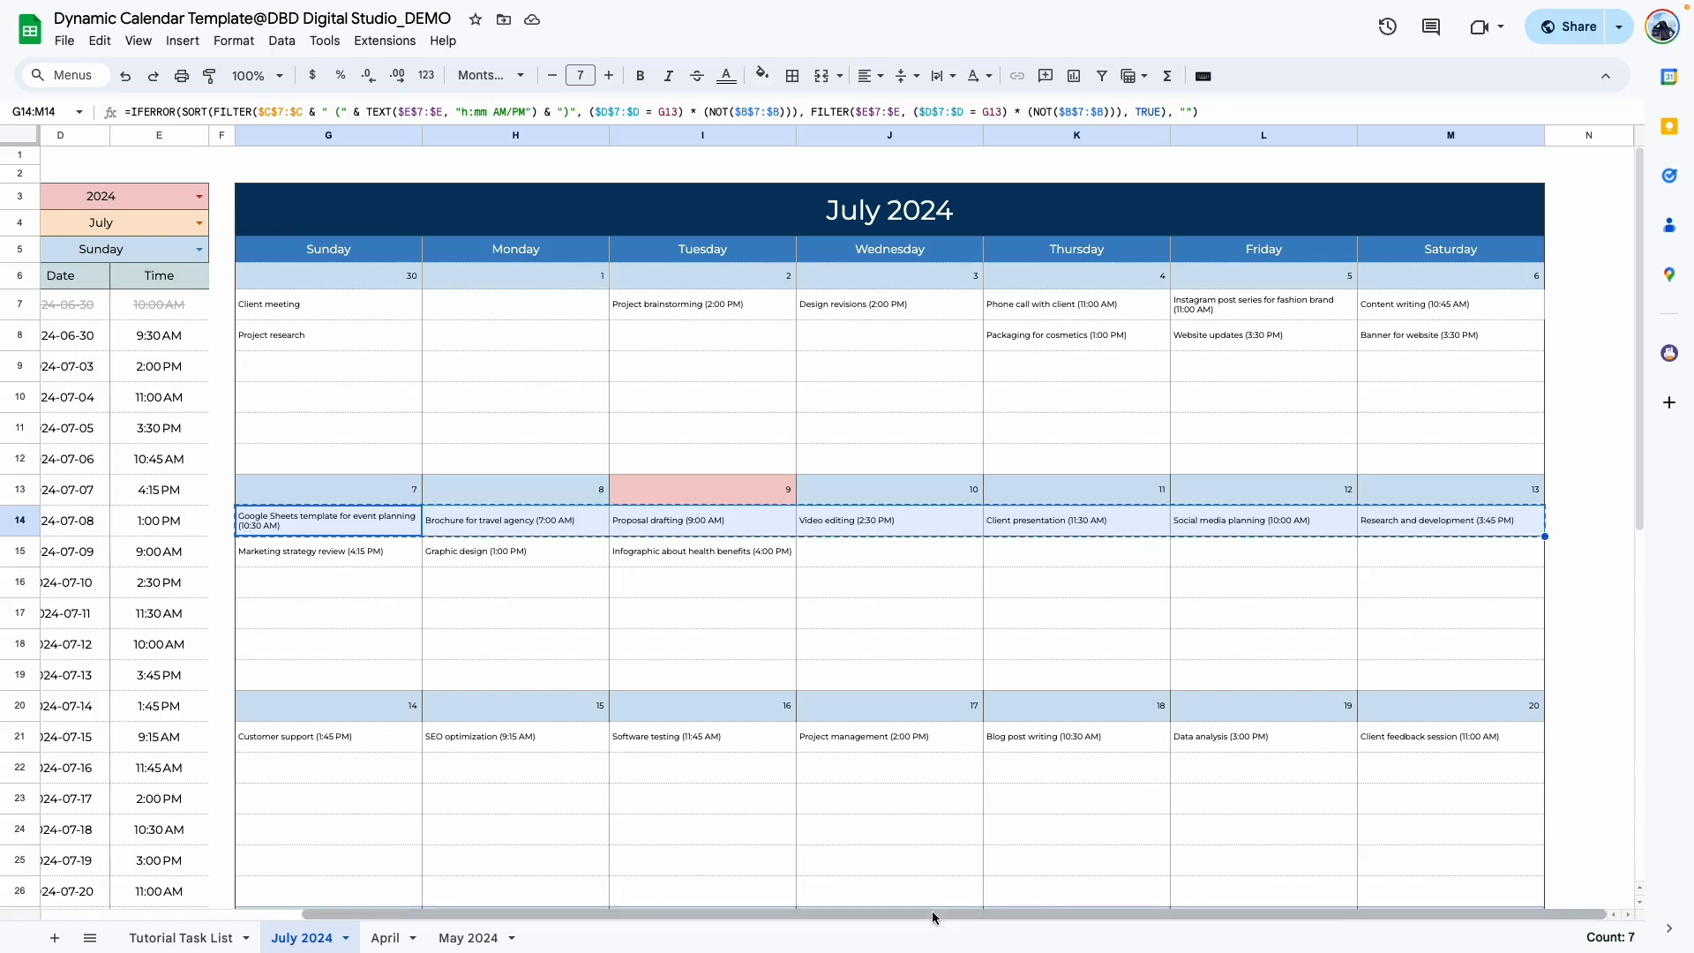
Paste the formula row into the third, fourth, fifth and sixth weeks' first entry rows.
drag(935, 918, 811, 916)
scroll(408, 624, down, 2)
click(409, 622)
key(ctrl+v)
click(457, 834)
key(ctrl+v)
scroll(473, 773, down, 4)
click(469, 706)
key(ctrl+v)
scroll(468, 710, down, 2)
click(409, 722)
key(ctrl+v)
click(643, 813)
scroll(662, 484, up, 8)
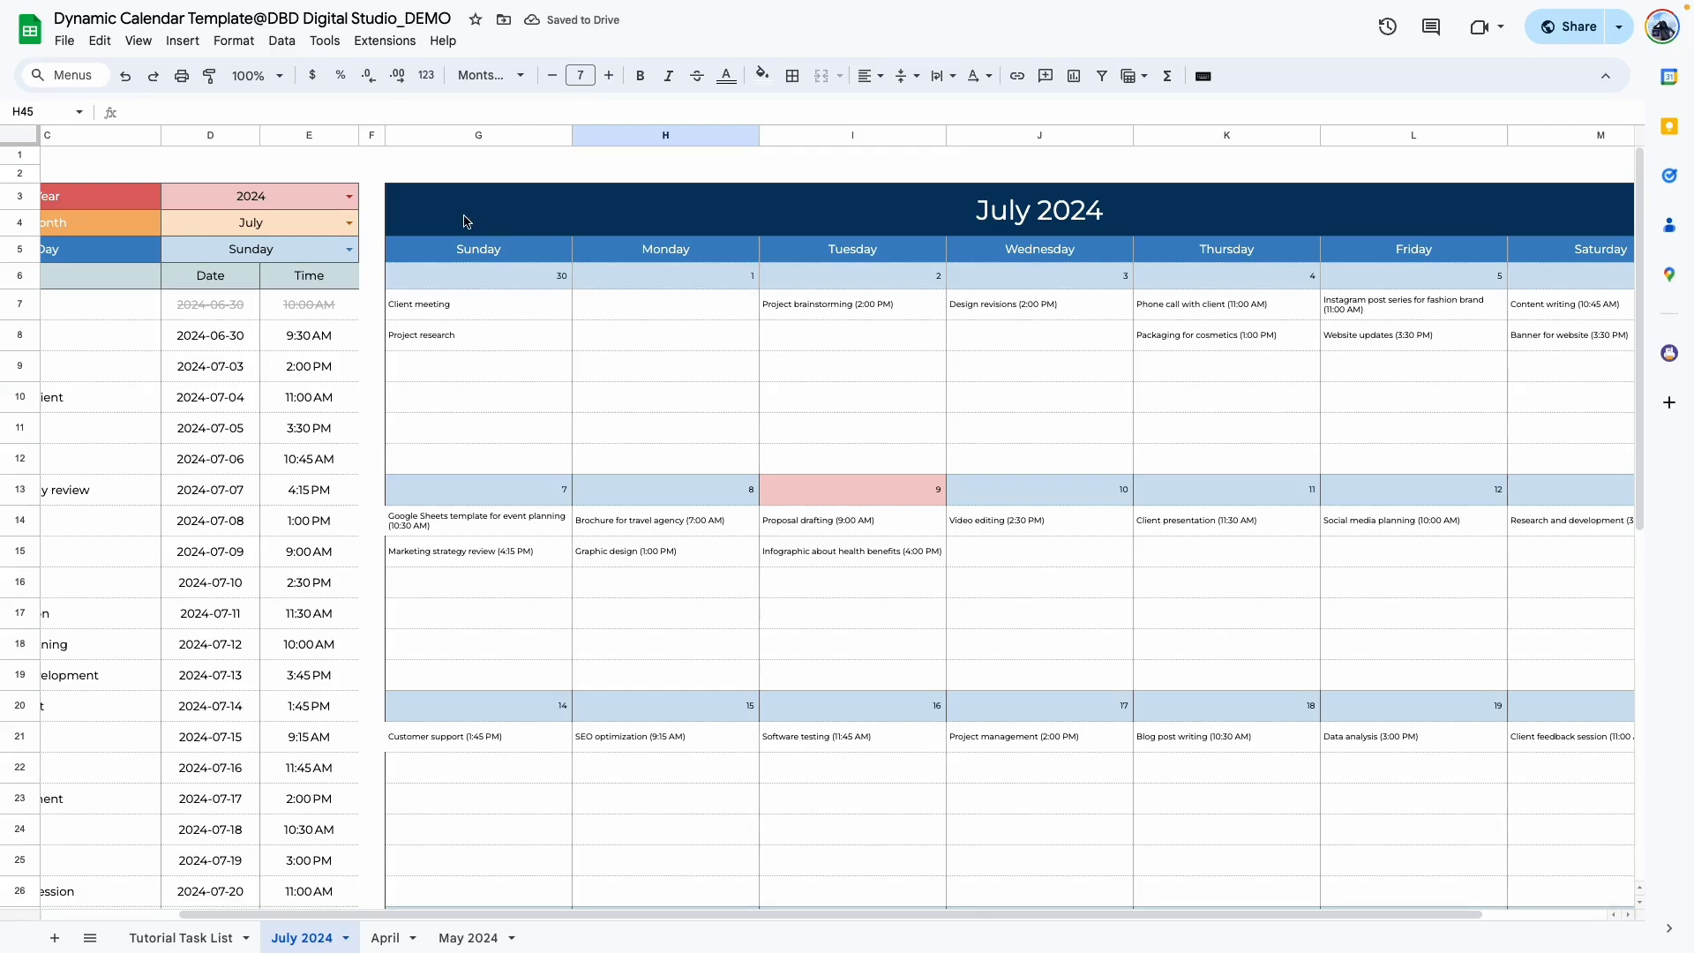
drag(468, 219, 680, 862)
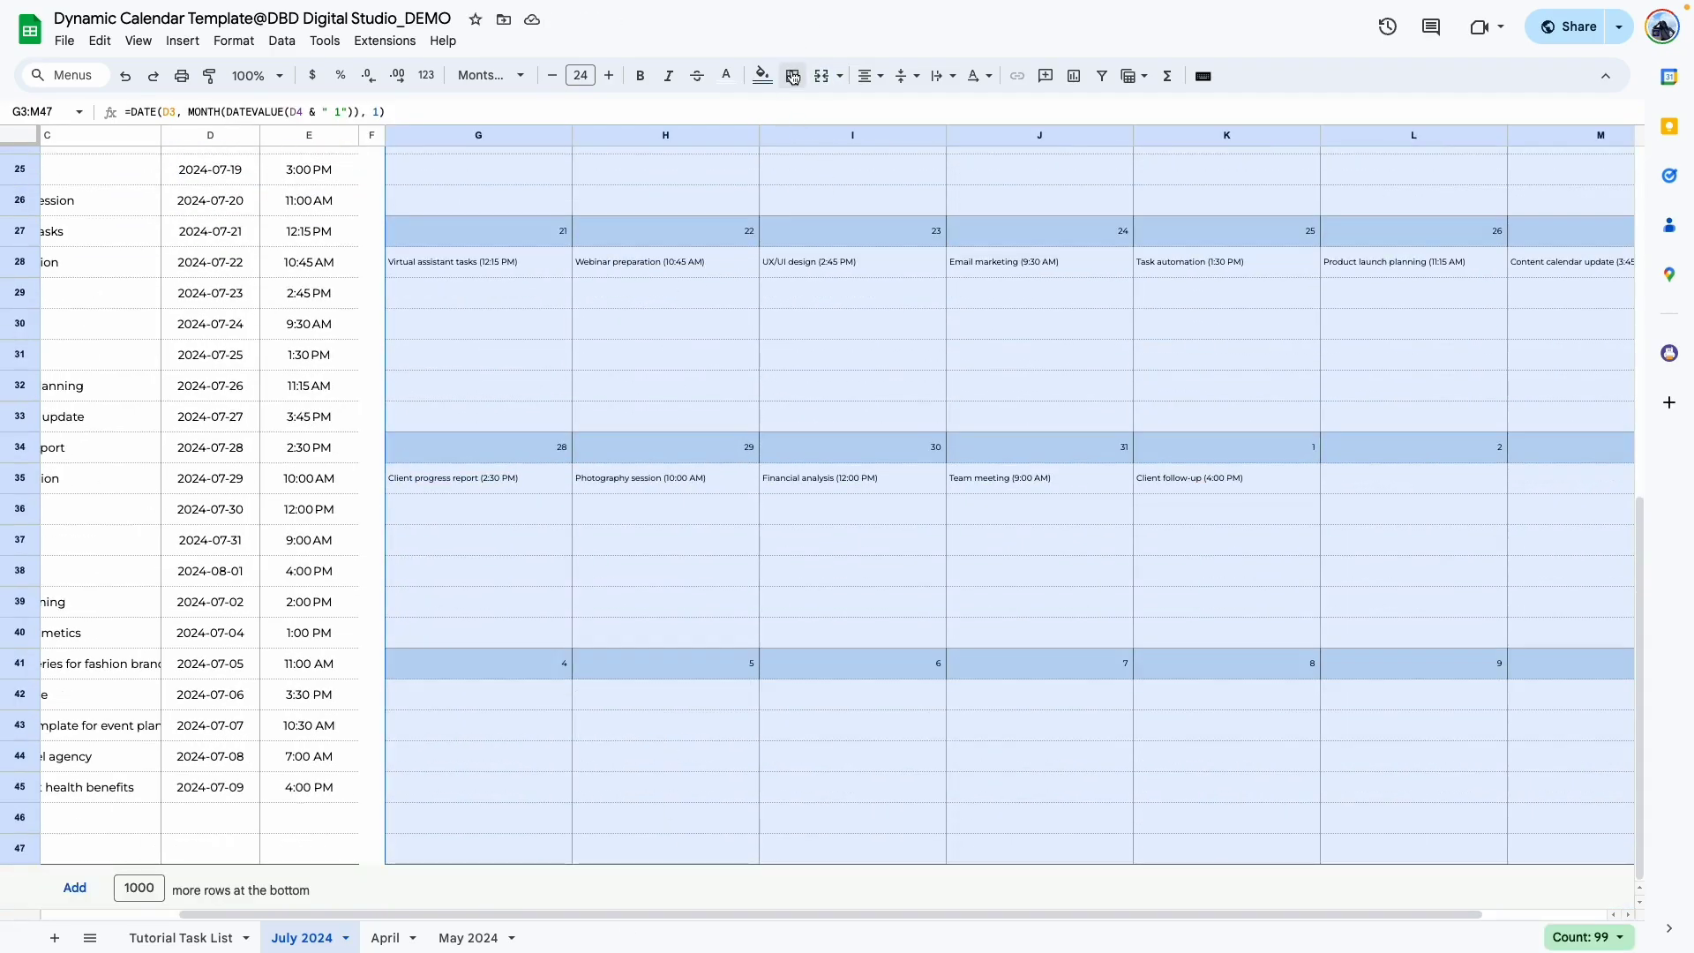
Apply an Outer border to the selected G3:M47 calendar range.
click(793, 78)
click(959, 141)
click(997, 167)
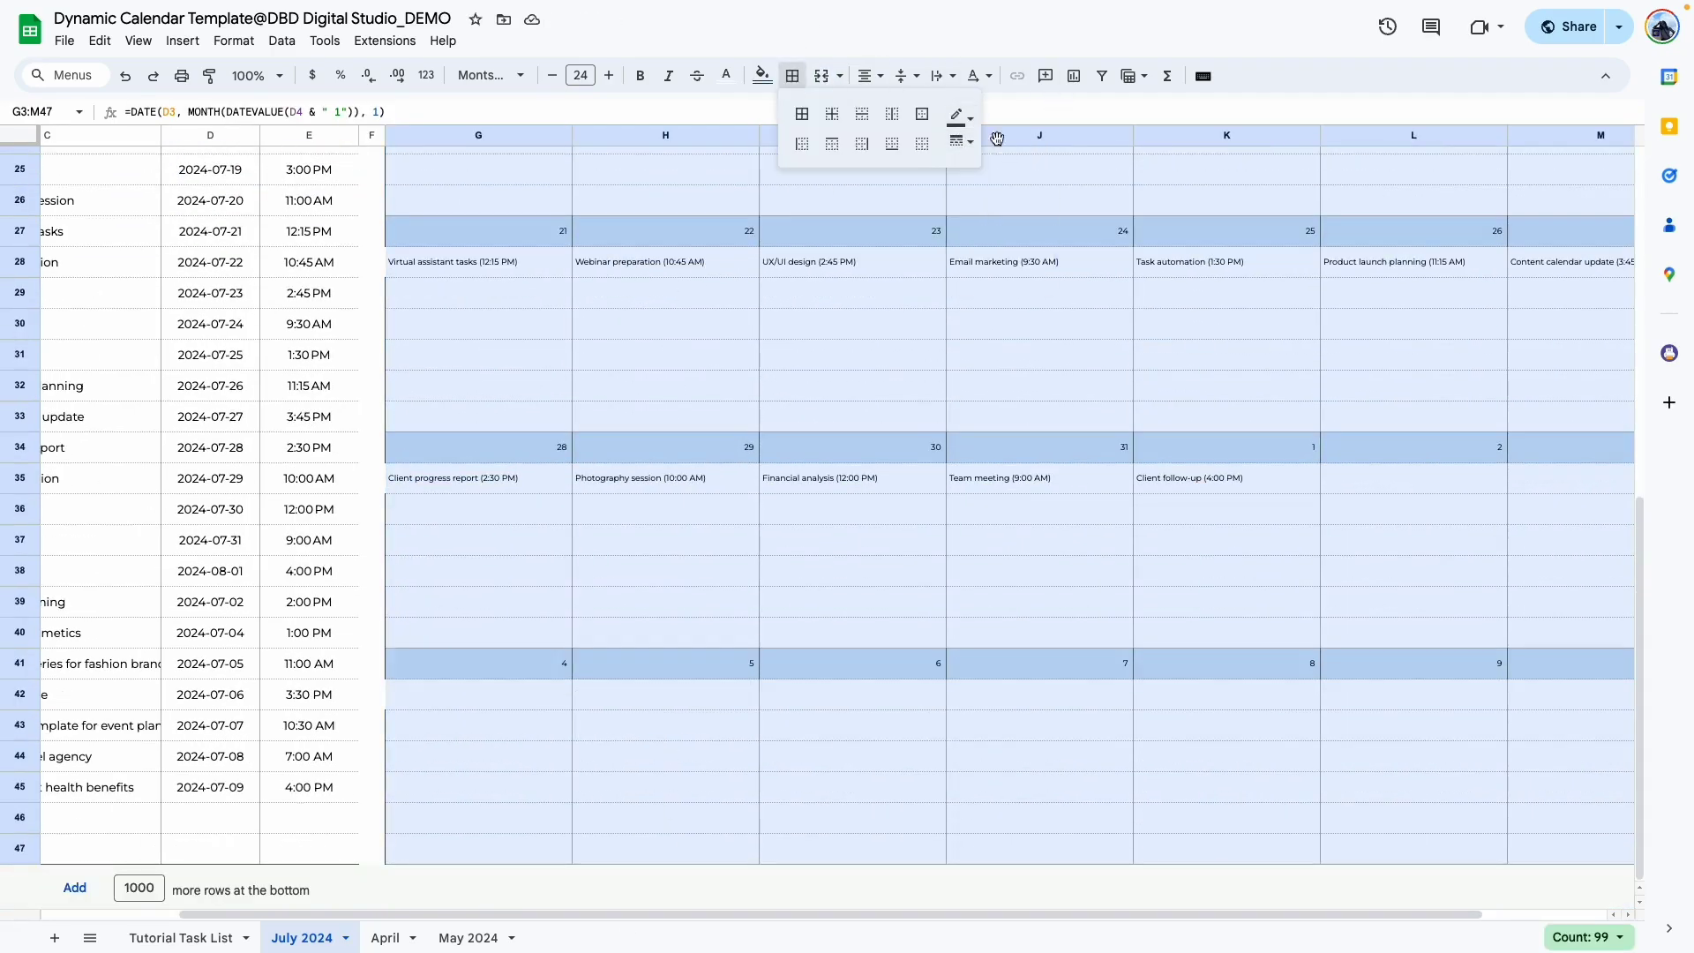
click(922, 113)
click(658, 346)
scroll(659, 346, up, 8)
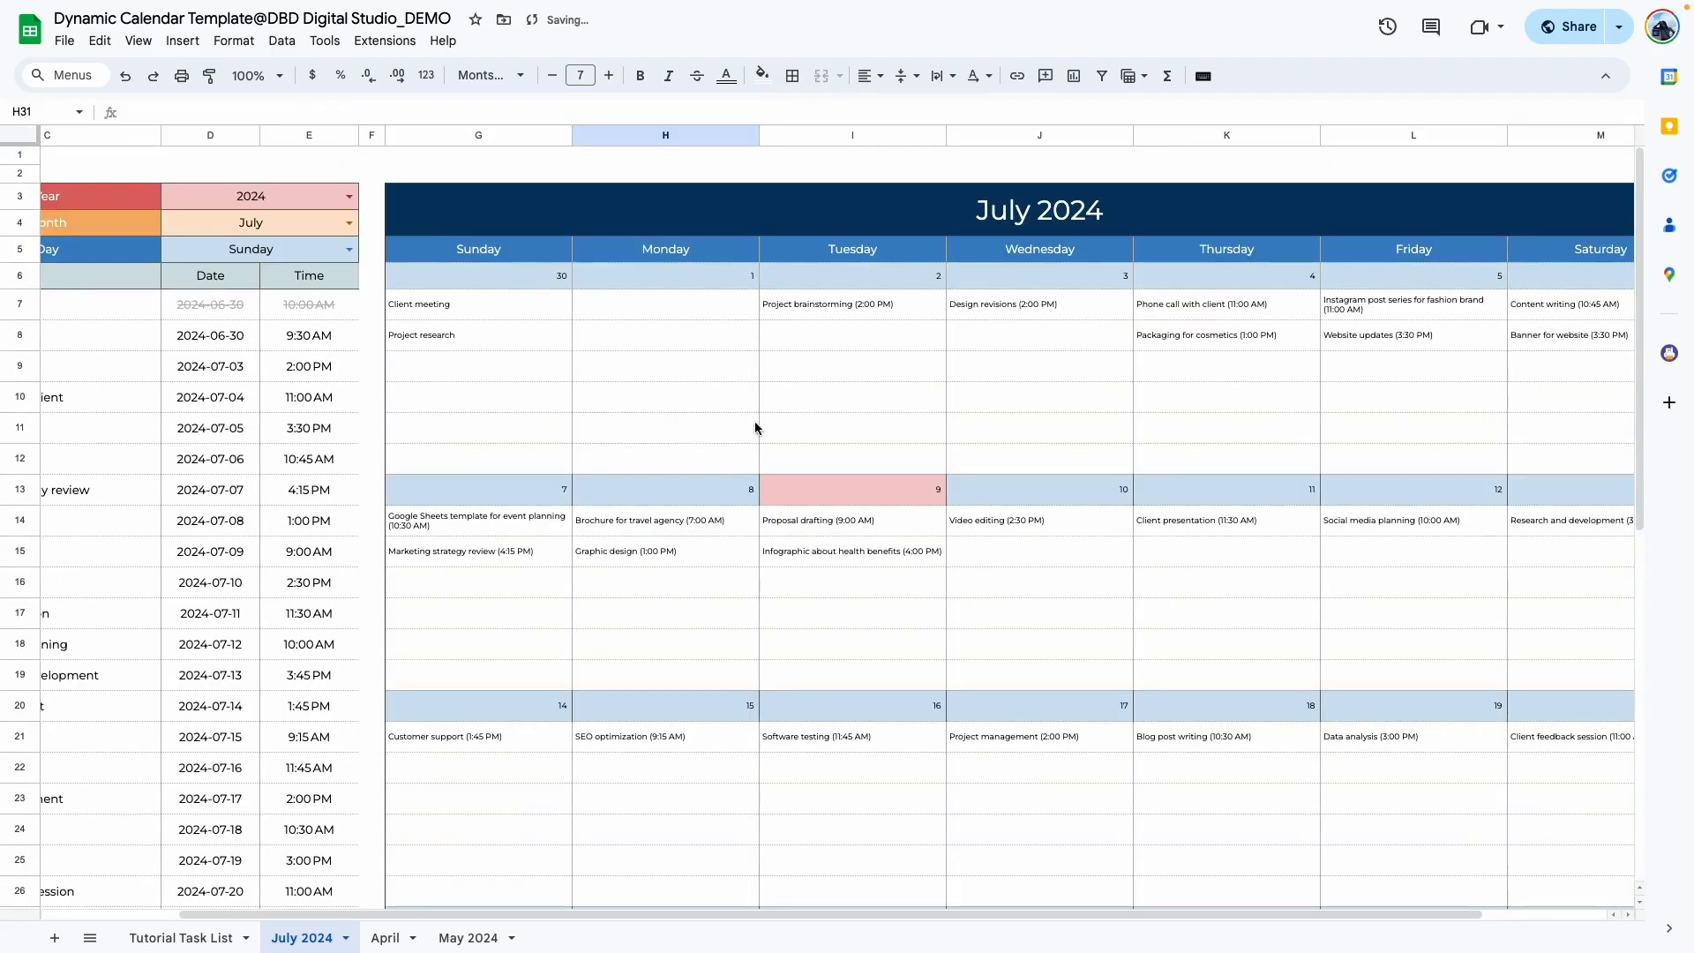
mouse_move(1043, 916)
mouse_down()
mouse_move(994, 929)
mouse_move(934, 869)
mouse_up()
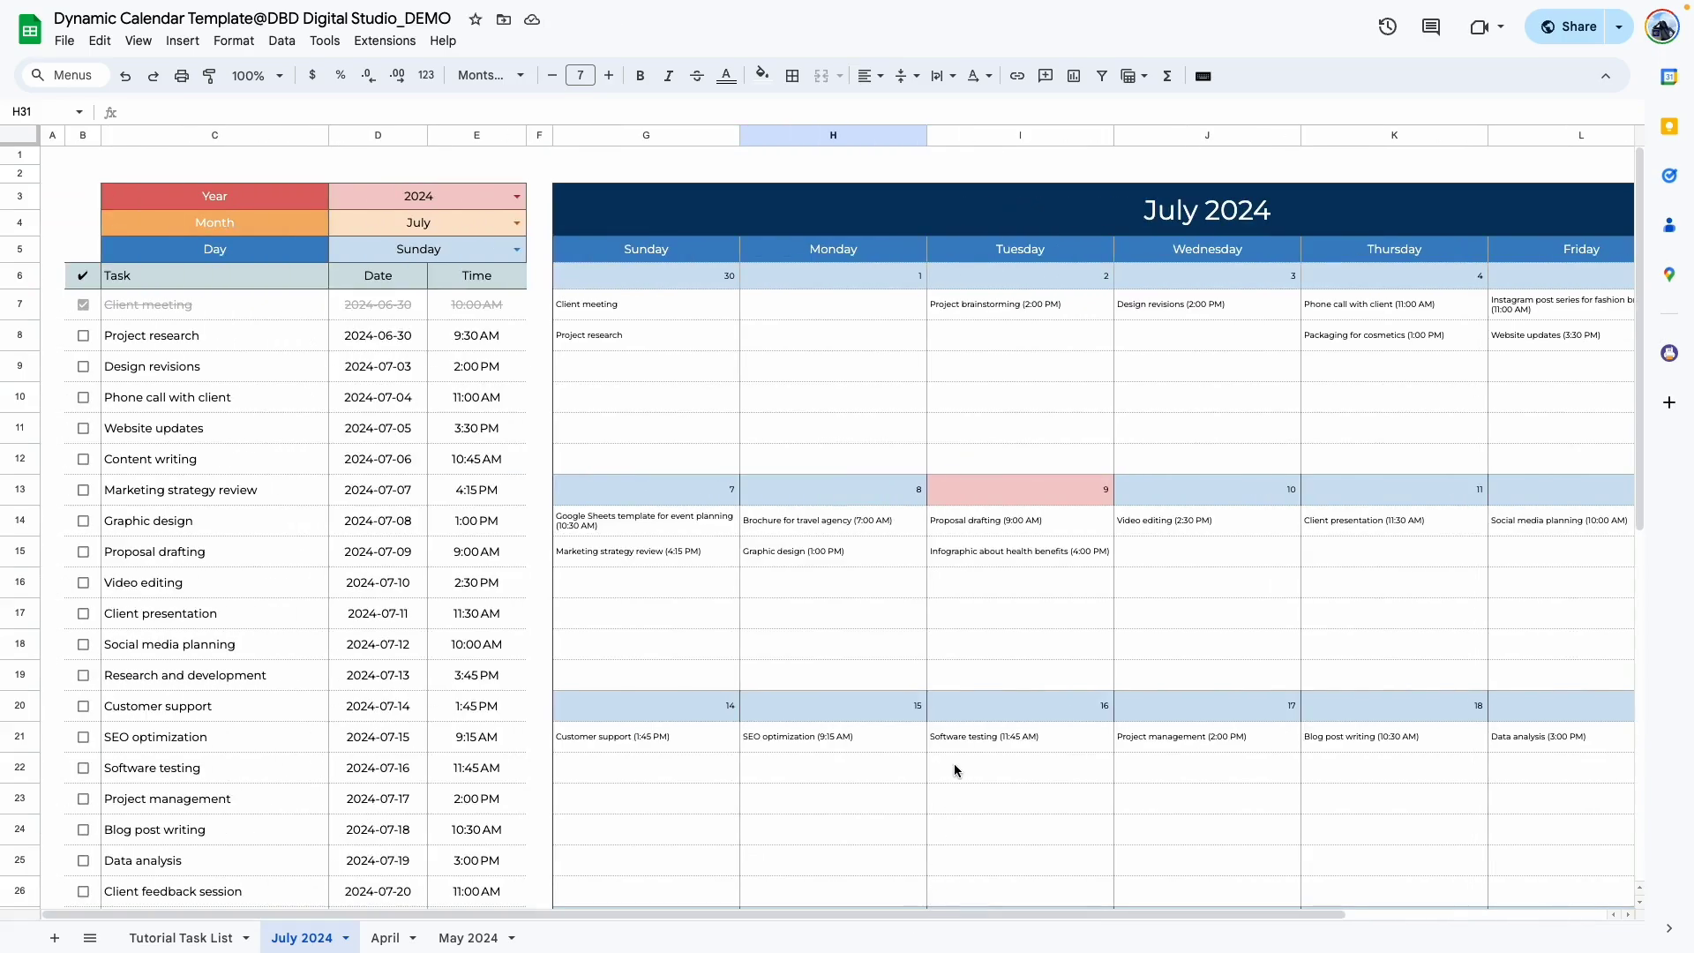
Tick Project research through Marketing strategy review, and set the zoom to 90%.
click(83, 336)
click(82, 374)
click(83, 369)
click(83, 397)
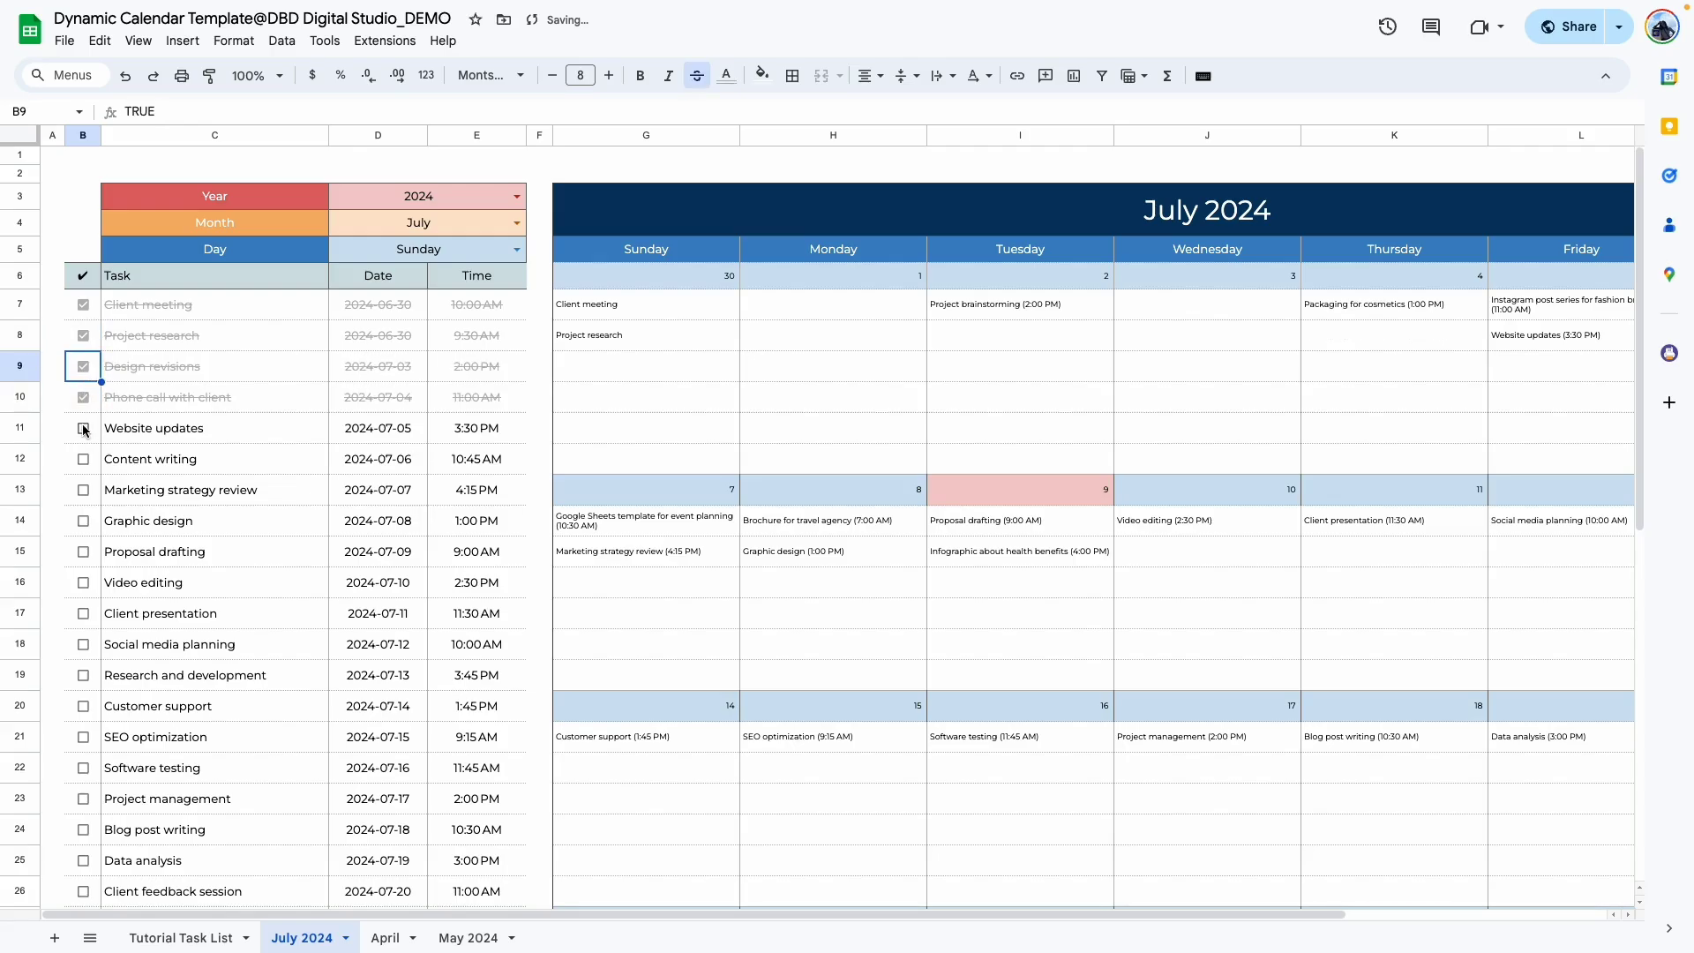
click(83, 429)
click(83, 459)
click(83, 490)
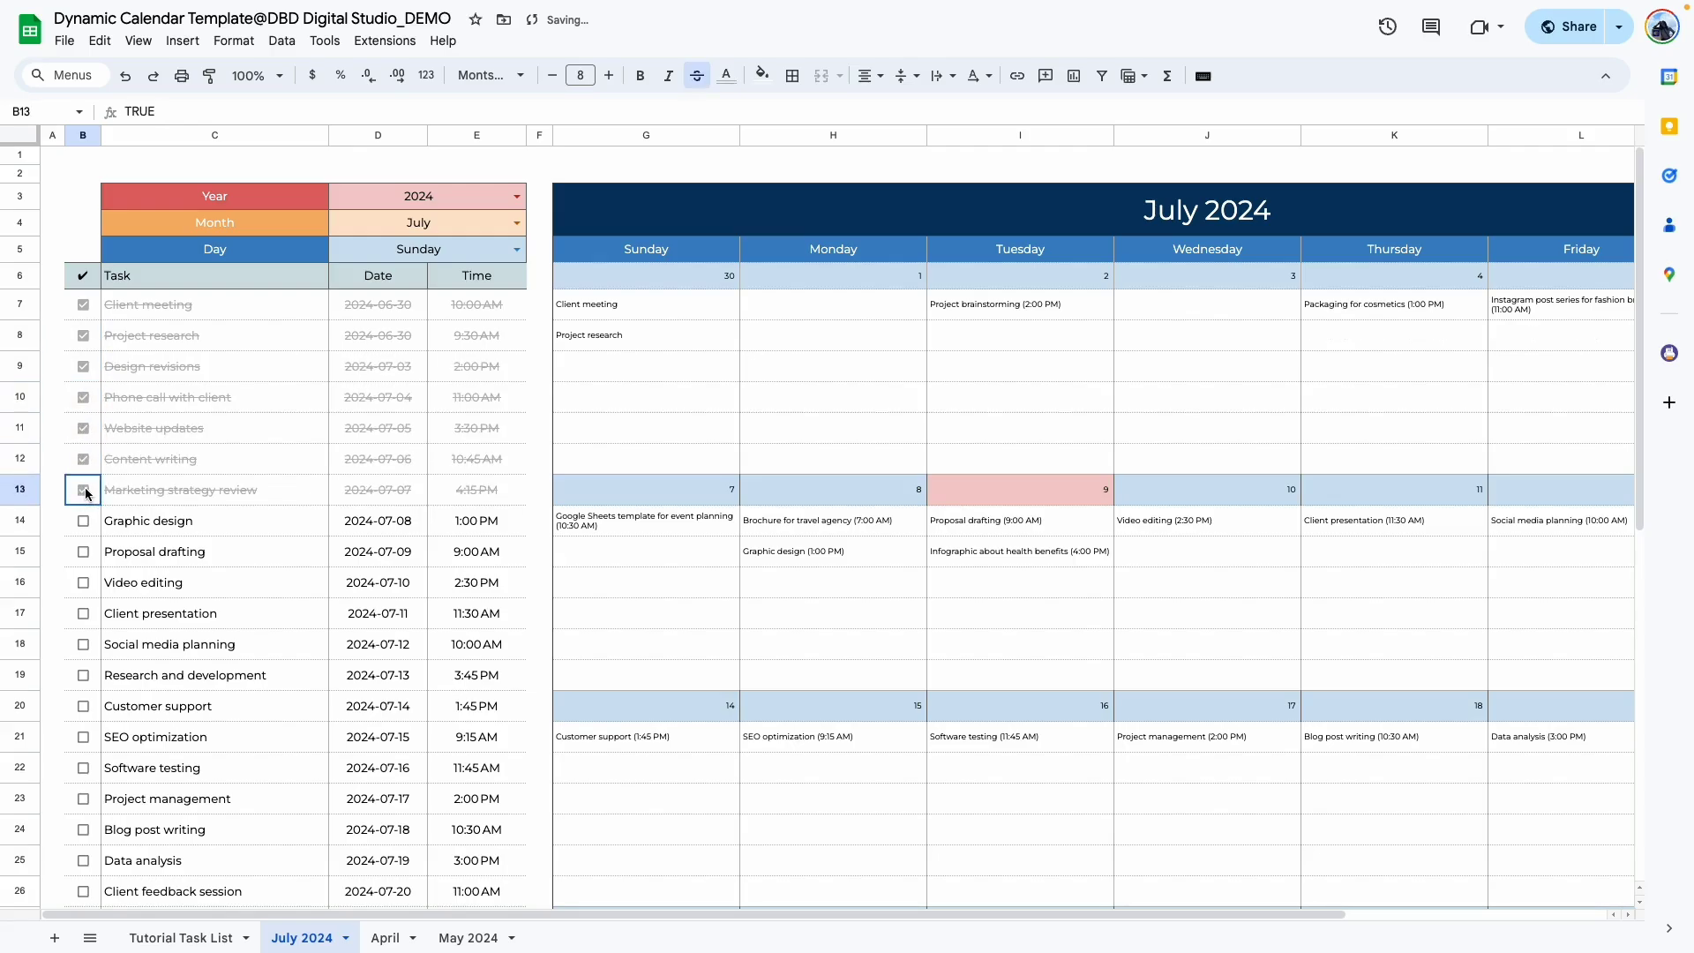
click(260, 76)
click(274, 167)
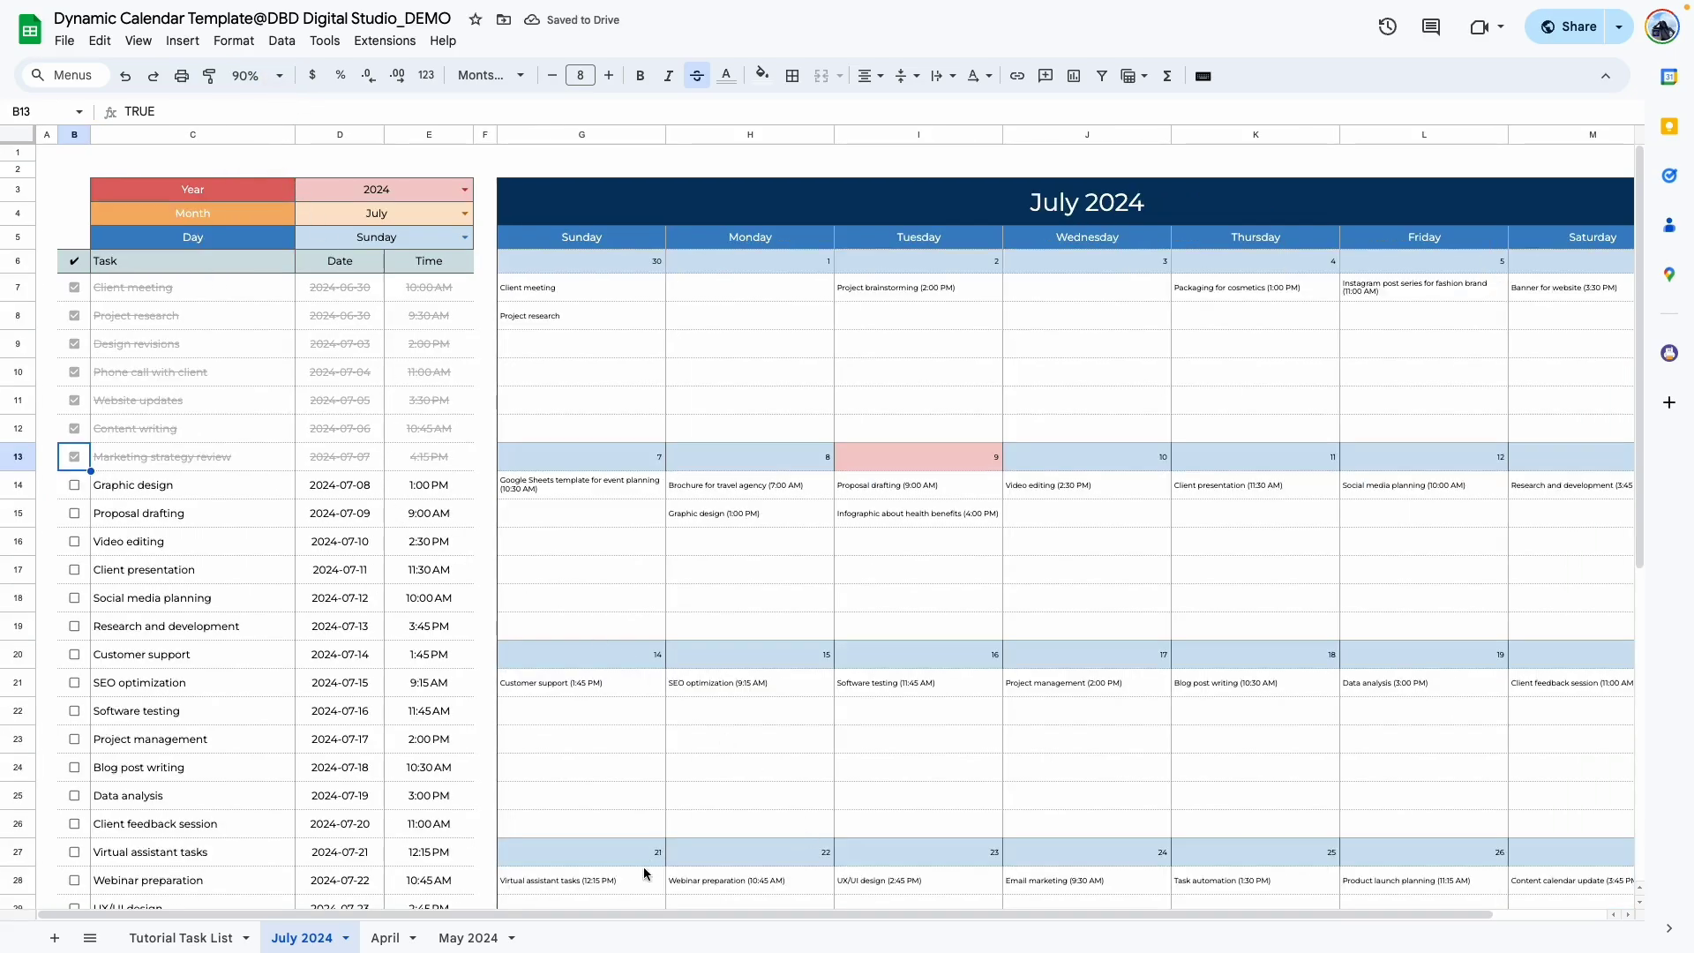
drag(640, 917, 653, 919)
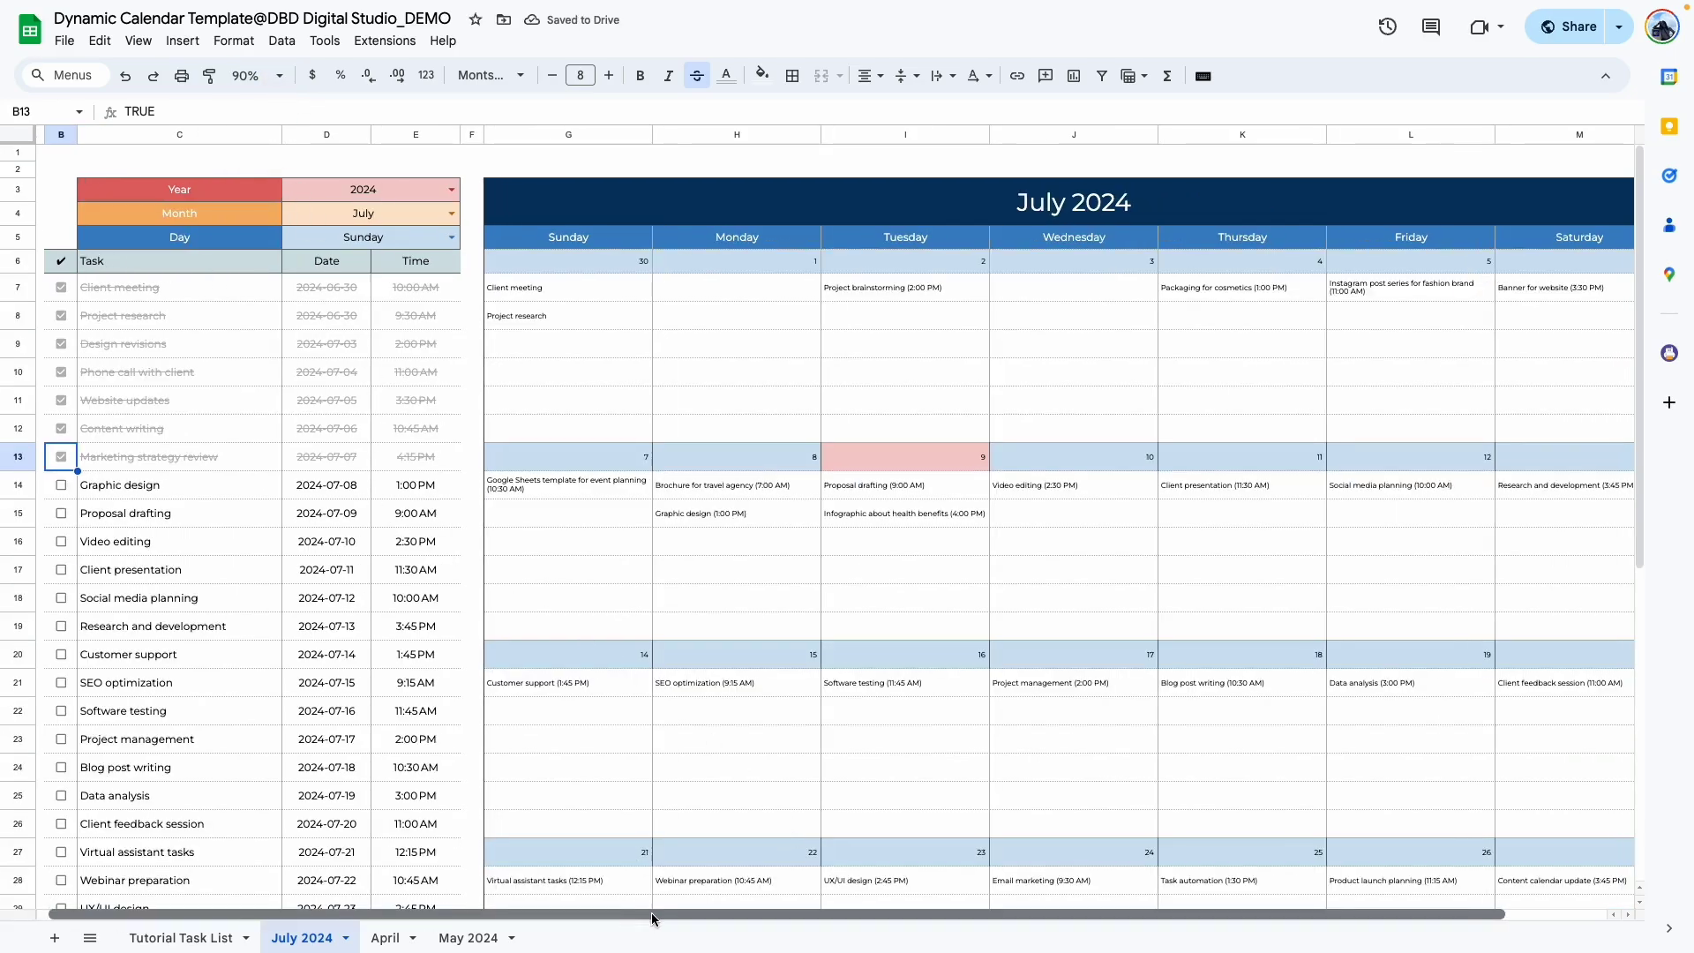
Tick Graphic design through Software testing, then select the remaining task checkboxes.
click(61, 484)
click(61, 513)
click(63, 546)
click(61, 570)
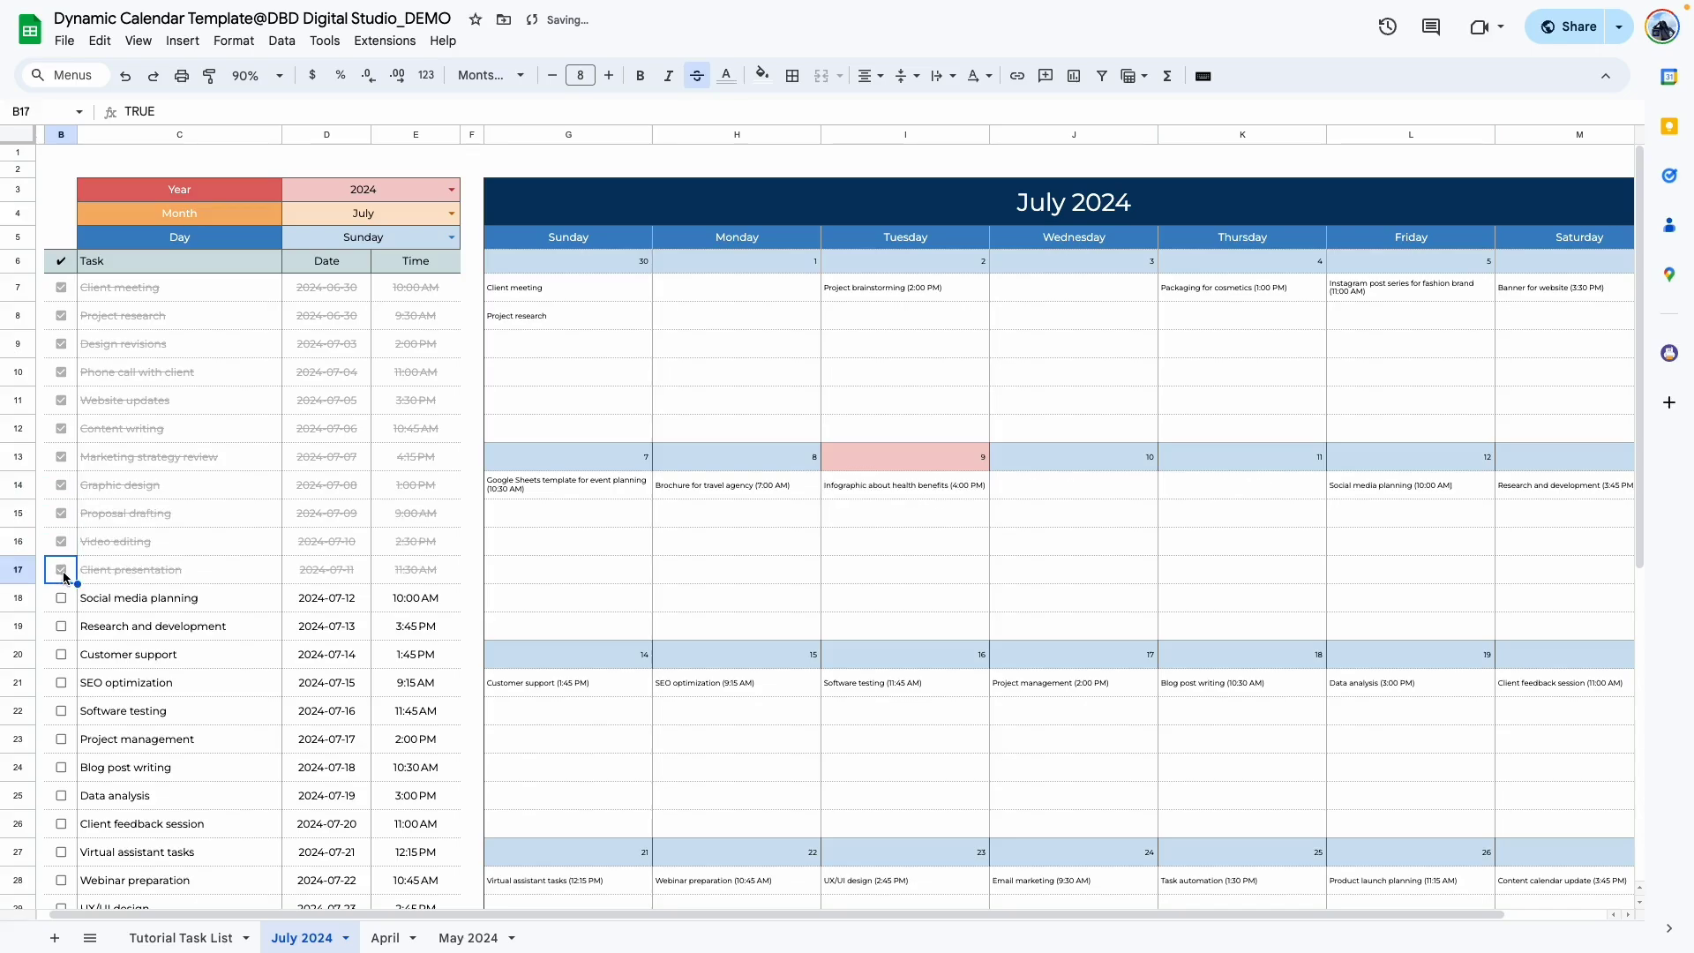
click(61, 625)
click(61, 599)
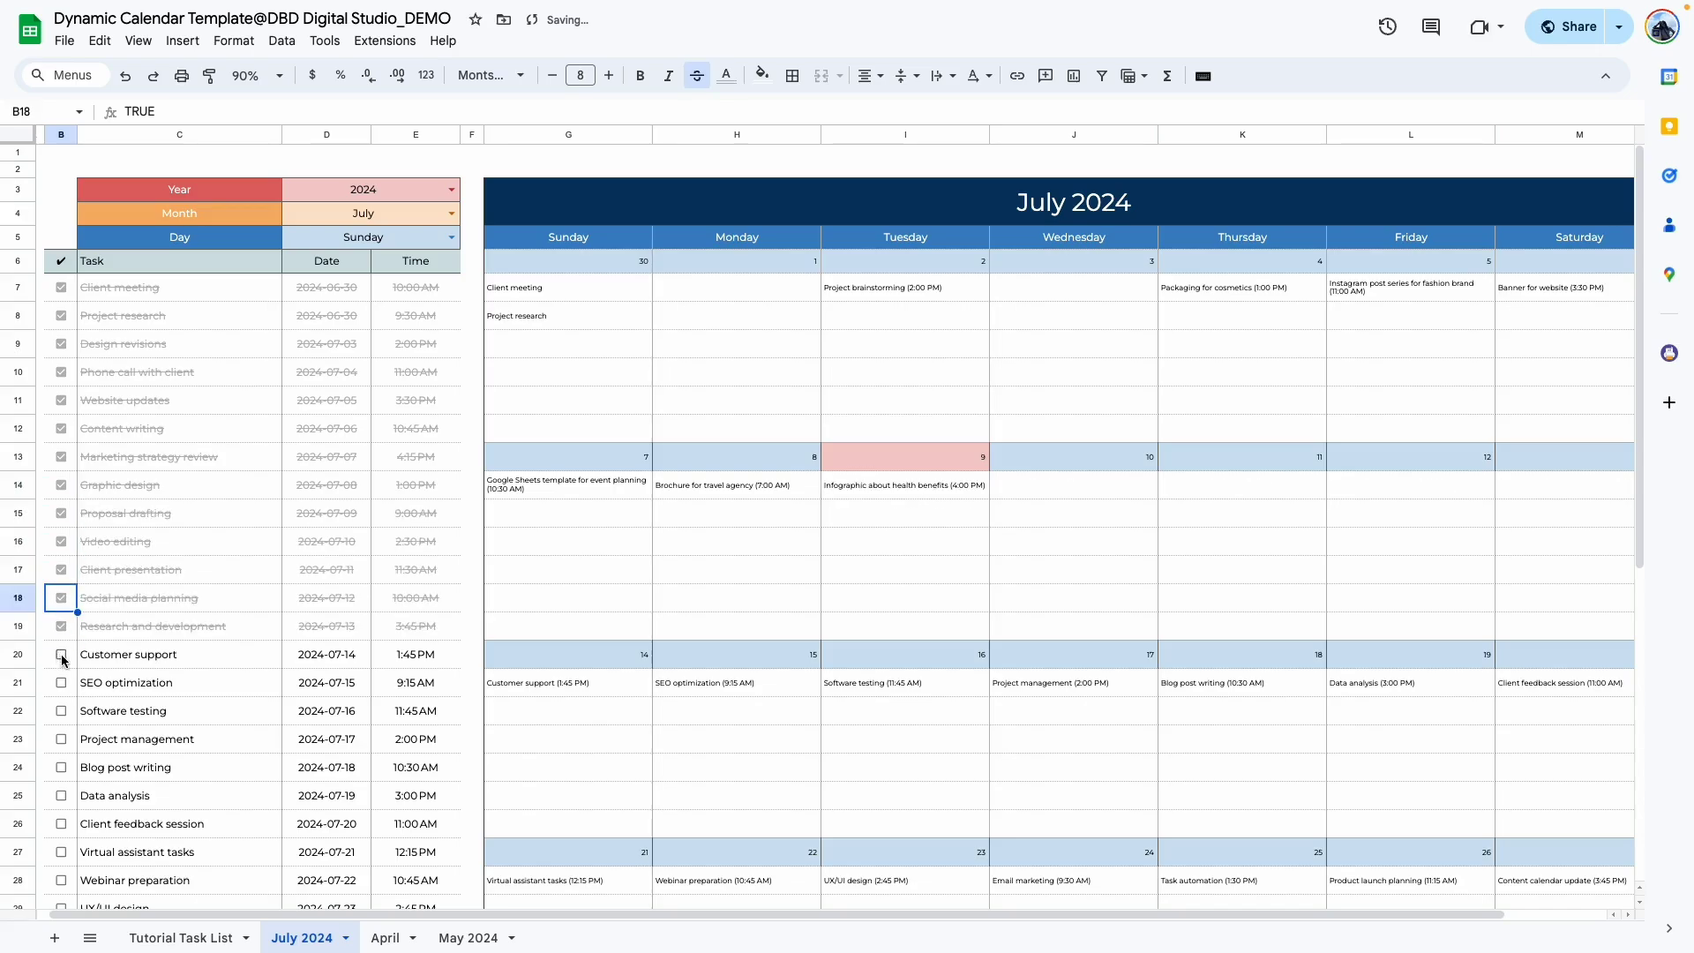
click(61, 654)
click(65, 685)
click(67, 711)
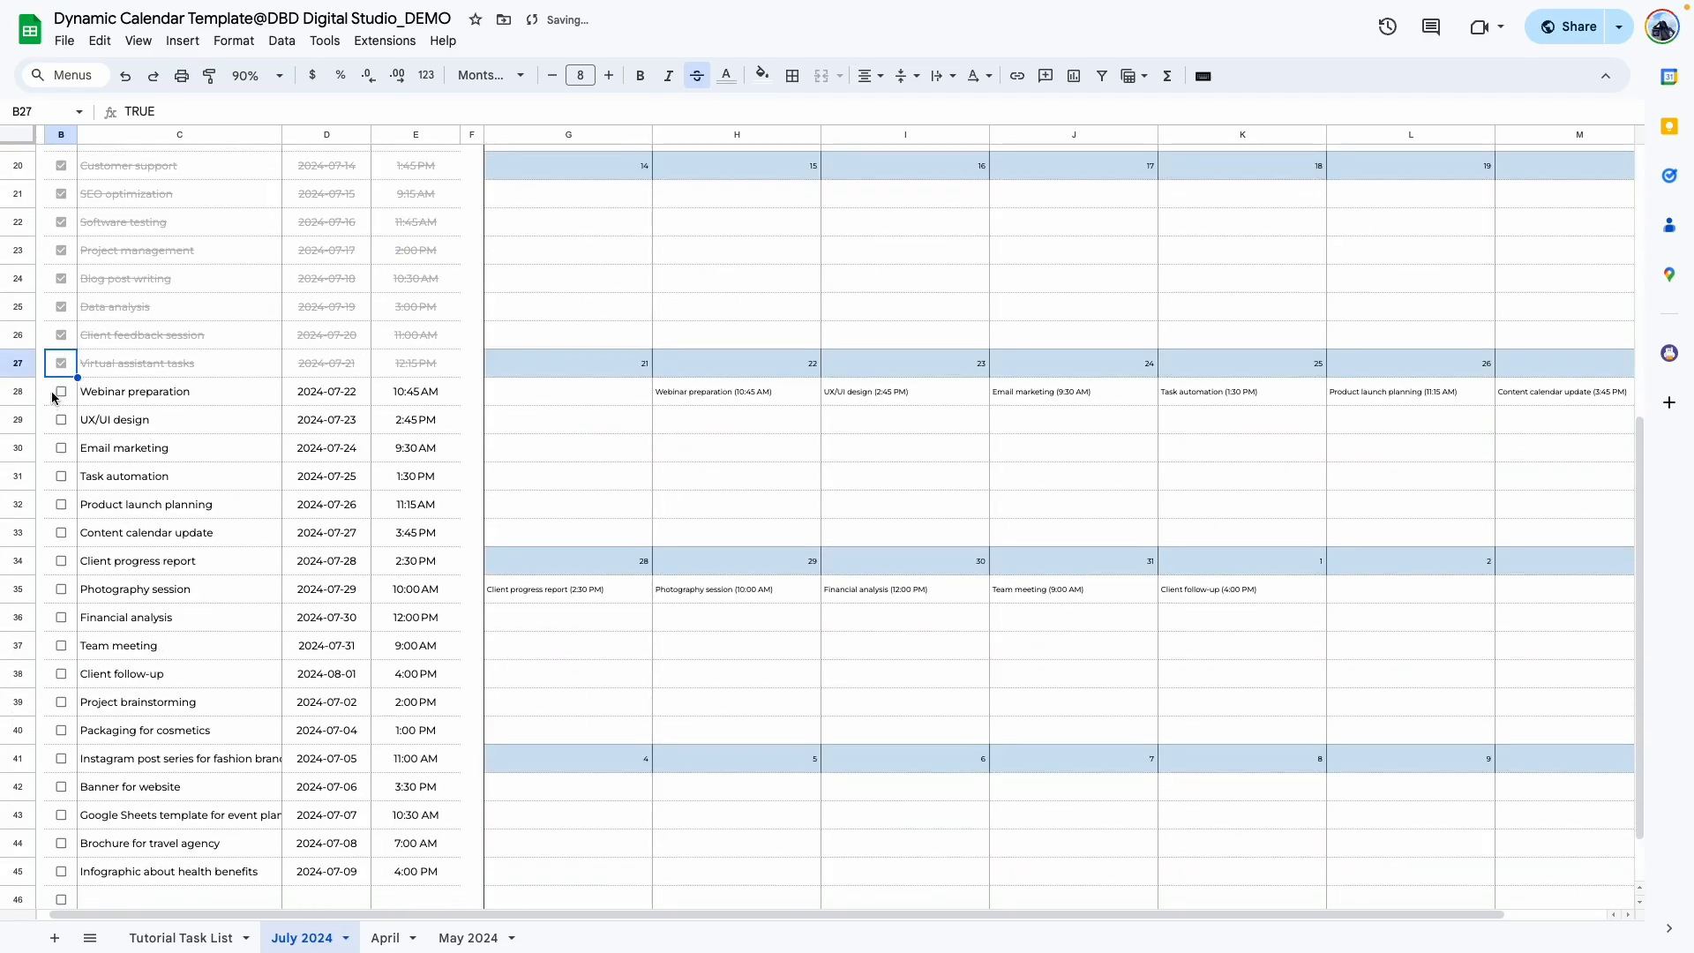
drag(53, 397, 62, 899)
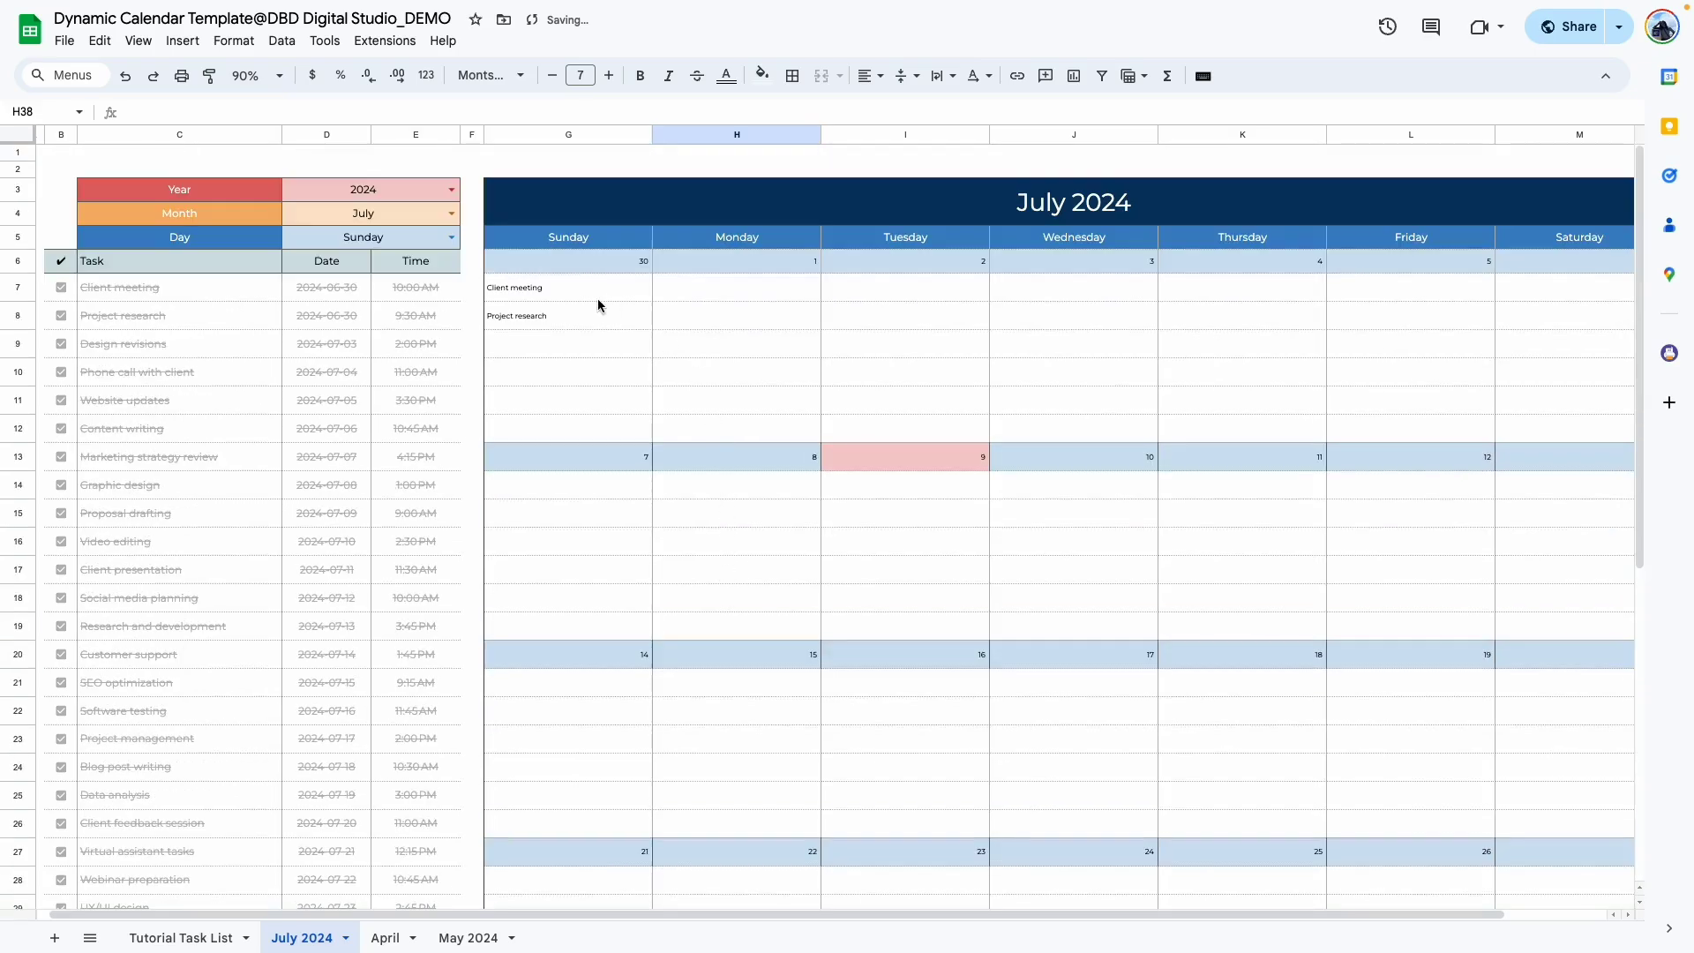
Untick Client meeting through Content writing so they return to the calendar.
click(177, 428)
click(61, 287)
click(61, 315)
click(61, 343)
click(61, 371)
click(61, 399)
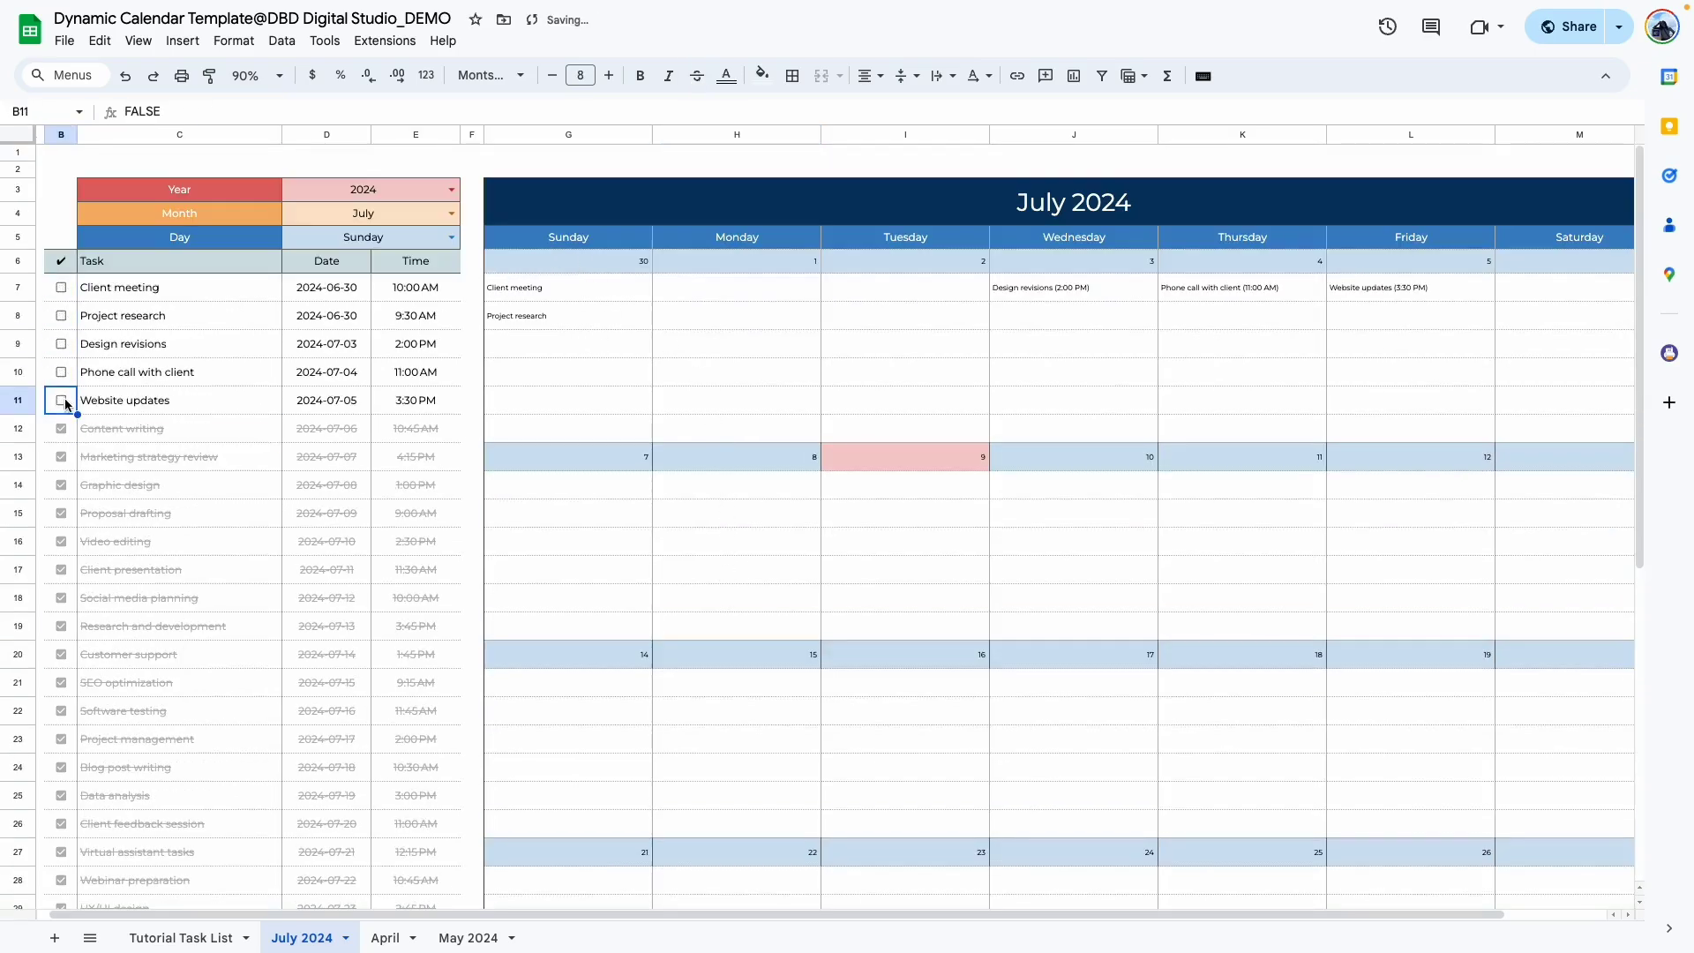
click(61, 428)
click(69, 547)
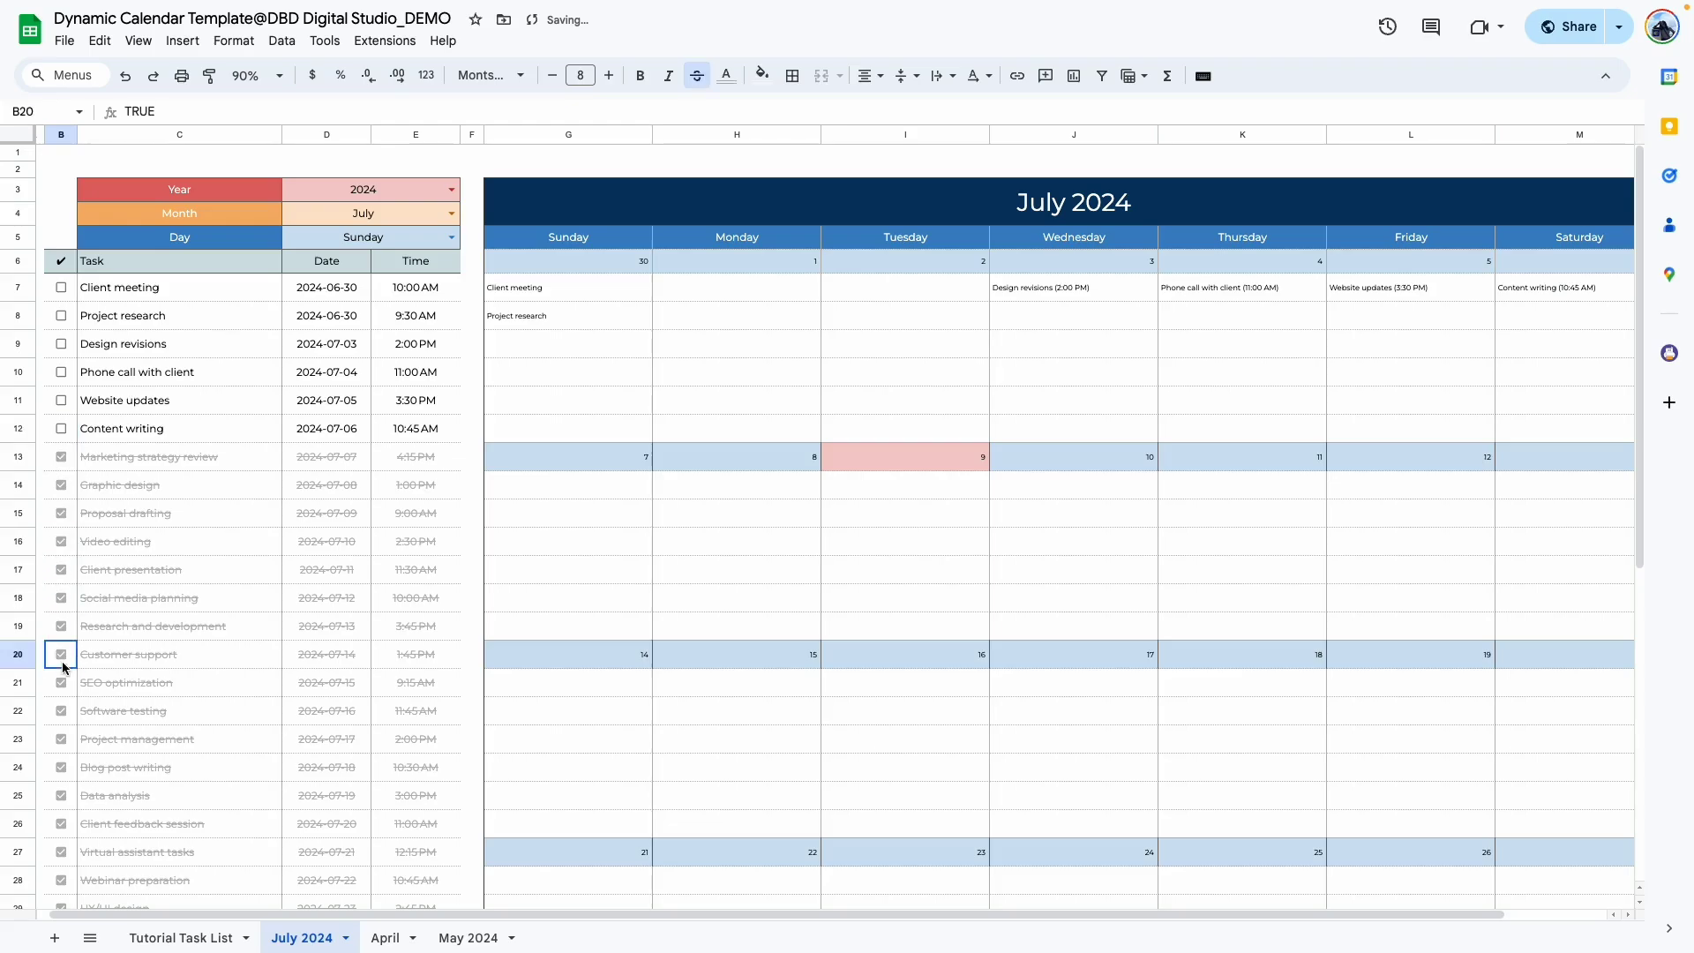
click(160, 629)
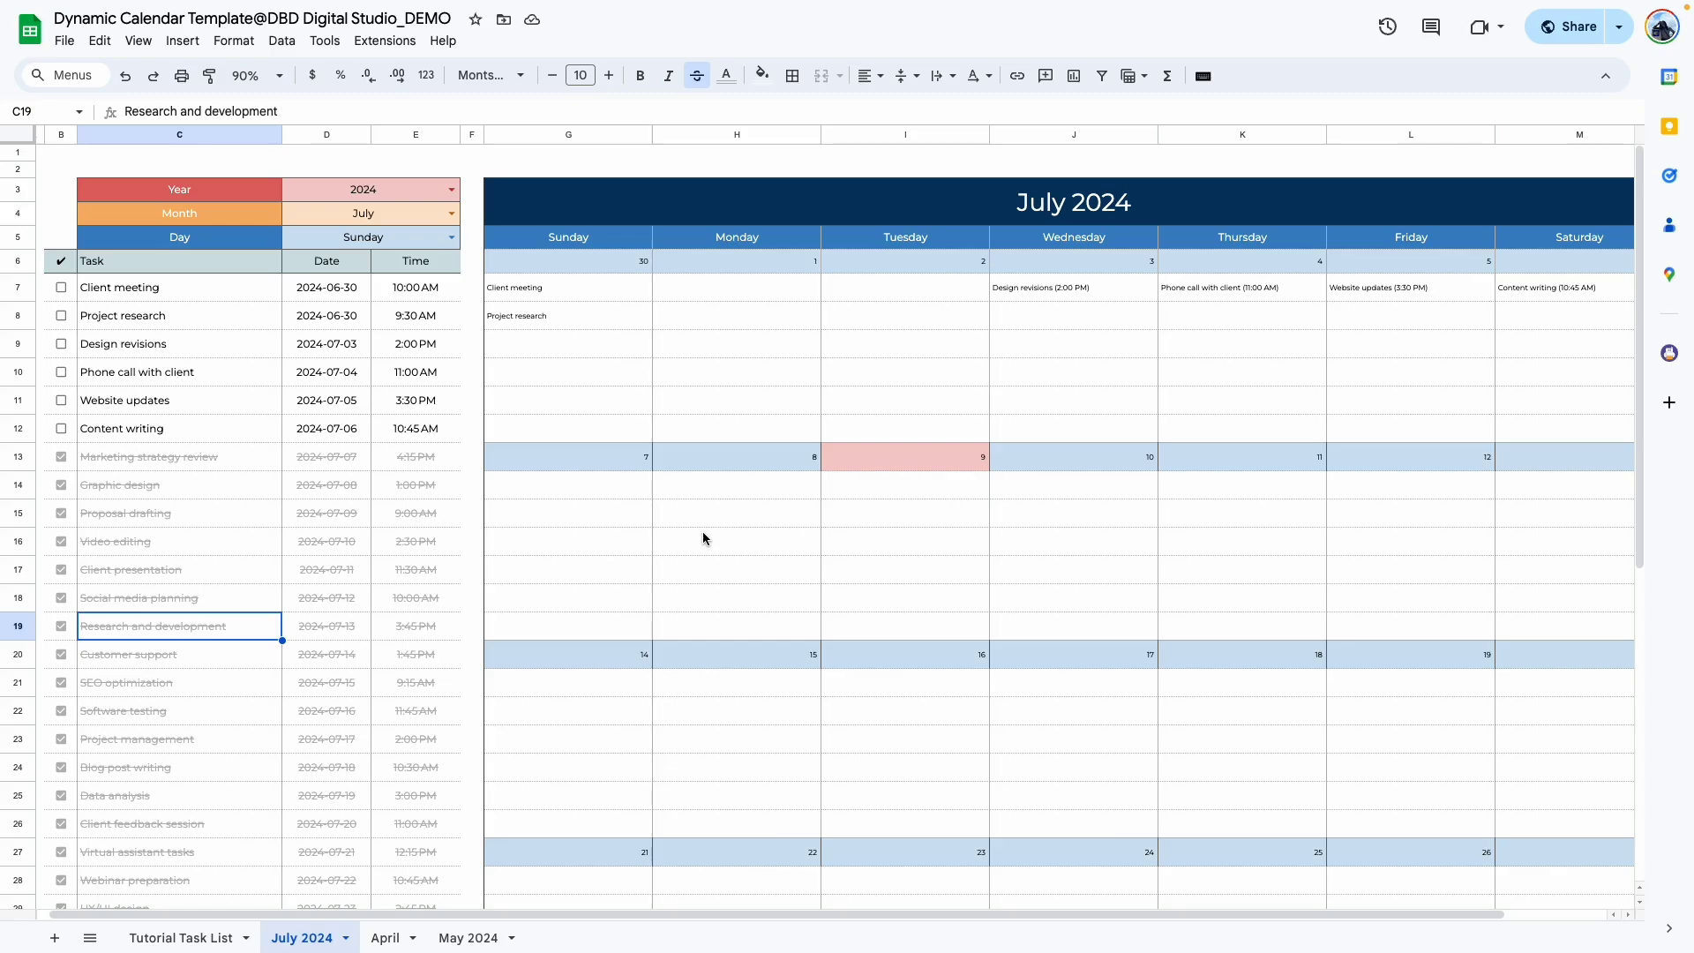
click(1016, 293)
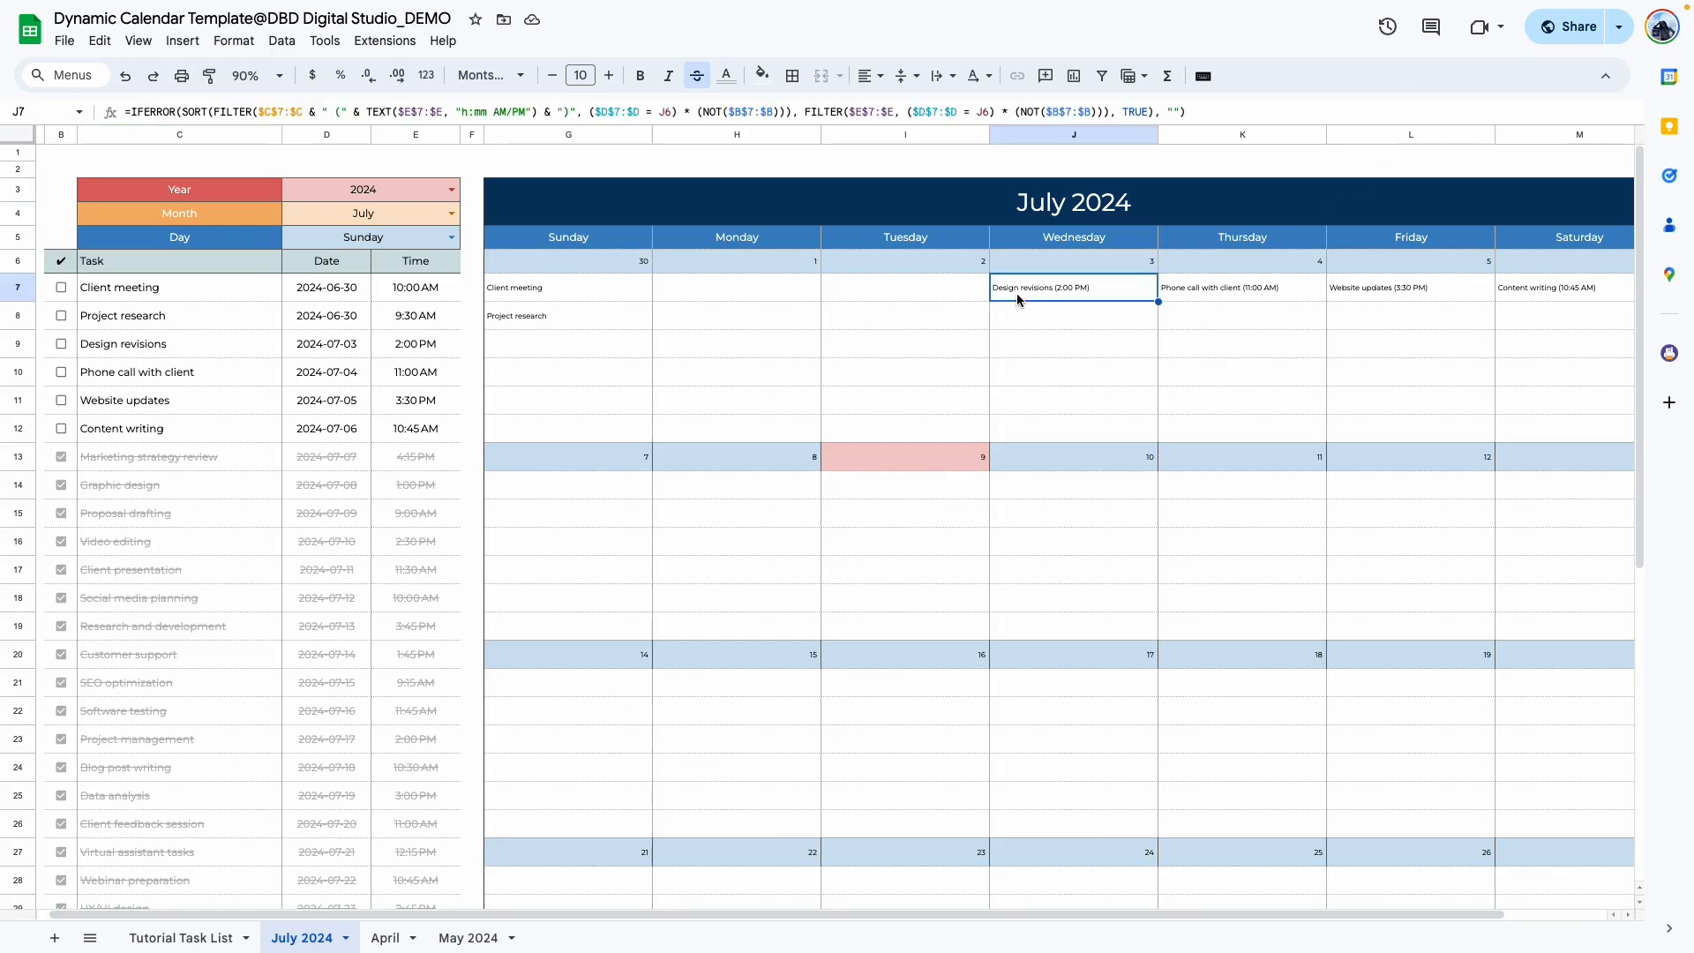